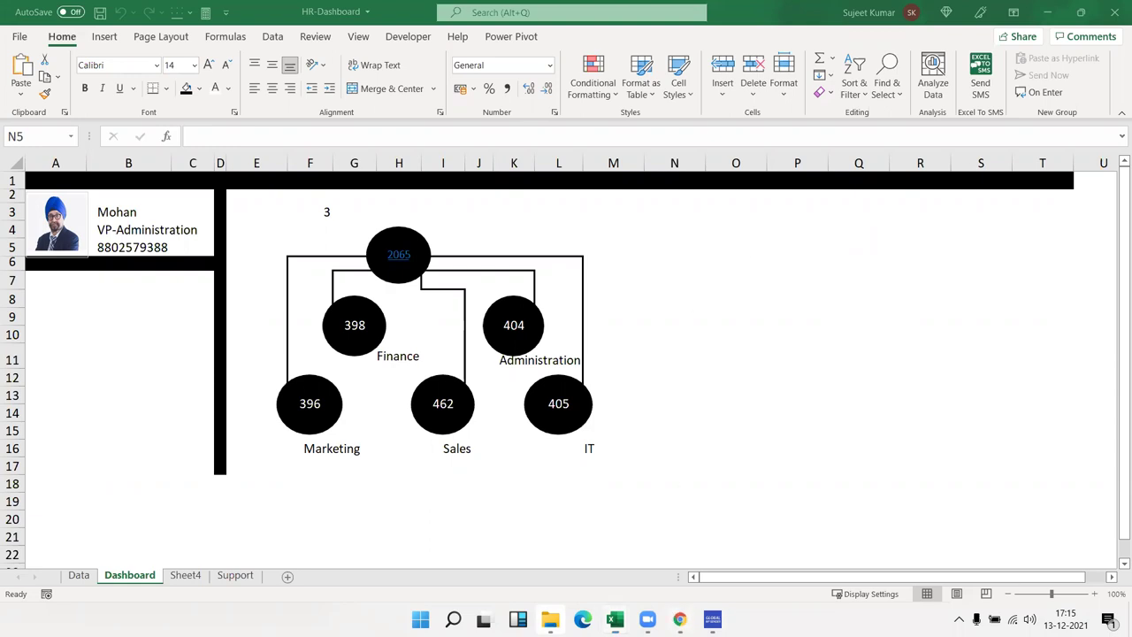
Step: Bring up the HR dashboard example page in the browser and scroll through it
click(679, 620)
click(371, 15)
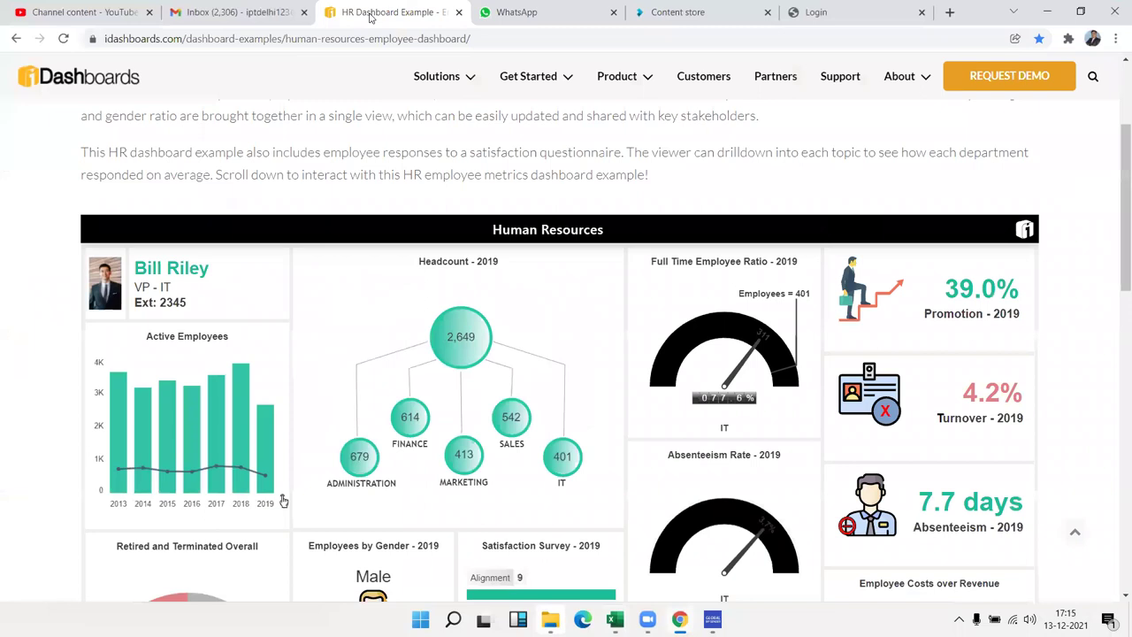
mouse_move(1116, 265)
mouse_down()
mouse_move(1105, 346)
mouse_move(1116, 275)
mouse_up()
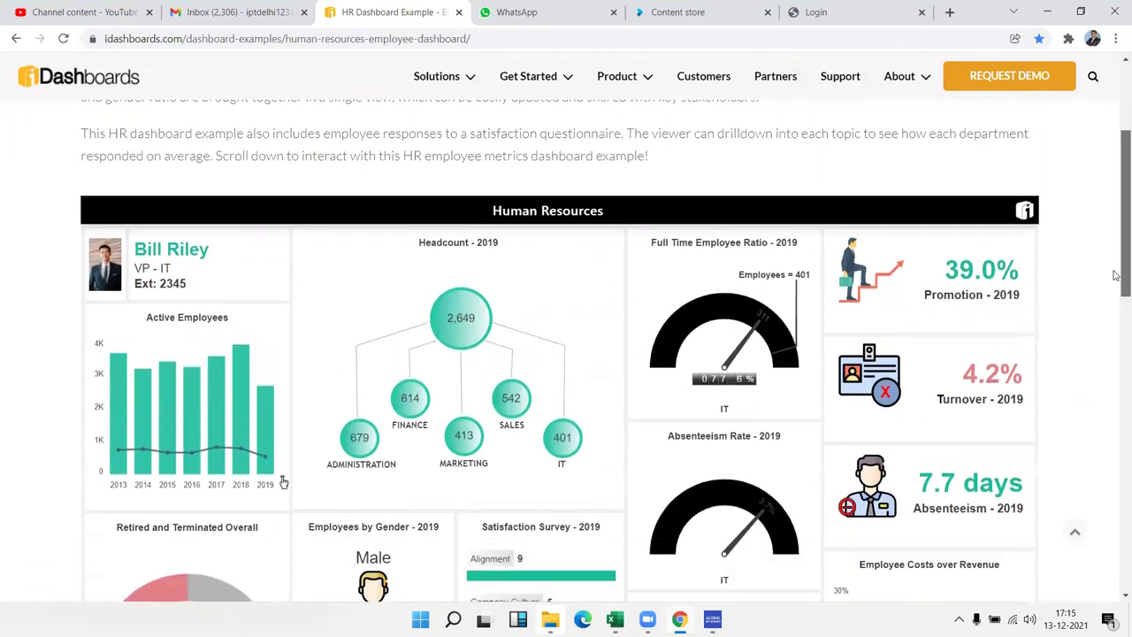
scroll(1116, 275, down, 1)
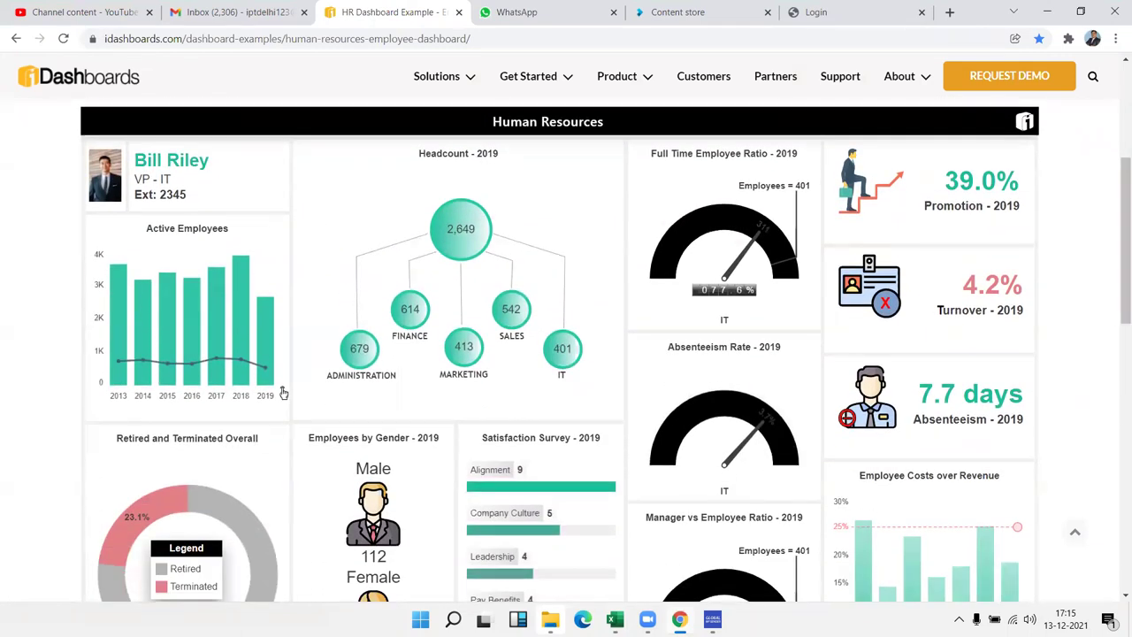
Step: Back in Excel, select the whole employee table on the Data sheet and check Leadership in L4
mouse_move(615, 619)
click(773, 584)
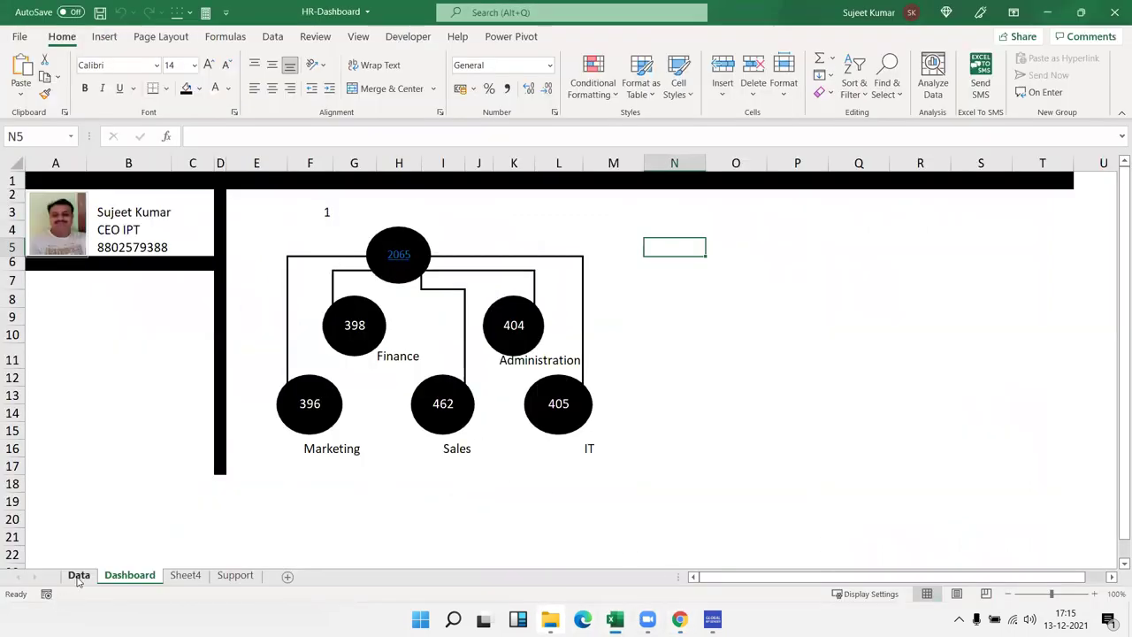
click(78, 576)
click(70, 178)
key(ctrl+a)
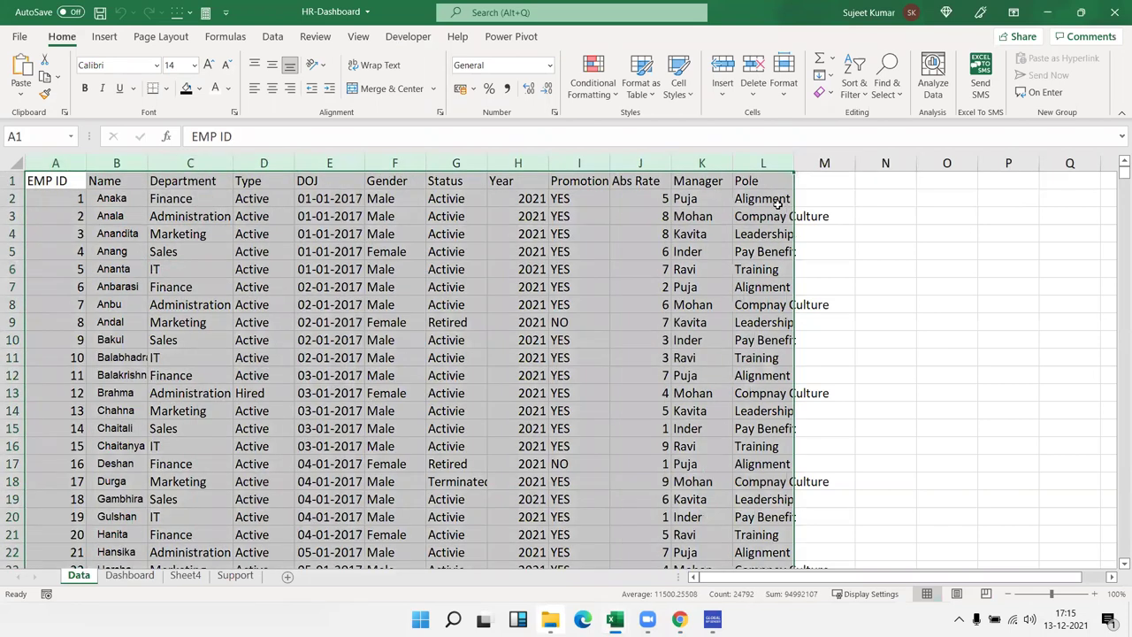
click(744, 235)
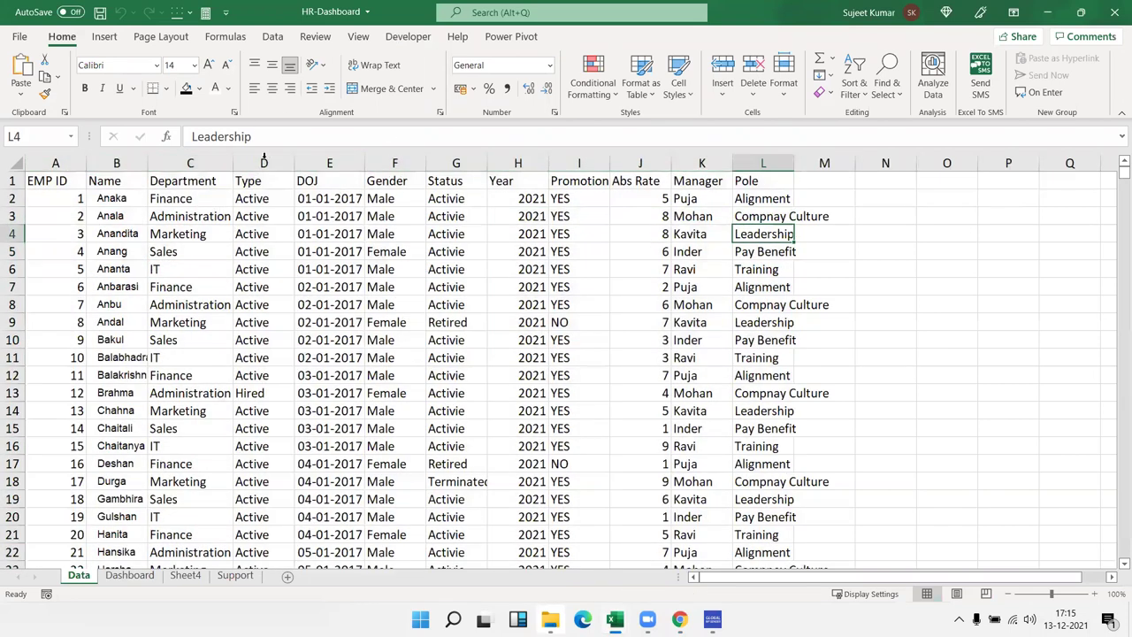
Step: On the Support sheet, review the department counts, the Total in A7 and Administration's COUNTIF formula
click(234, 580)
mouse_move(70, 200)
mouse_down()
mouse_move(79, 259)
mouse_move(135, 269)
mouse_up()
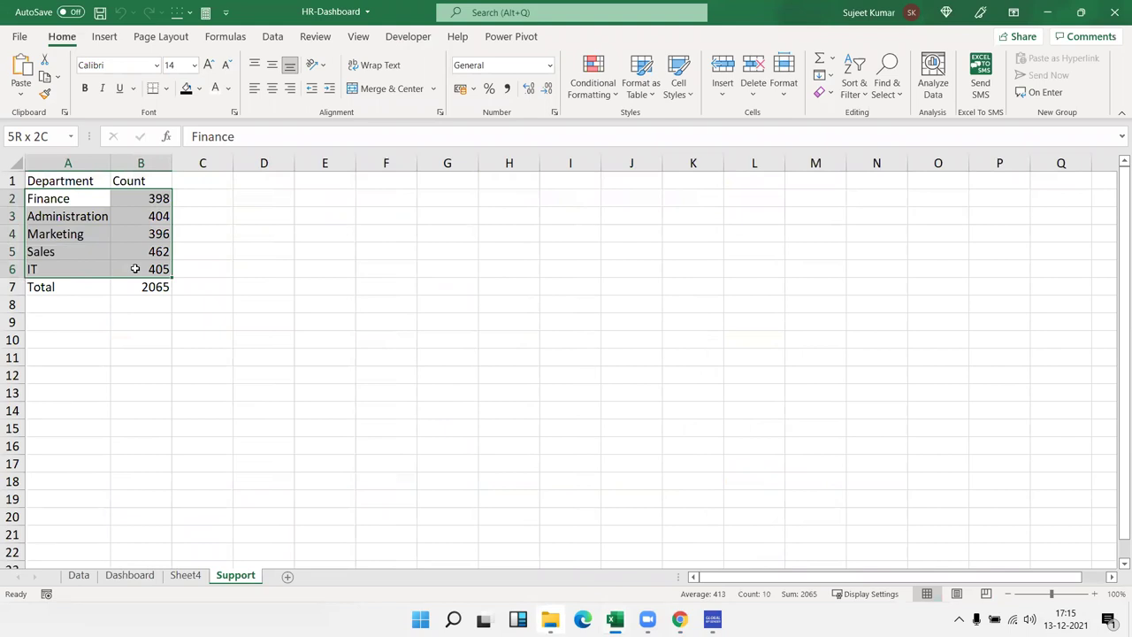
click(80, 285)
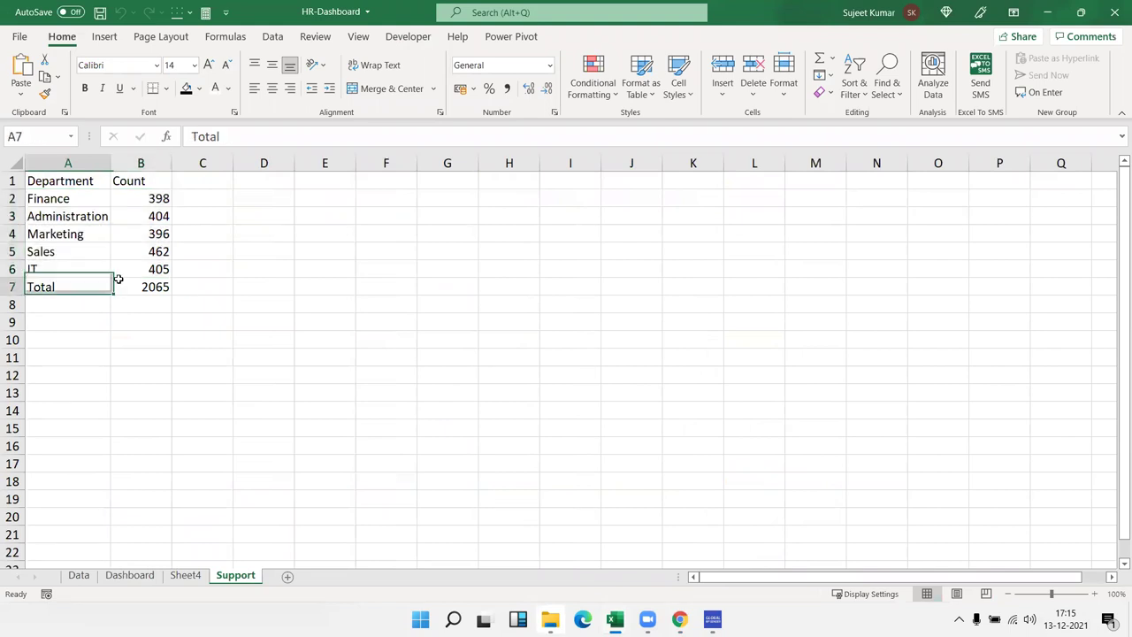
click(156, 215)
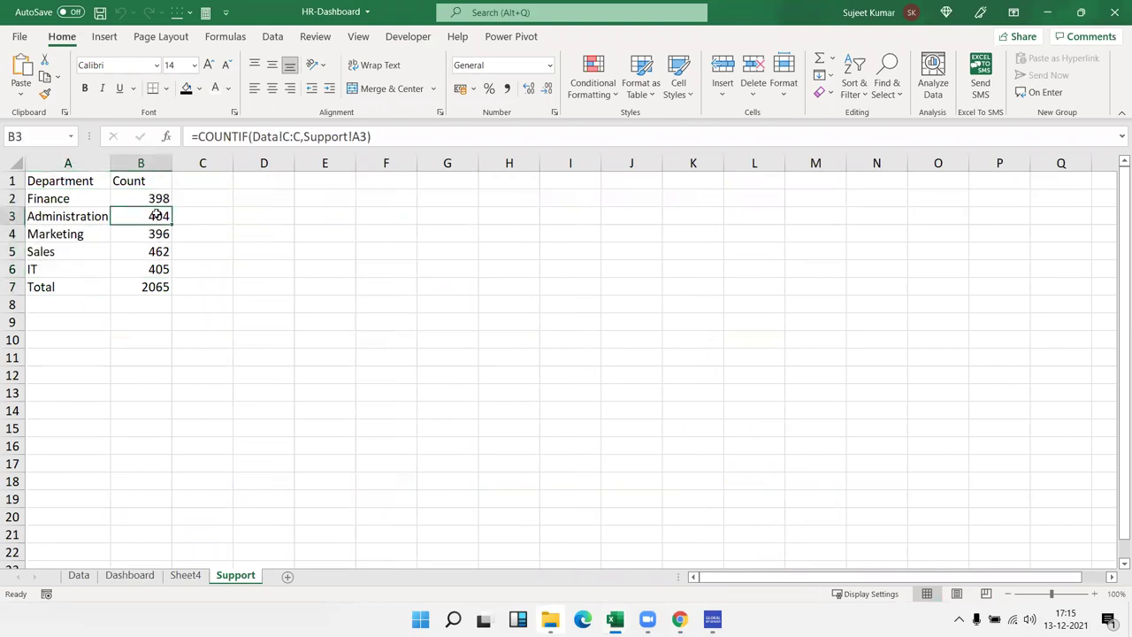
click(324, 306)
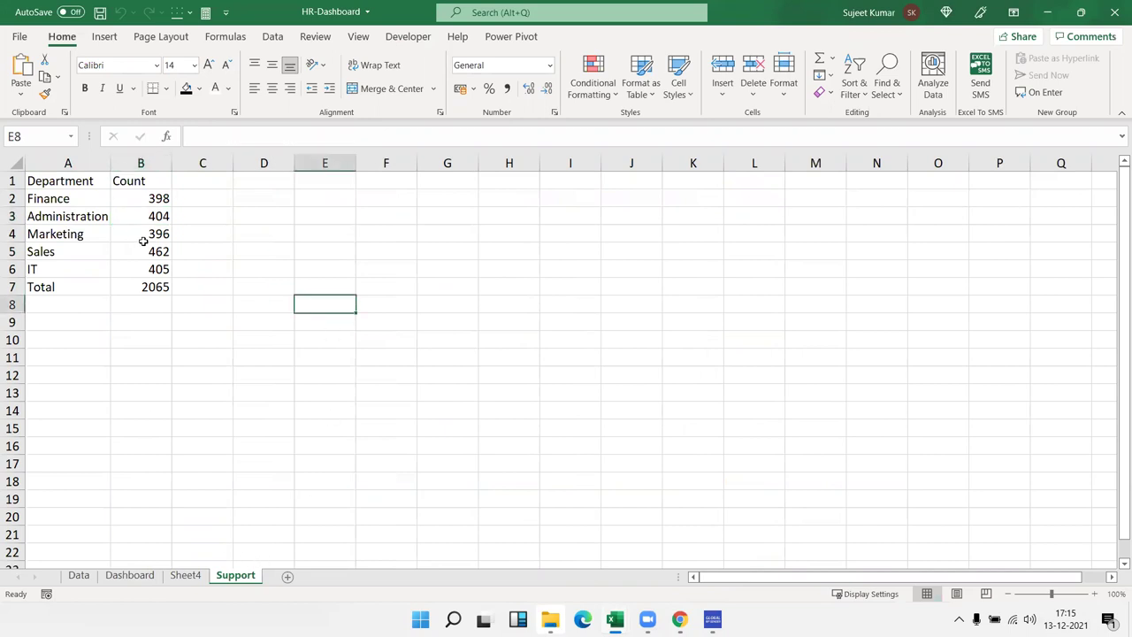
click(129, 575)
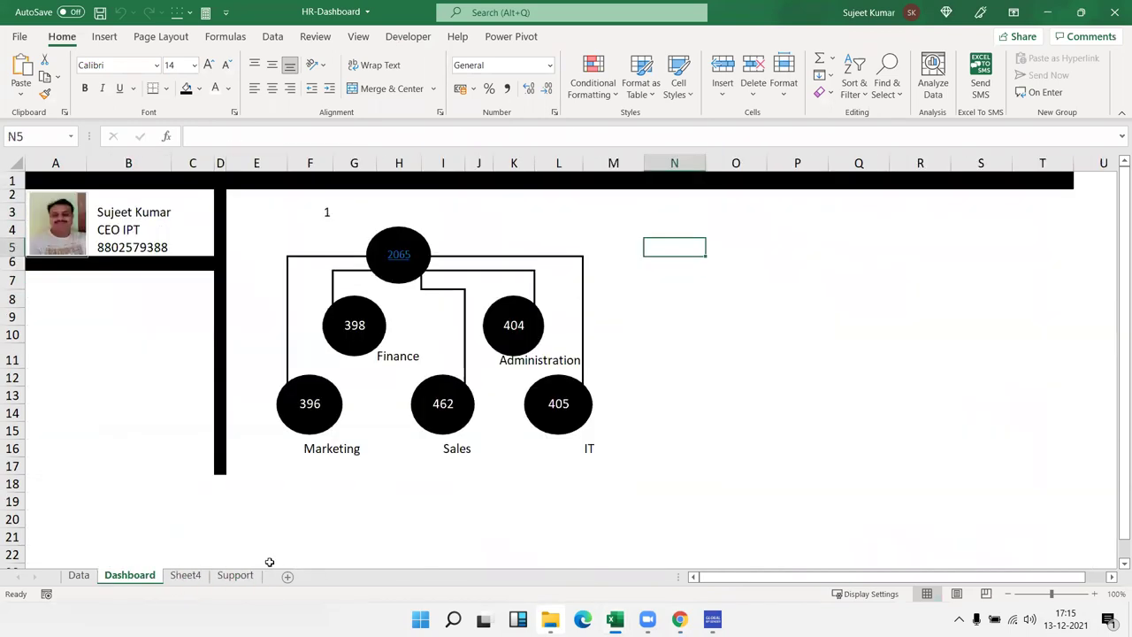
Step: Switch back and forth between the web HR dashboard and the Excel dashboard to compare them
mouse_move(550, 619)
click(679, 619)
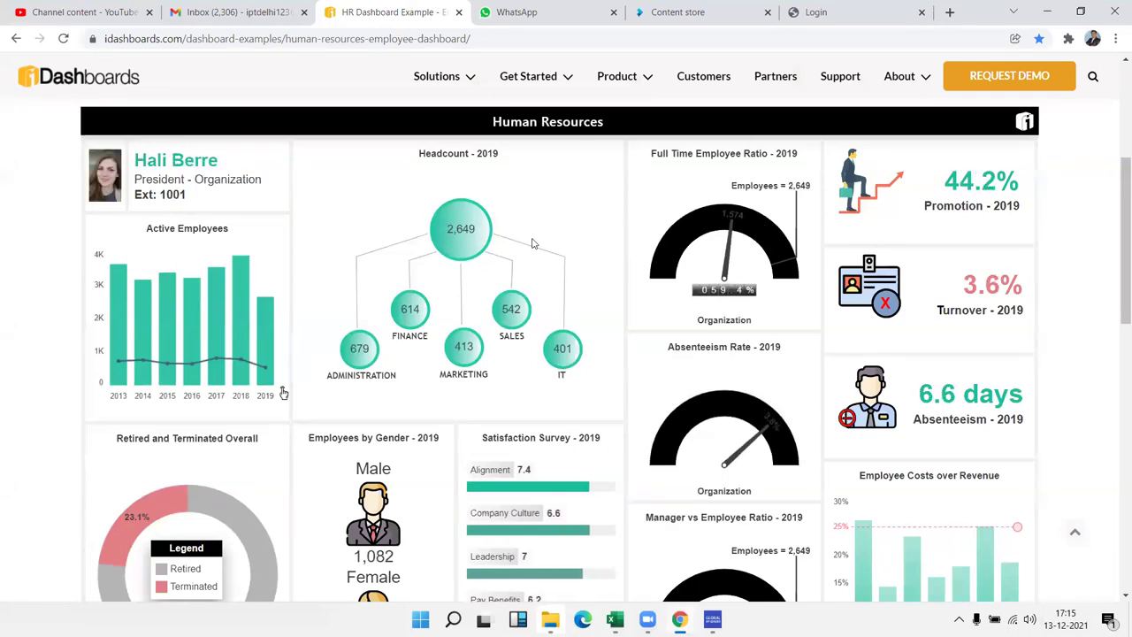
key(alt+Tab)
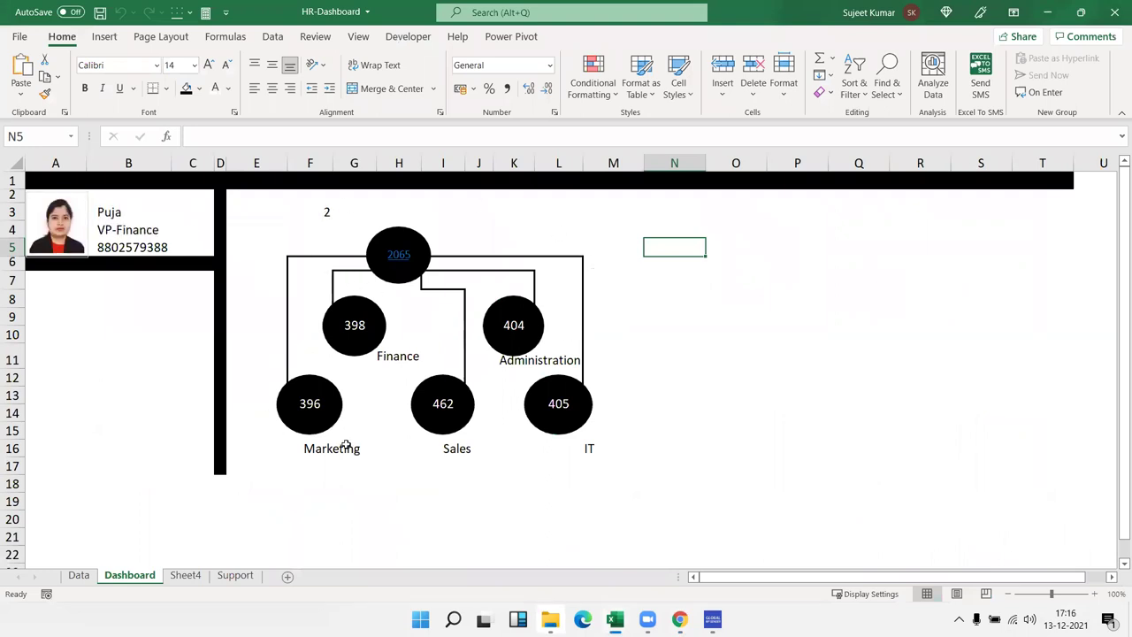
key(alt+Tab)
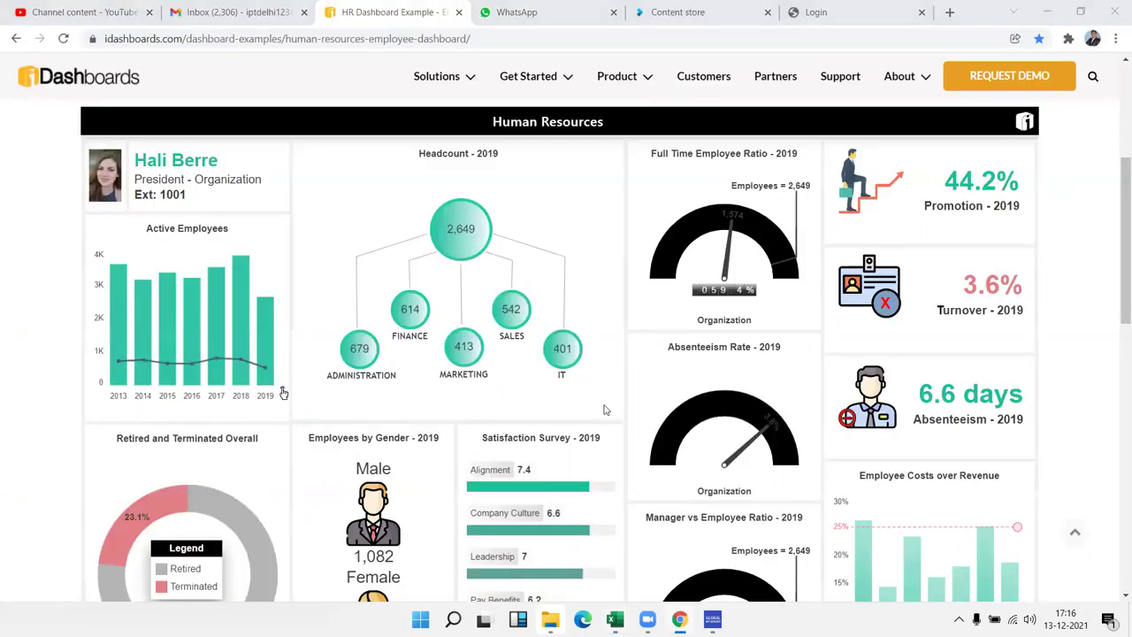
key(alt+Tab)
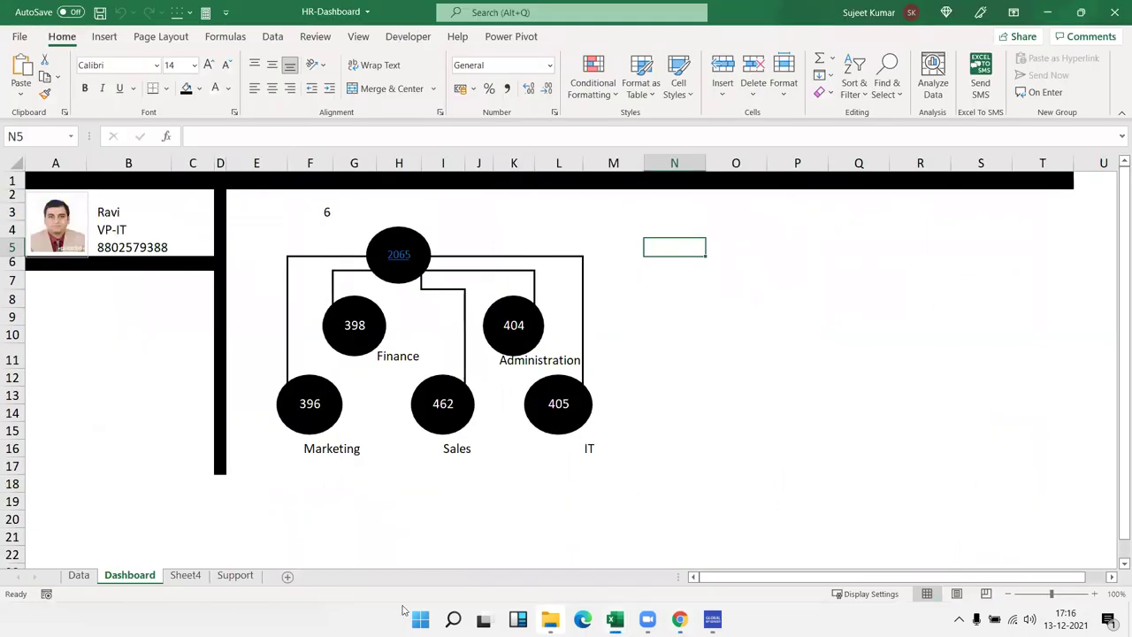
Step: Move the Marketing bubble aside to expose the 396 count, then draw an oval right of the chart
click(297, 429)
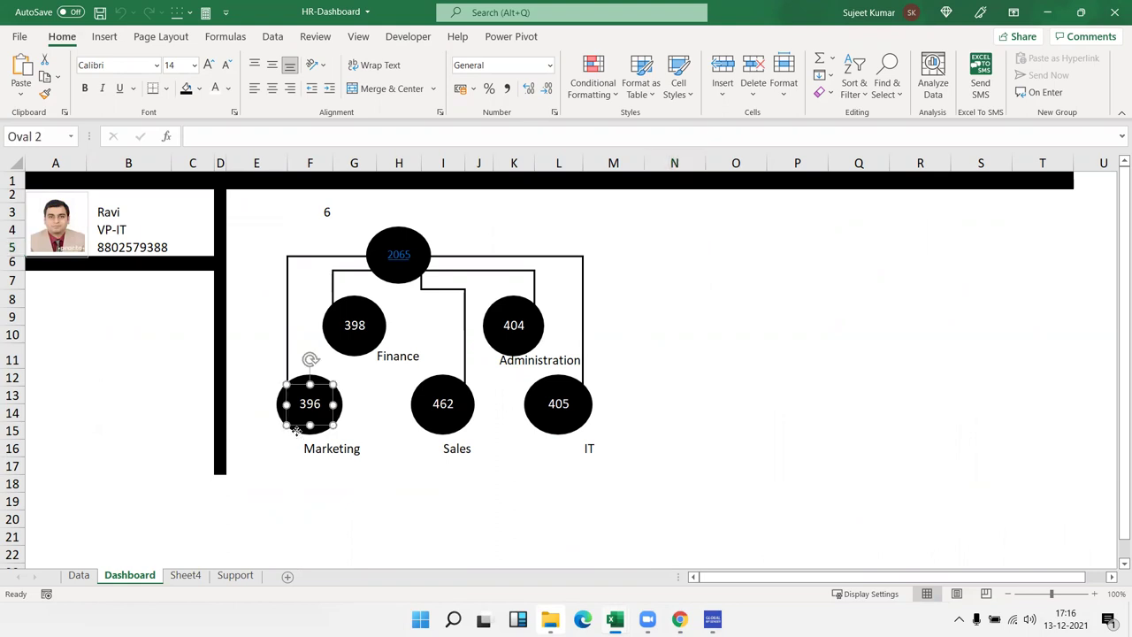
drag(298, 429, 254, 345)
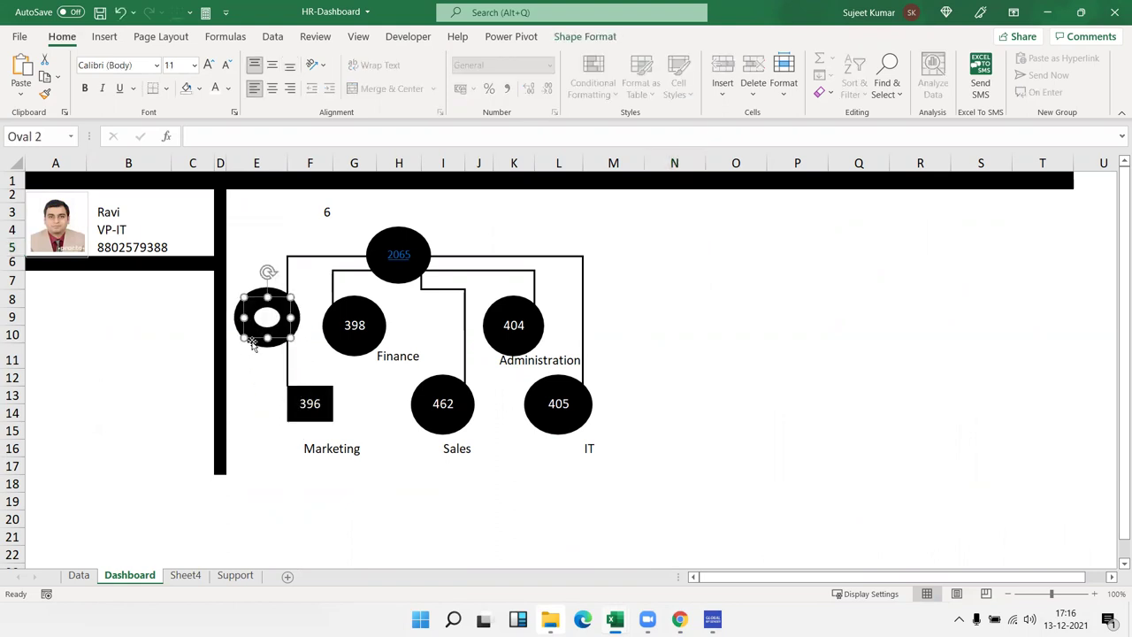
click(104, 36)
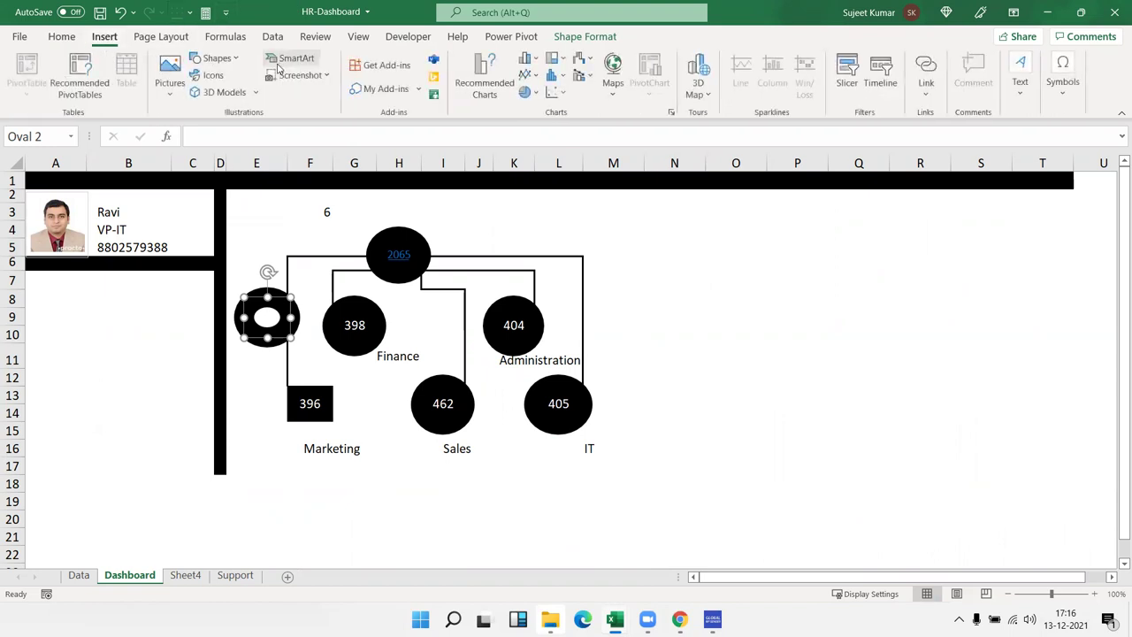
click(221, 58)
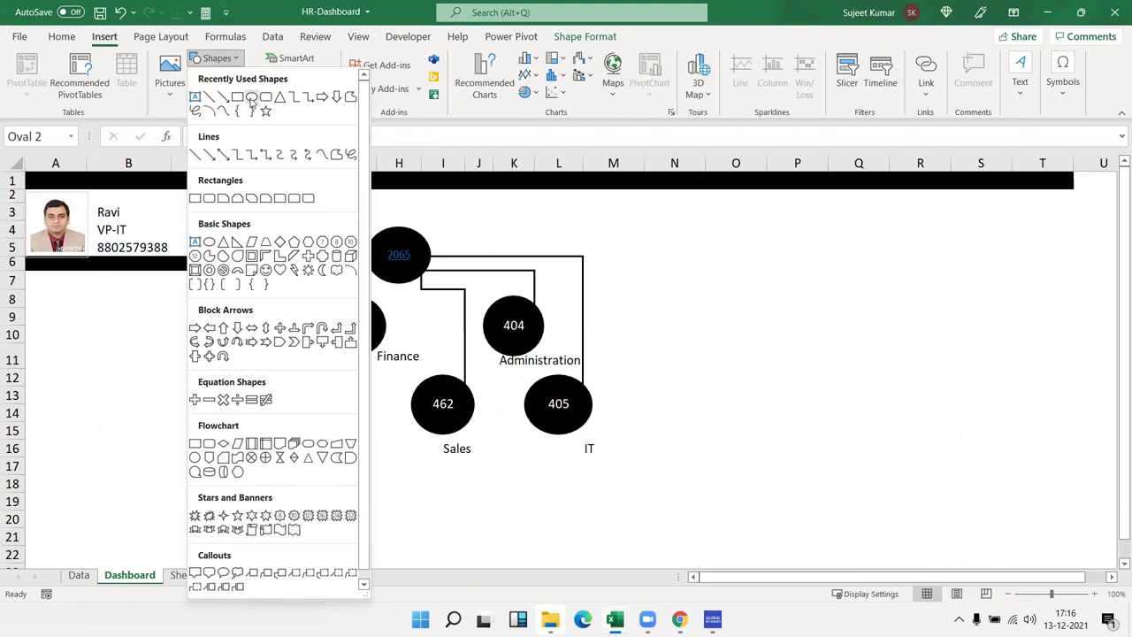
click(251, 98)
drag(651, 225, 813, 387)
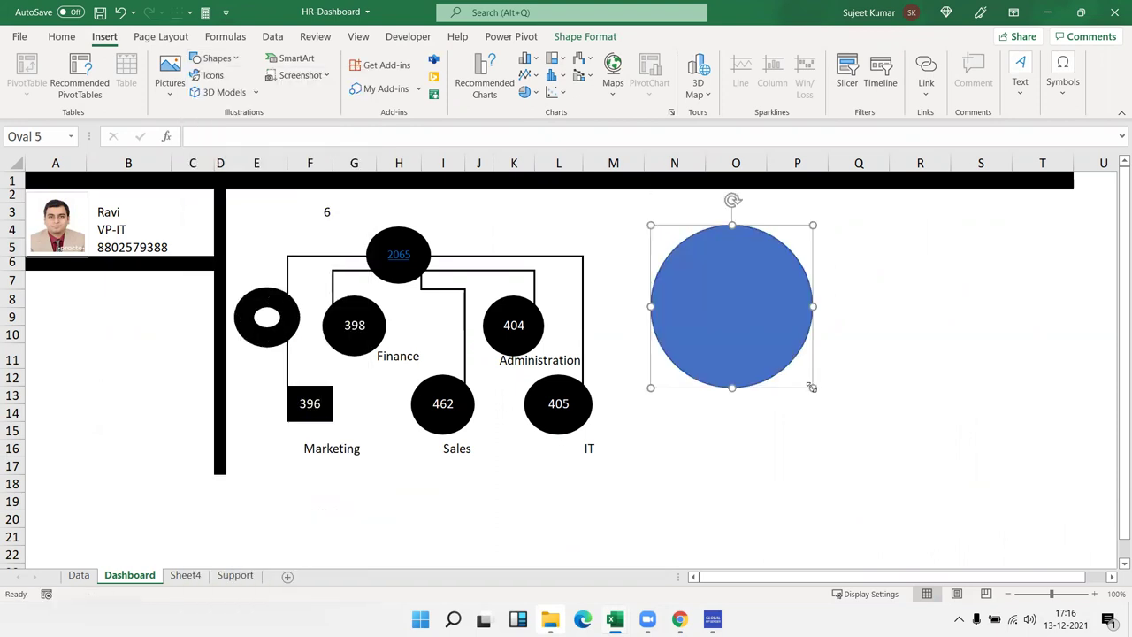
Step: Give the circle No Fill and a 6 pt outline, then shrink it to about 5 cm
click(534, 58)
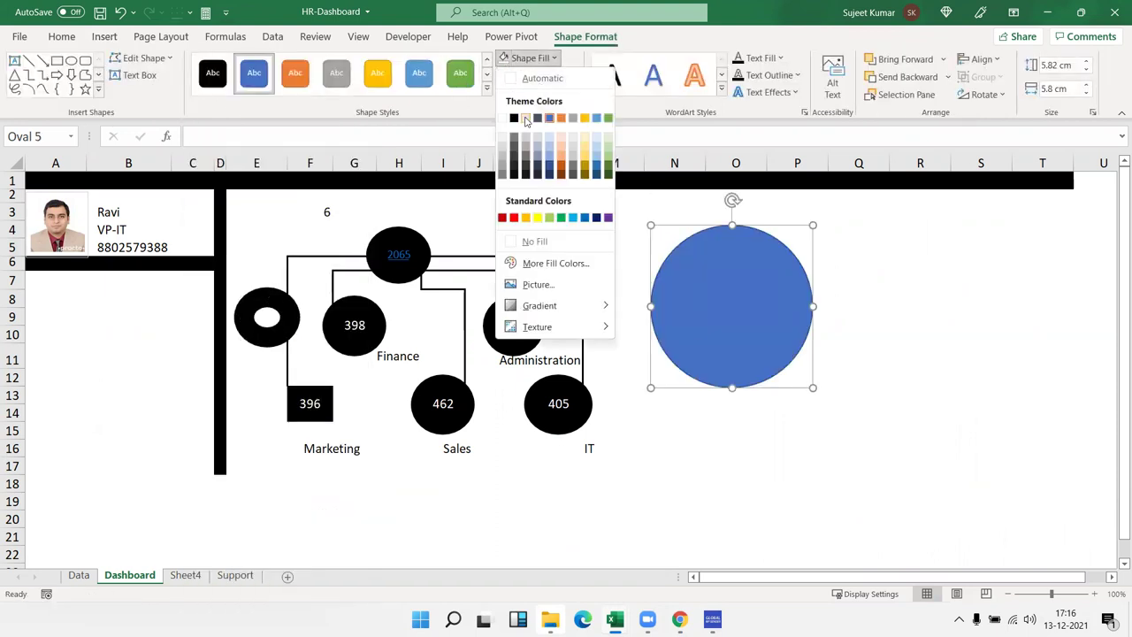
click(536, 243)
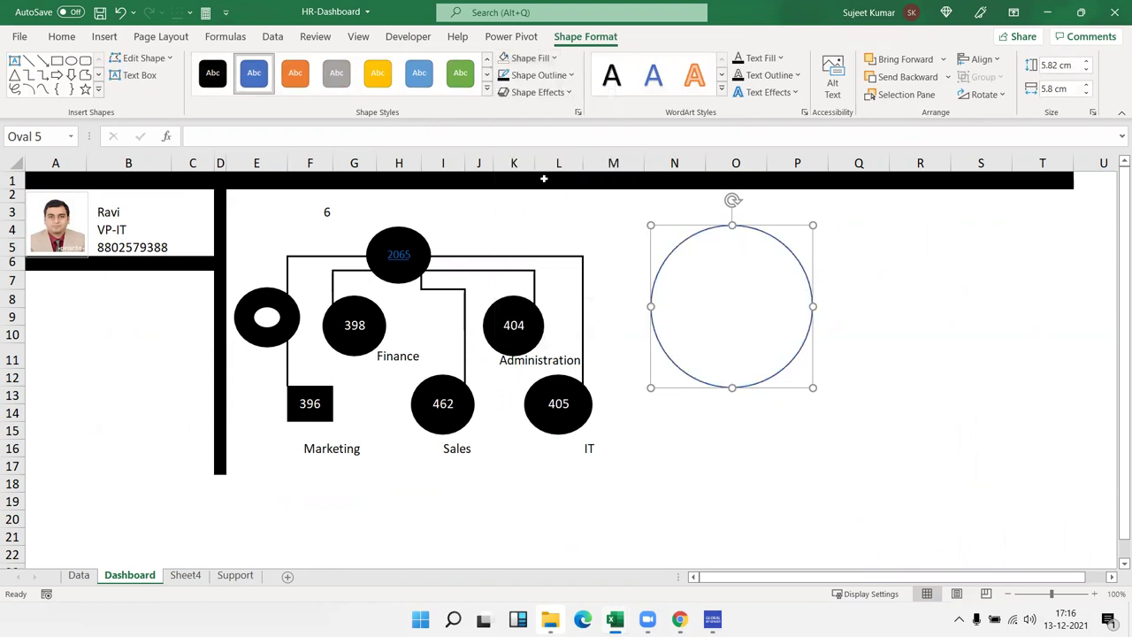
click(525, 80)
mouse_move(584, 306)
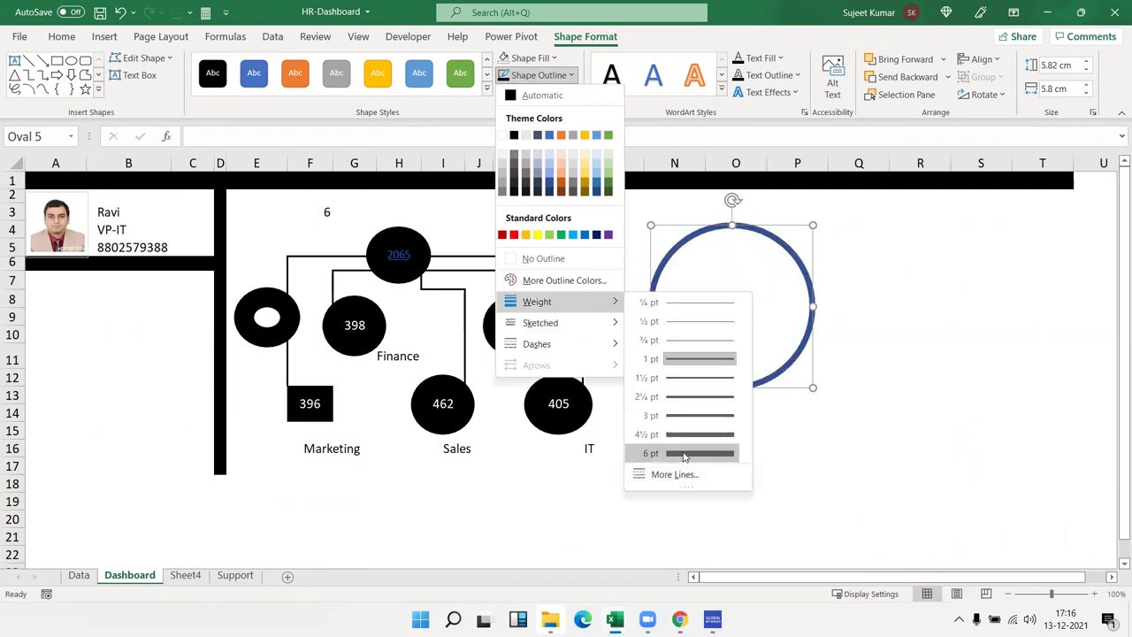
click(684, 455)
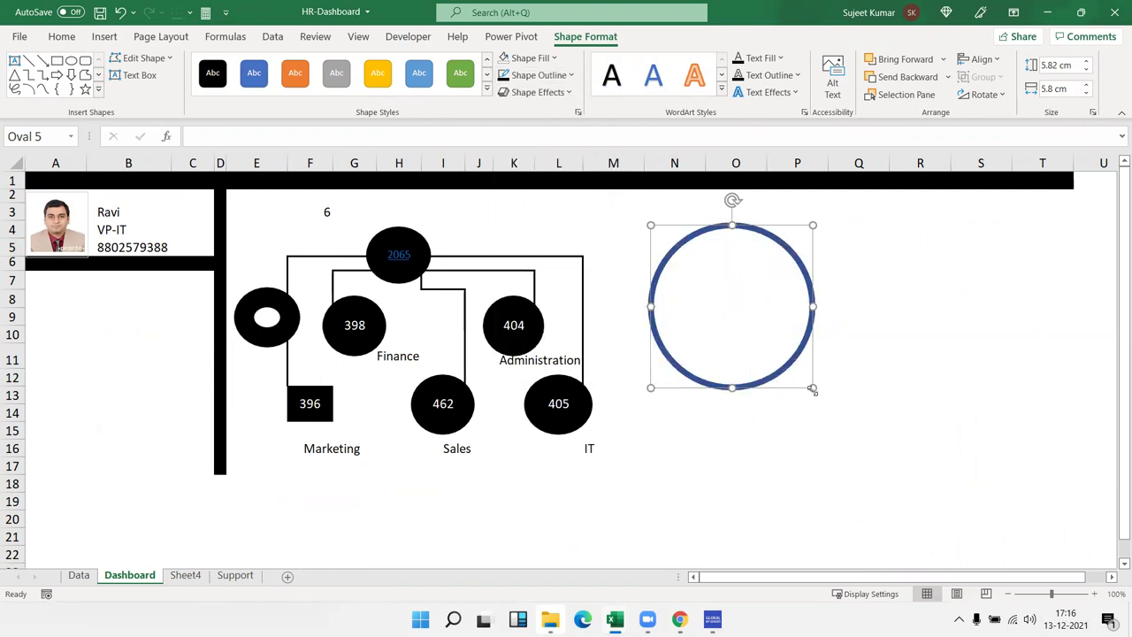
mouse_move(808, 384)
mouse_down()
mouse_move(614, 268)
mouse_move(624, 229)
mouse_up()
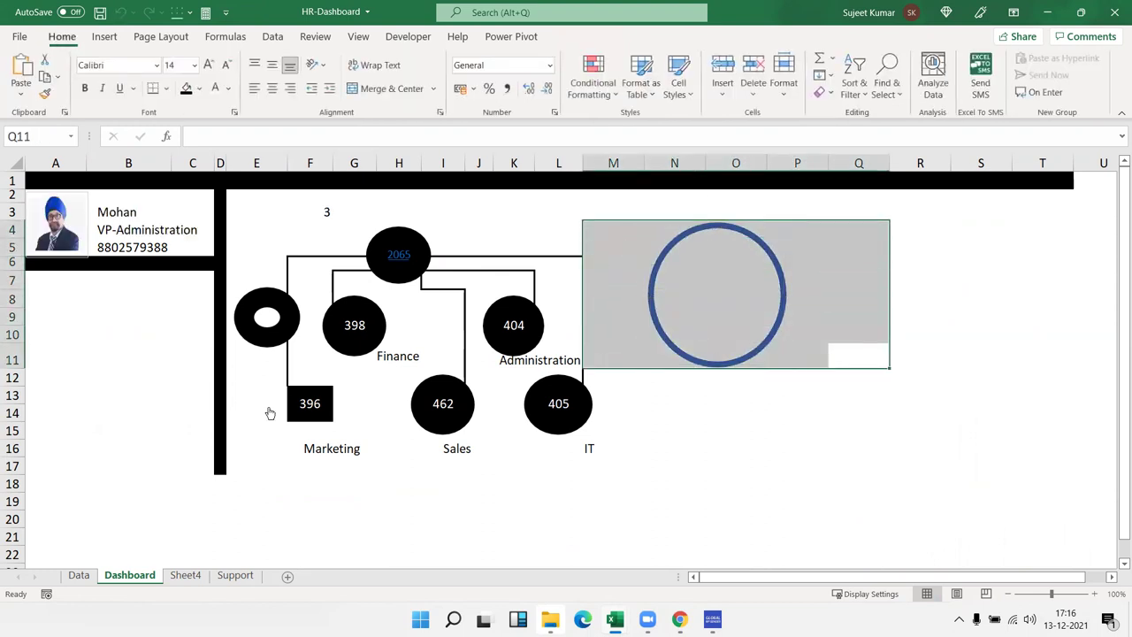
Step: Test the department links, delete the blue circle and return the Marketing bubble over its 396 count
click(306, 403)
click(451, 400)
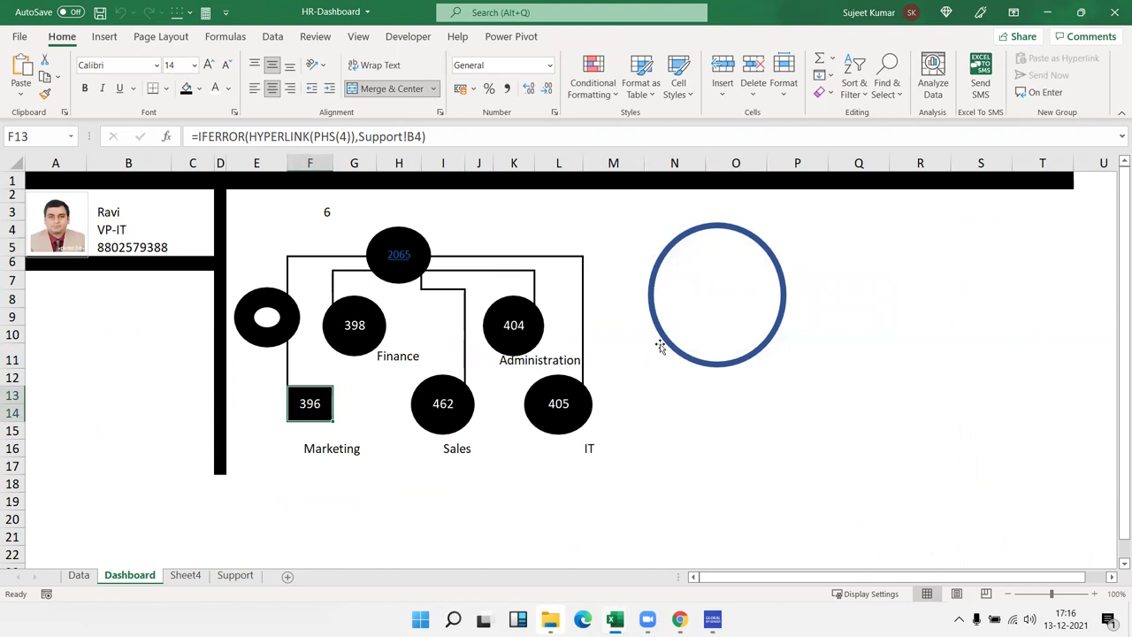
click(660, 334)
key(Delete)
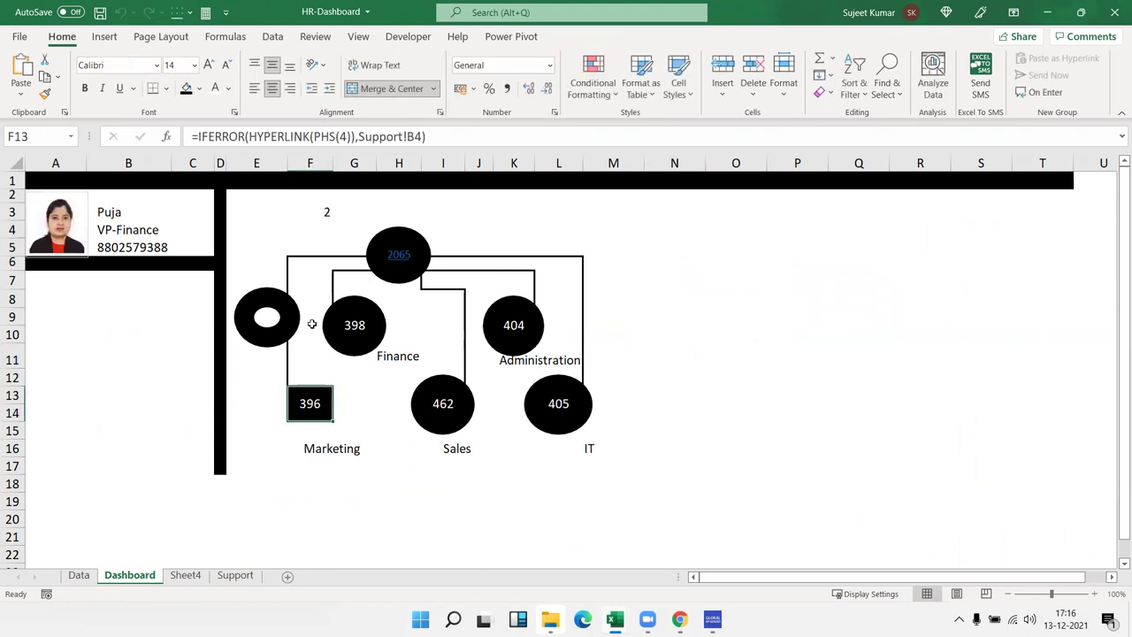
drag(294, 325, 334, 410)
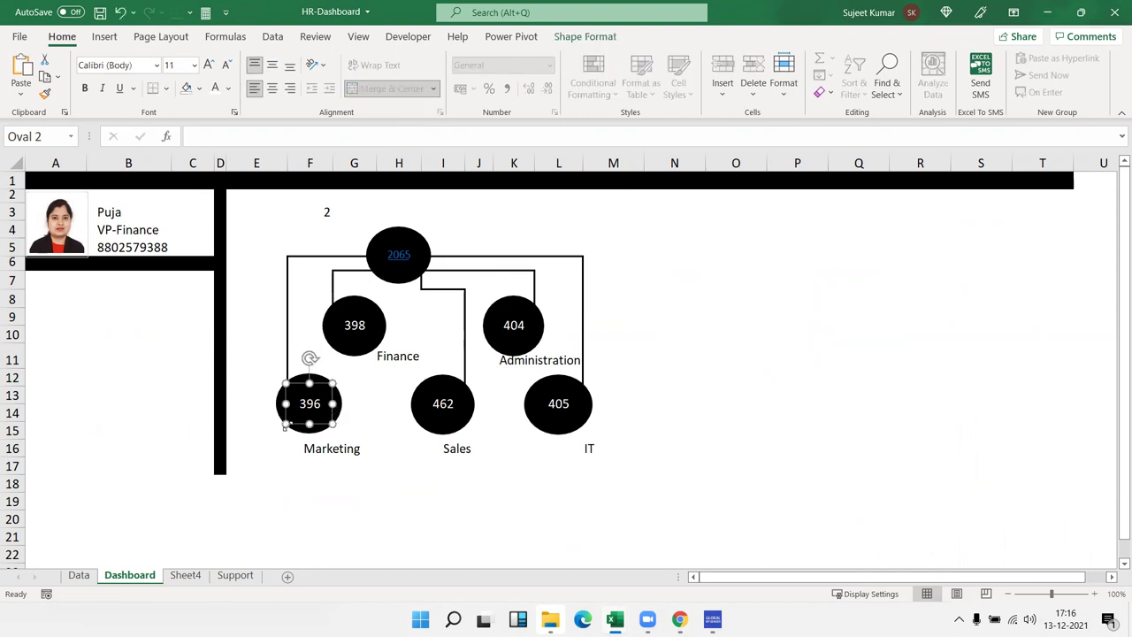
click(260, 451)
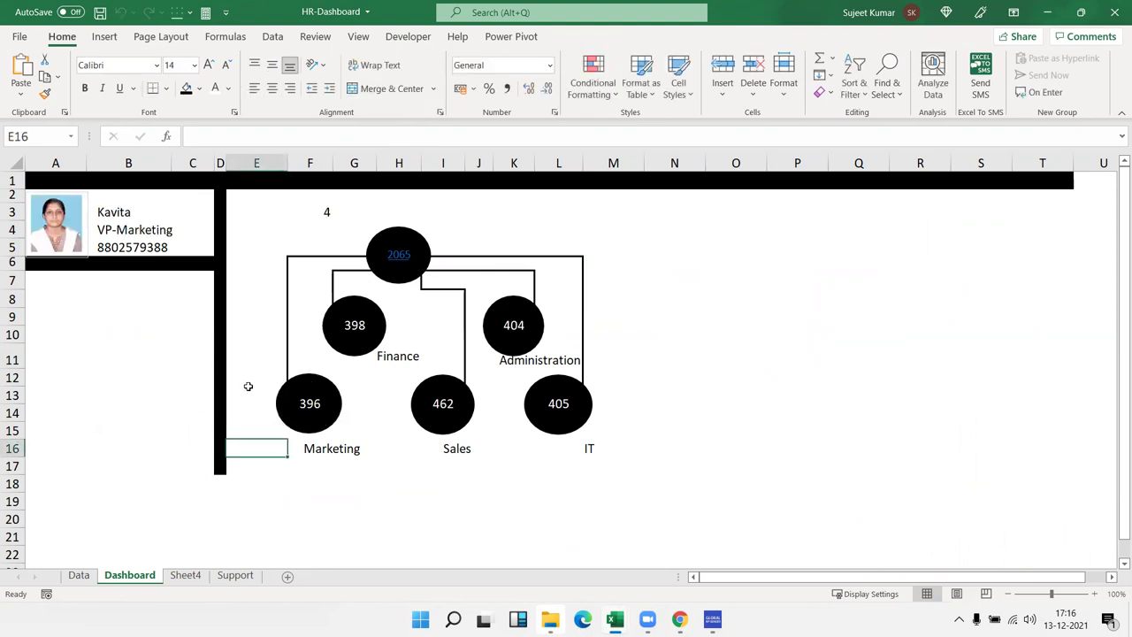
Step: Read the Marketing cell's =IFERROR(HYPERLINK(PHS(4)),Support!B4) formula and leave it unchanged
drag(249, 387, 250, 385)
key(Down)
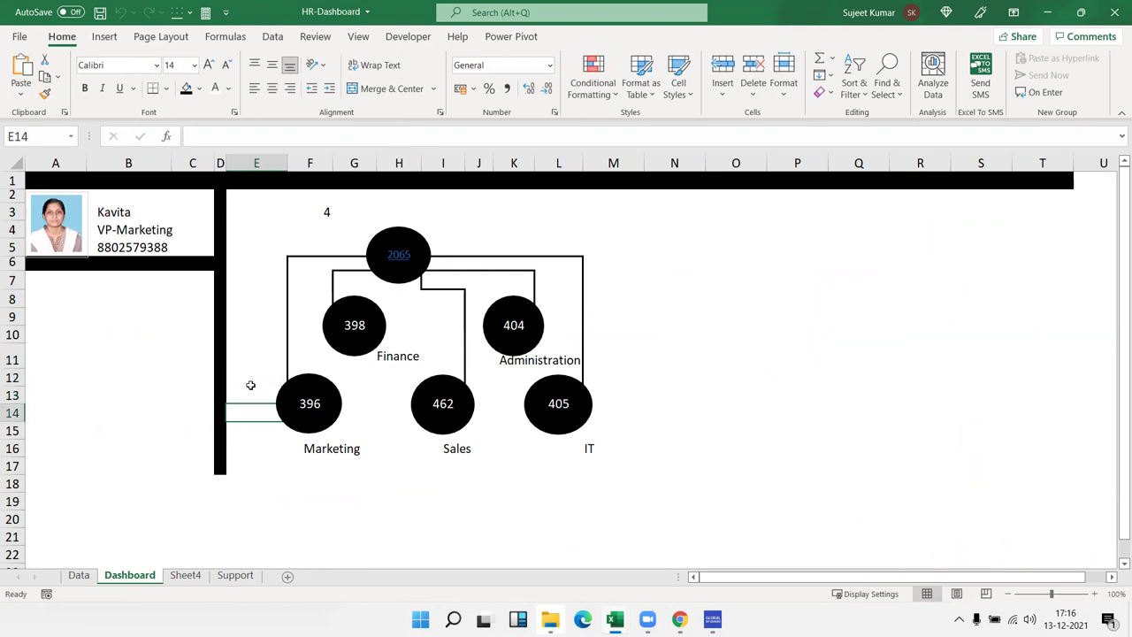
key(Right)
mouse_move(398, 255)
drag(460, 137, 237, 137)
drag(84, 80, 3, 67)
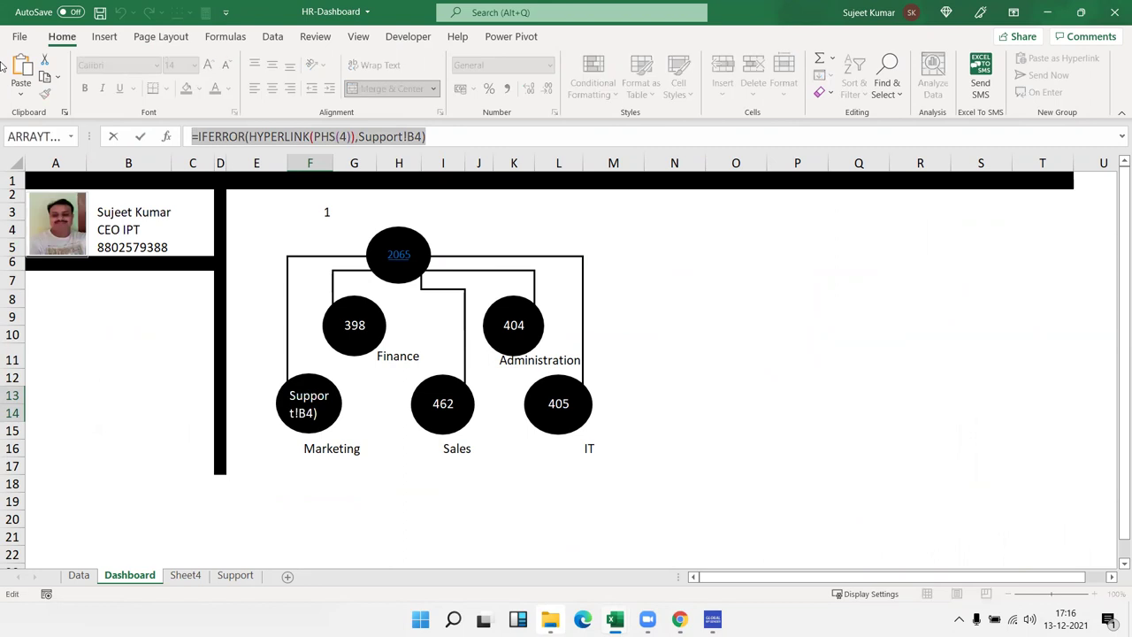
key(Escape)
click(771, 284)
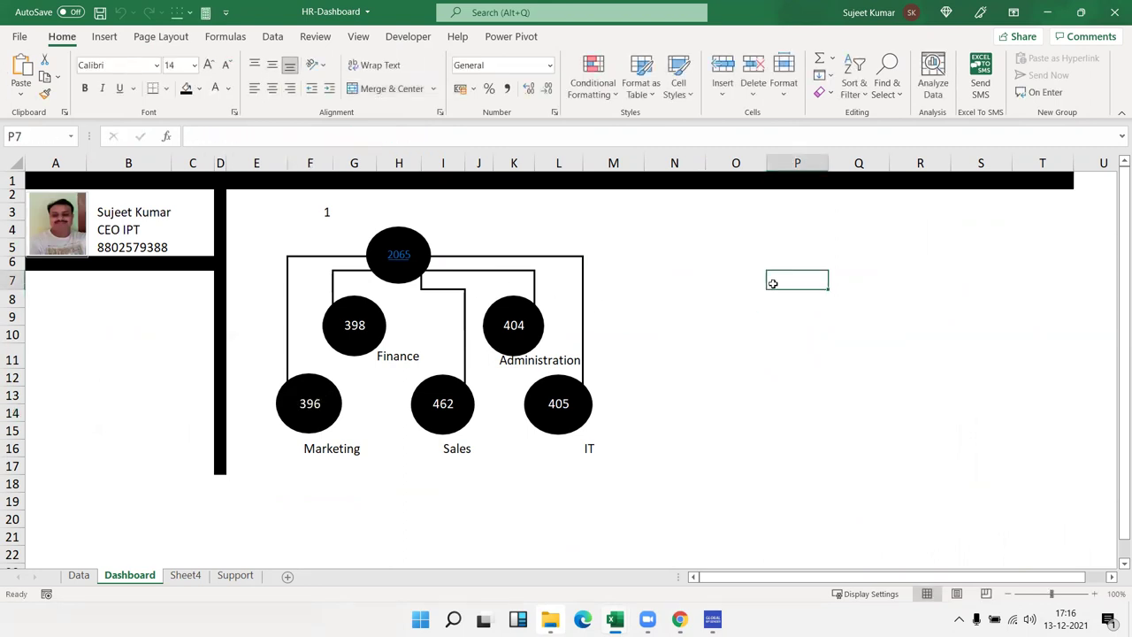
key(alt+Tab)
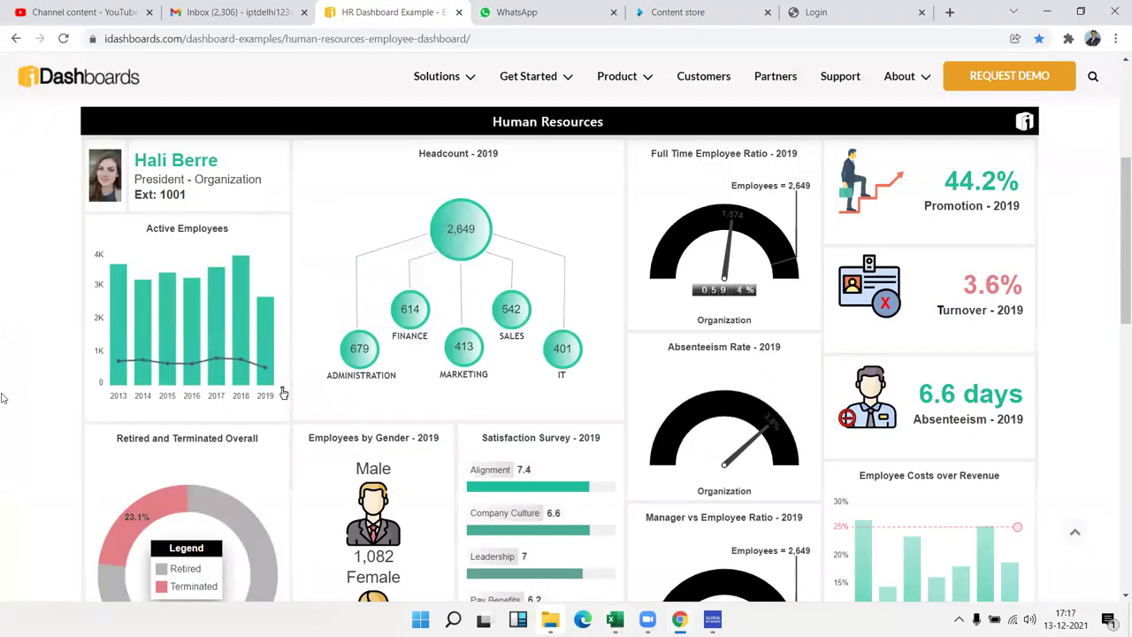
Step: Filter the example dashboard to Marketing, then to IT, resetting to the whole organization after each
click(463, 349)
click(459, 237)
mouse_move(698, 406)
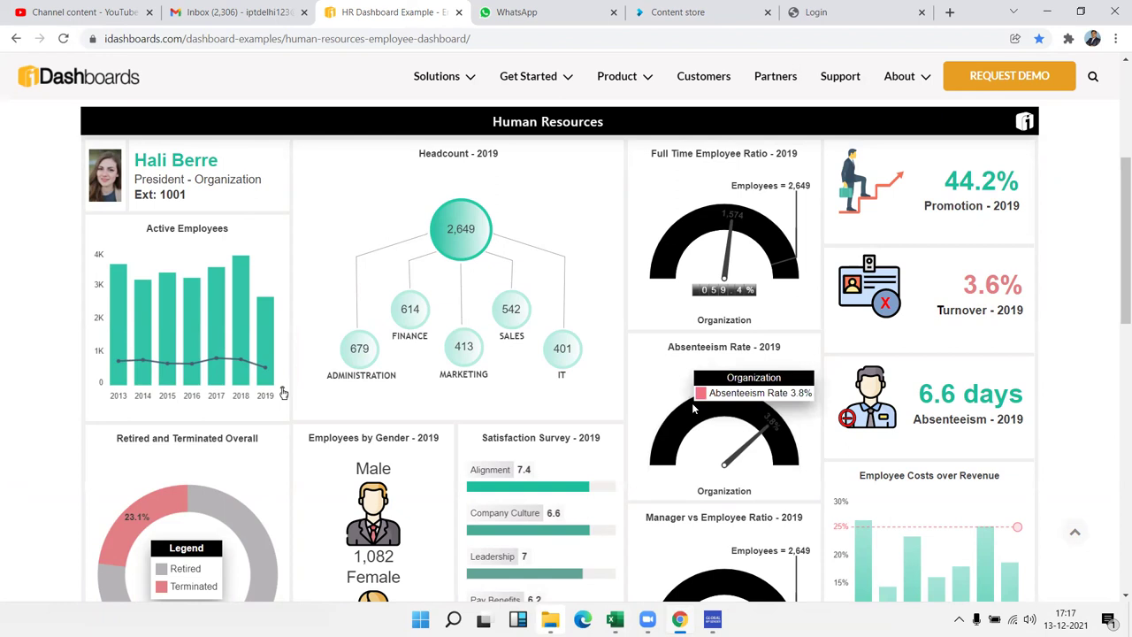
click(563, 348)
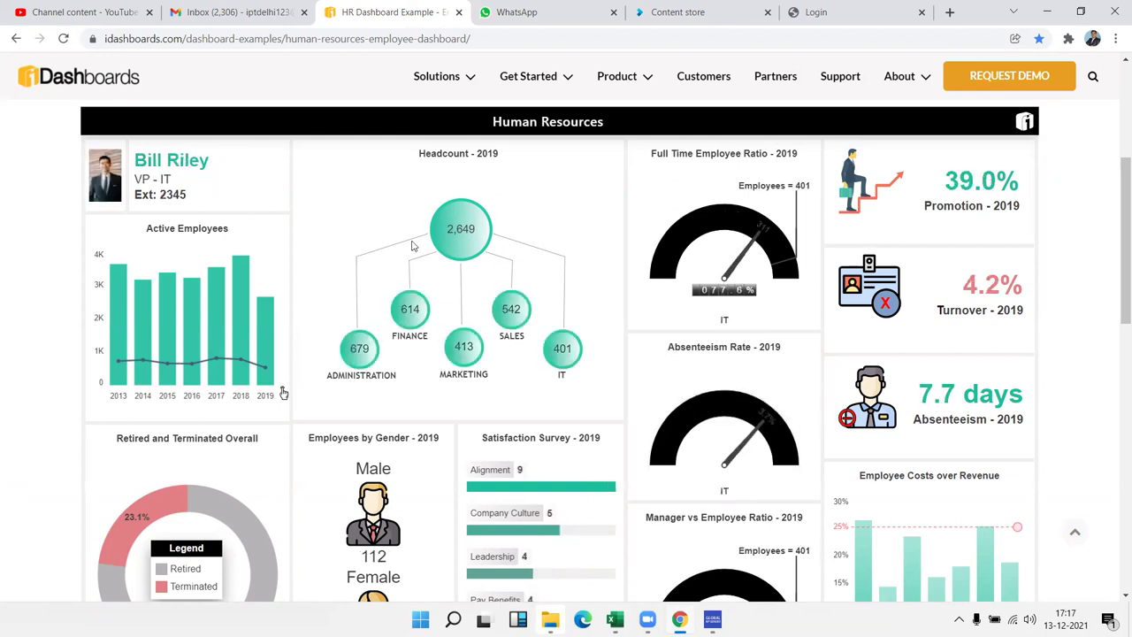
click(461, 241)
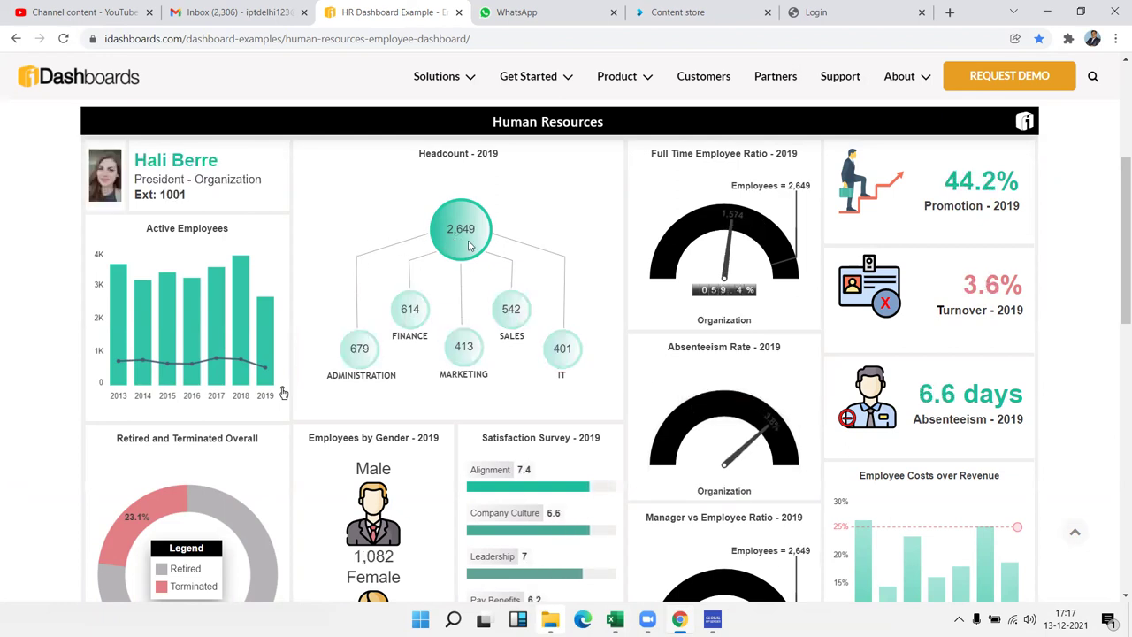
Step: Filter the dashboard in turn to Finance, Administration, Marketing, Sales, IT and Sales
click(421, 311)
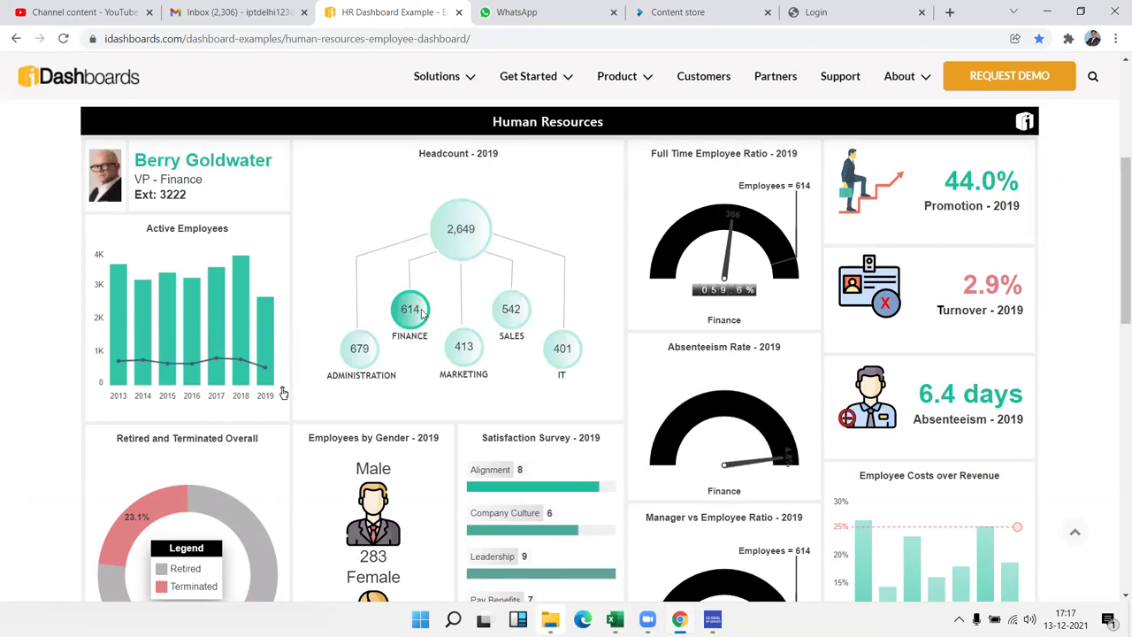
click(359, 349)
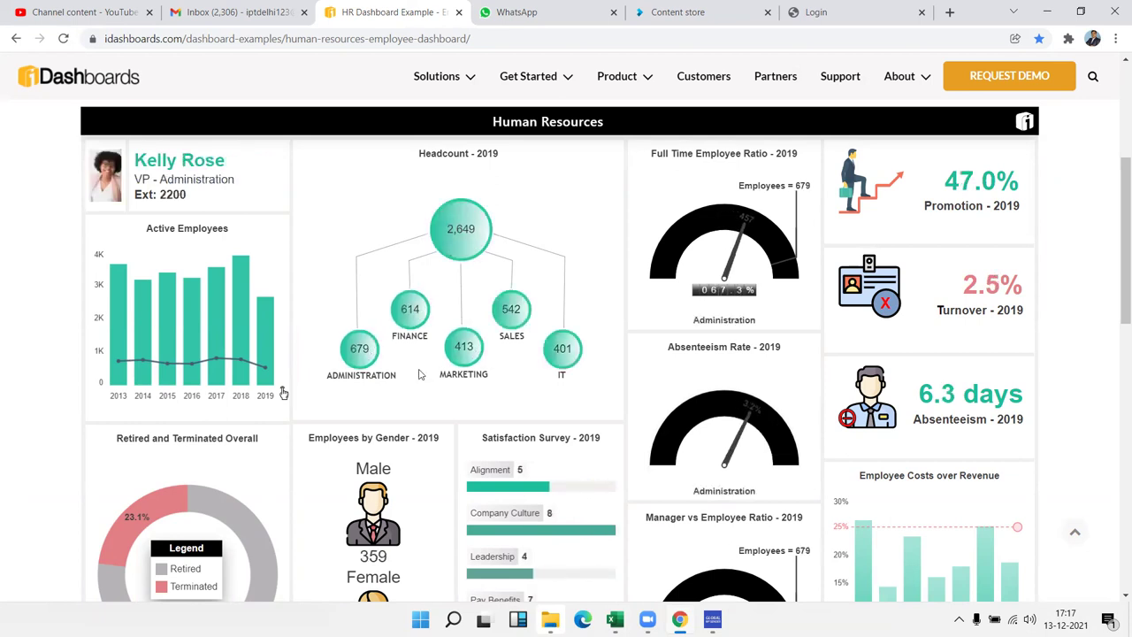
click(464, 349)
click(506, 321)
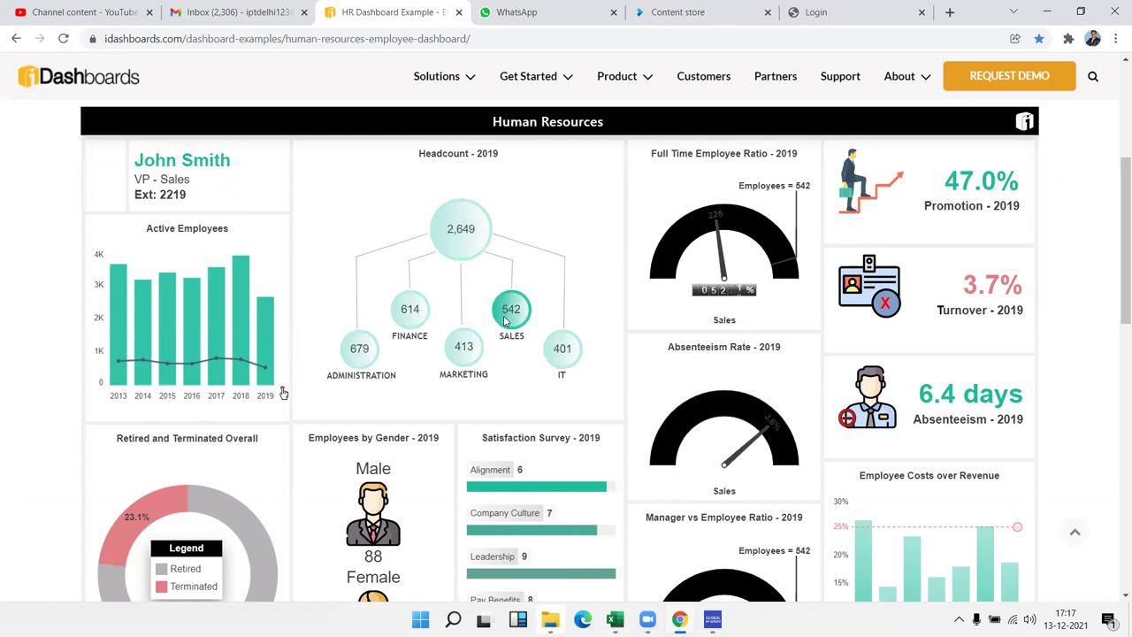
click(566, 353)
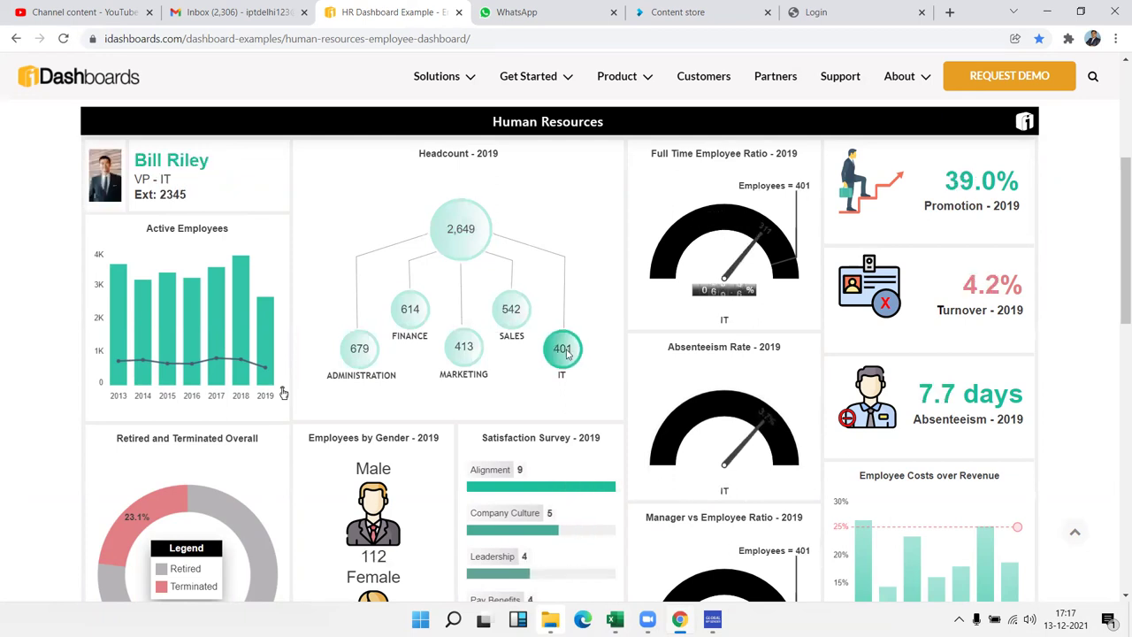
click(510, 312)
Step: Filter to Marketing, Finance, Marketing and Administration, view the 2016 Active Employees figures, then return to Excel
click(459, 341)
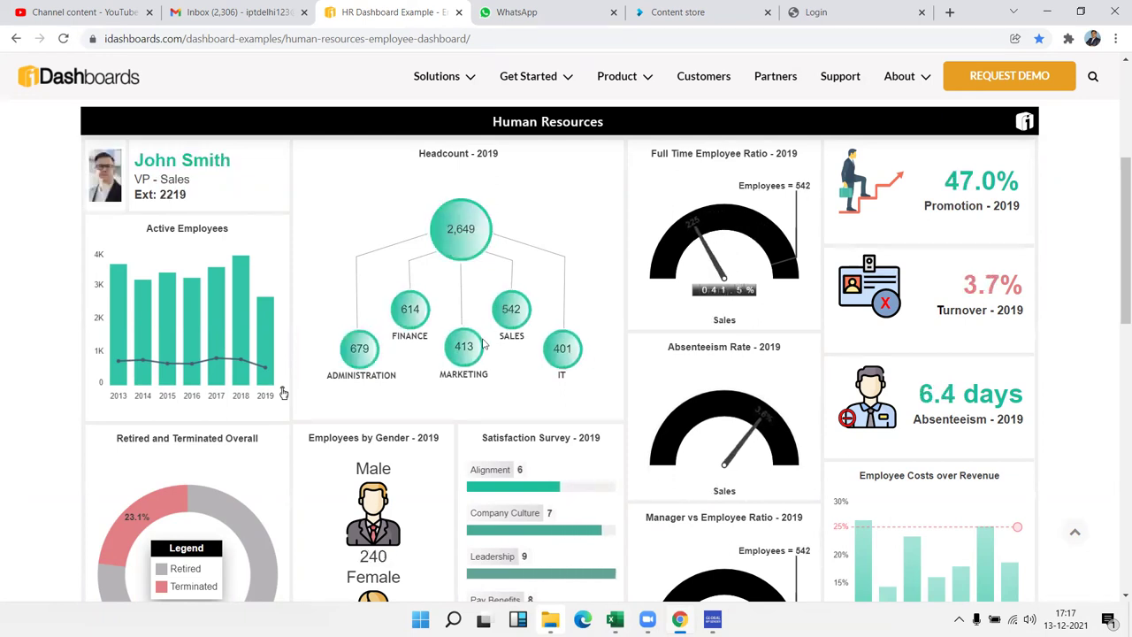
click(410, 311)
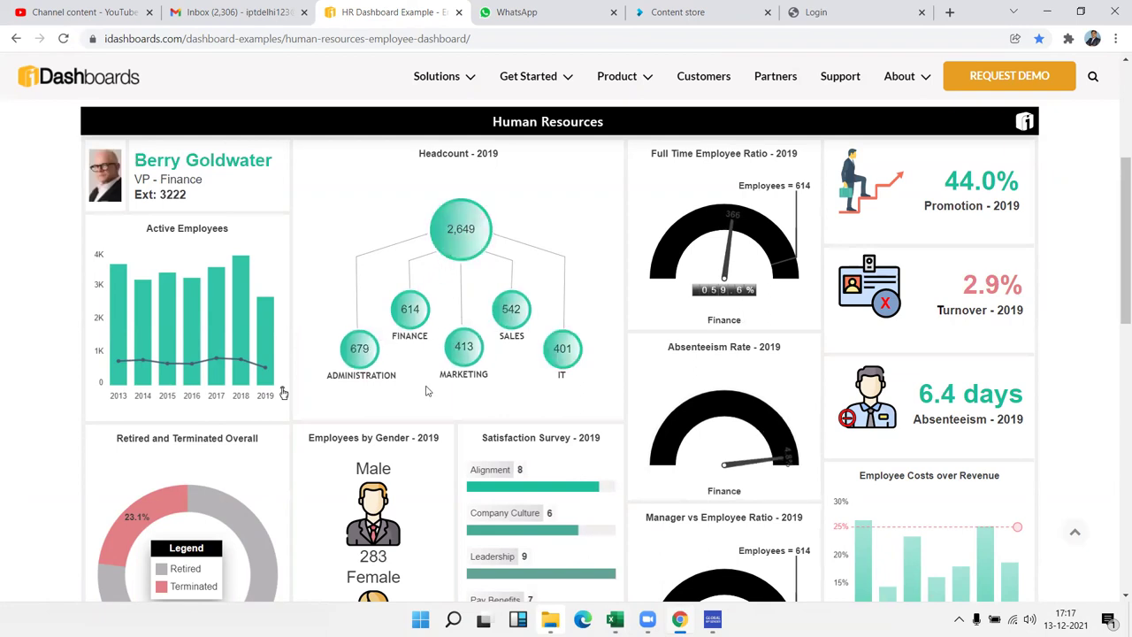
click(462, 348)
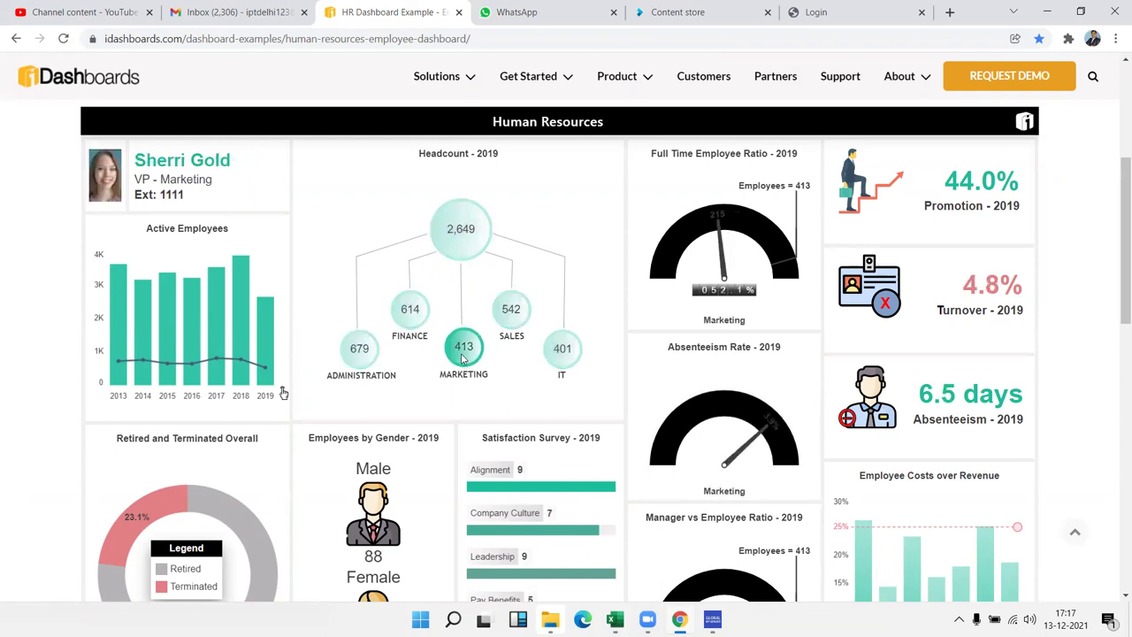
click(359, 349)
click(198, 379)
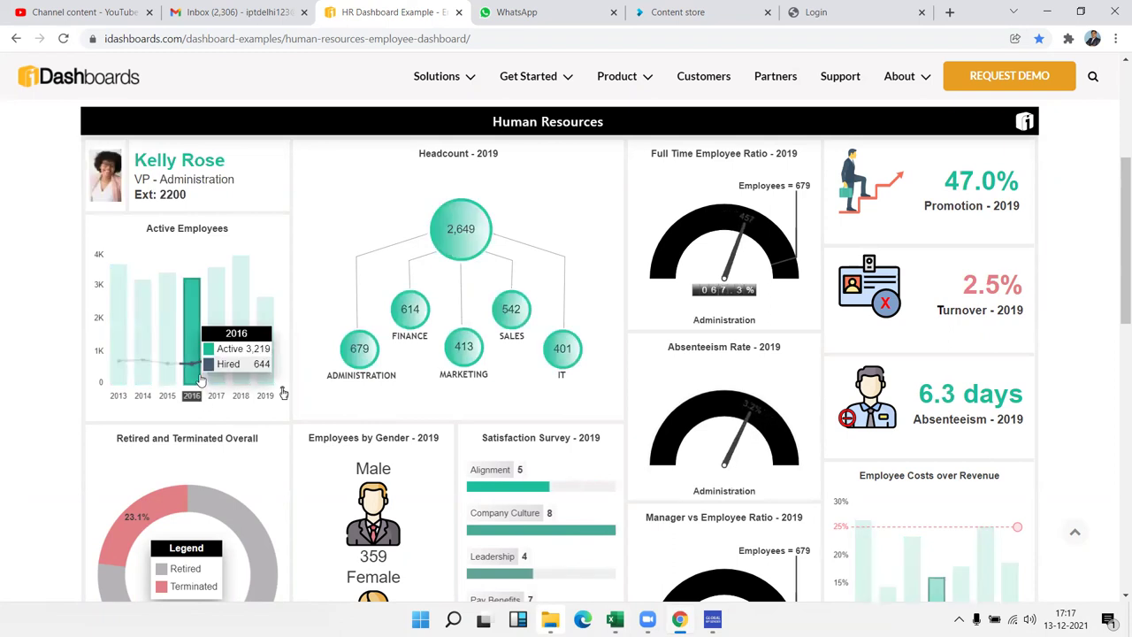
key(alt+Tab)
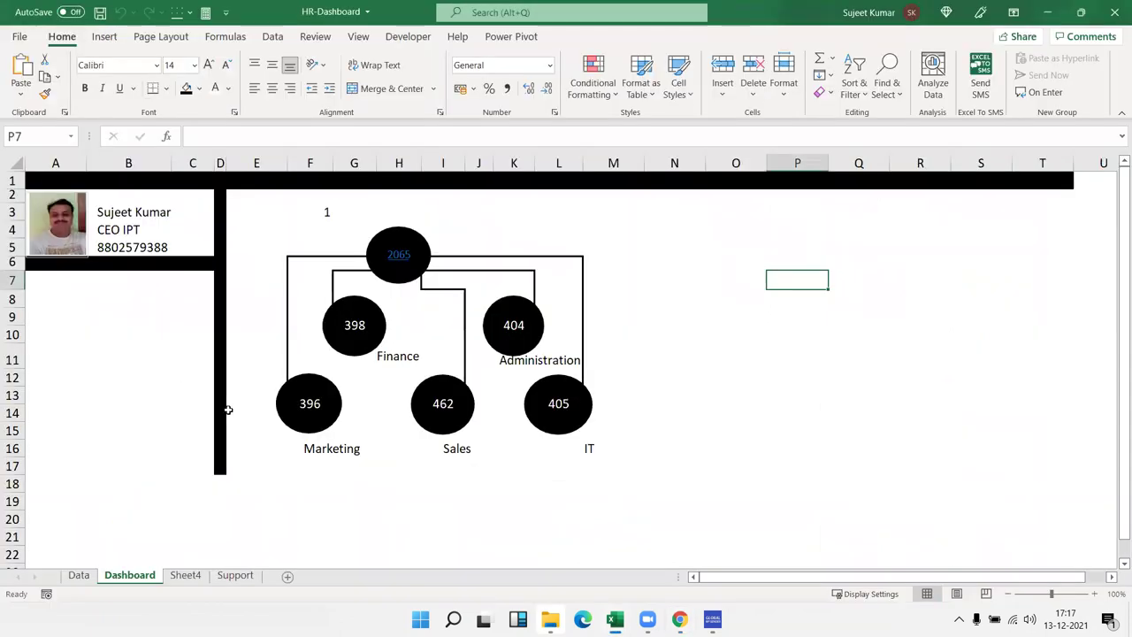
click(253, 267)
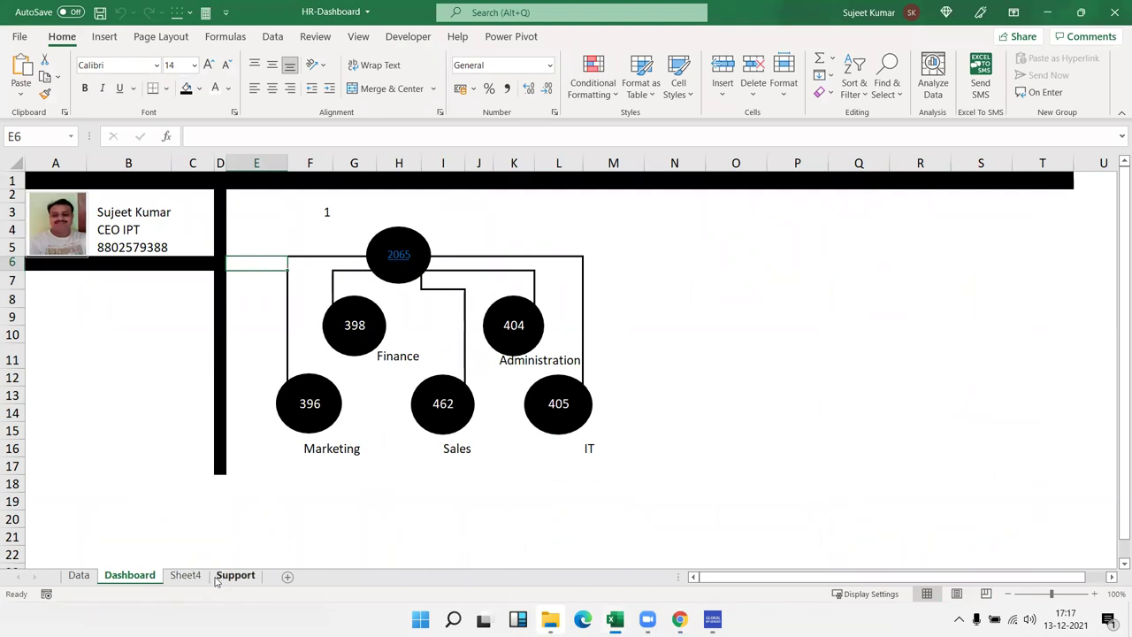
click(186, 576)
scroll(112, 217, up, 1)
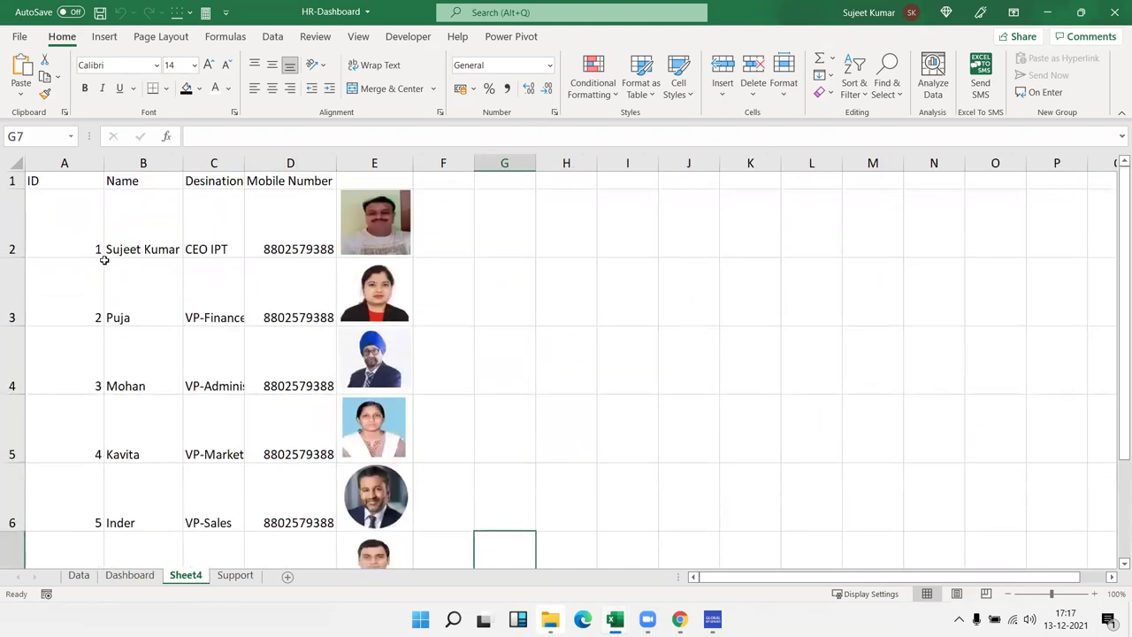
drag(89, 225, 113, 351)
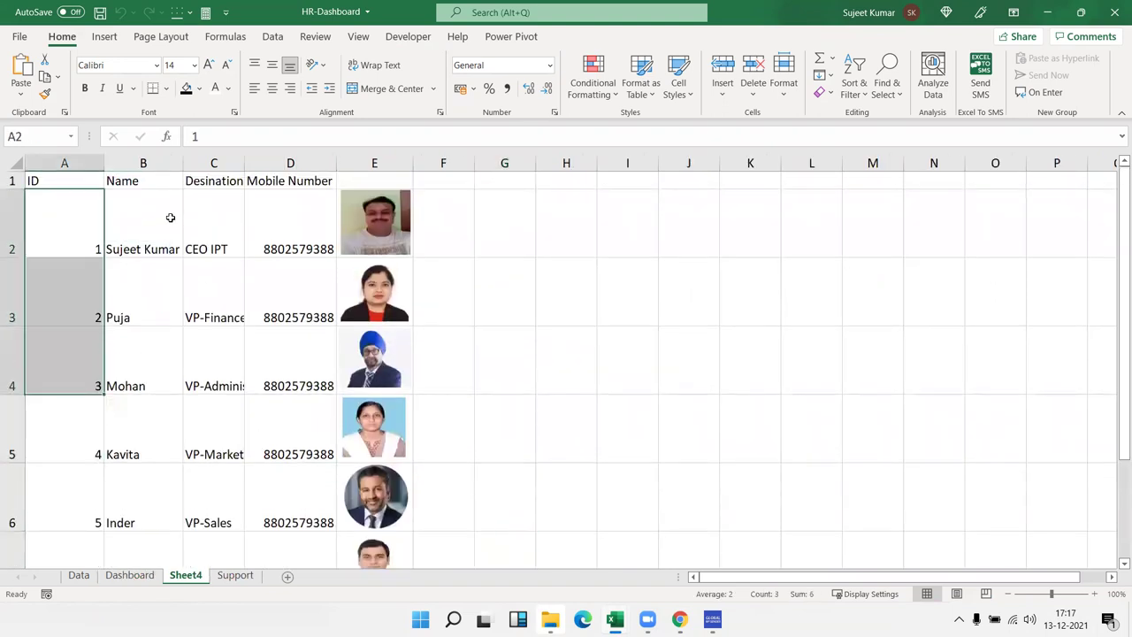
drag(172, 215, 171, 463)
mouse_move(240, 222)
mouse_down()
mouse_move(226, 341)
mouse_move(274, 374)
mouse_up()
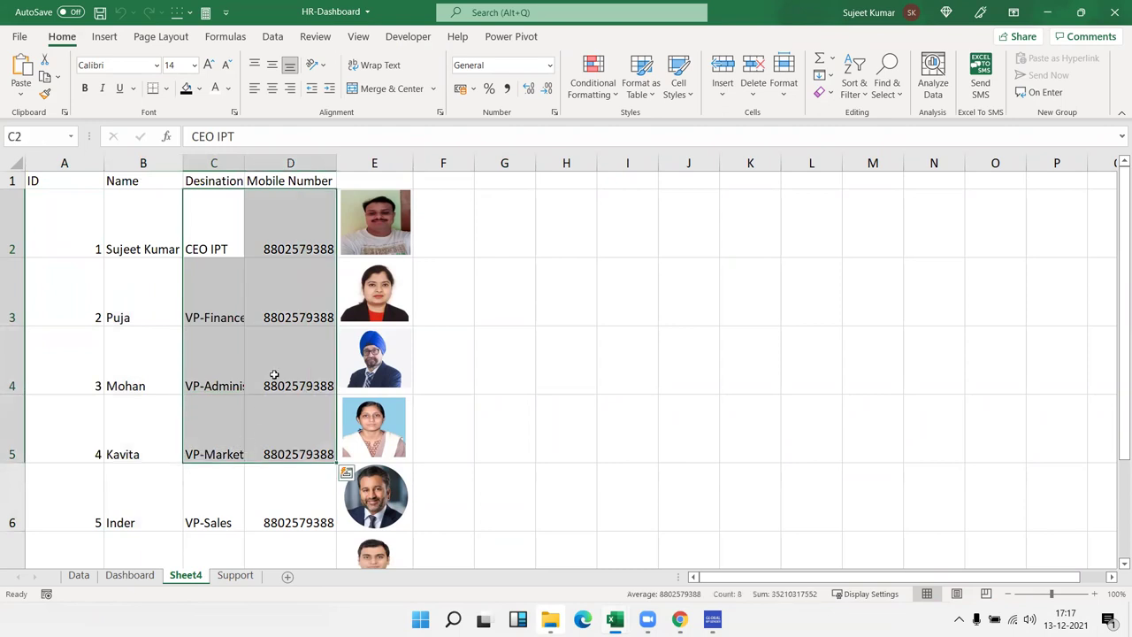
drag(292, 225, 273, 358)
click(518, 323)
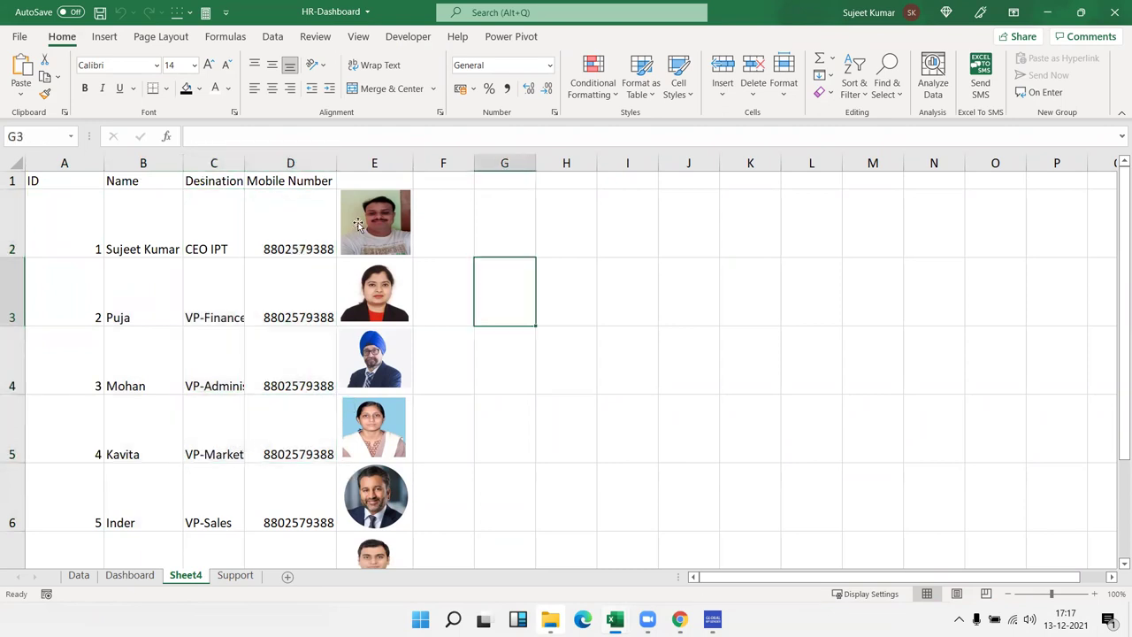
scroll(395, 413, down, 5)
scroll(396, 412, up, 5)
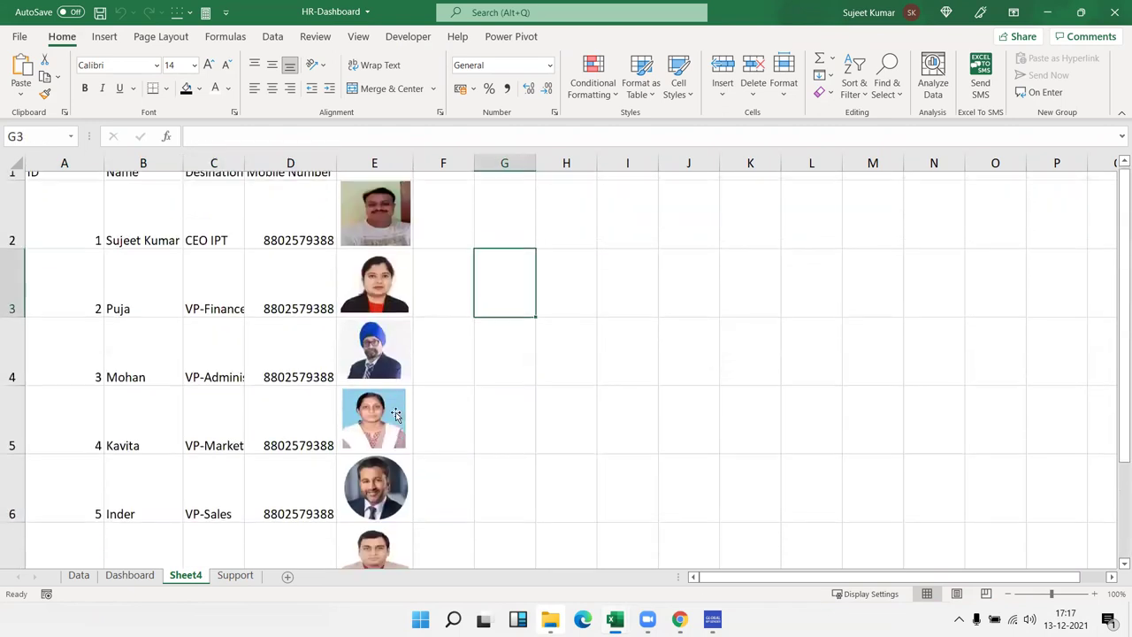
drag(1116, 413, 1116, 414)
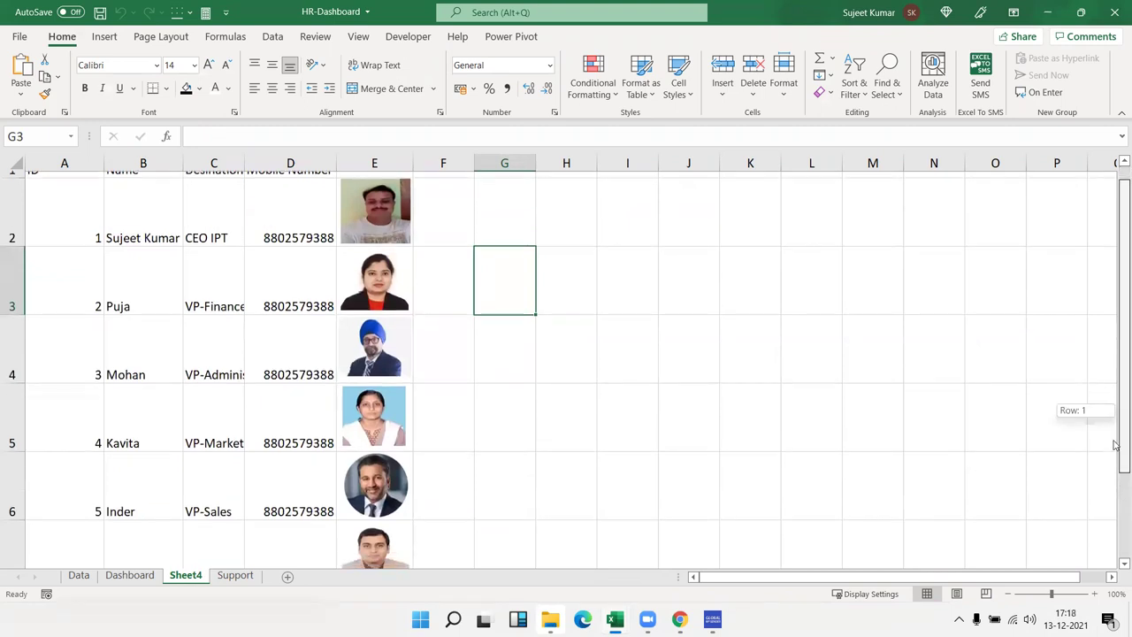
click(132, 576)
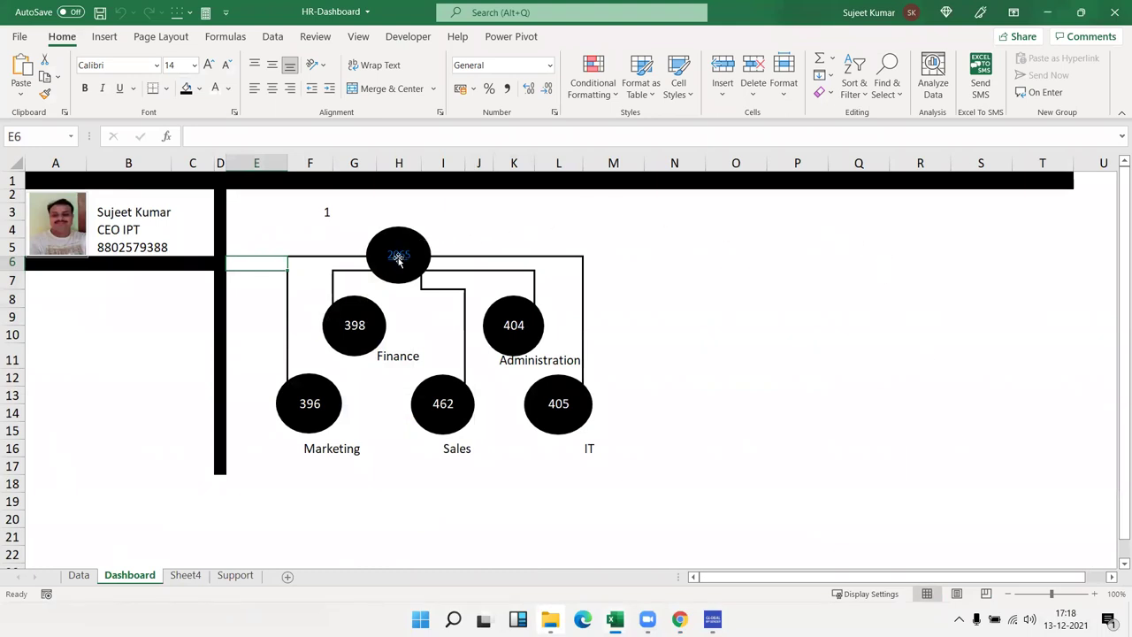
Step: Cycle the card through the Finance, Marketing, Sales, IT and Administration heads, ending on VP-Marketing
click(360, 326)
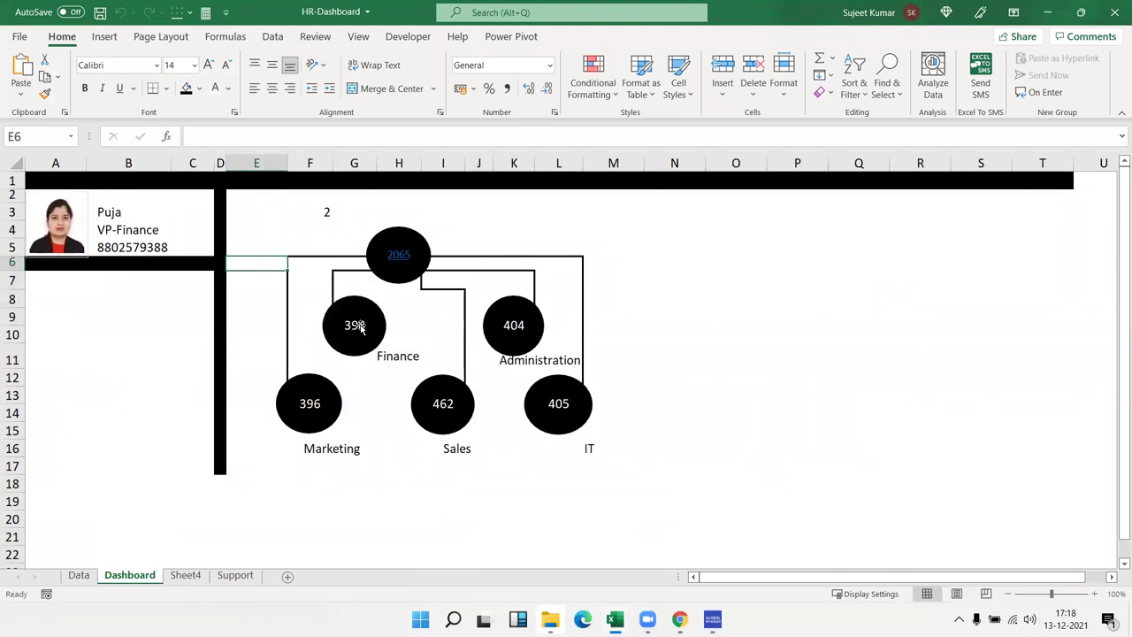
click(317, 409)
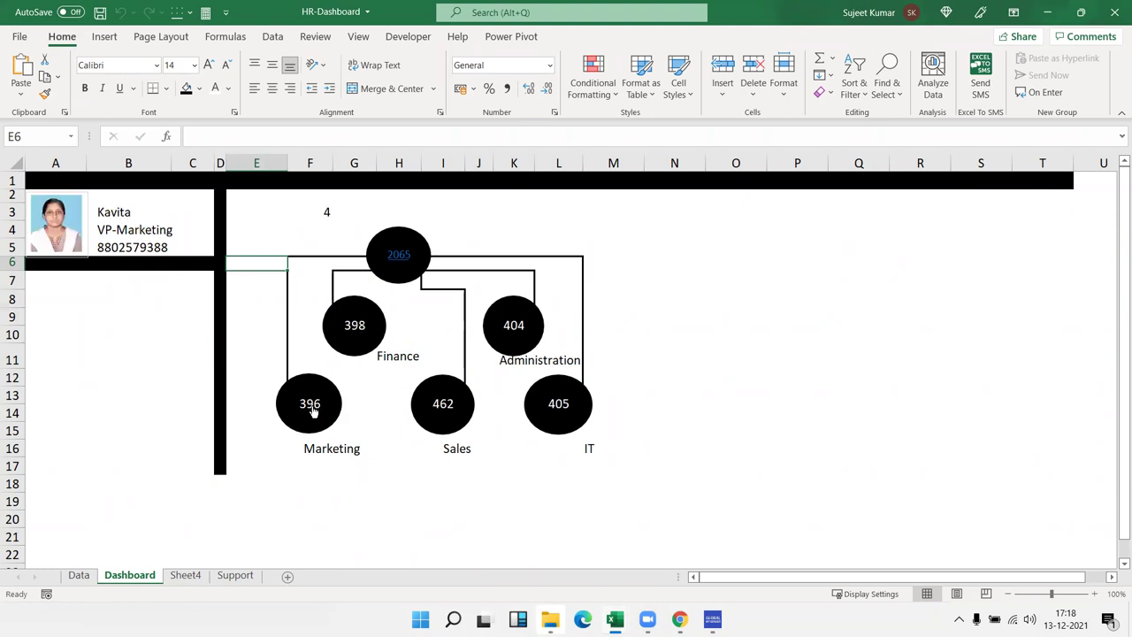
click(438, 409)
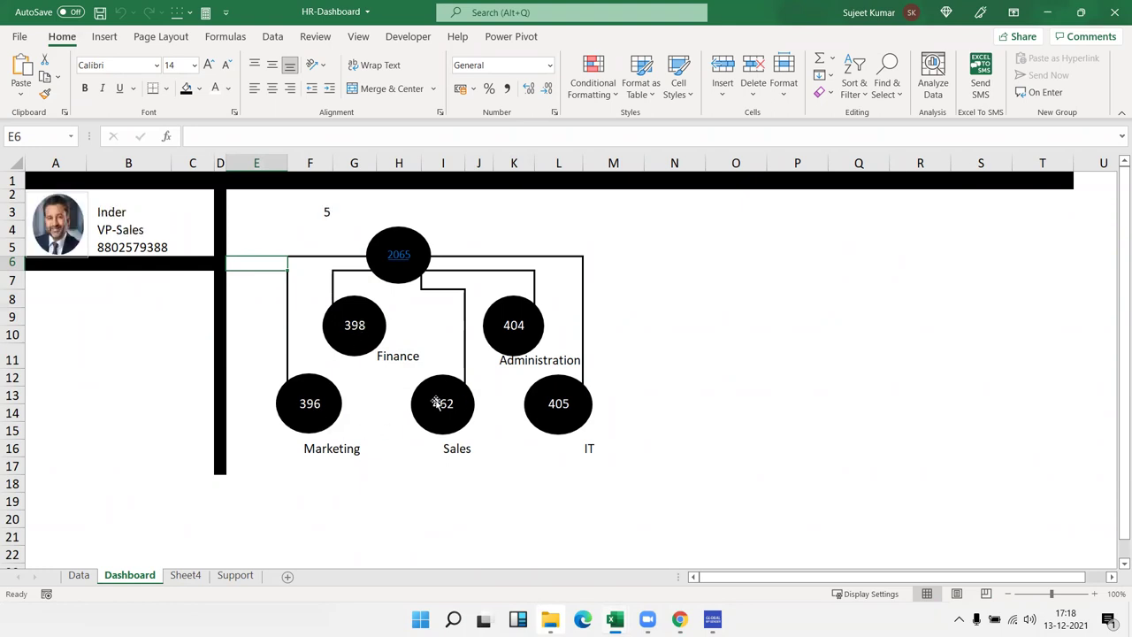
click(565, 415)
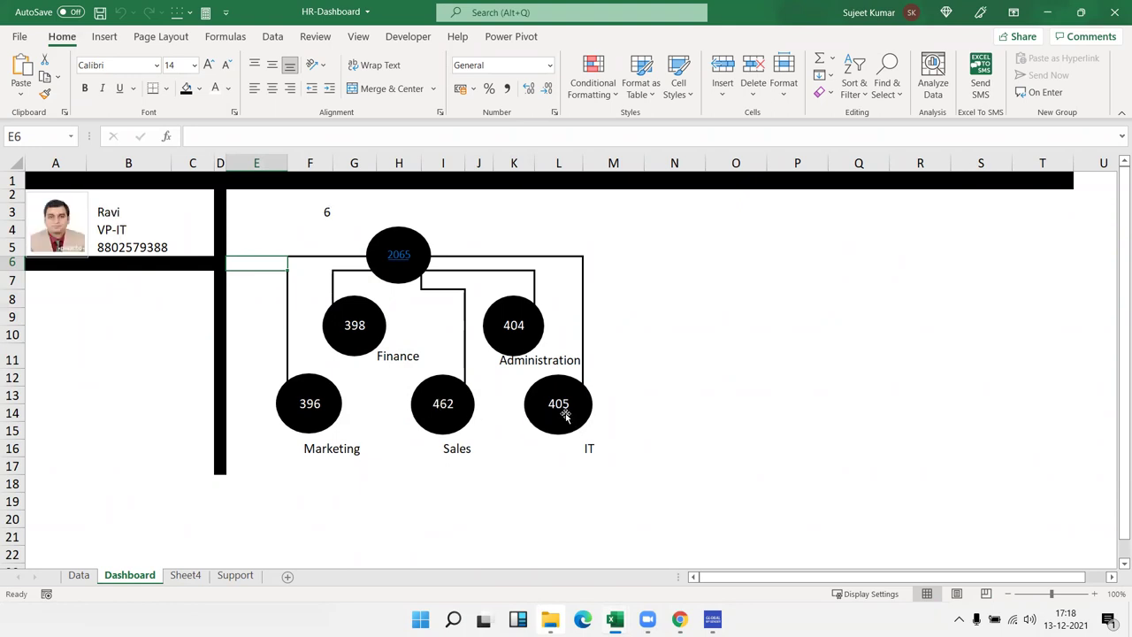
click(522, 329)
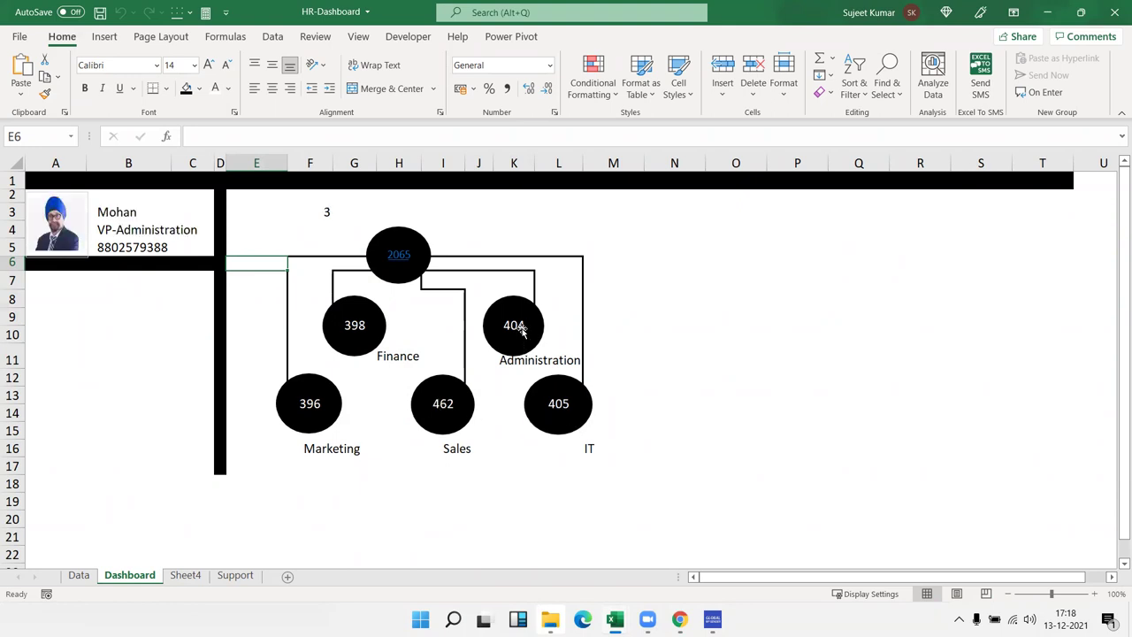
click(528, 400)
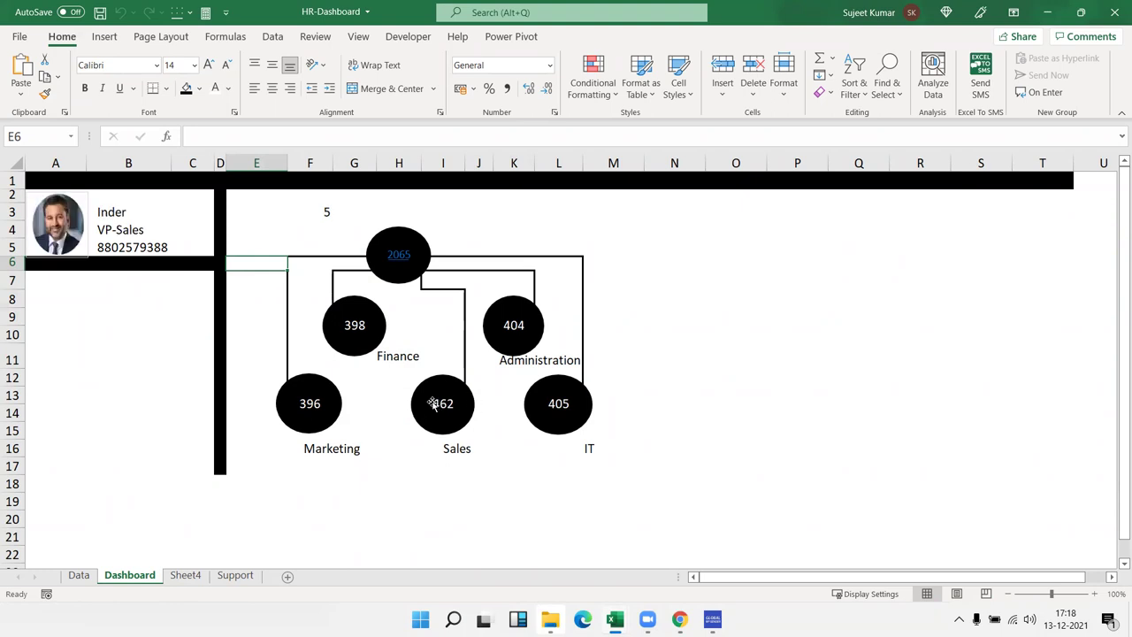
mouse_move(312, 403)
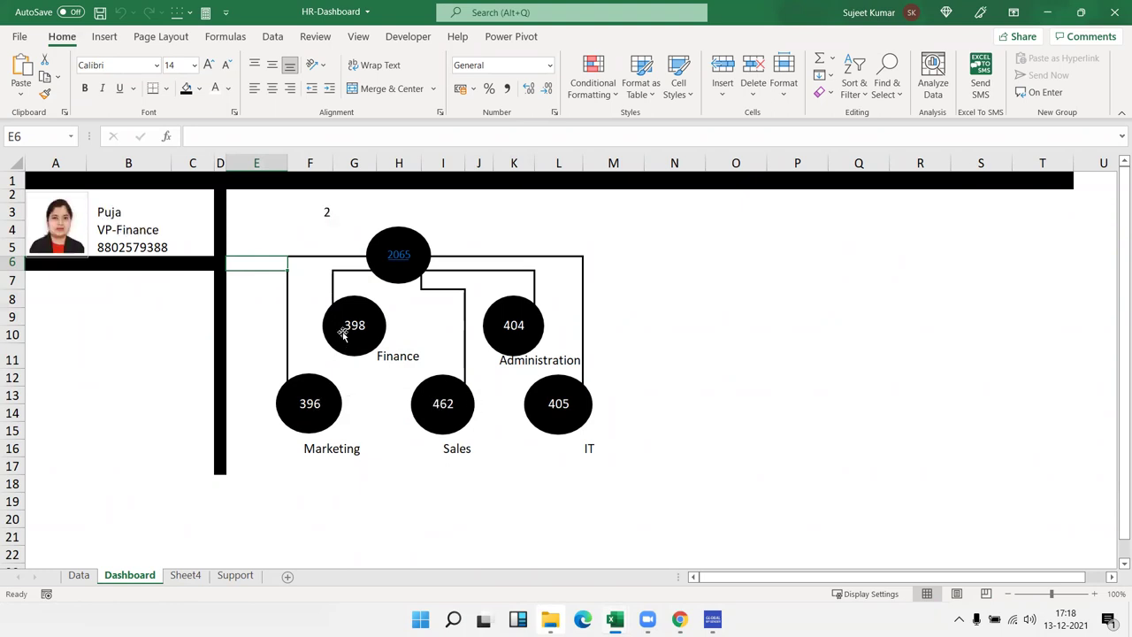
mouse_move(495, 328)
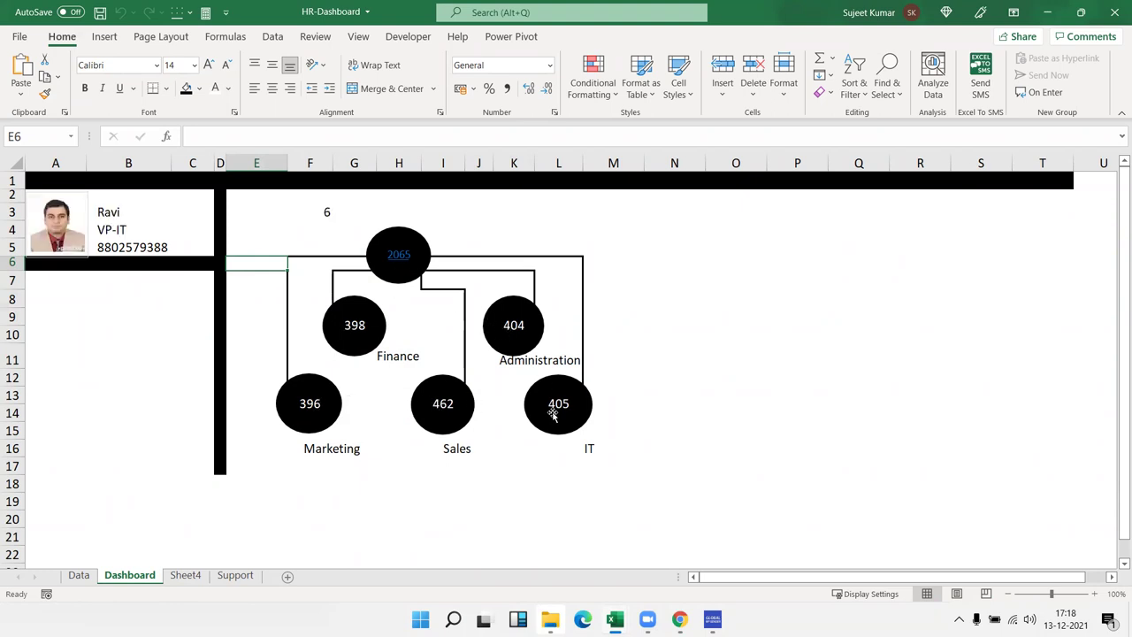
Step: Inspect the helper cells E3:F3 and the MATCH formula in E3 without changing them
click(66, 352)
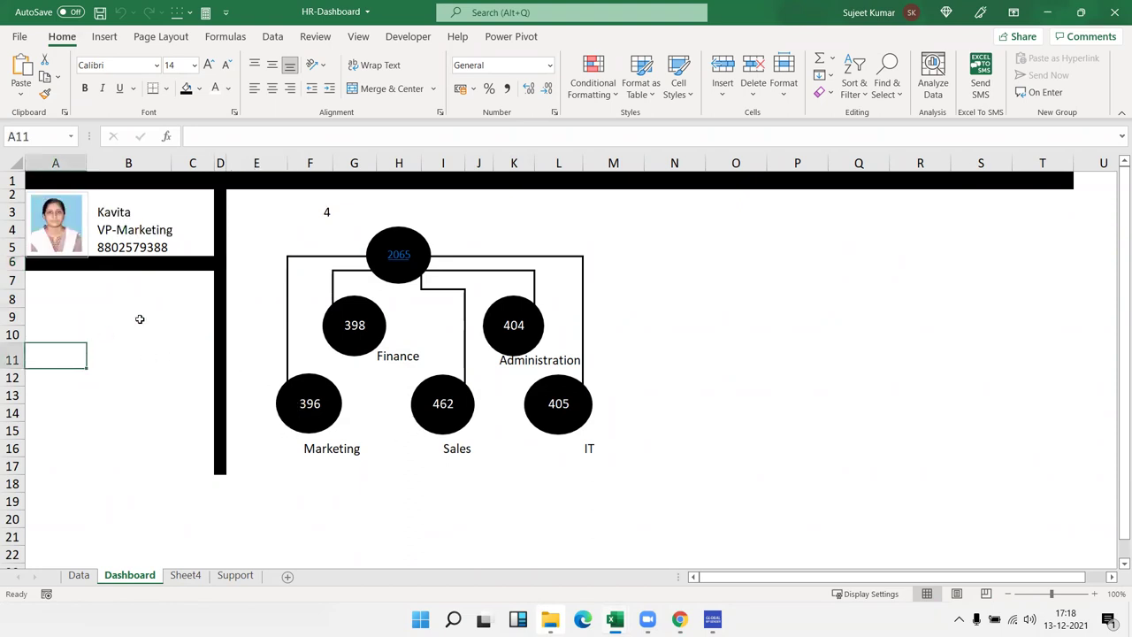
drag(297, 210, 246, 211)
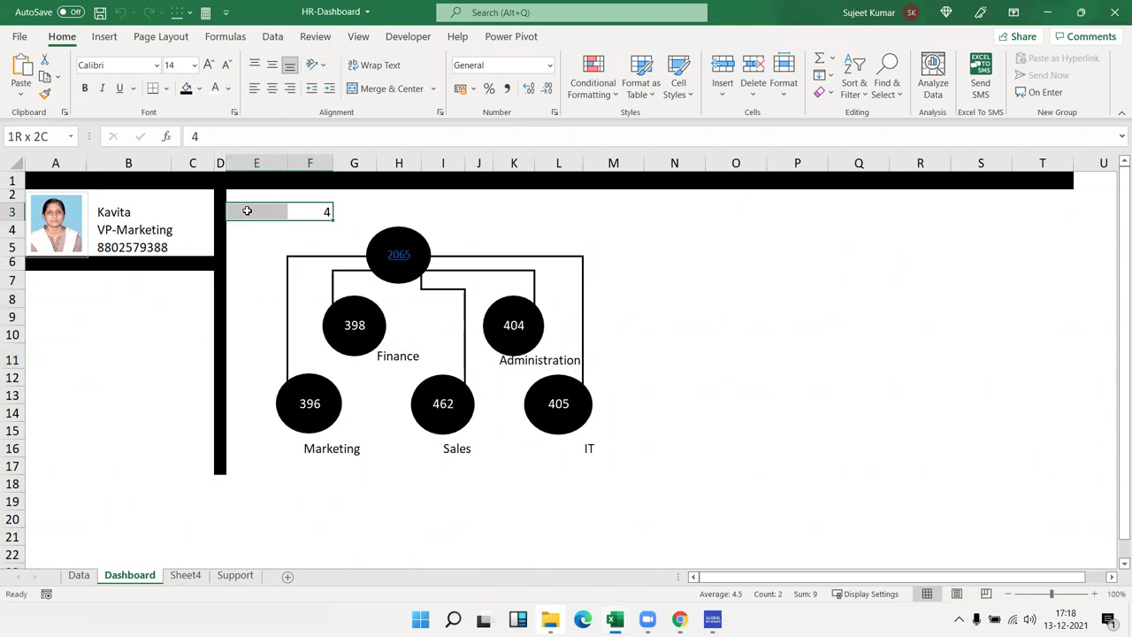
click(229, 89)
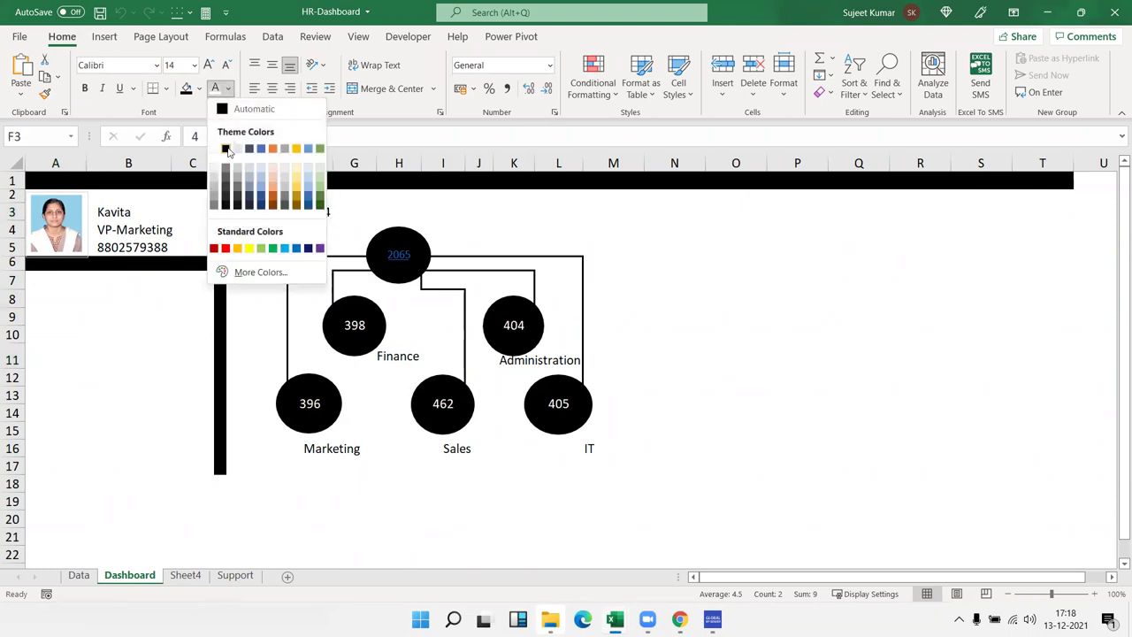
key(Escape)
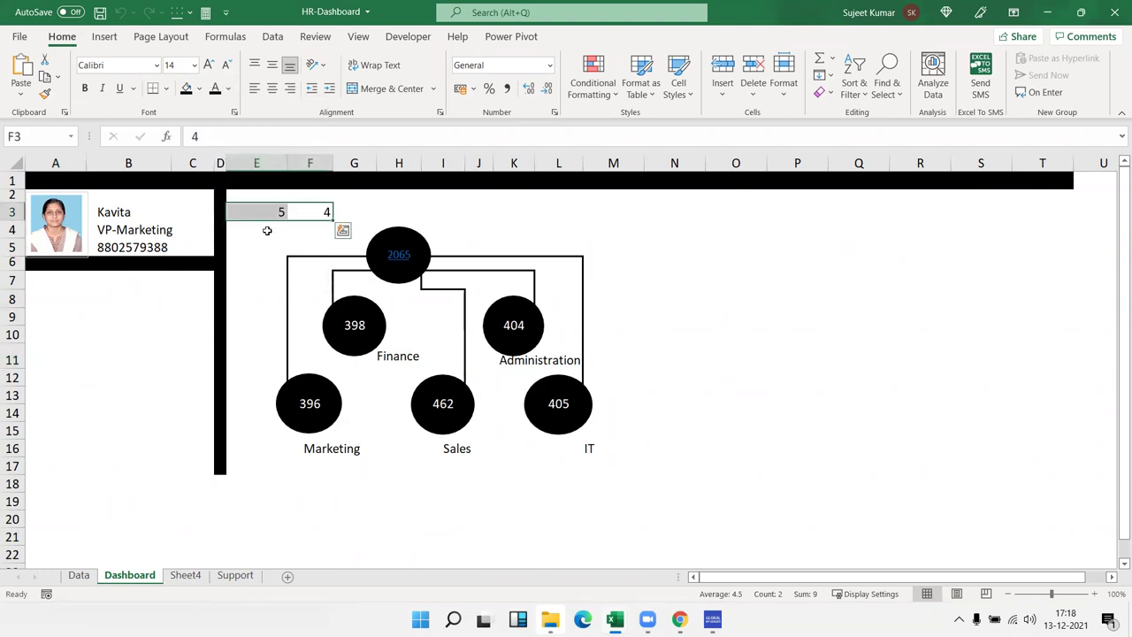
click(267, 230)
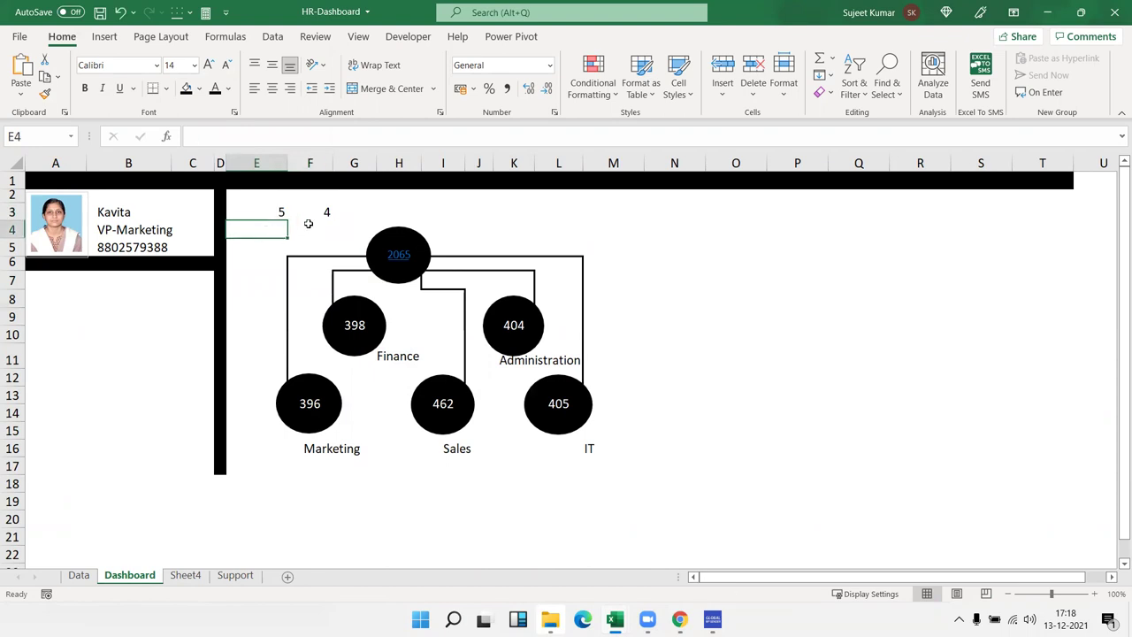
click(308, 230)
click(280, 211)
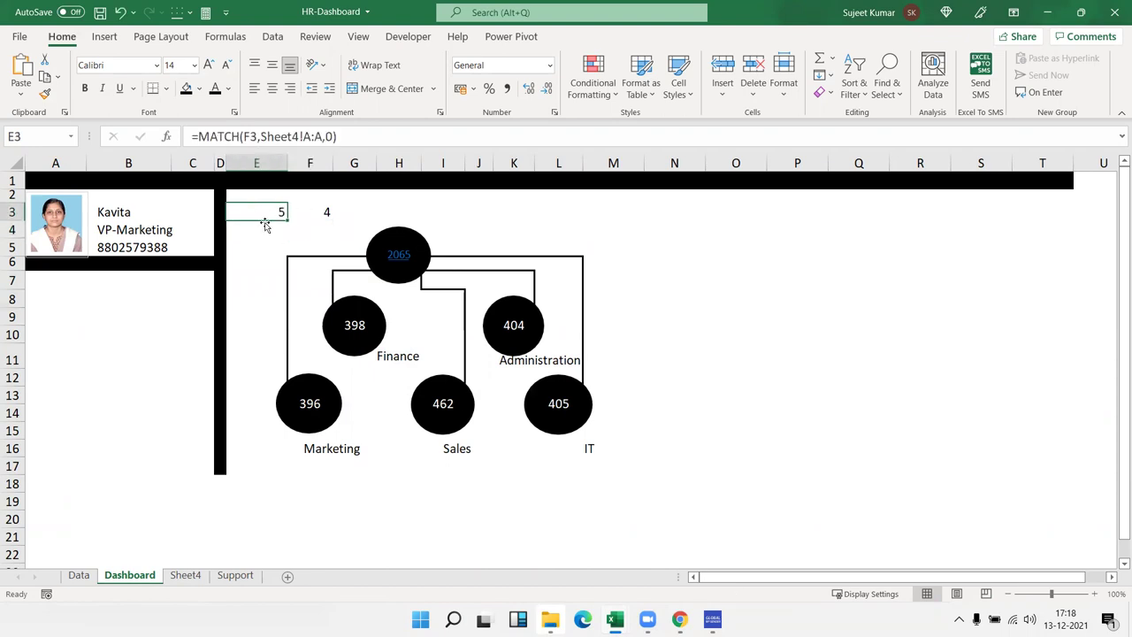
click(265, 249)
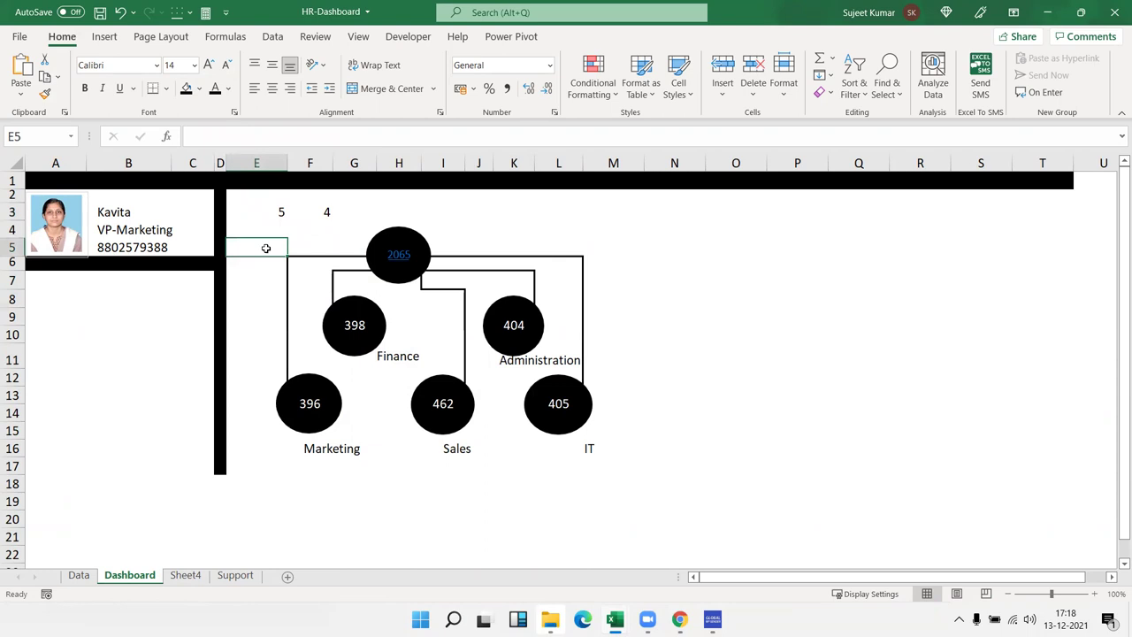
click(301, 228)
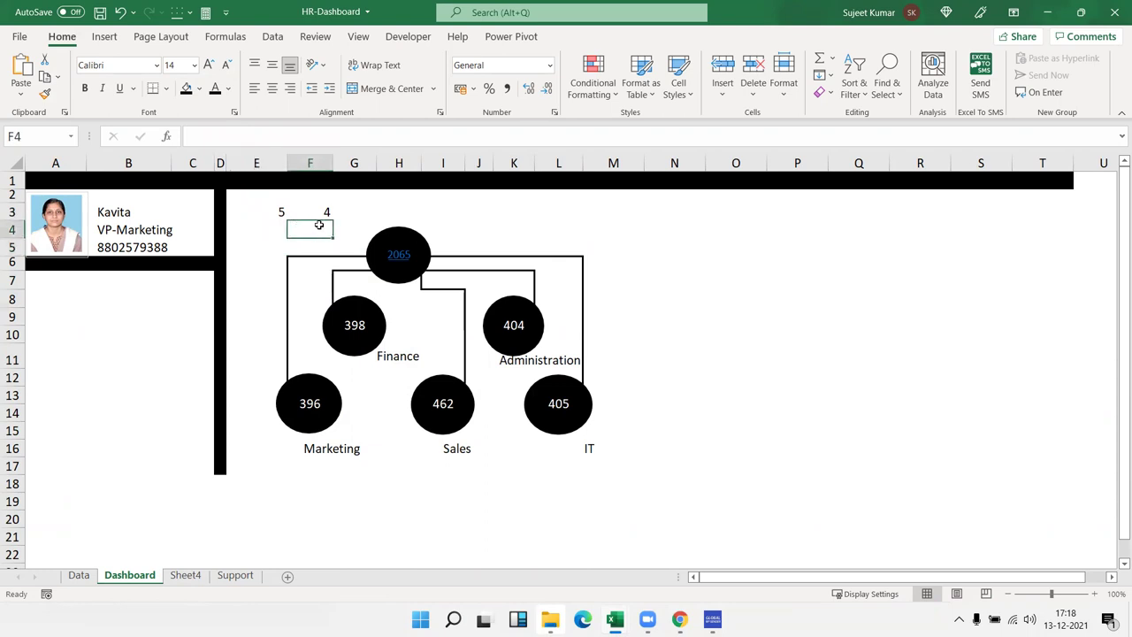
click(266, 227)
Step: Set F3 to 1, then click the IT, Finance and CEO bubbles to watch the card update
click(319, 212)
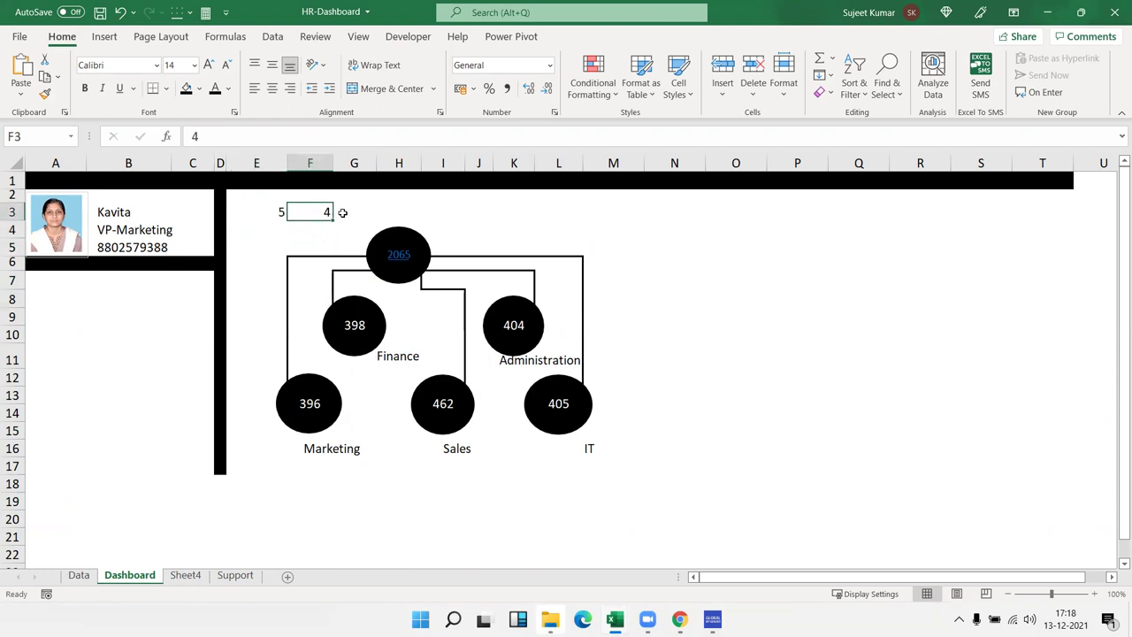
text(1)
key(Return)
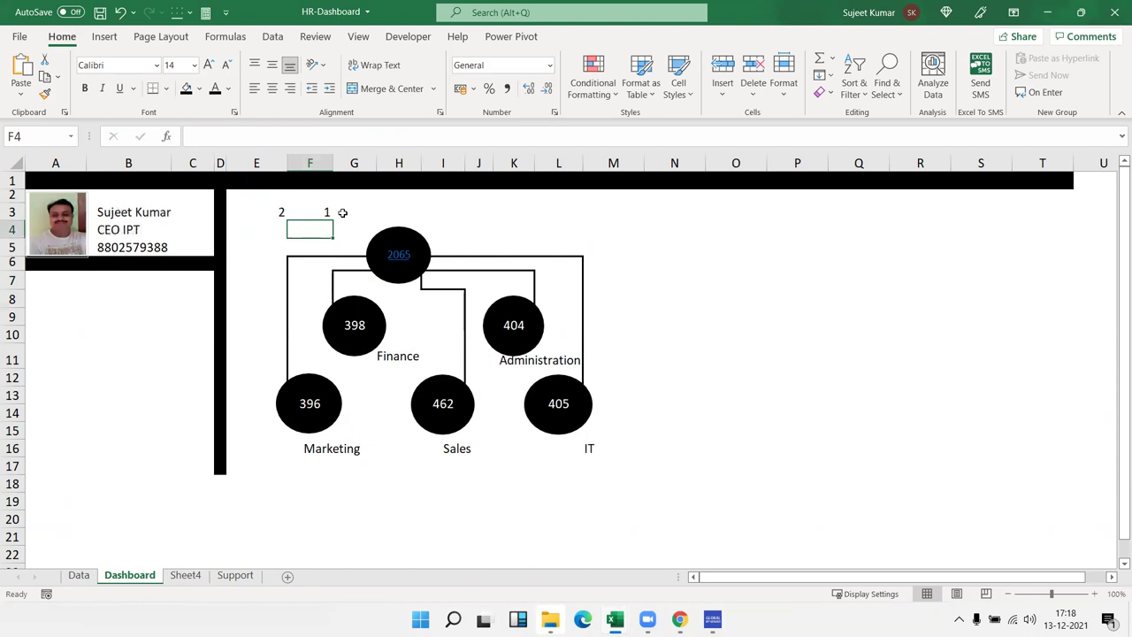
key(Up)
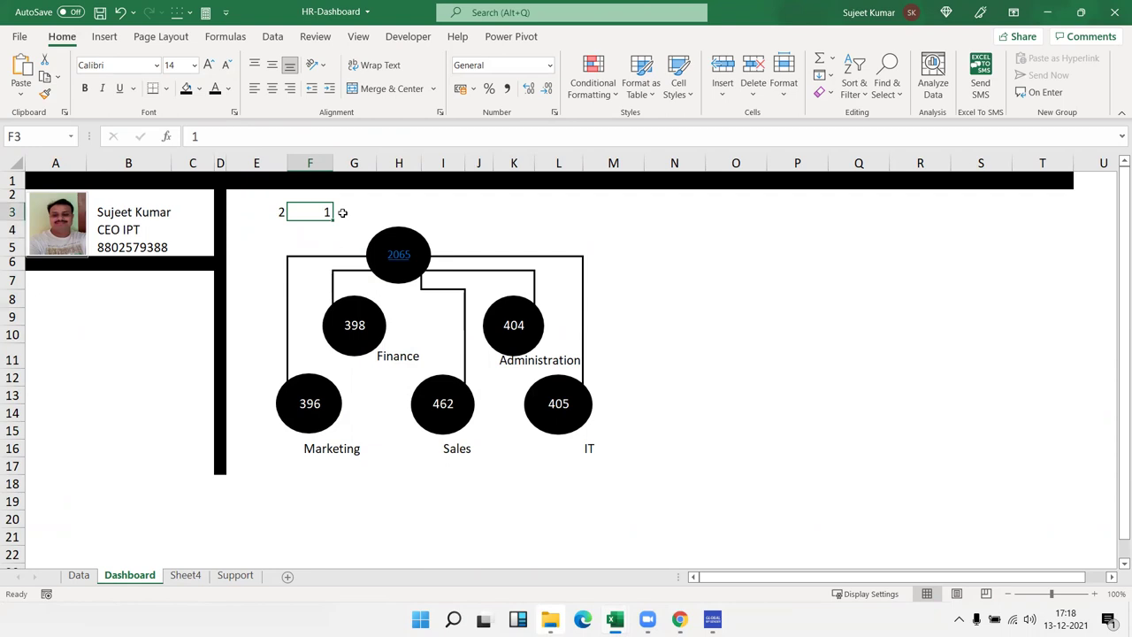
click(559, 398)
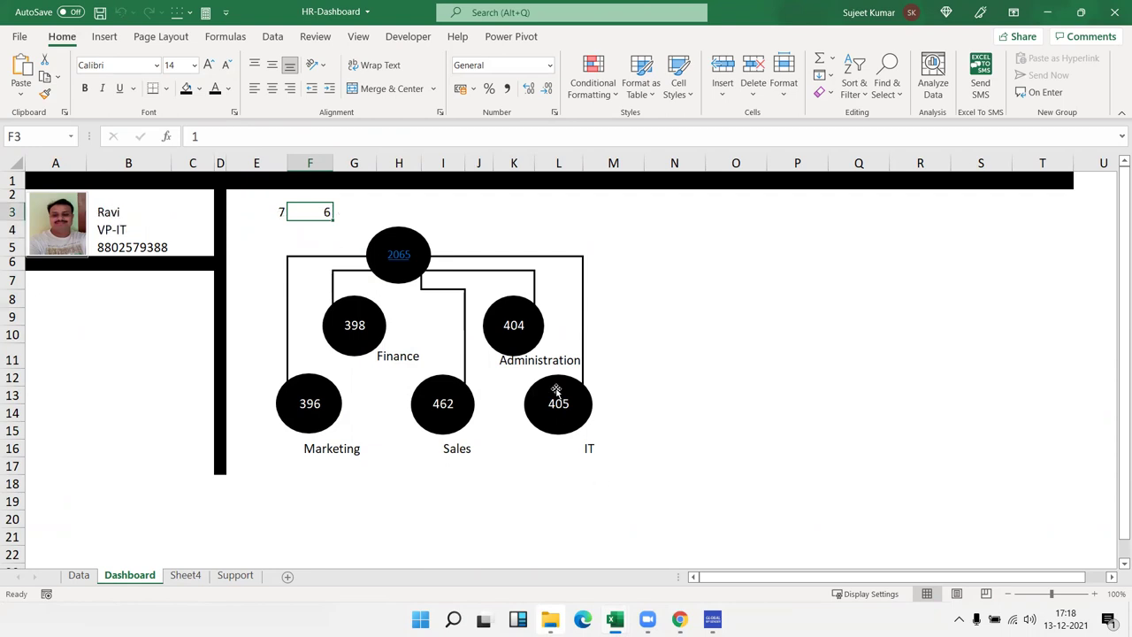
click(357, 326)
click(399, 261)
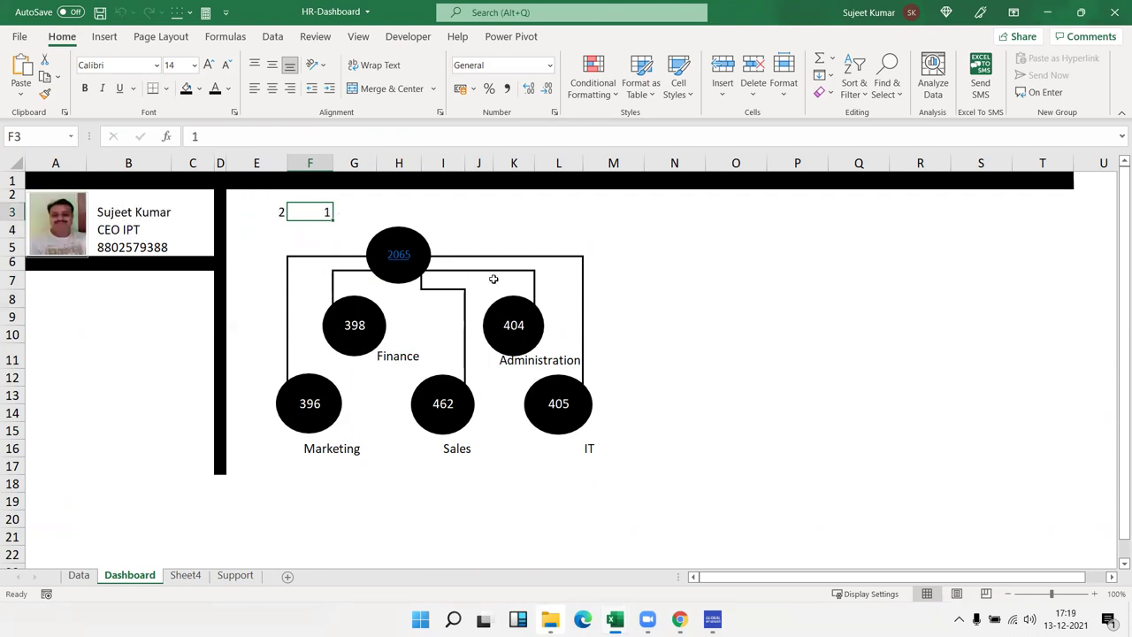
Step: Enter 2 in F3 to show the VP-Finance card, then 1 to restore the CEO card
click(308, 232)
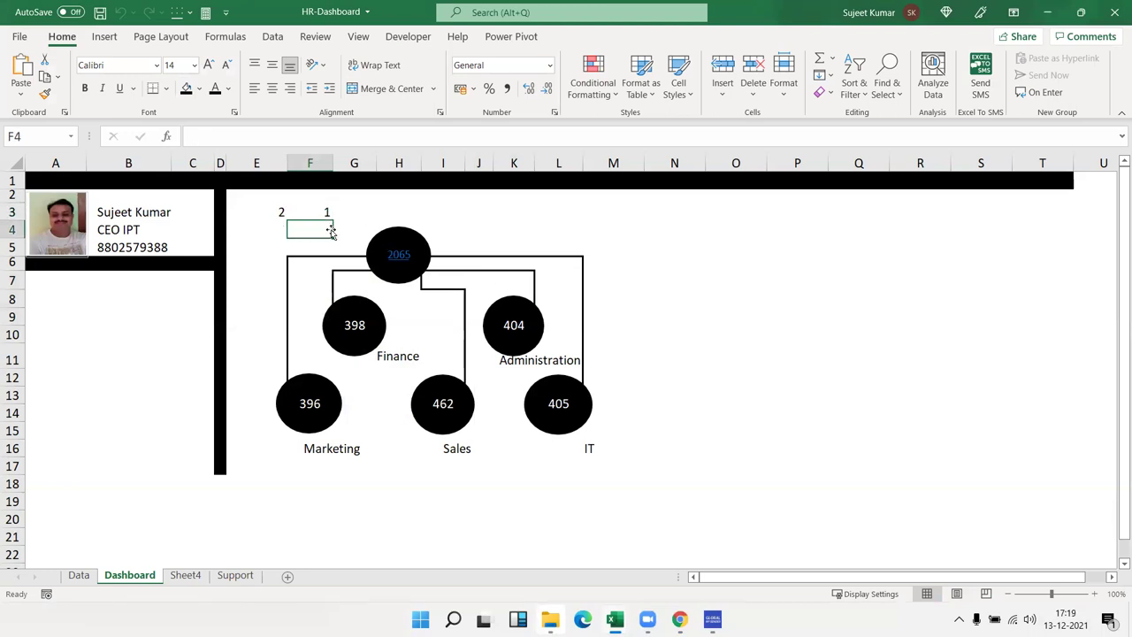
click(329, 214)
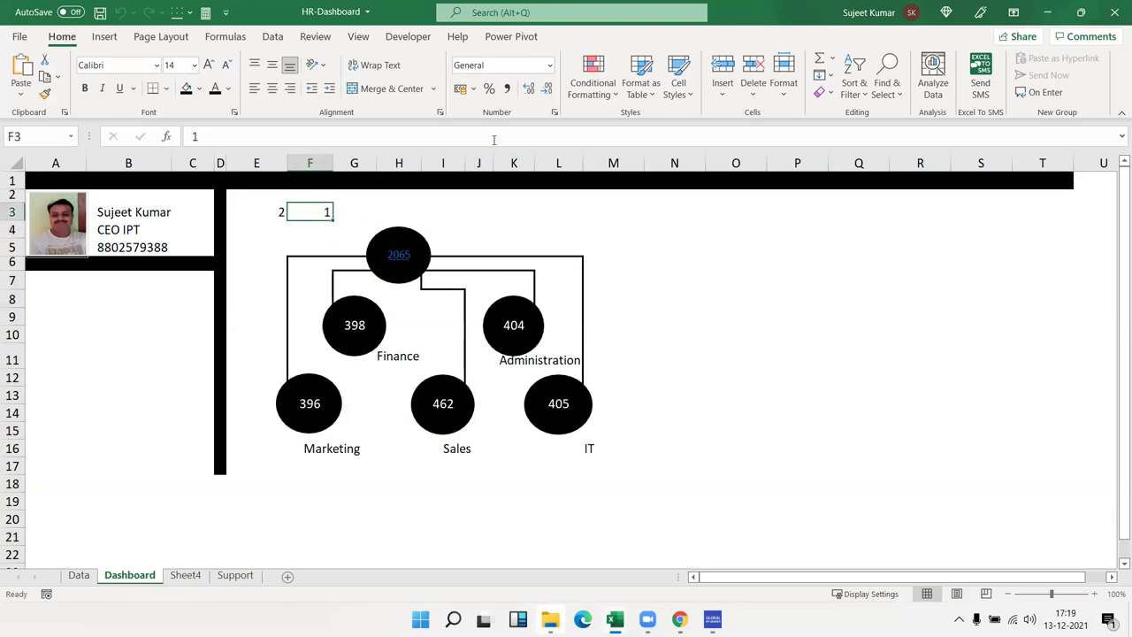
text(2)
key(ctrl+Return)
text(1)
key(Return)
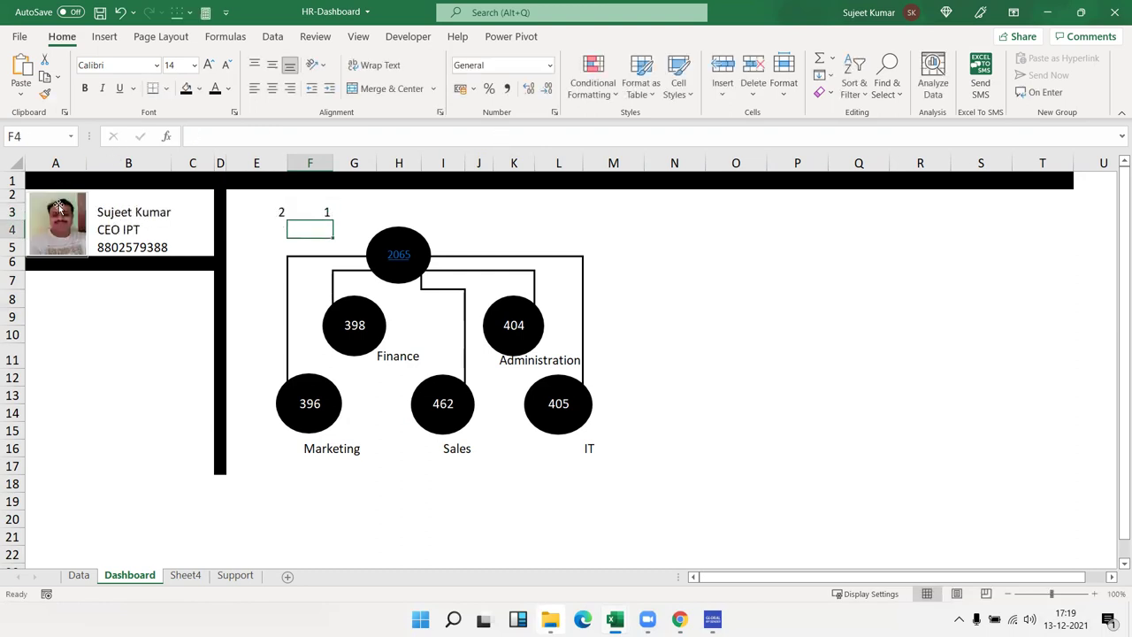
Step: Delete the manager photo from the card and inspect the B3 name VLOOKUP formula
click(58, 207)
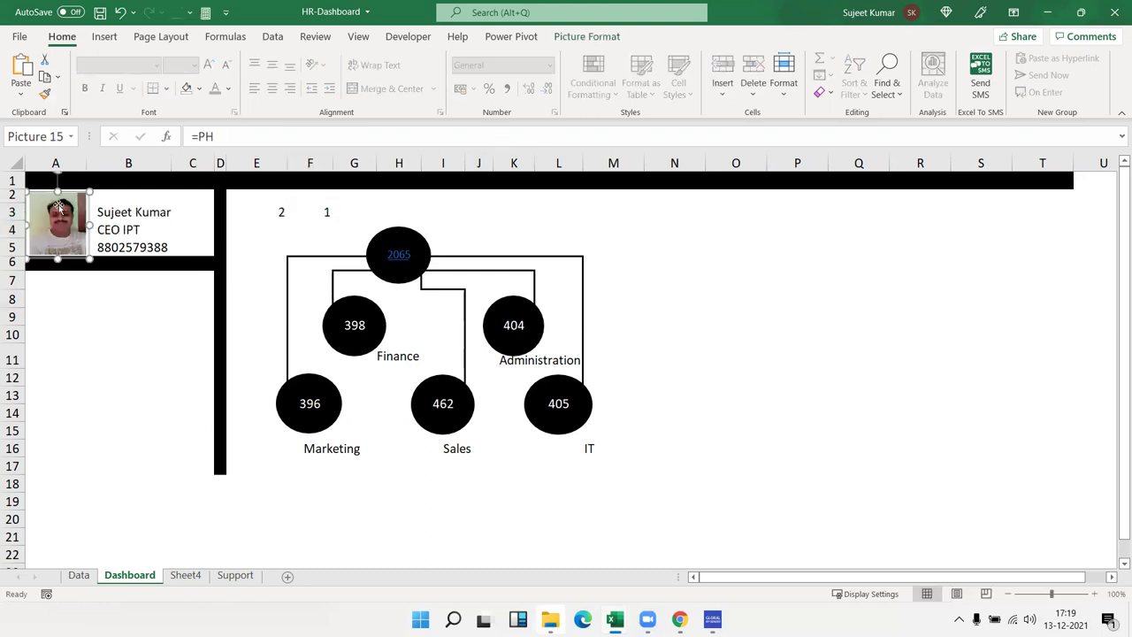
key(Delete)
click(268, 237)
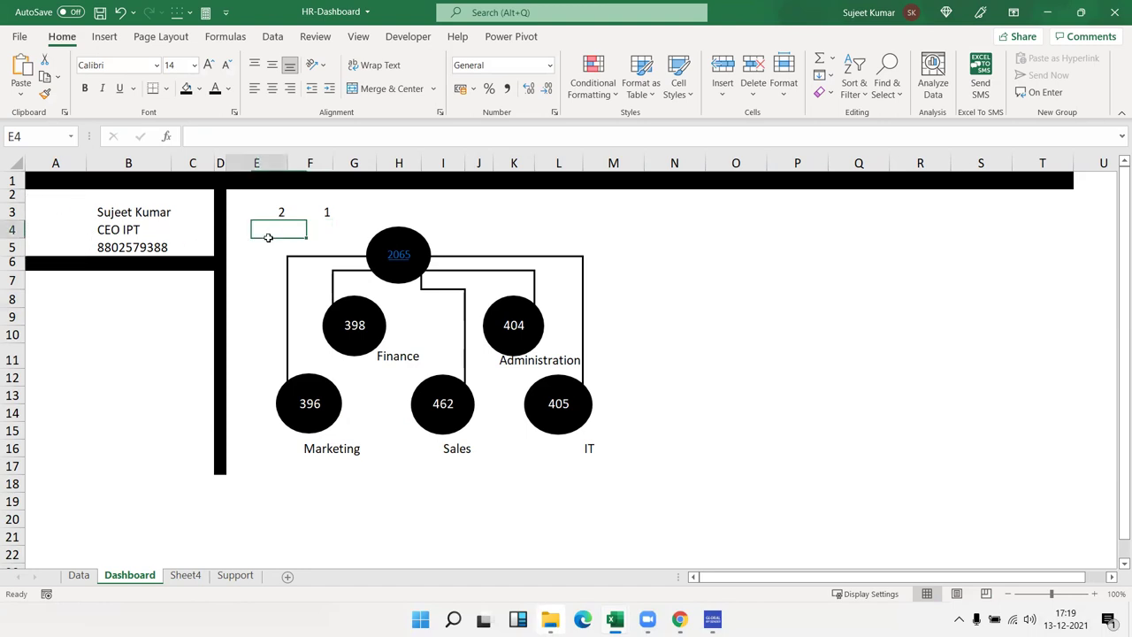
click(163, 213)
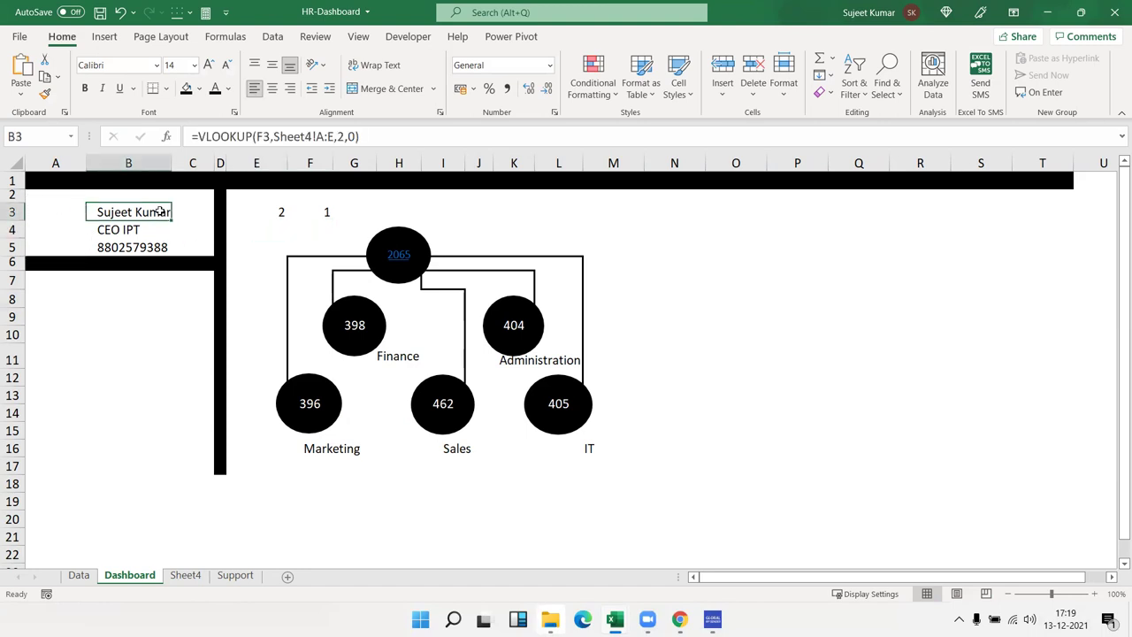
double_click(162, 213)
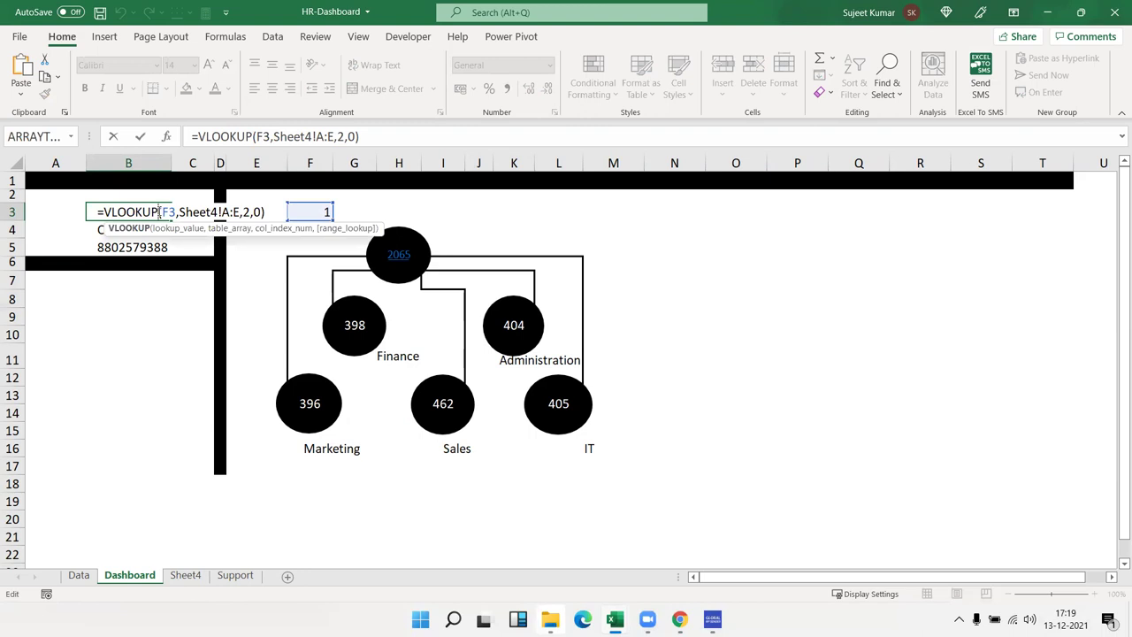
key(Return)
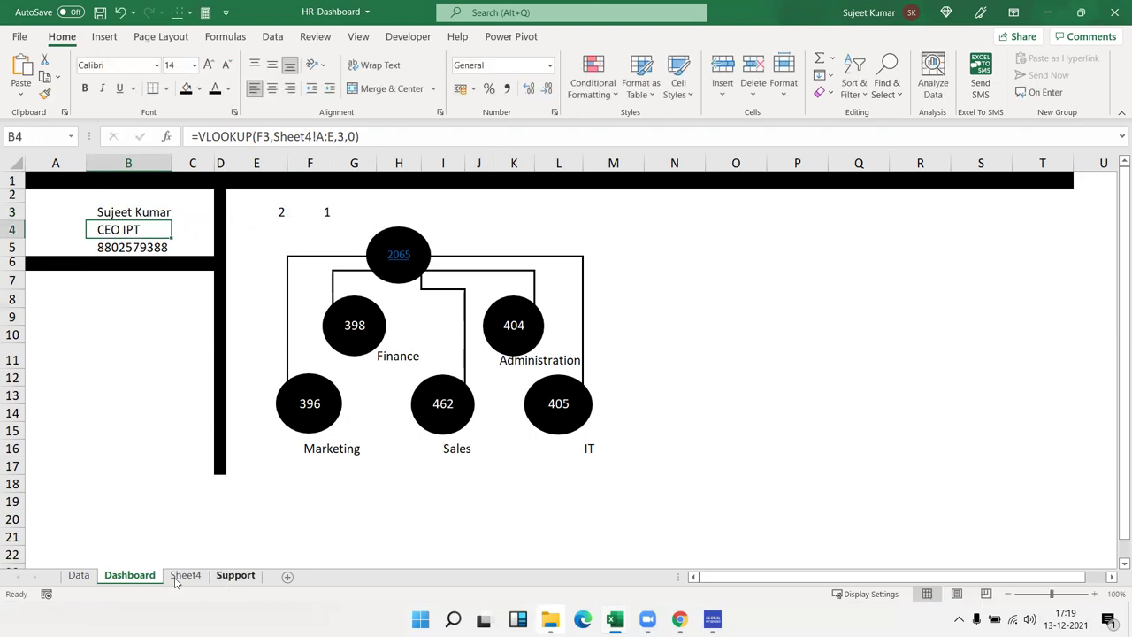
Step: Check the first employee's name and designation on Sheet4, then review the B3 and B5 lookup formulas
click(185, 575)
click(135, 213)
drag(182, 217, 270, 228)
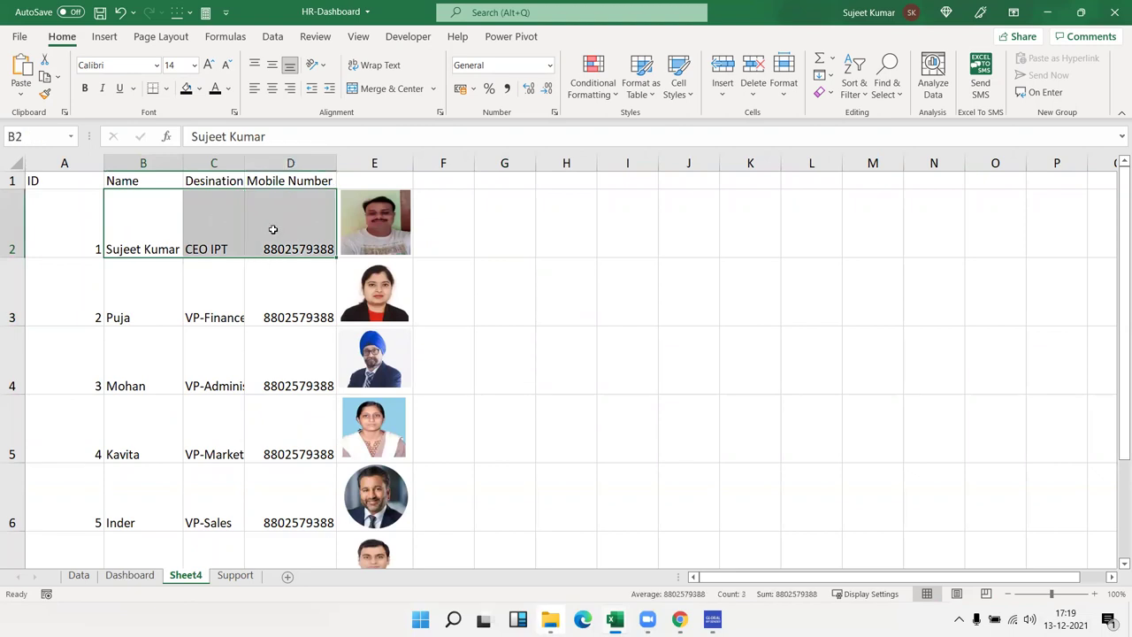
click(149, 575)
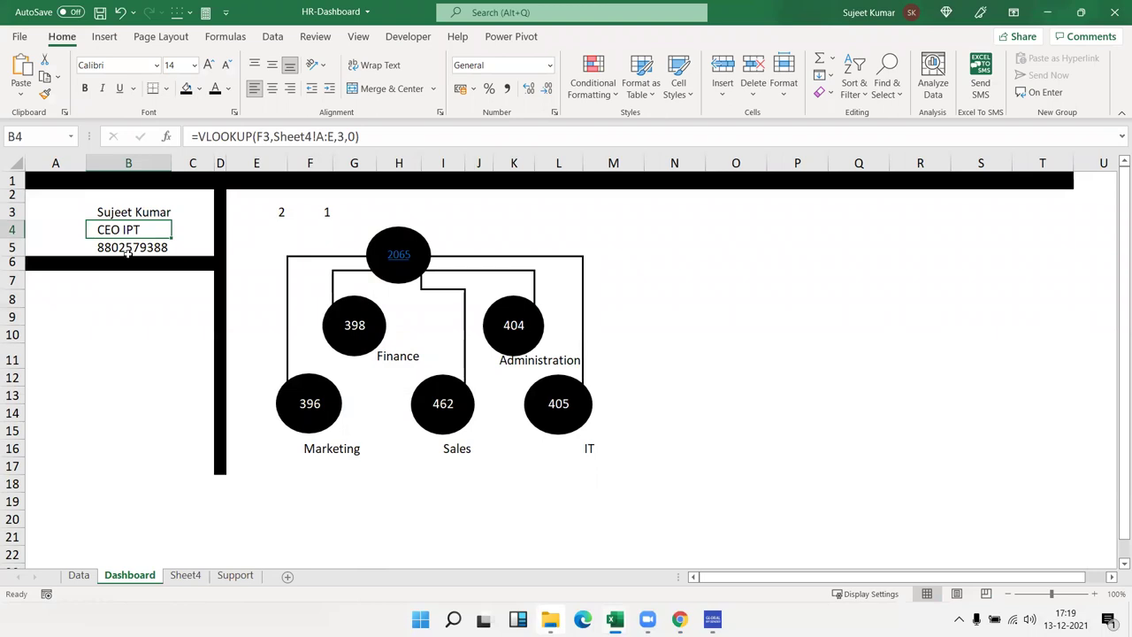
click(134, 248)
click(133, 208)
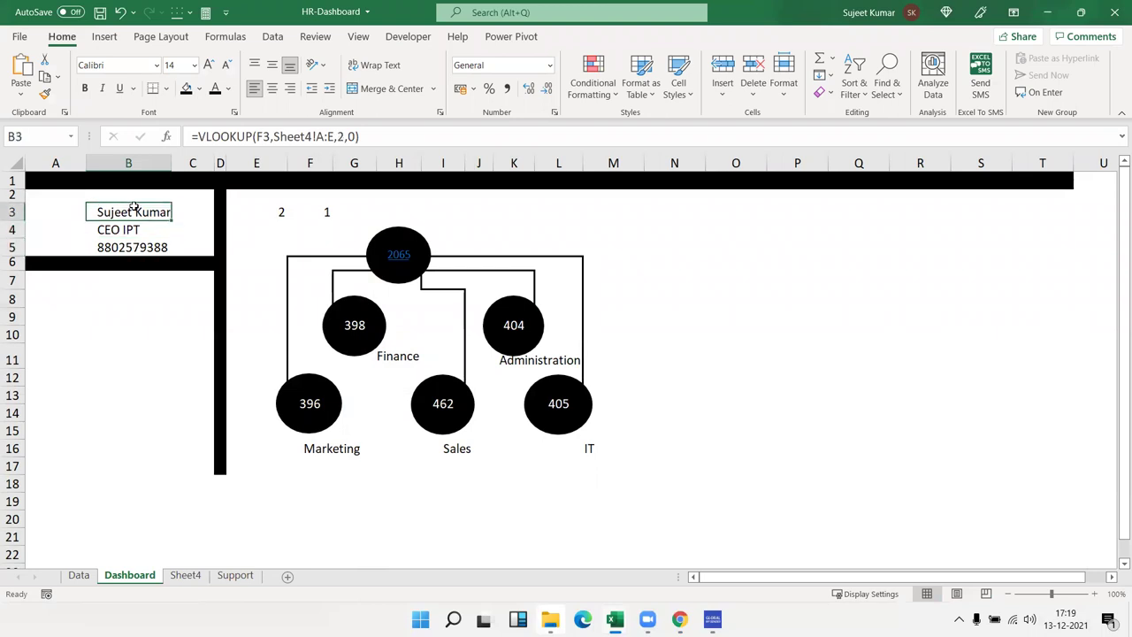
click(66, 217)
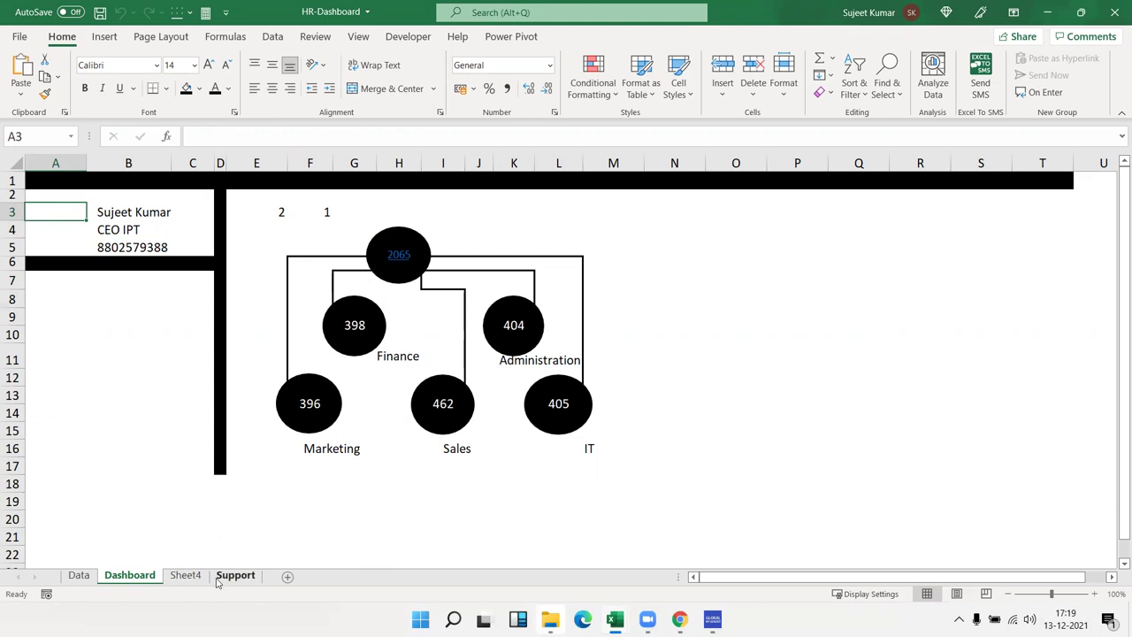
Step: Open and close the Developer tab's Form Controls list, then look over Sheet4's employee table
click(408, 37)
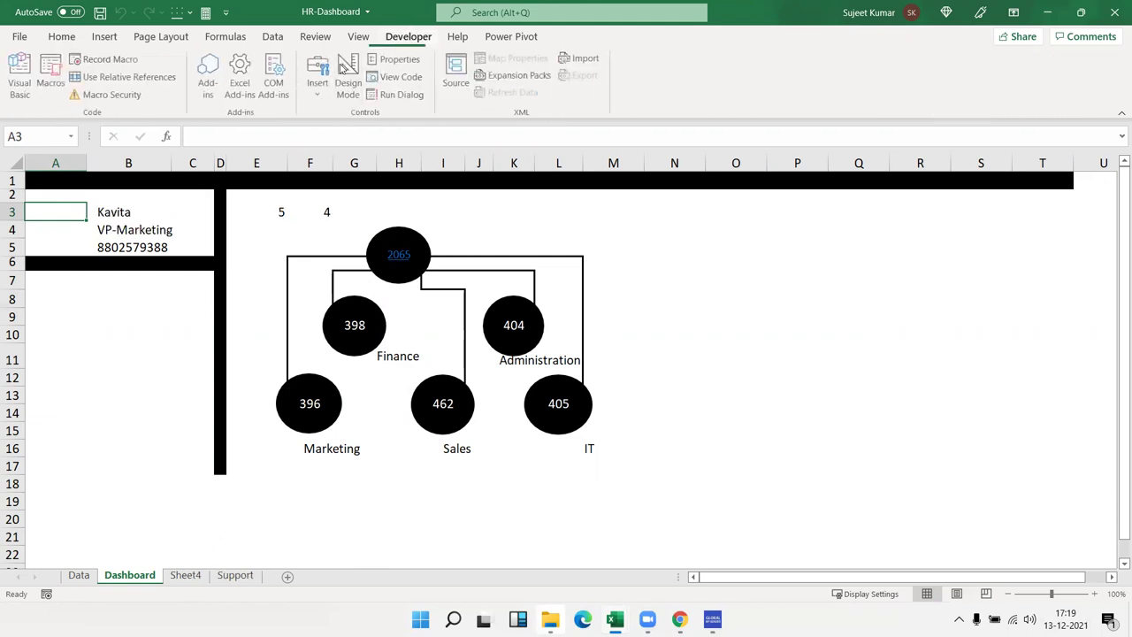
click(318, 78)
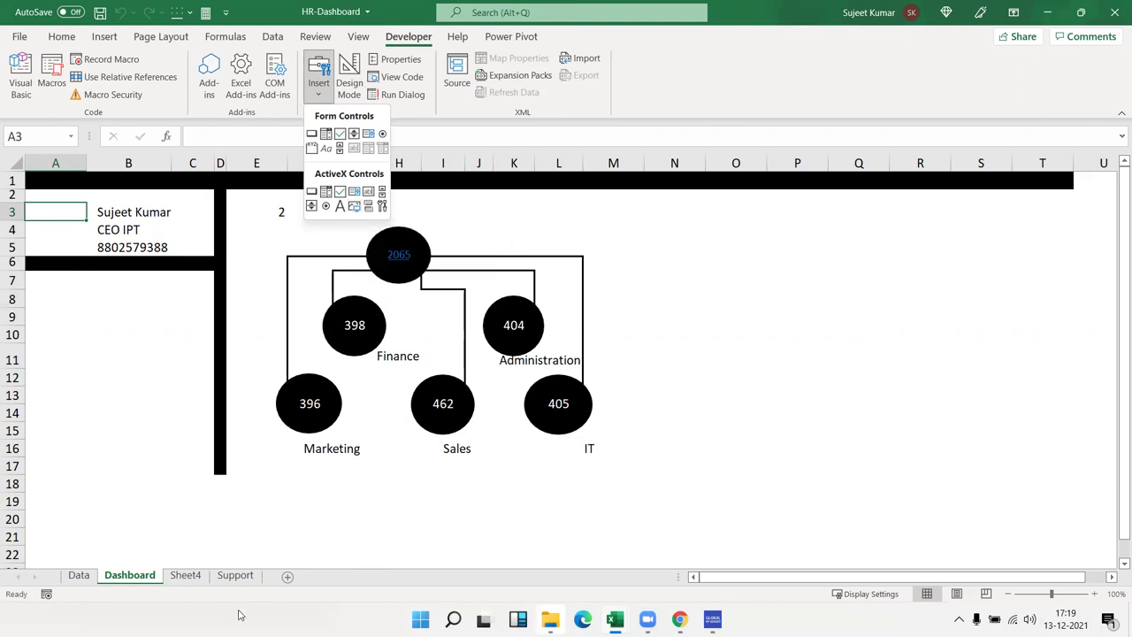
click(185, 587)
click(184, 575)
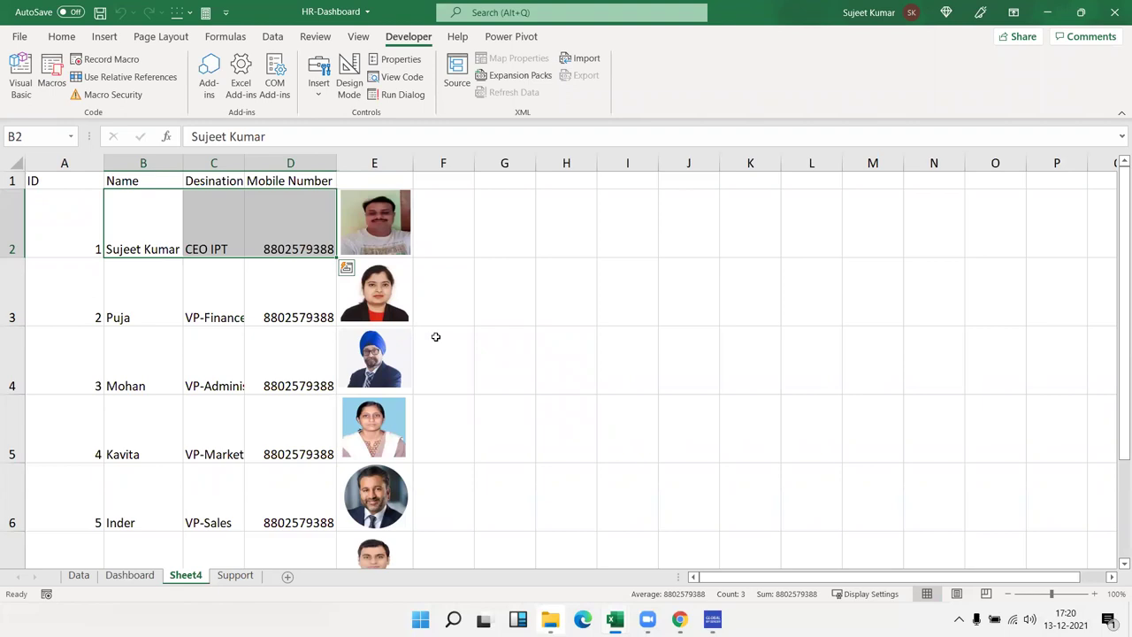
click(125, 576)
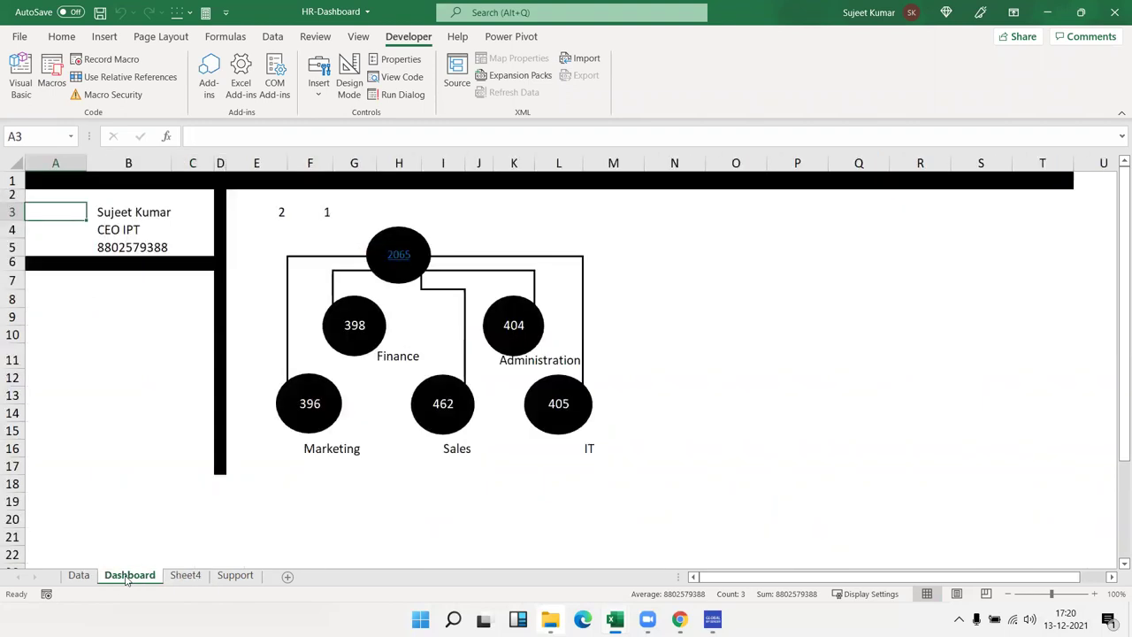
Step: Copy the first employee's photo cell E2 on Sheet4
click(130, 329)
click(186, 575)
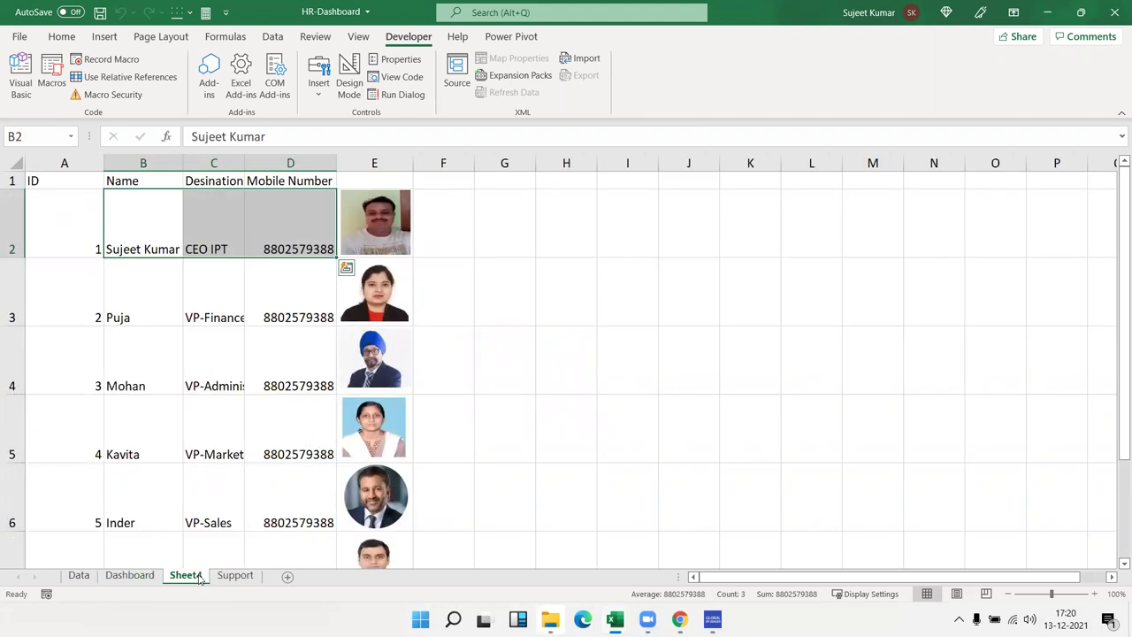
click(452, 215)
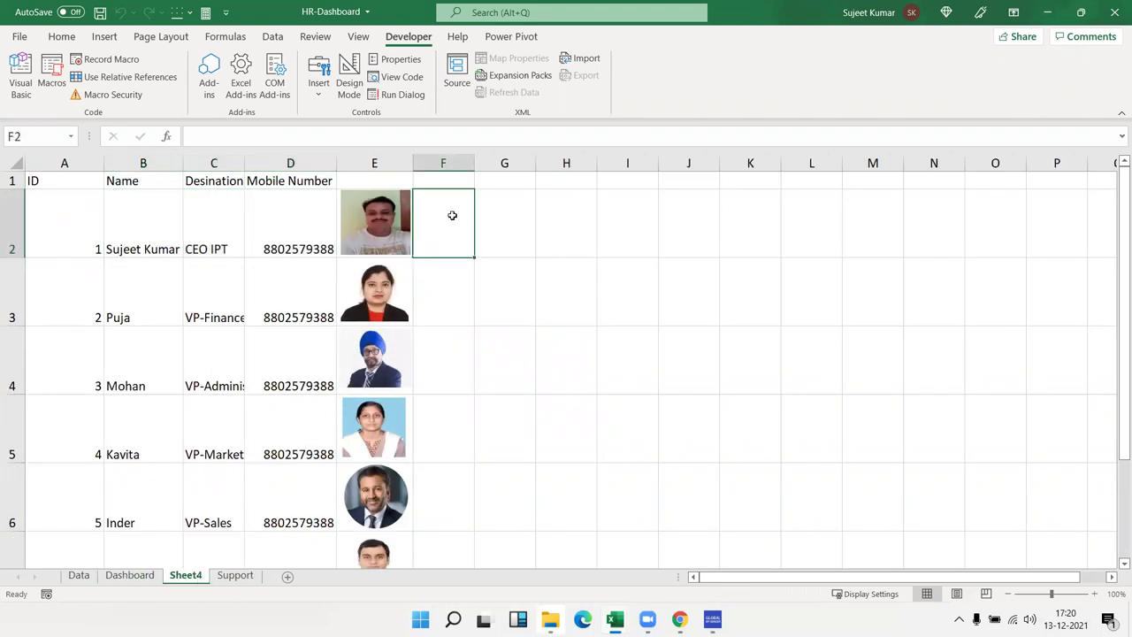
key(Left)
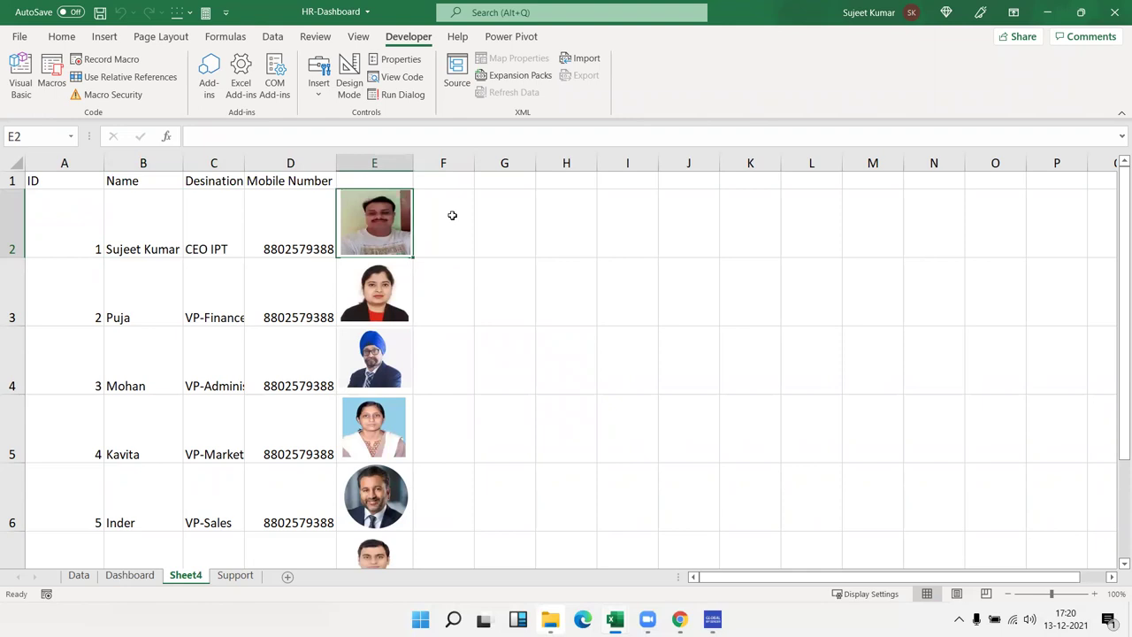
key(ctrl+c)
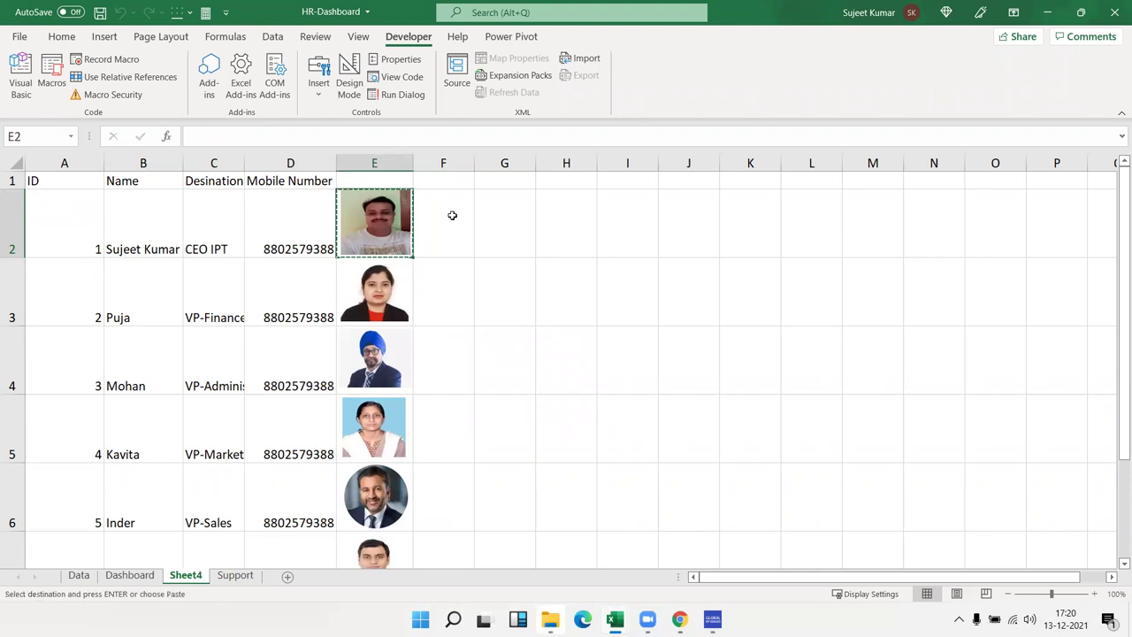
Step: Paste it on the Dashboard as a linked picture beside the name card, sized about 2.5 cm
click(147, 577)
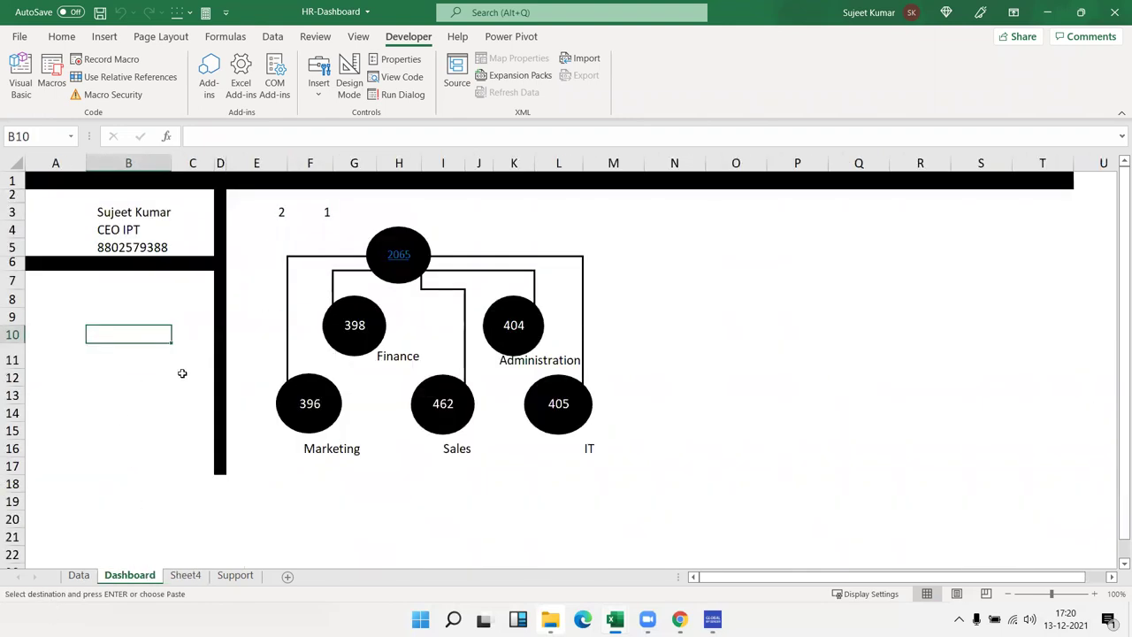
click(61, 36)
click(21, 95)
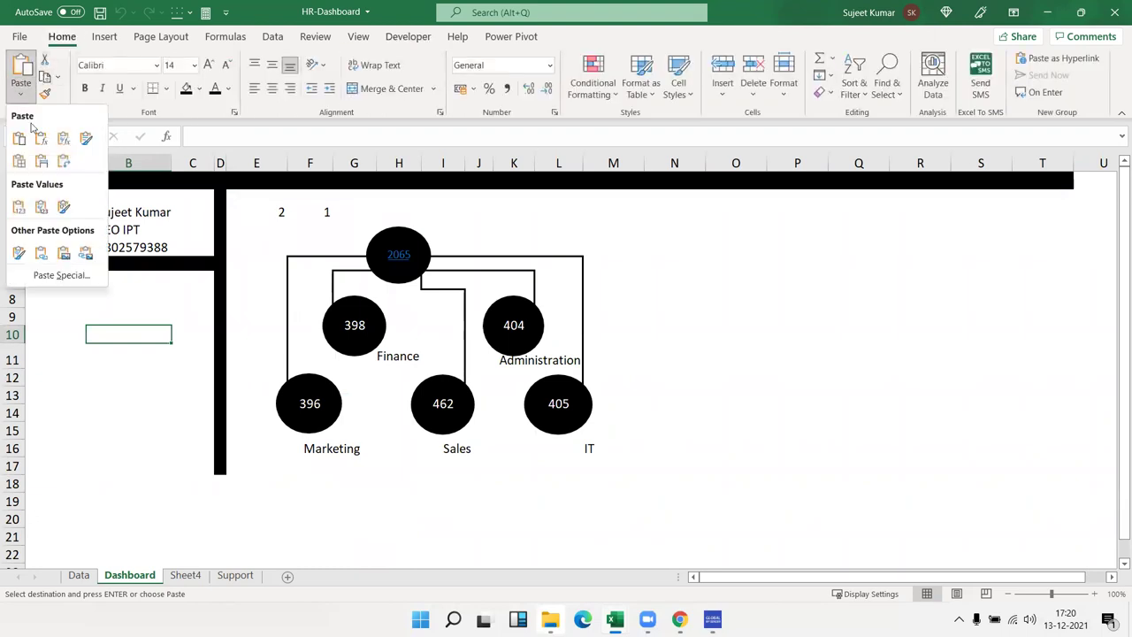
click(86, 255)
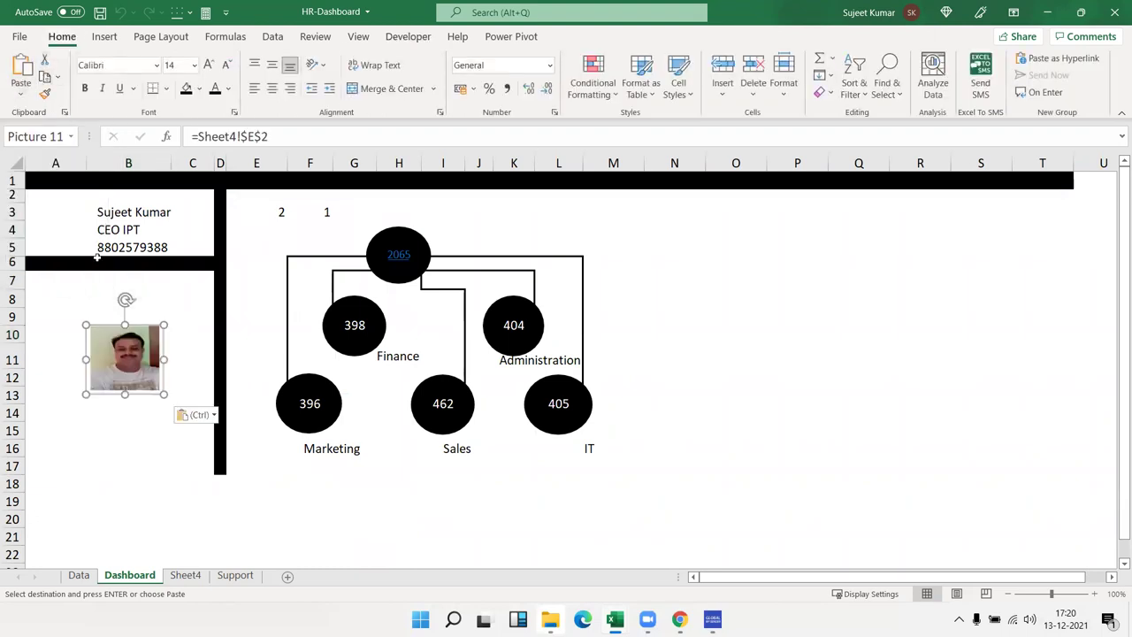
mouse_move(121, 378)
mouse_down()
mouse_move(60, 287)
mouse_move(60, 240)
mouse_up()
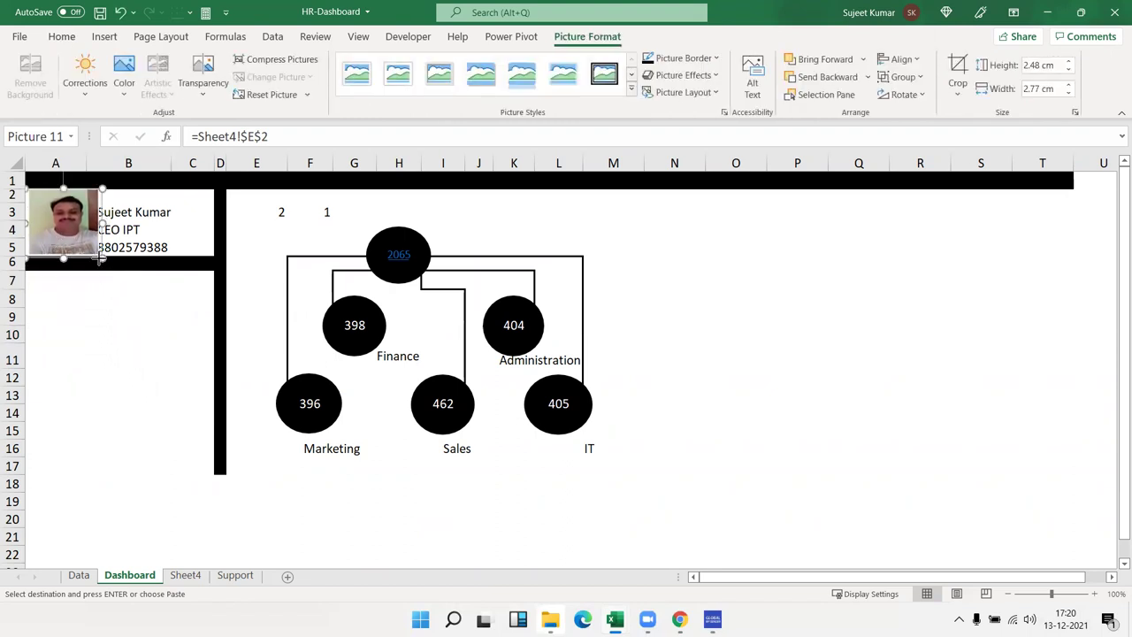
drag(104, 258, 94, 227)
Step: Select the linked photo and check its source reference Sheet4!$E$2 in the formula bar
click(114, 337)
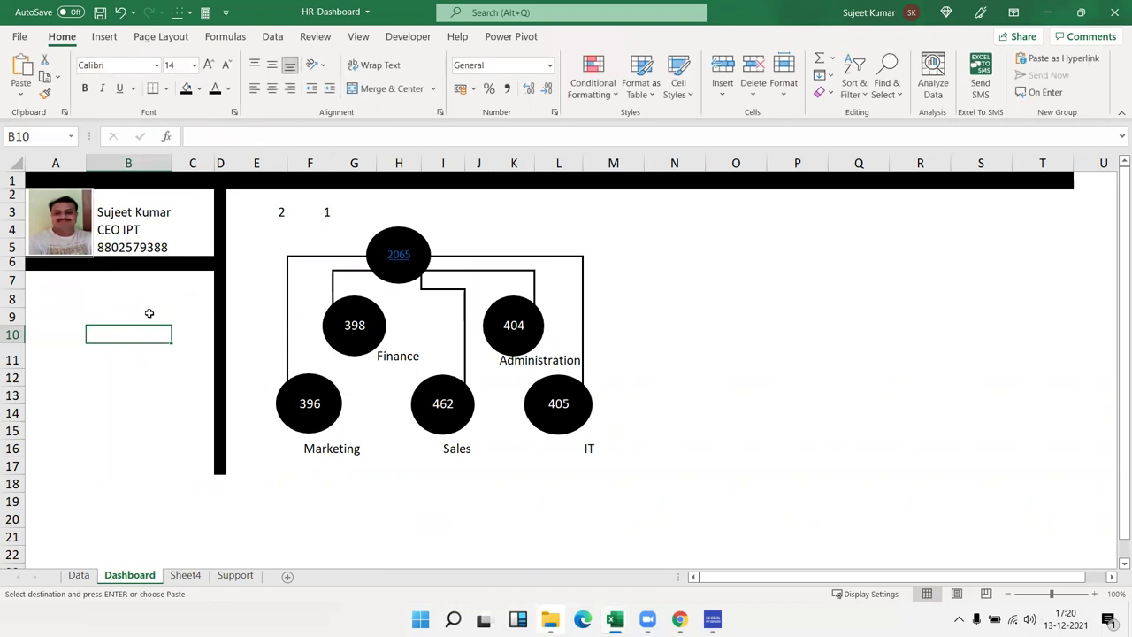
click(82, 205)
click(320, 212)
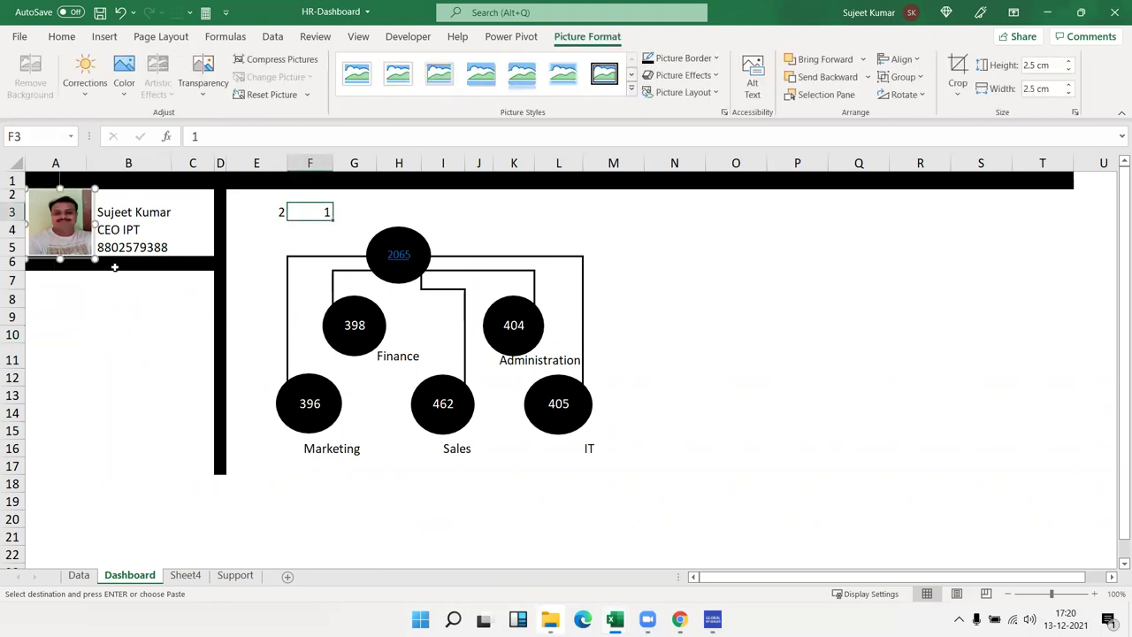
key(ctrl+z)
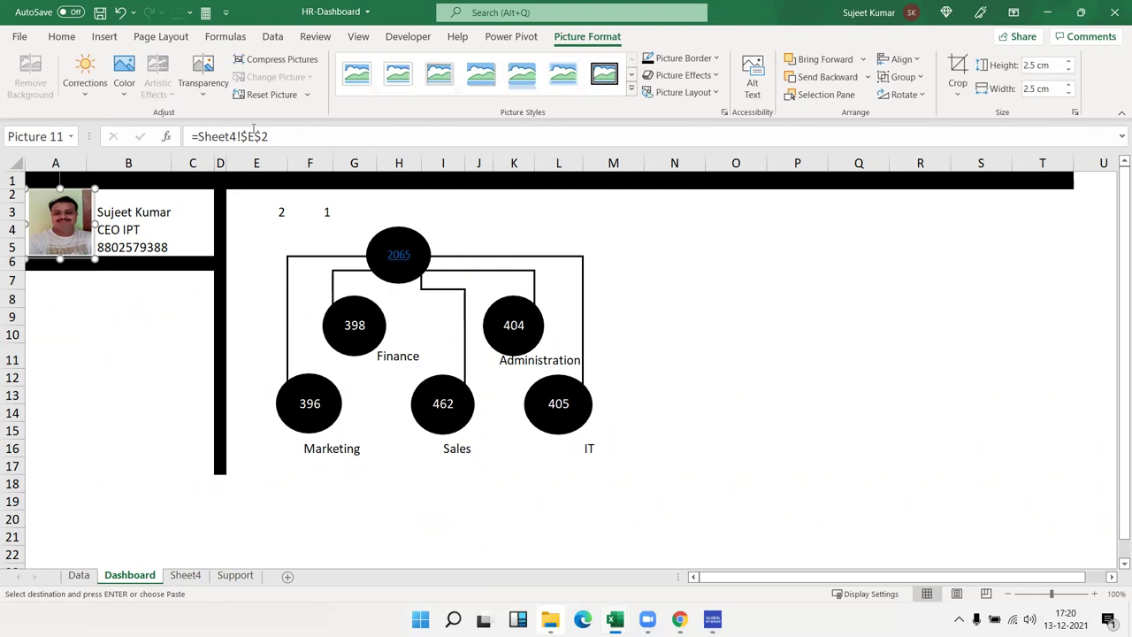
drag(198, 137, 310, 150)
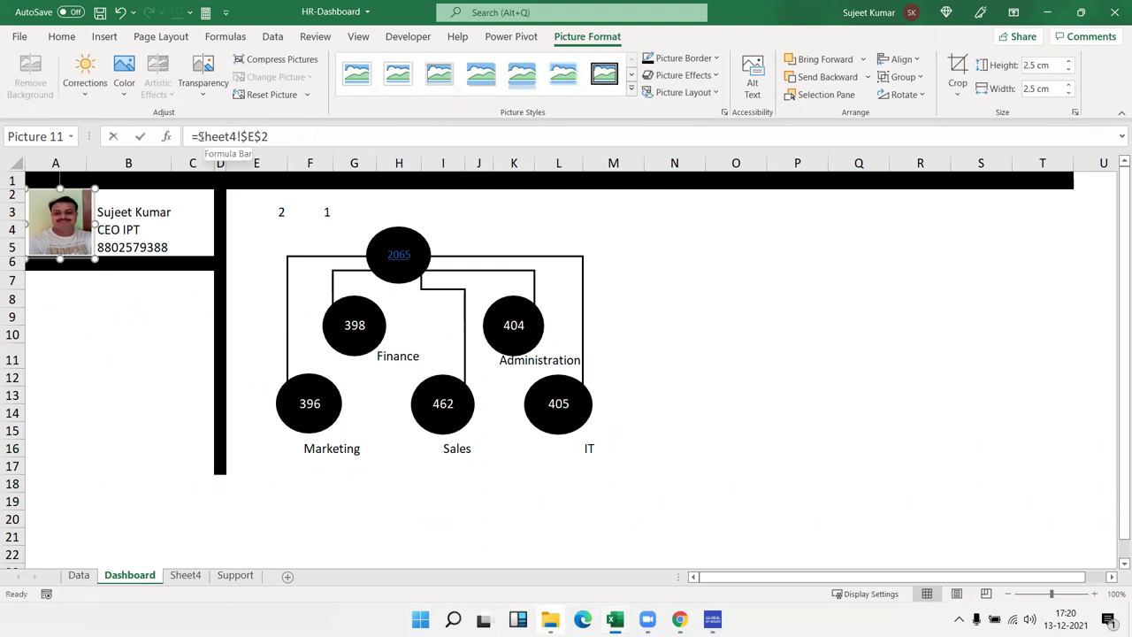
Step: Point the card photo's reference at Sheet4!$E$3, then at Sheet4!$E$4
click(307, 138)
key(BackSpace)
text(3)
key(Return)
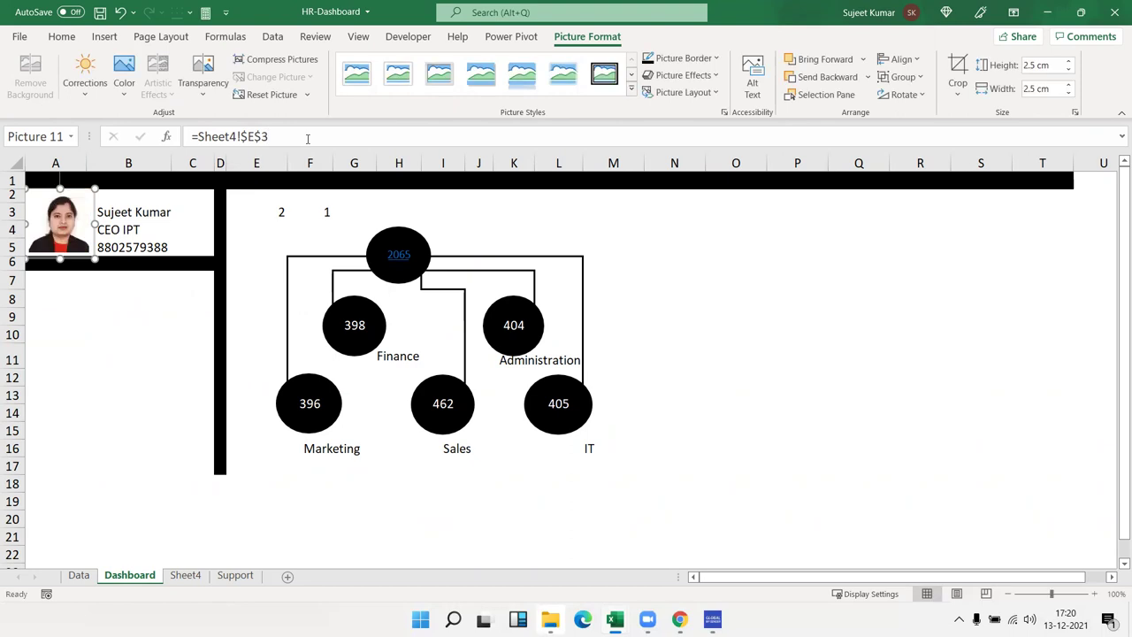
click(307, 138)
key(BackSpace)
text(4)
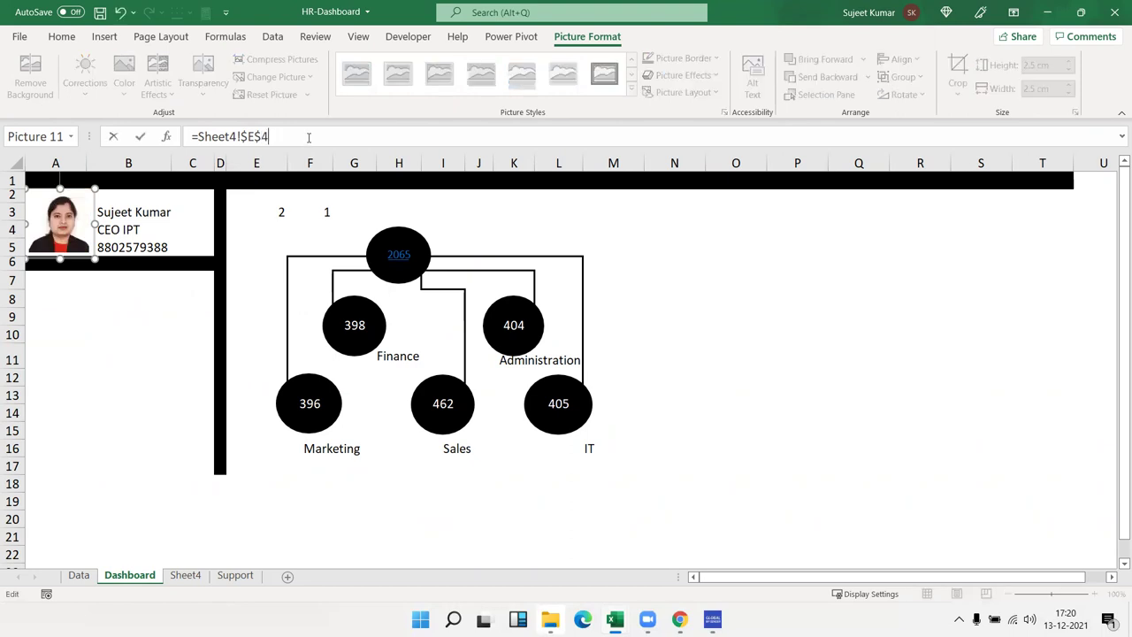
key(Return)
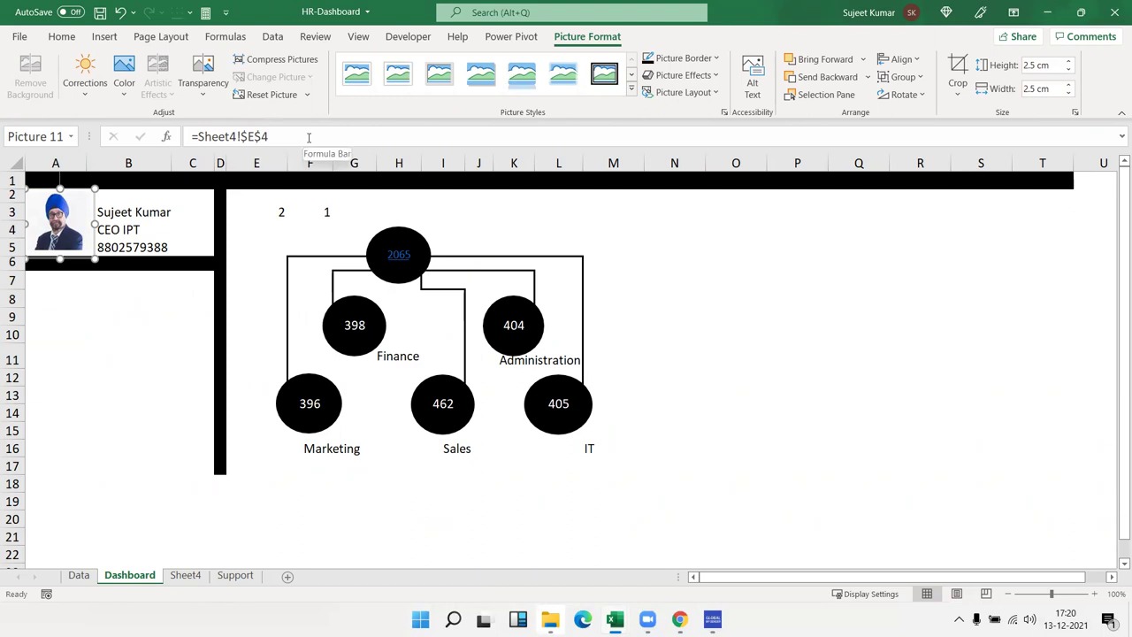
Step: Leave the photo reference, pick cell F3 and open Sheet4's employee table
click(310, 138)
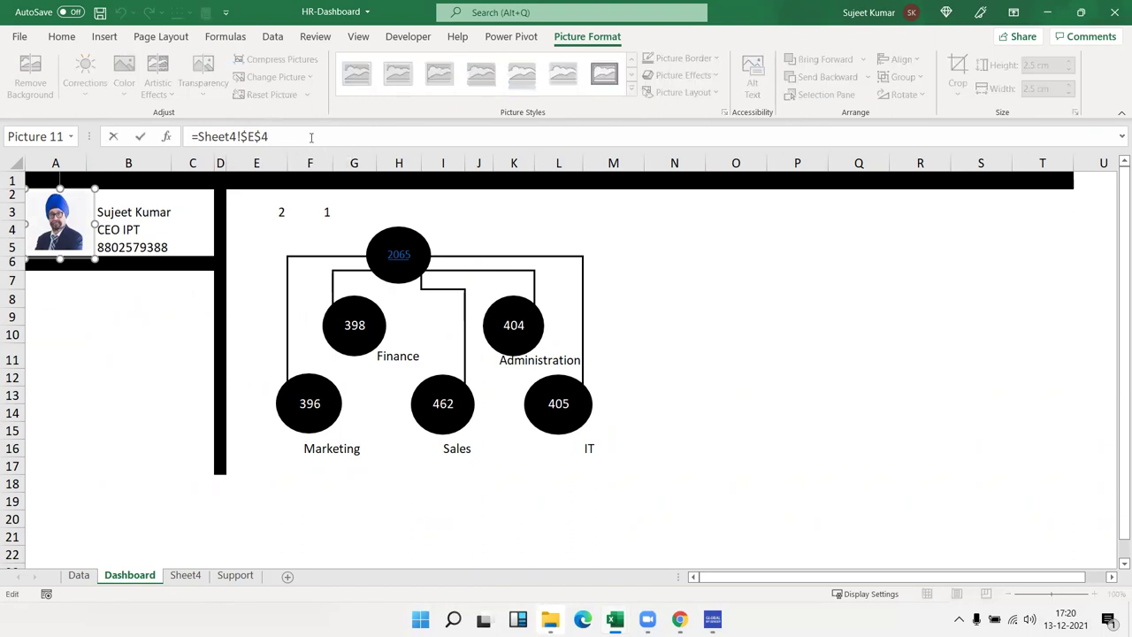
click(328, 215)
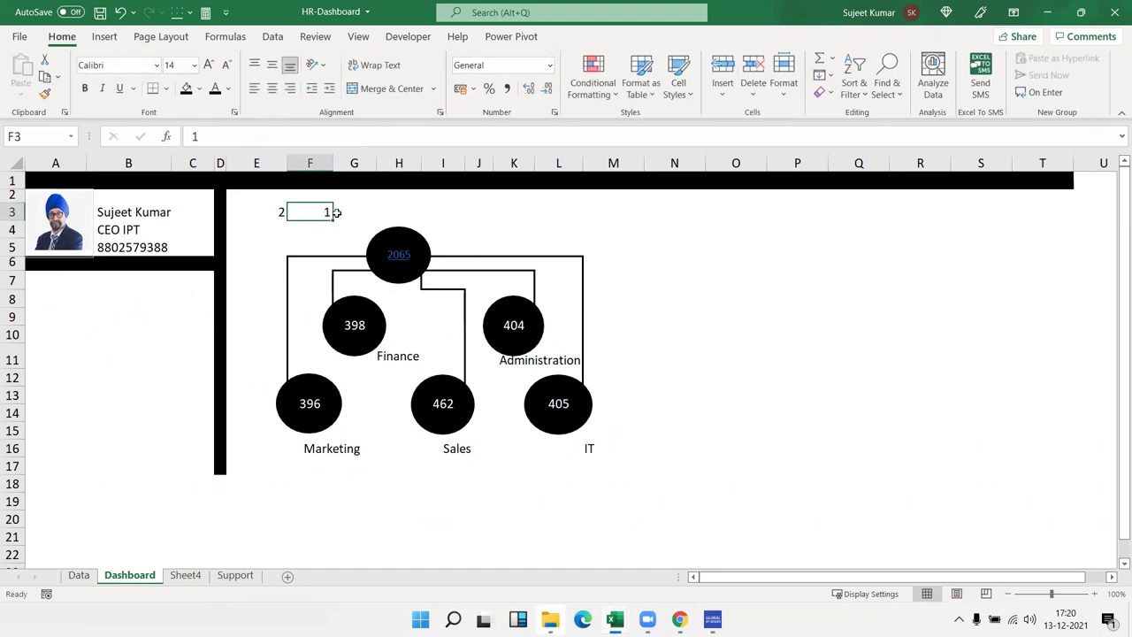
click(187, 570)
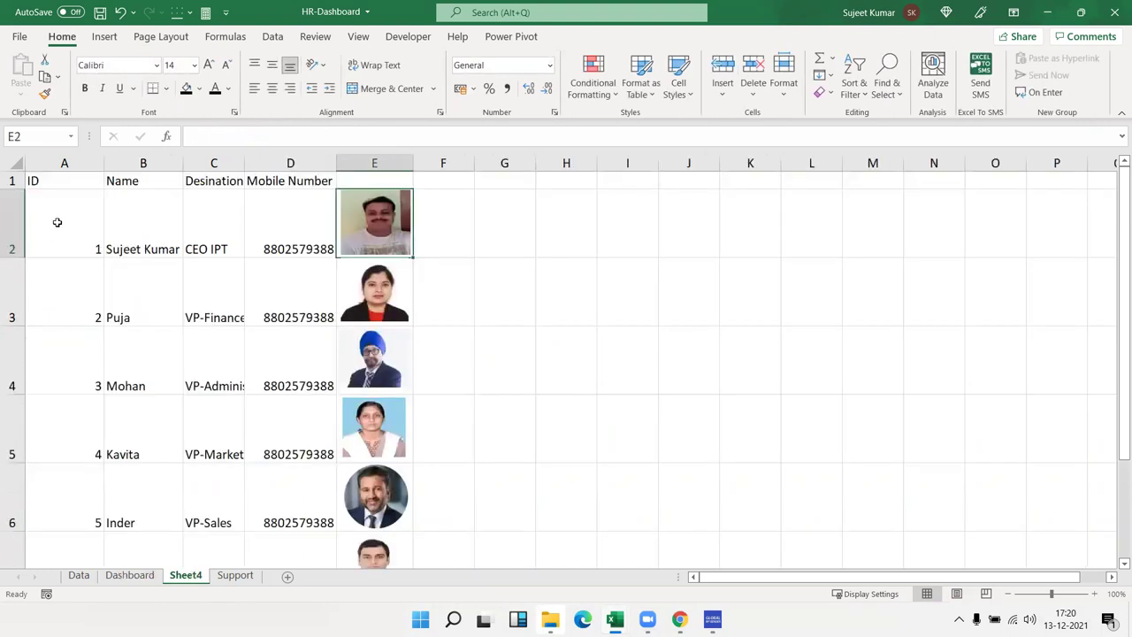
Step: Review Sheet4's IDs 1 to 3, then test the card with ID 2 in Dashboard F3
drag(55, 221, 47, 369)
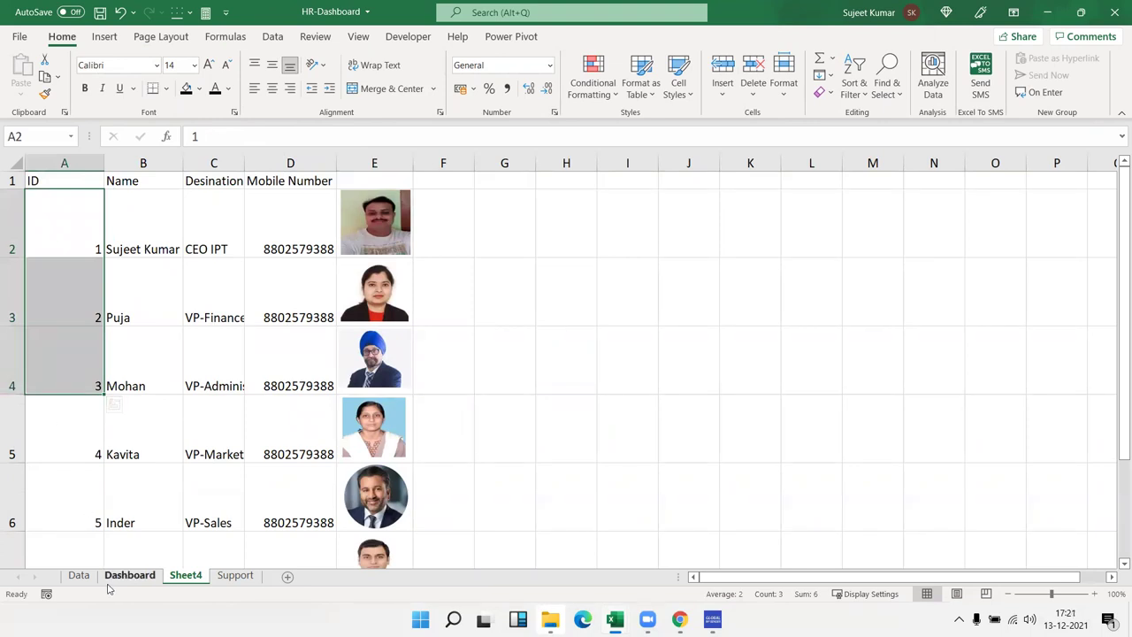
click(121, 576)
text(2)
key(ctrl+Return)
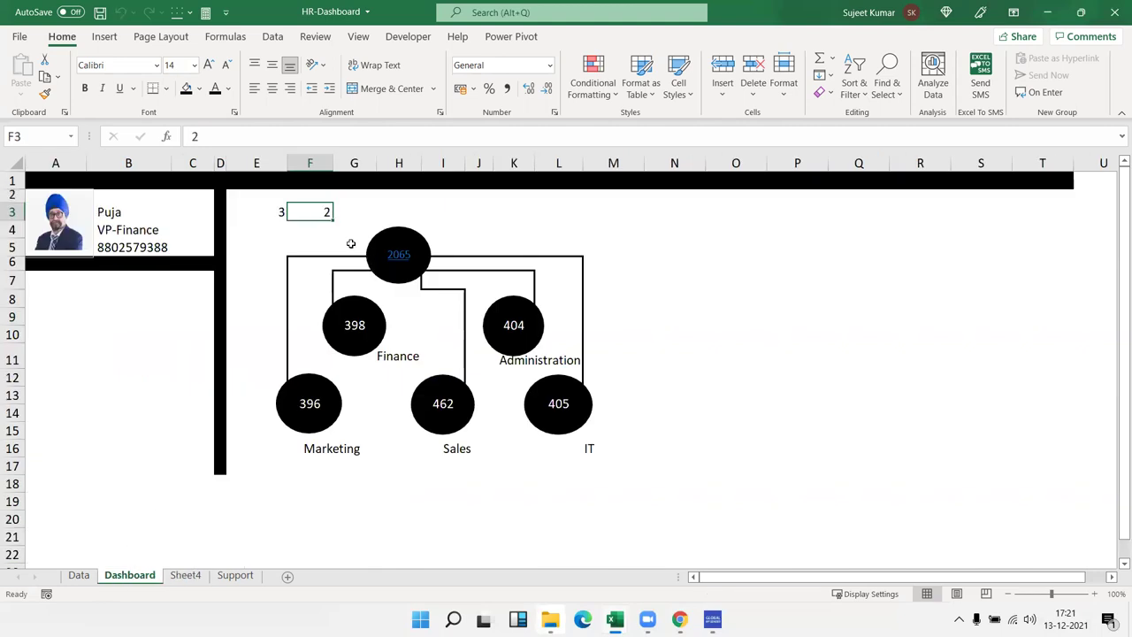
click(263, 212)
click(399, 268)
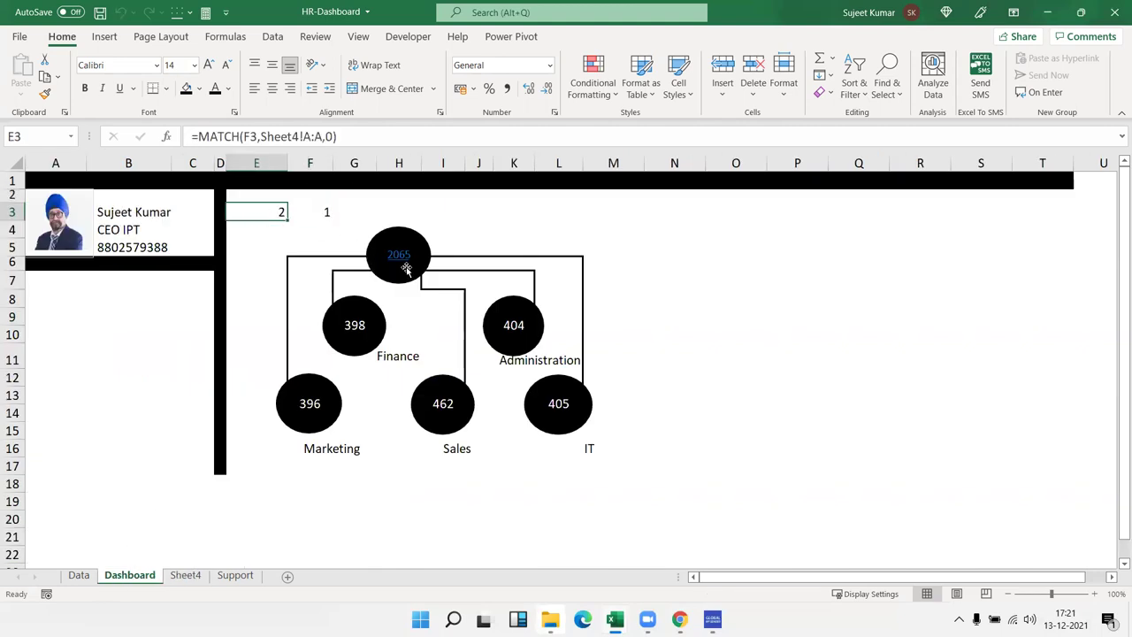
Step: Enter =MATCH(F3,Sheet4!A:A,0) in E3, which returns 2
text(=)
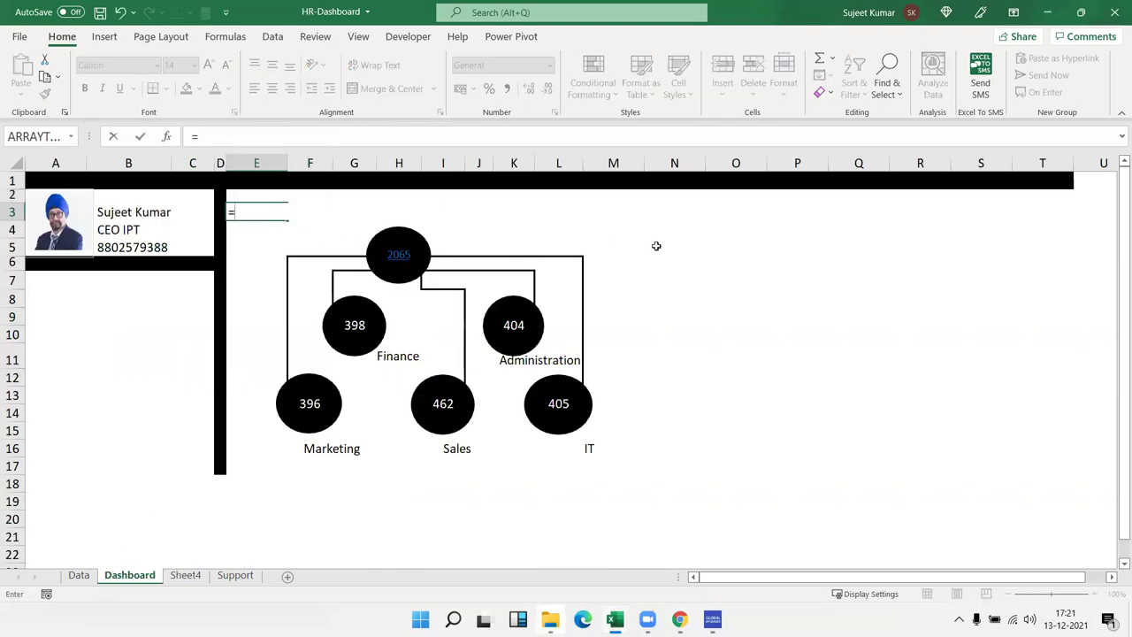
text(m)
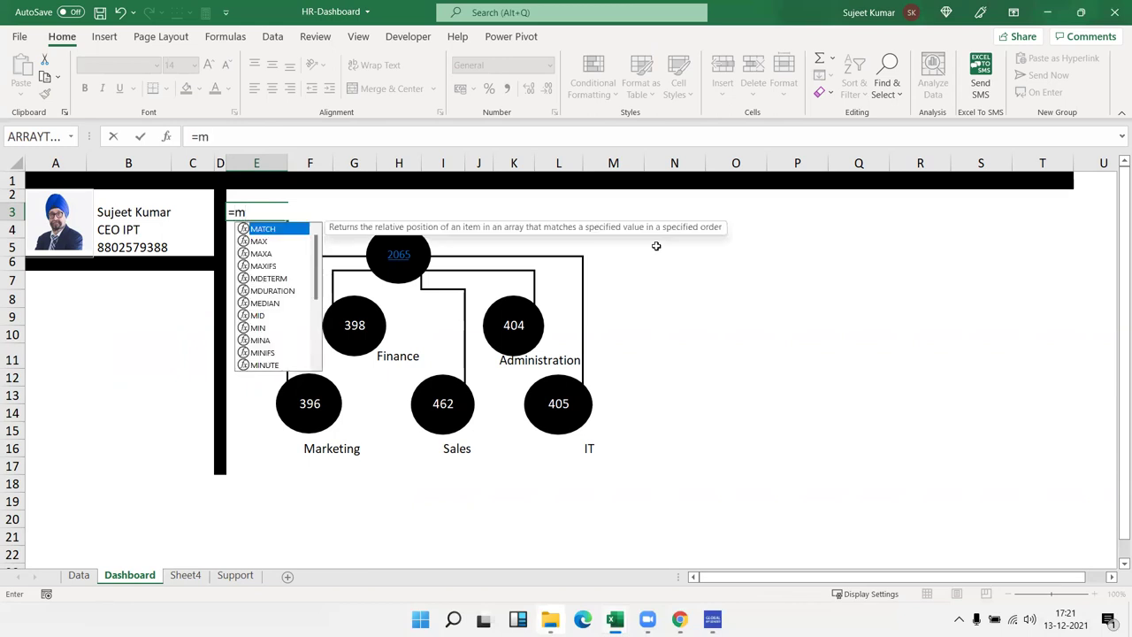
key(Tab)
key(Right)
text(,)
click(188, 576)
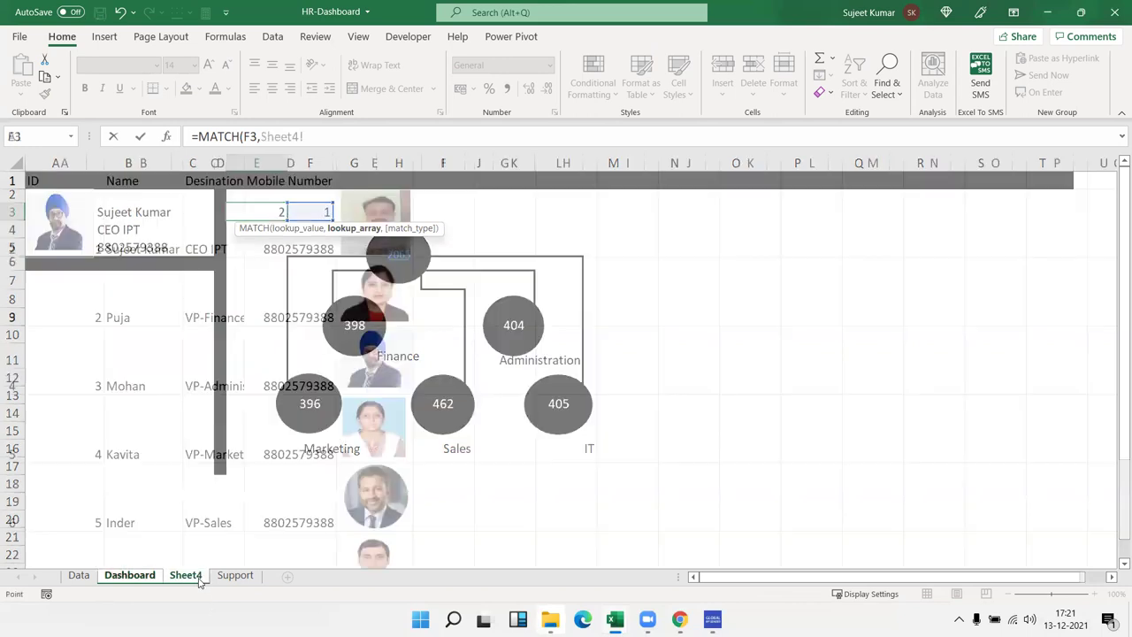
click(60, 165)
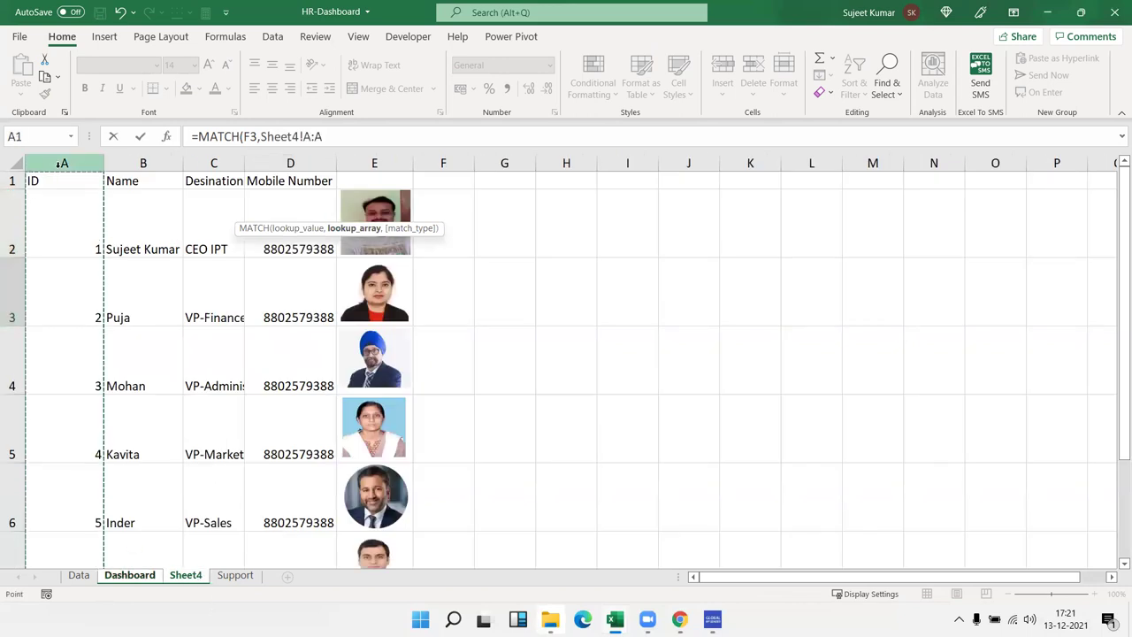
text(,0)
key(Return)
click(232, 208)
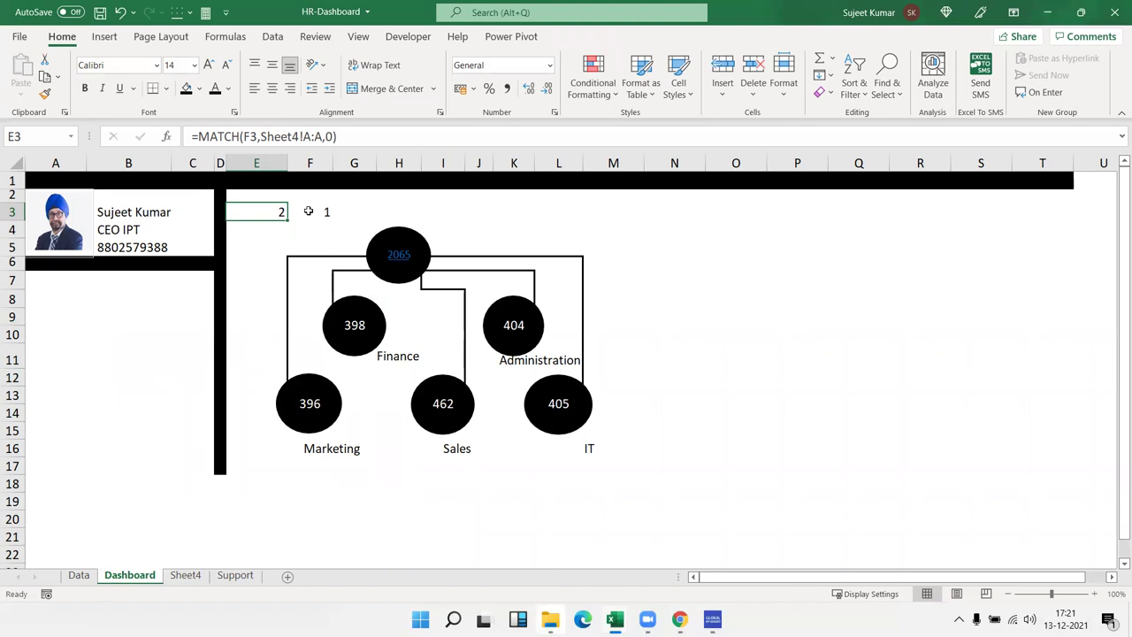
Step: Select the card photo, try editing its Sheet4!$E$4 reference, then cancel and deselect it
click(40, 219)
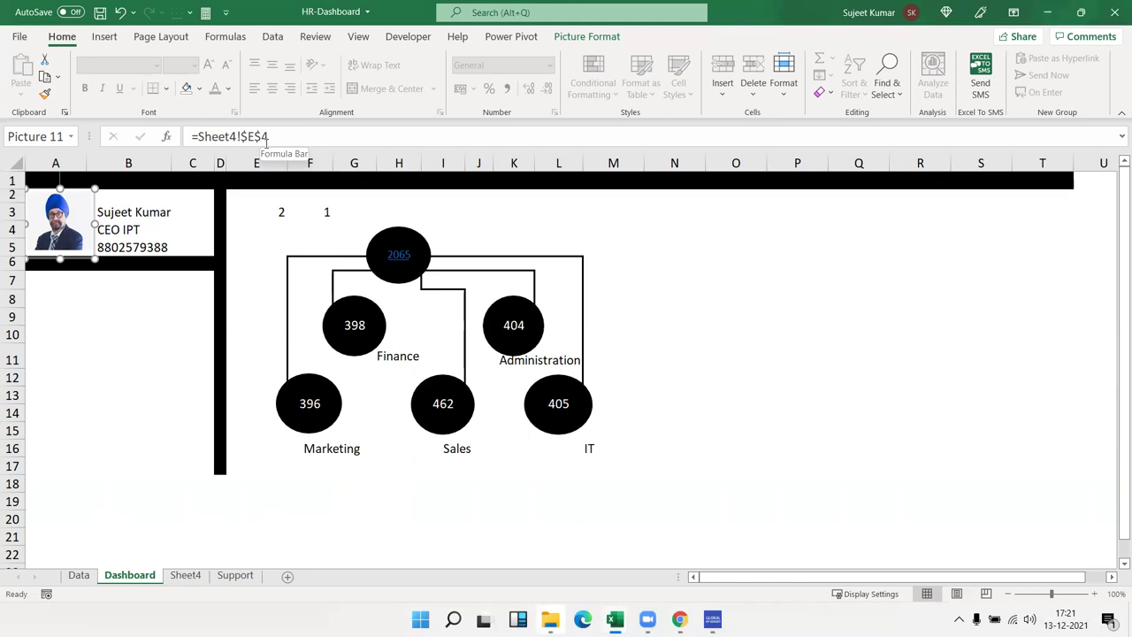
click(276, 139)
key(BackSpace)
text(&)
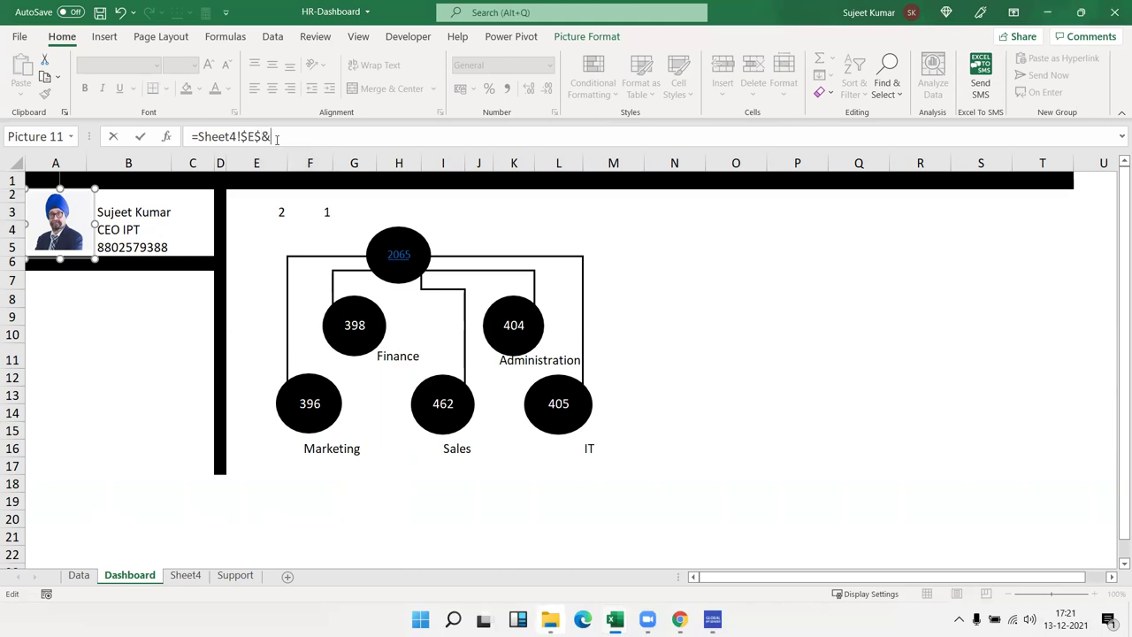
key(Escape)
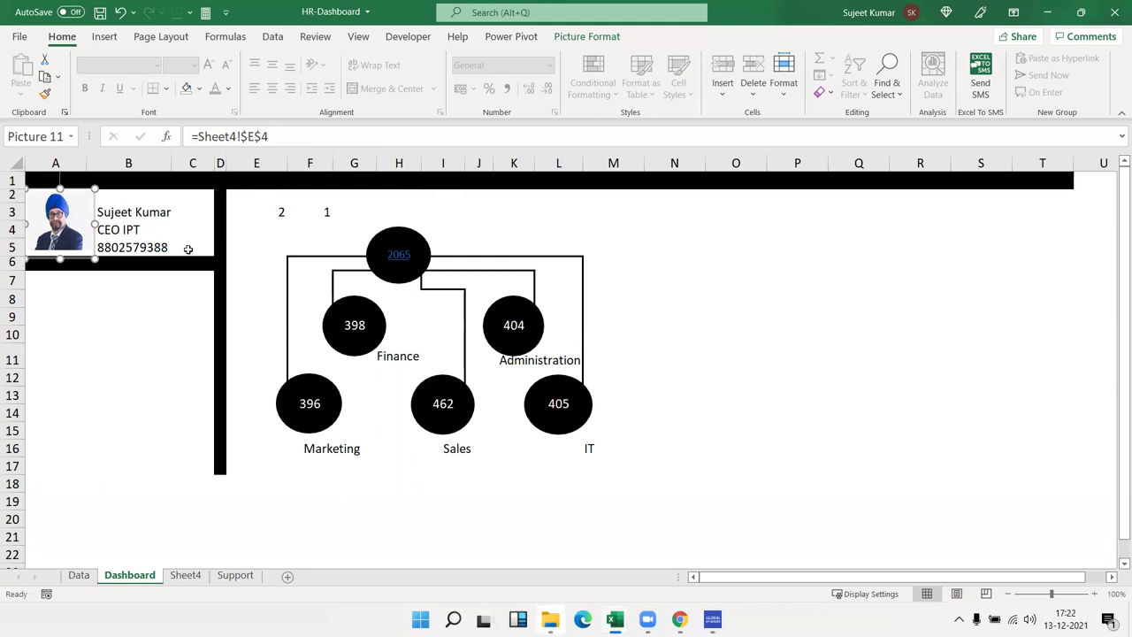
click(271, 243)
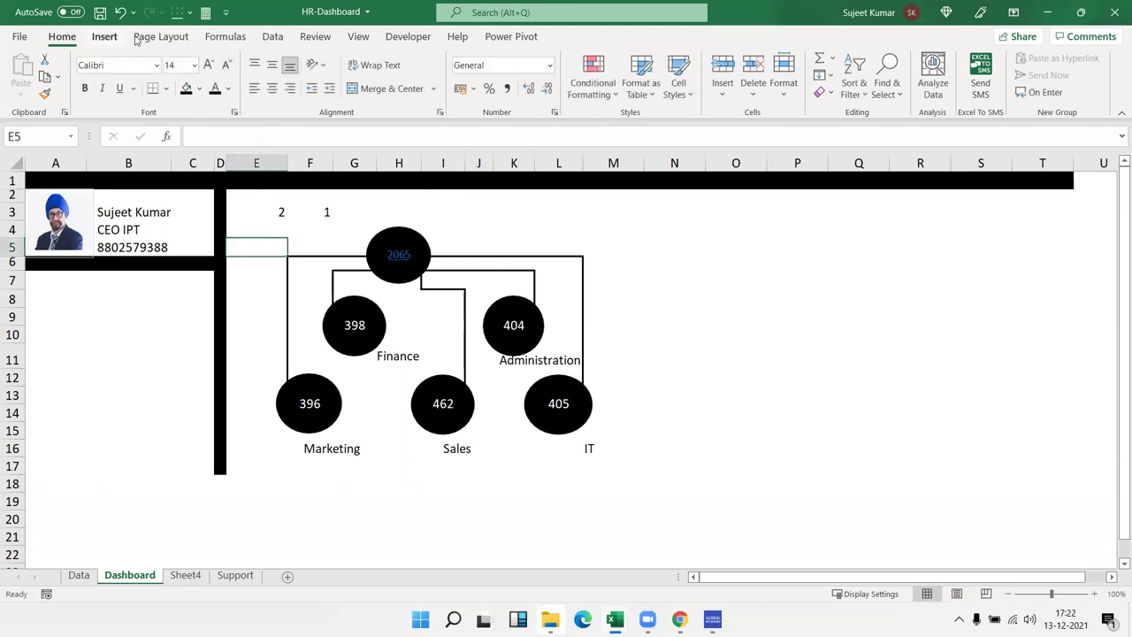
Step: Open the PH name from Name Manager, collapsed to its Refers to box
click(222, 38)
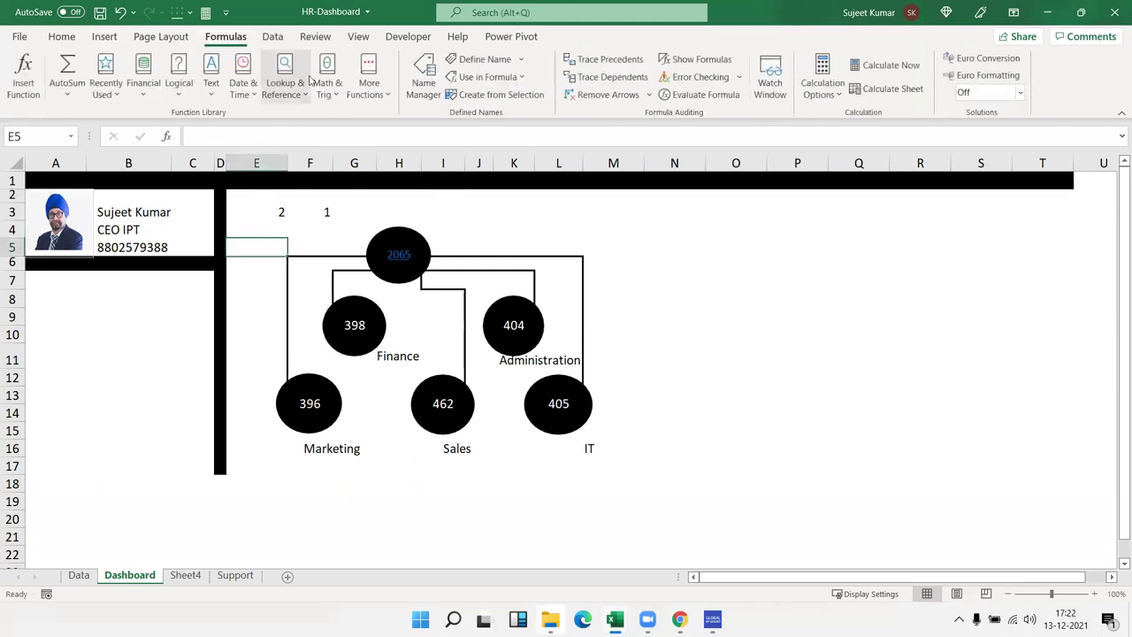
click(425, 89)
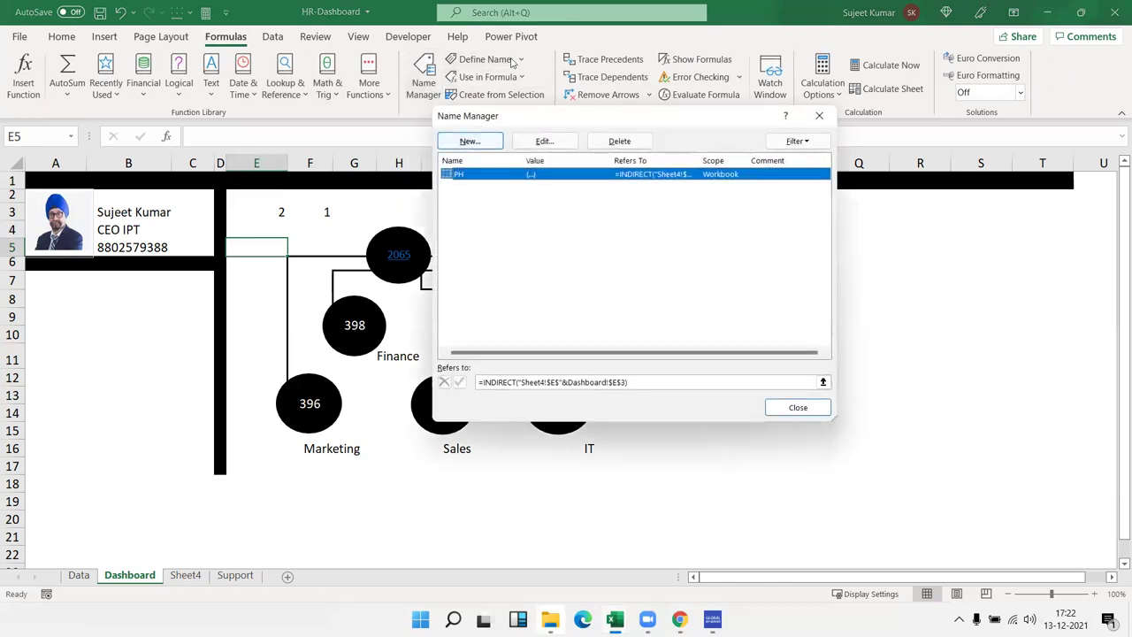
double_click(493, 174)
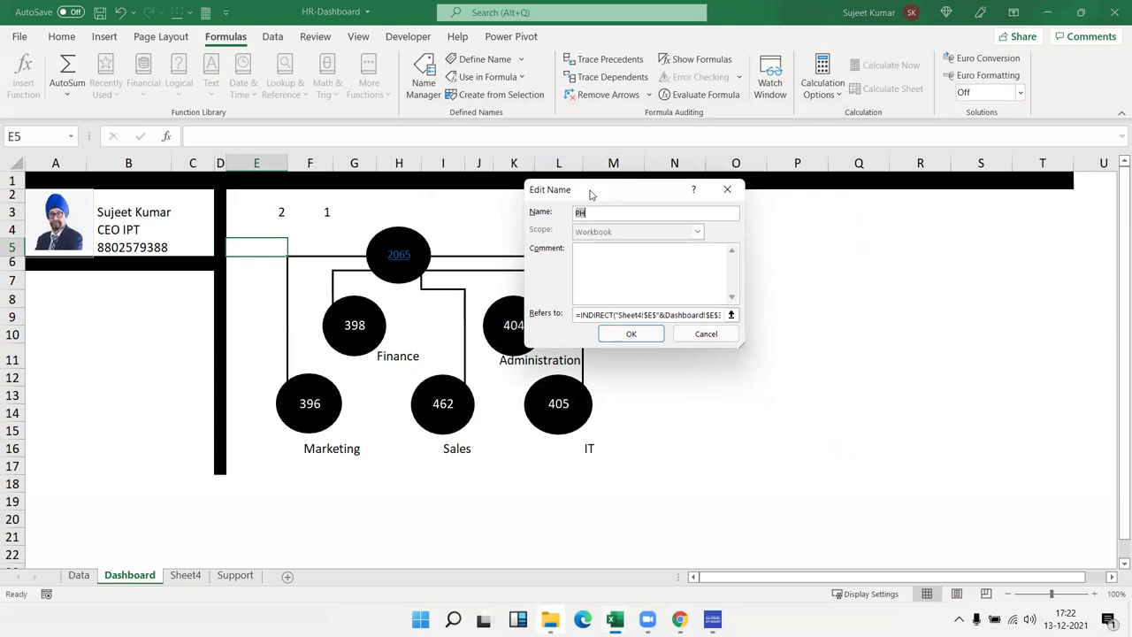
drag(591, 194, 315, 237)
click(459, 361)
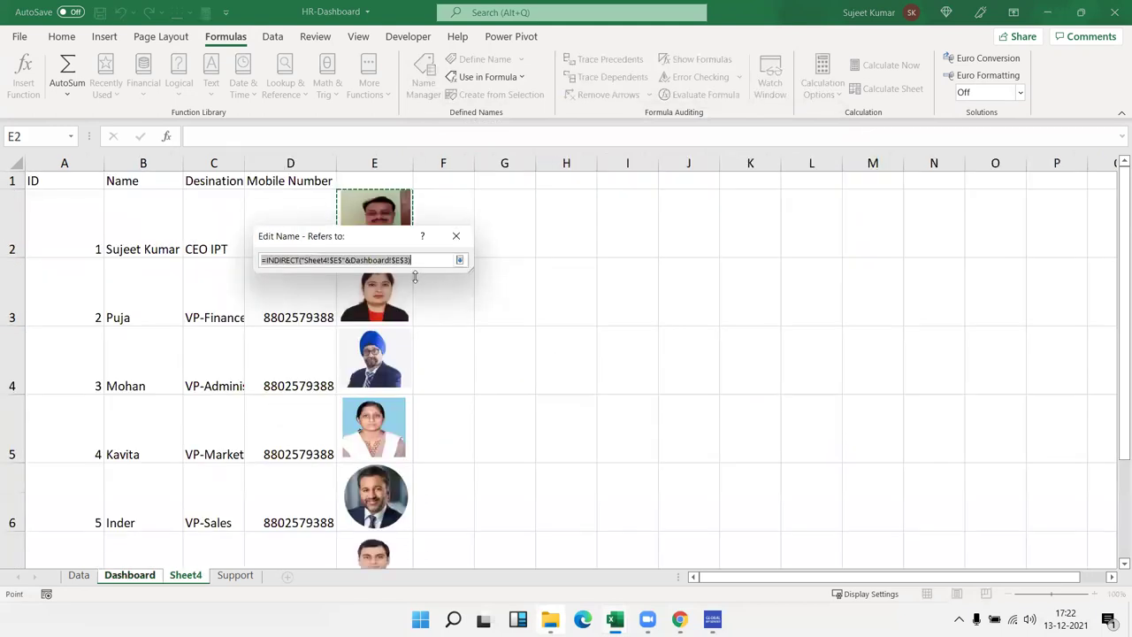
Step: Inspect PH's =INDIRECT("Sheet4!$E$"&Dashboard!$E$3) formula part by part, leaving it unchanged
click(416, 260)
drag(301, 259, 349, 260)
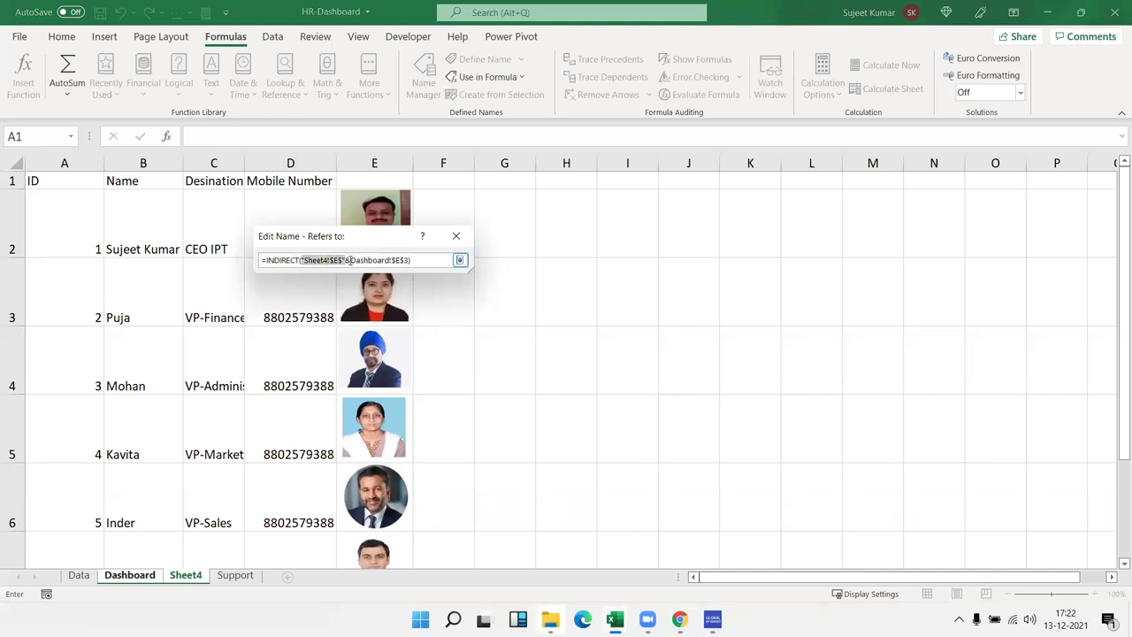
click(342, 261)
drag(345, 259, 268, 260)
drag(267, 260, 406, 261)
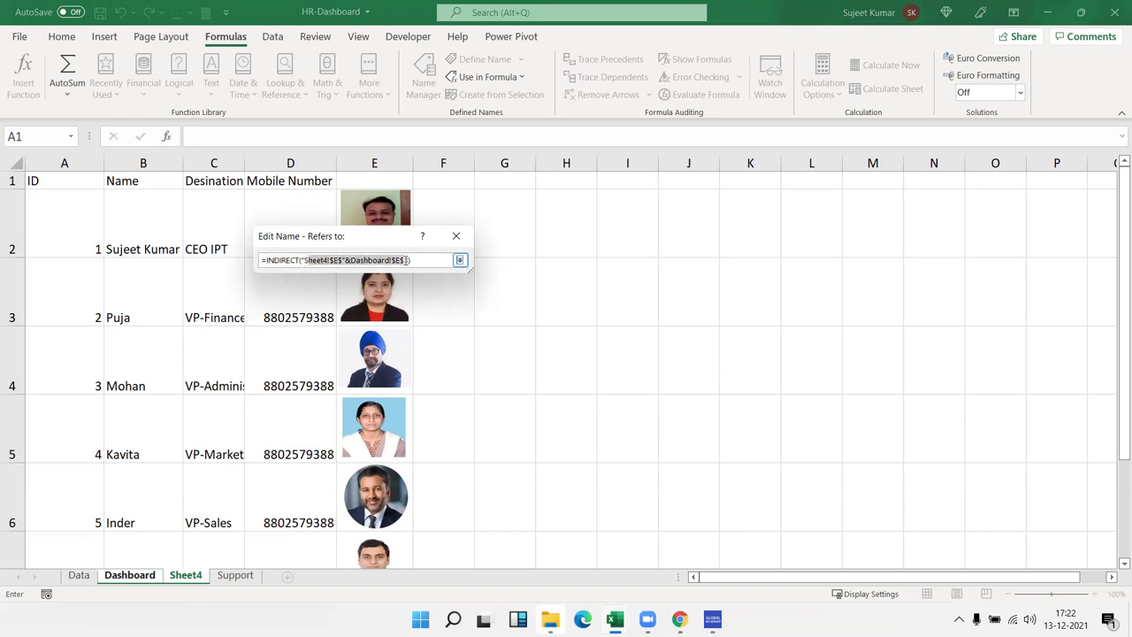
click(322, 260)
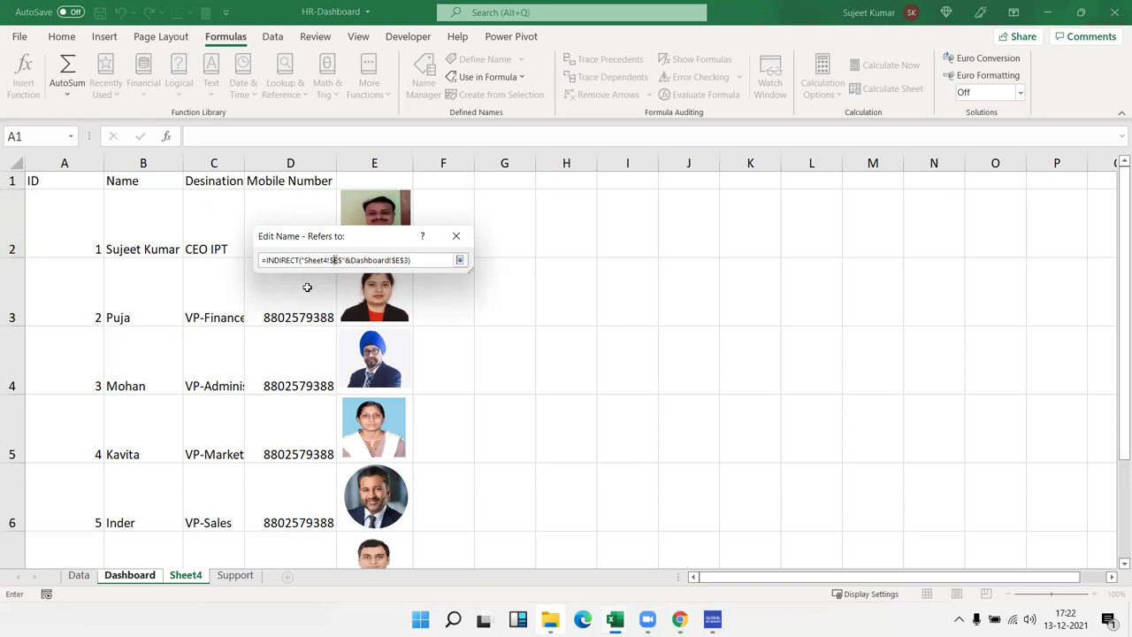
drag(422, 263, 300, 260)
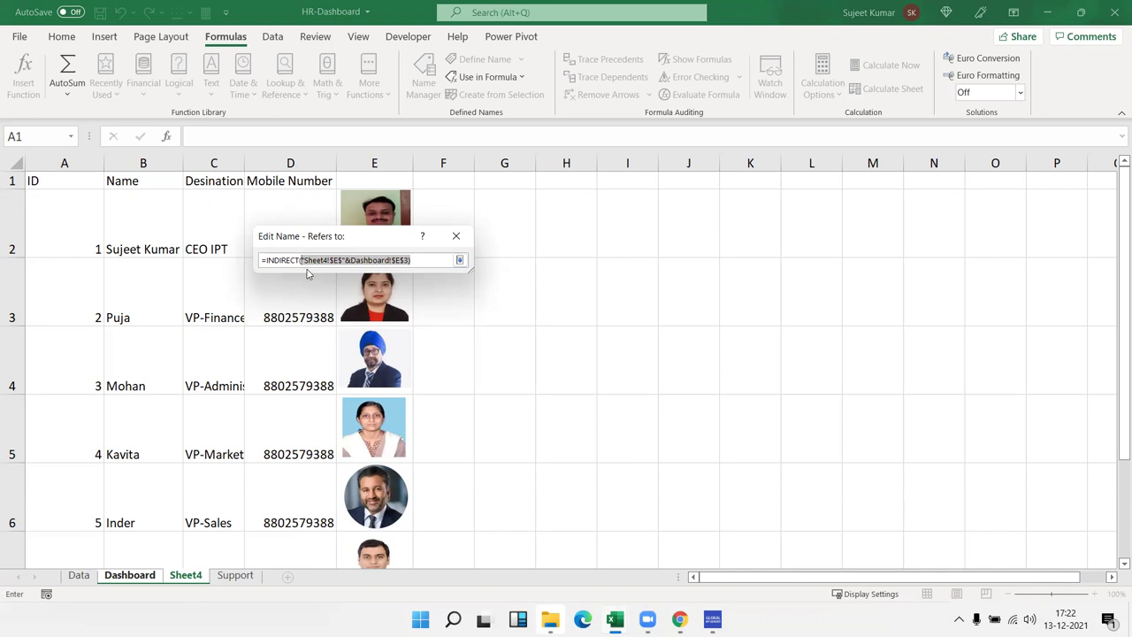
key(Return)
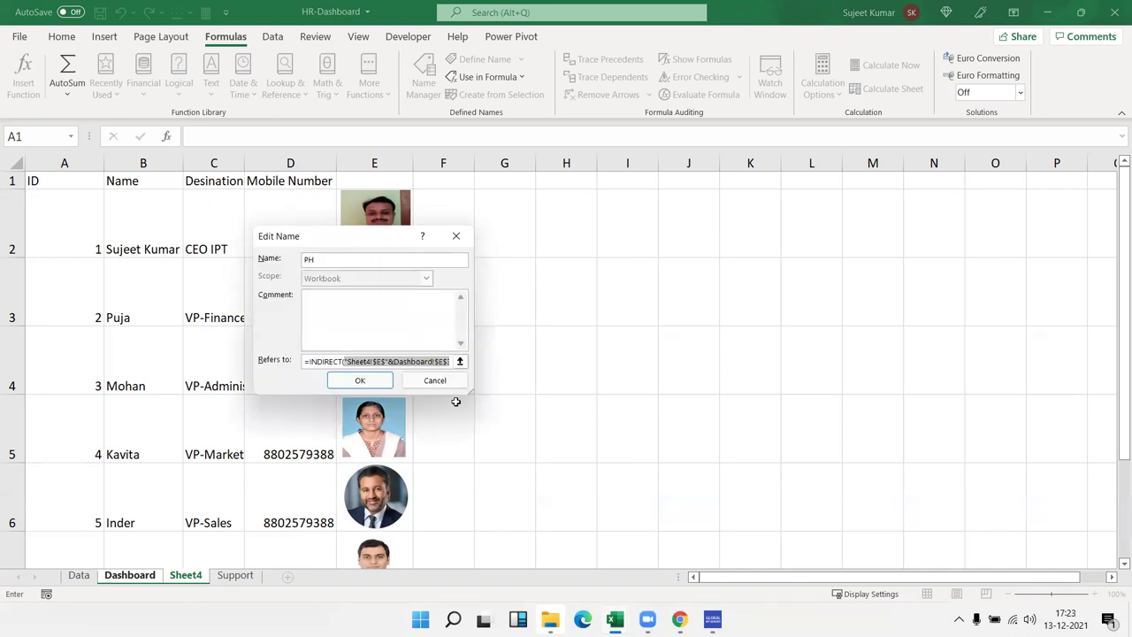
Step: Close Name Manager and change the card photo's source from =Sheet4!$E$4 to =PH
click(443, 381)
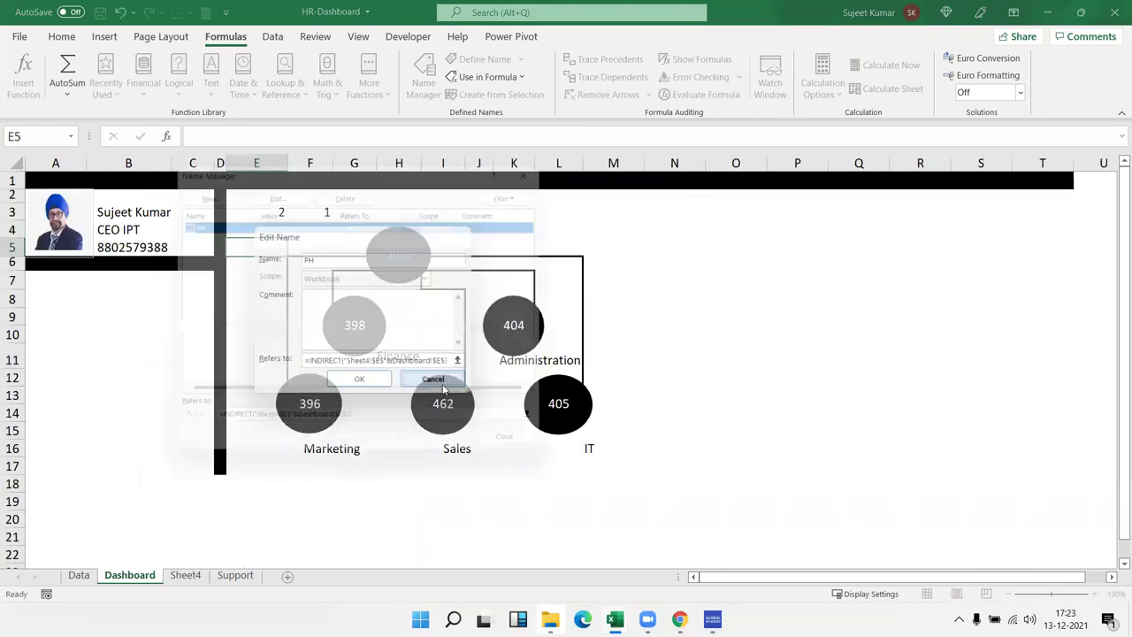
key(Escape)
click(59, 232)
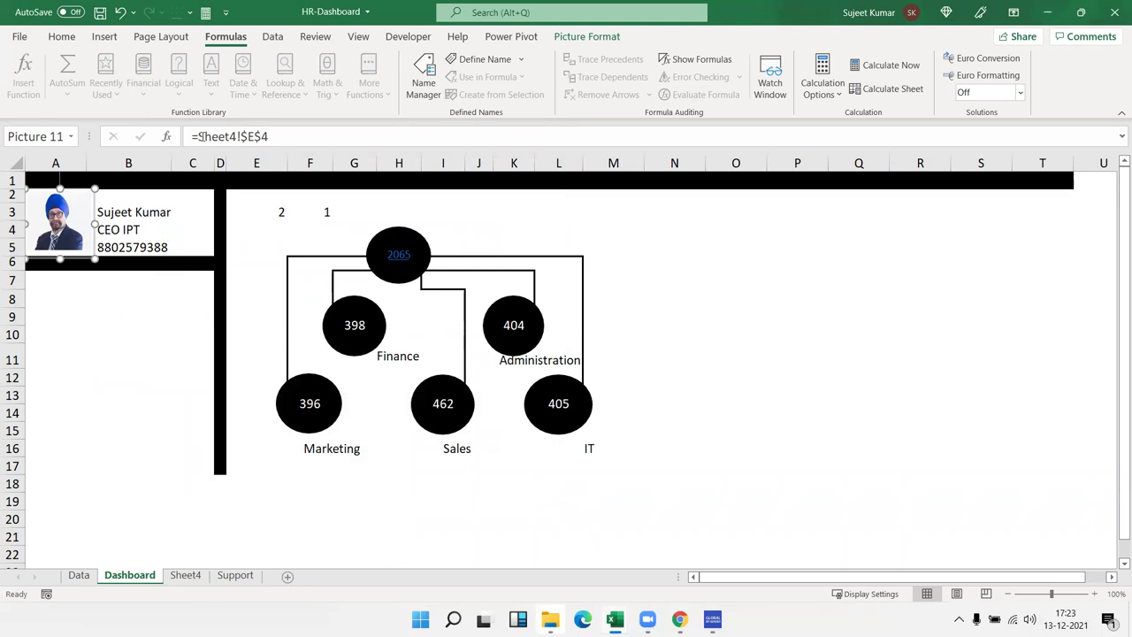
drag(198, 137, 281, 141)
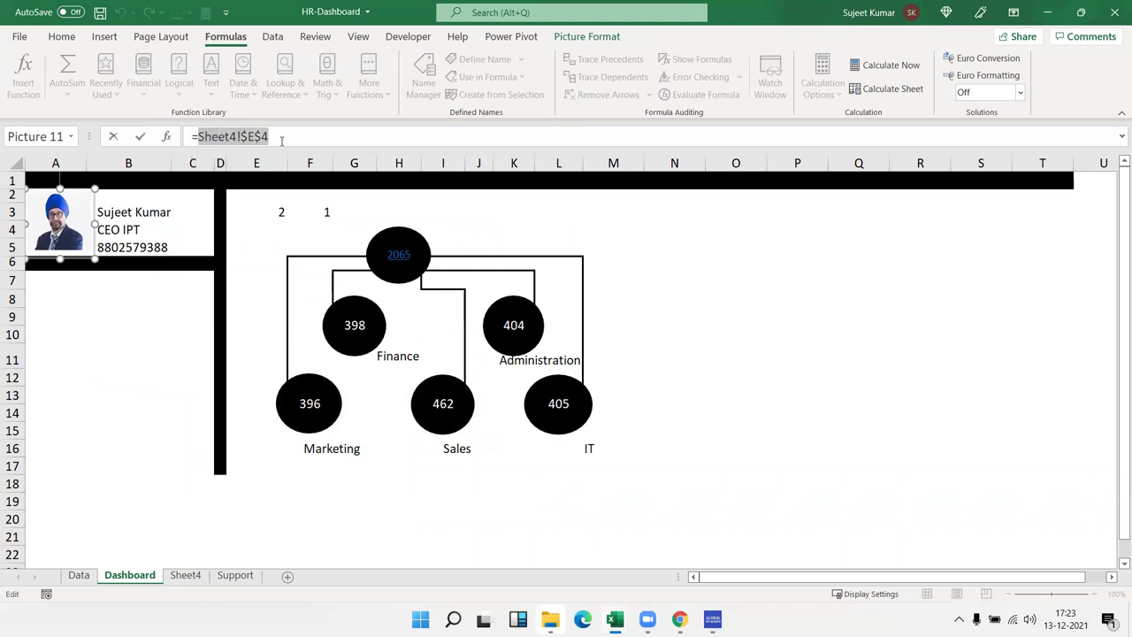
key(BackSpace)
text(ph)
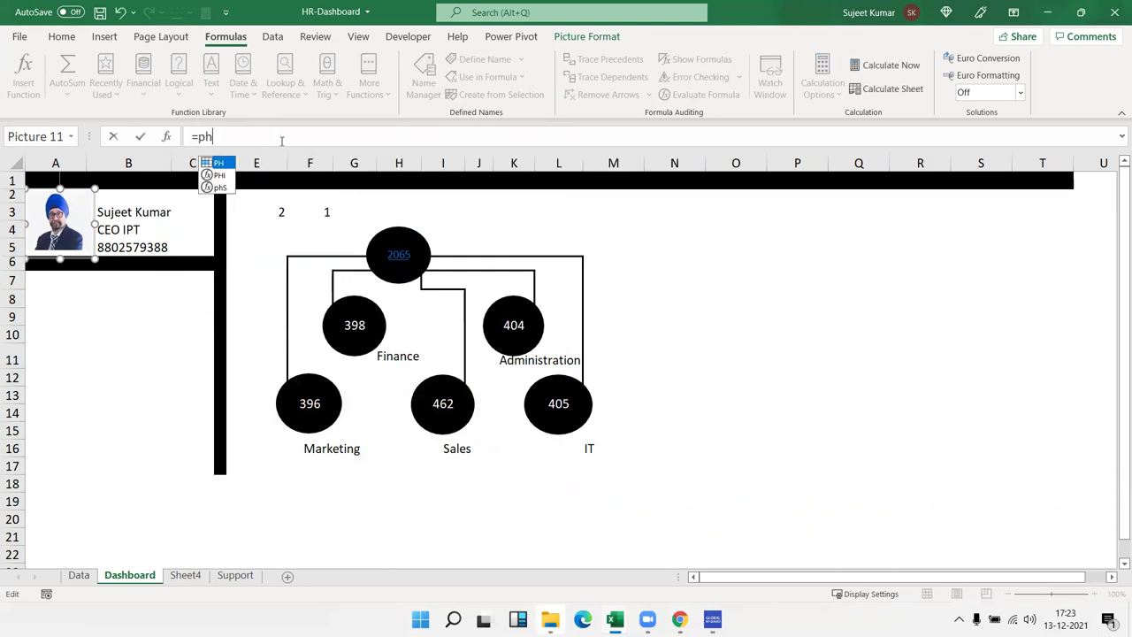
key(Return)
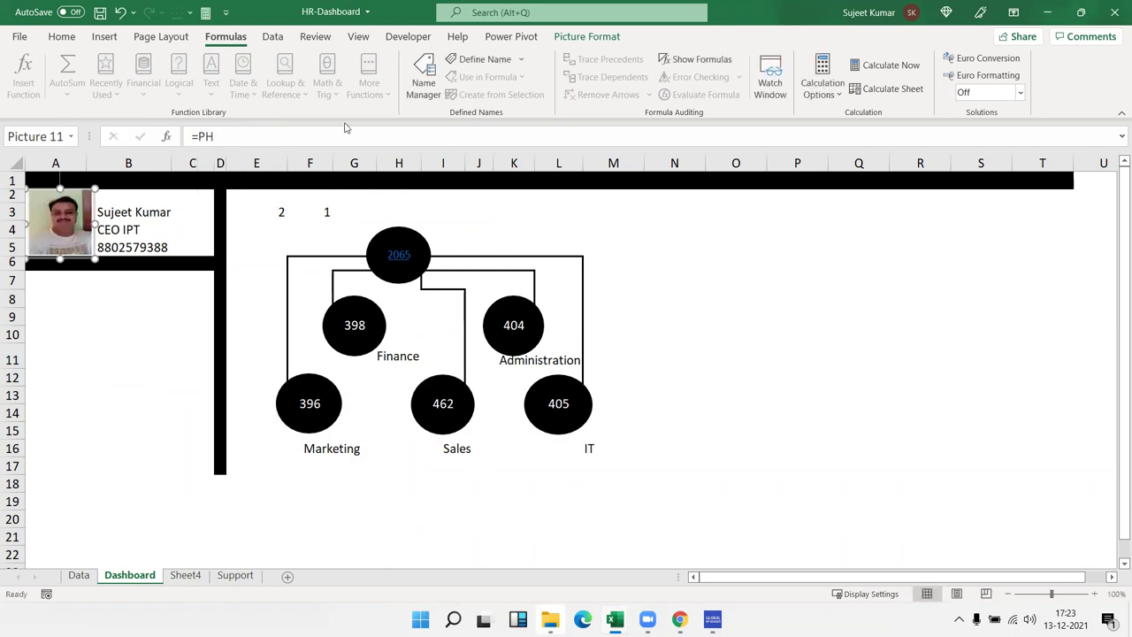
click(322, 213)
Step: Enter ID 2 in F3 and inspect the E3, B3 and photo formulas
text(2)
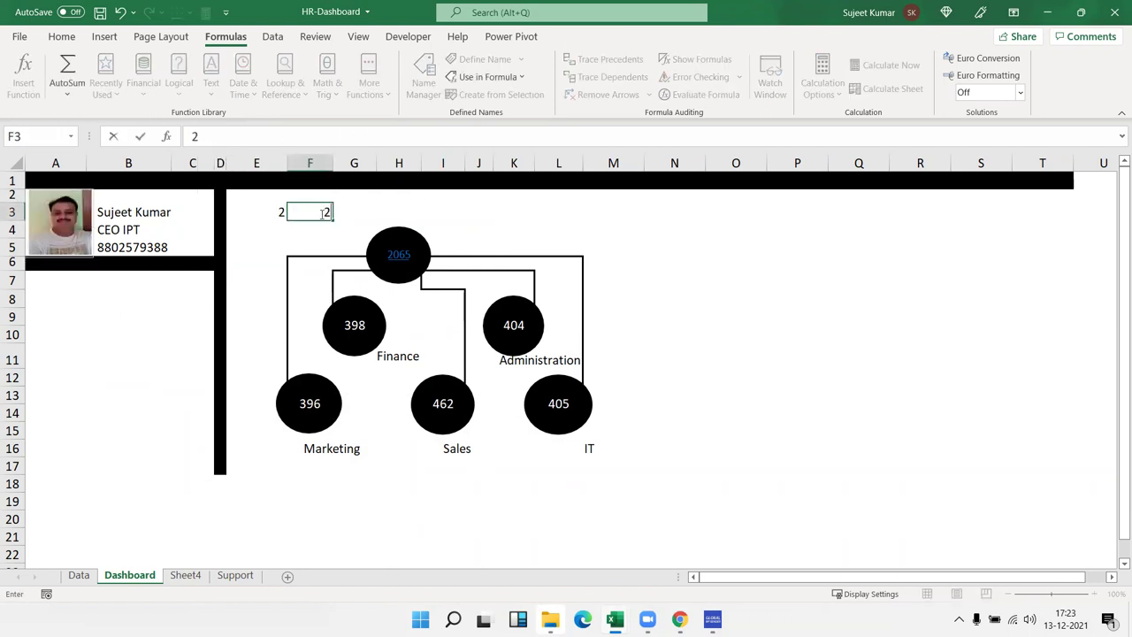
key(Return)
click(283, 215)
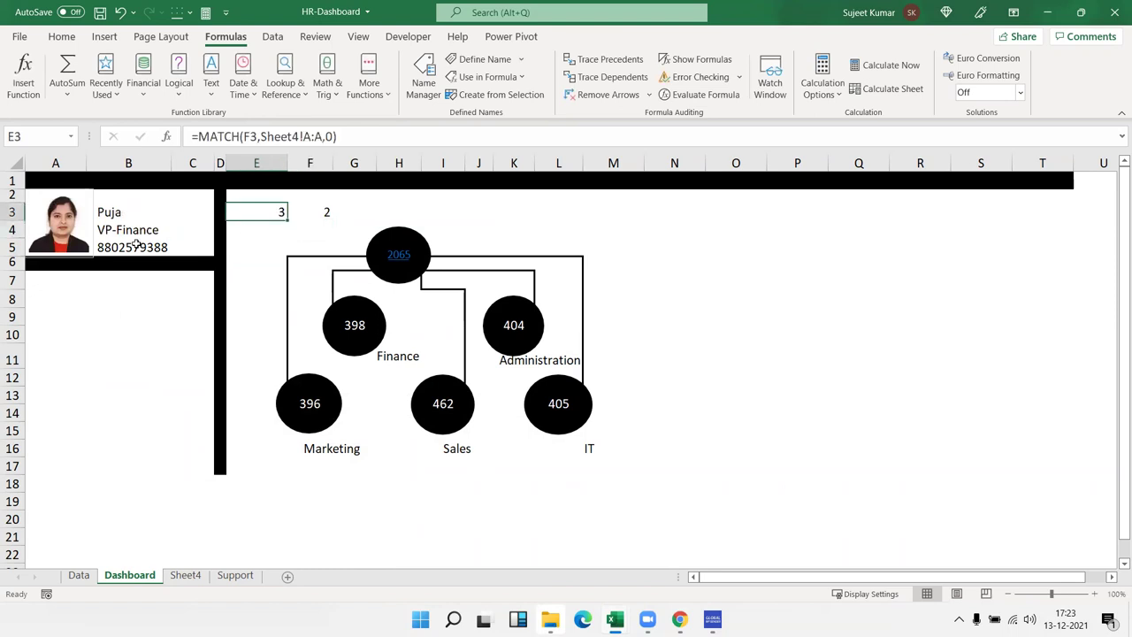
click(88, 234)
click(112, 223)
click(78, 229)
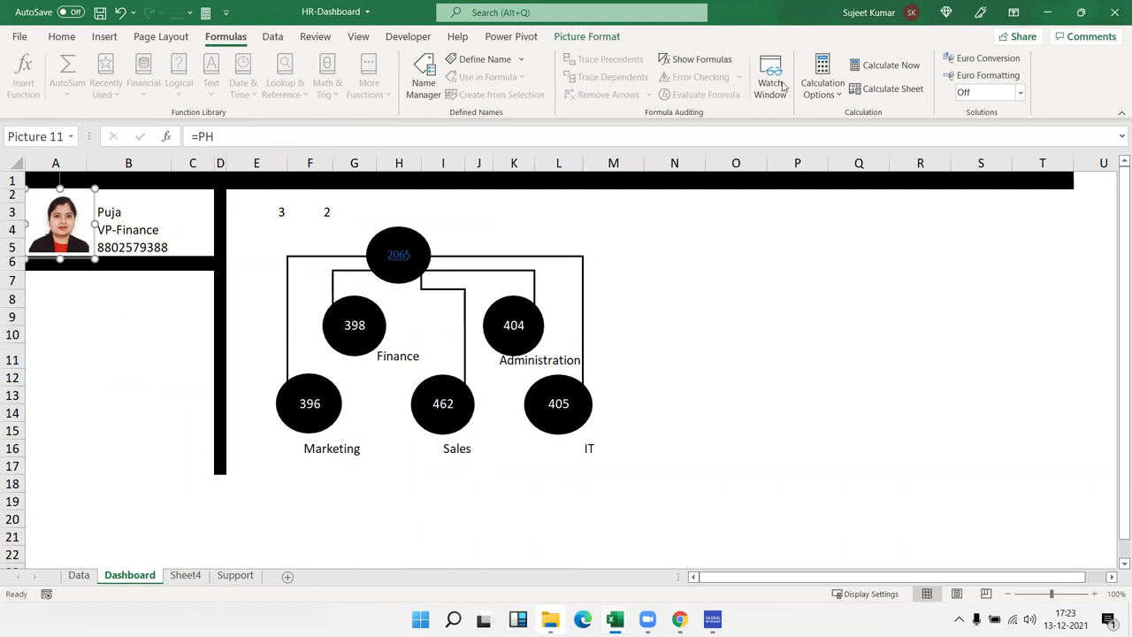
Step: Test the Administration, IT, Sales and Marketing bubbles, then open the Visual Basic editor
click(507, 328)
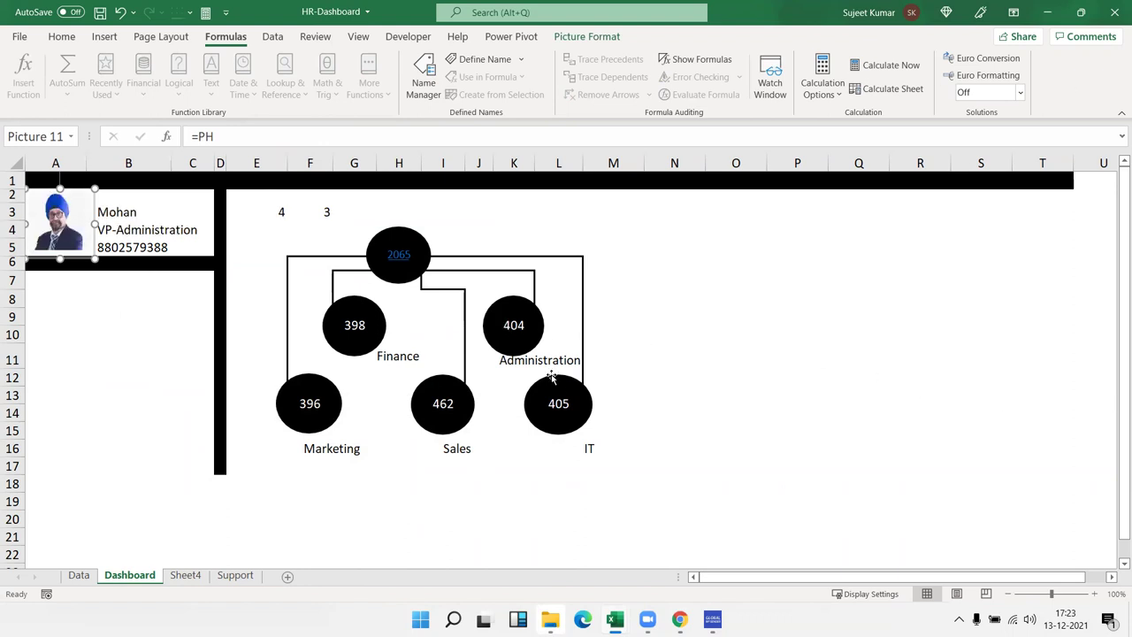
click(559, 405)
click(437, 397)
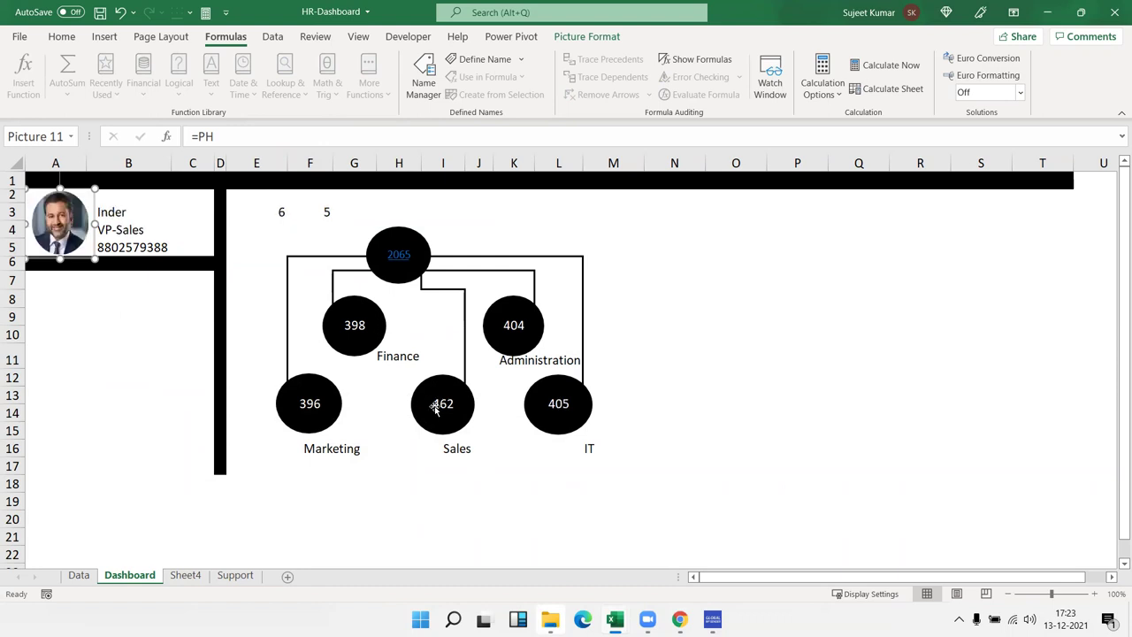
click(307, 402)
click(852, 300)
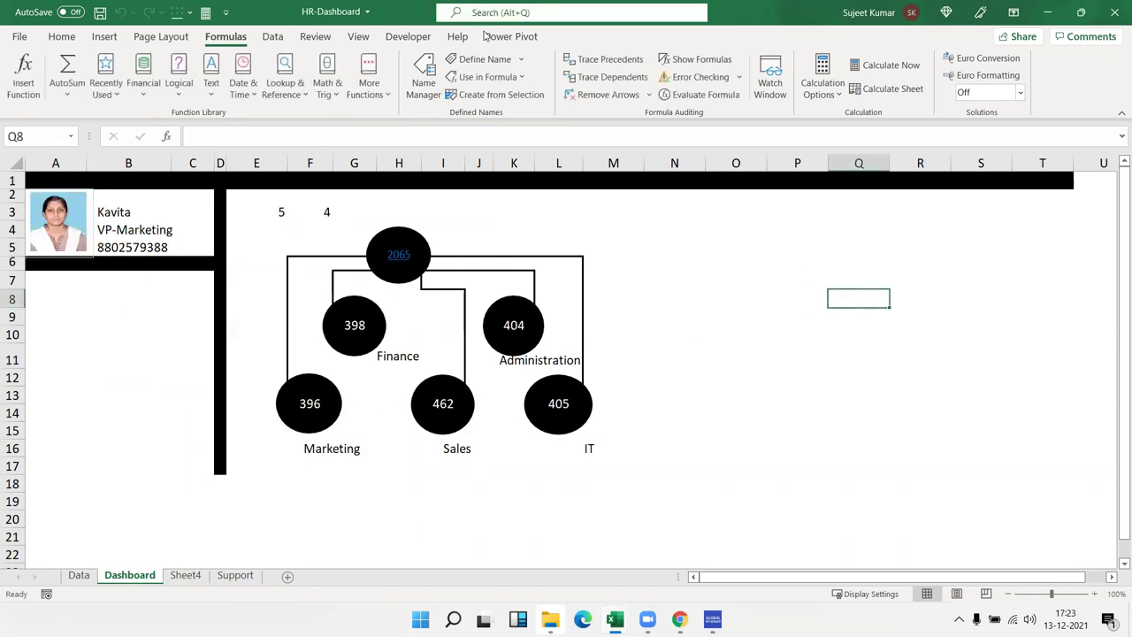
click(407, 36)
click(24, 80)
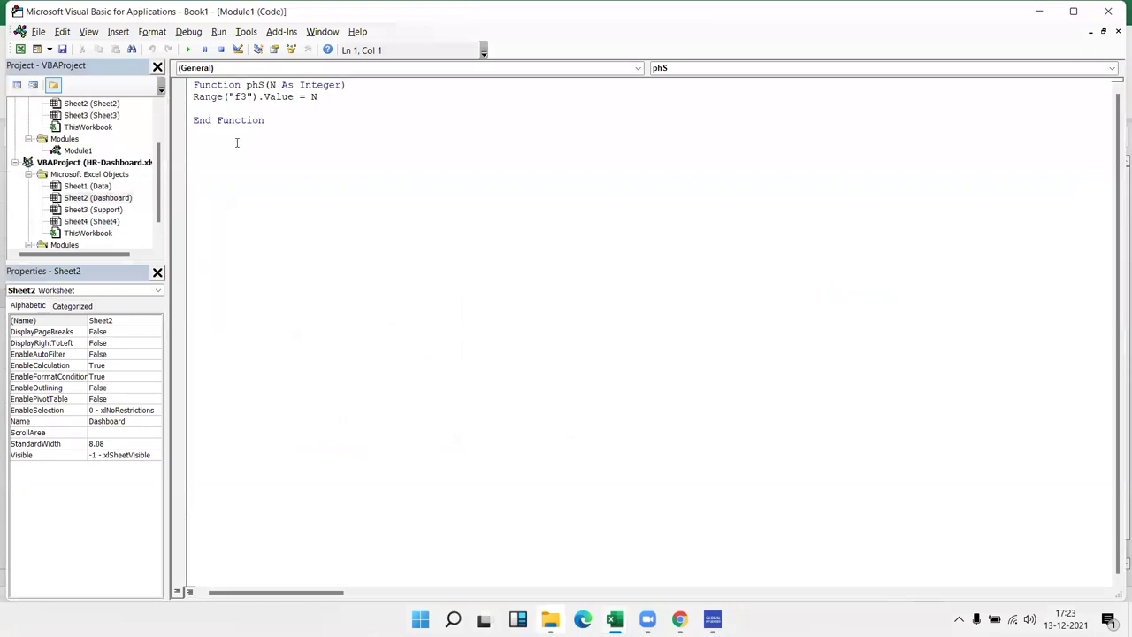
Step: Replace Module1's old code with a Function Show(n As Integer) header
drag(235, 143, 150, 78)
key(Delete)
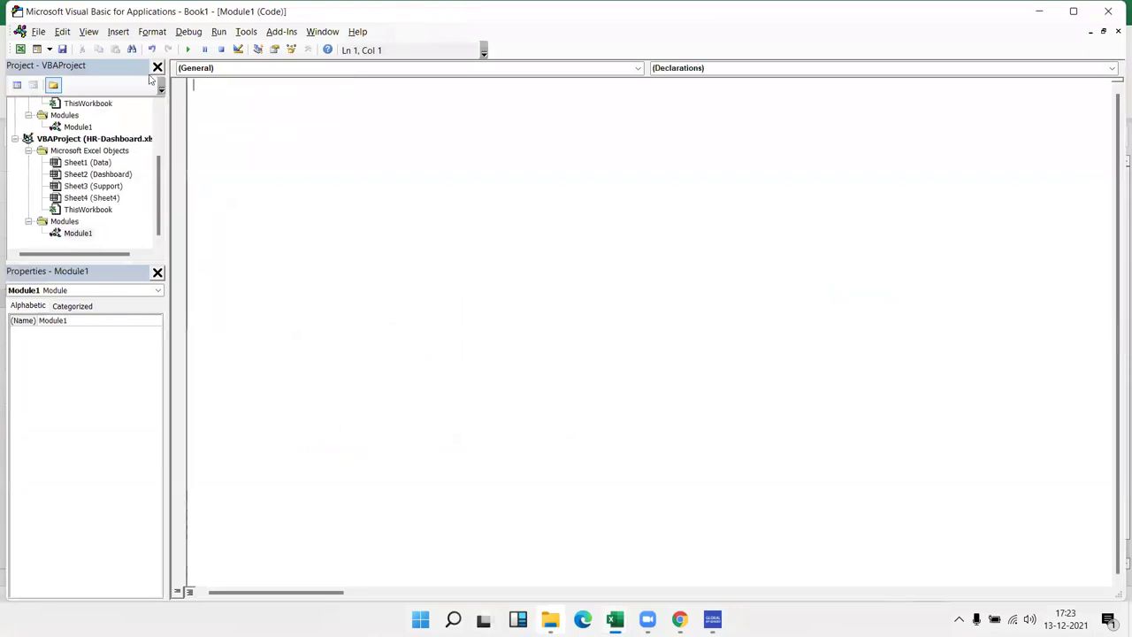
text(Function )
text(Sho)
text(w( nas)
key(BackSpace)
key(BackSpace)
key(BackSpace)
text(n as ra)
key(Tab)
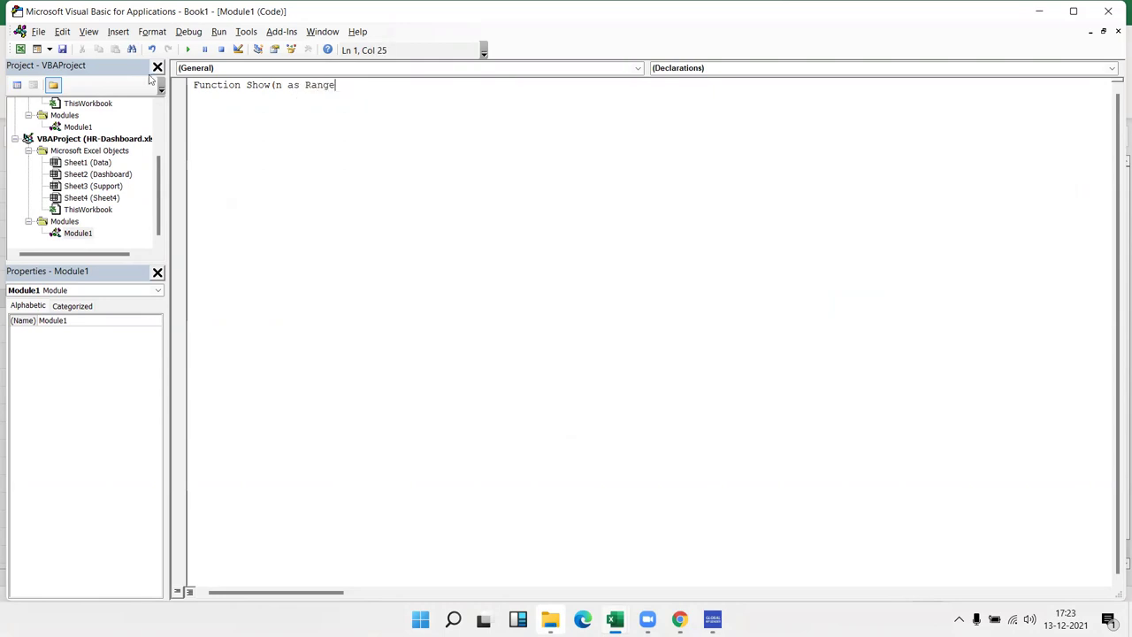
text())
key(BackSpace)
key(BackSpace)
key(BackSpace)
key(BackSpace)
key(BackSpace)
key(BackSpace)
text(in)
key(Tab)
text())
key(Return)
key(Return)
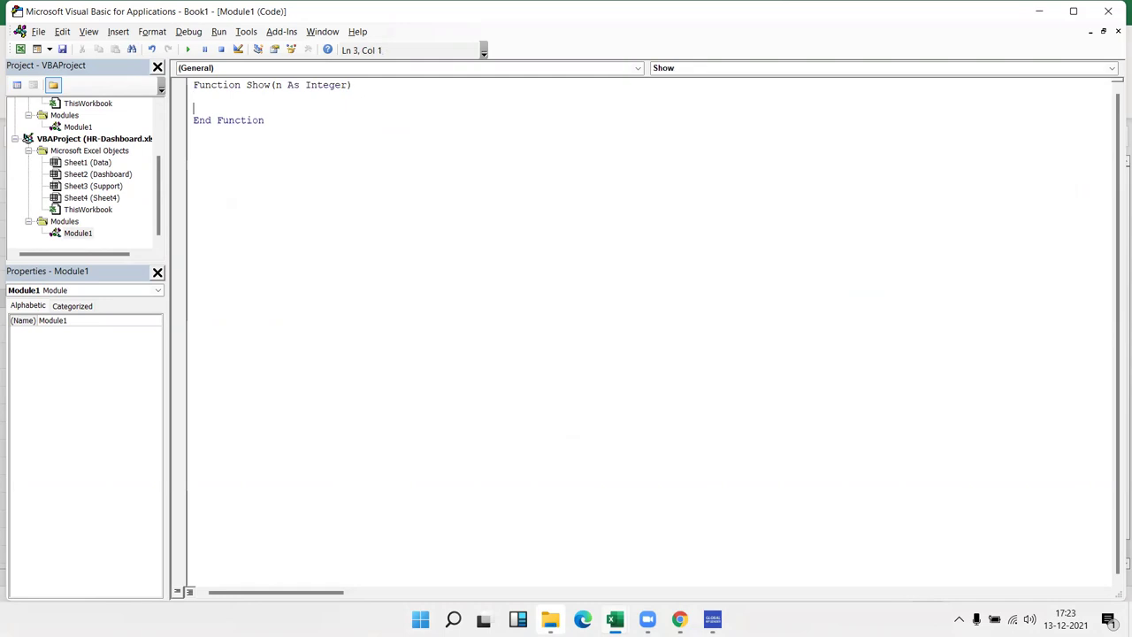
Step: Check target cell F3 in the workbook and start a Range( line in the function body
key(alt+F11)
click(325, 211)
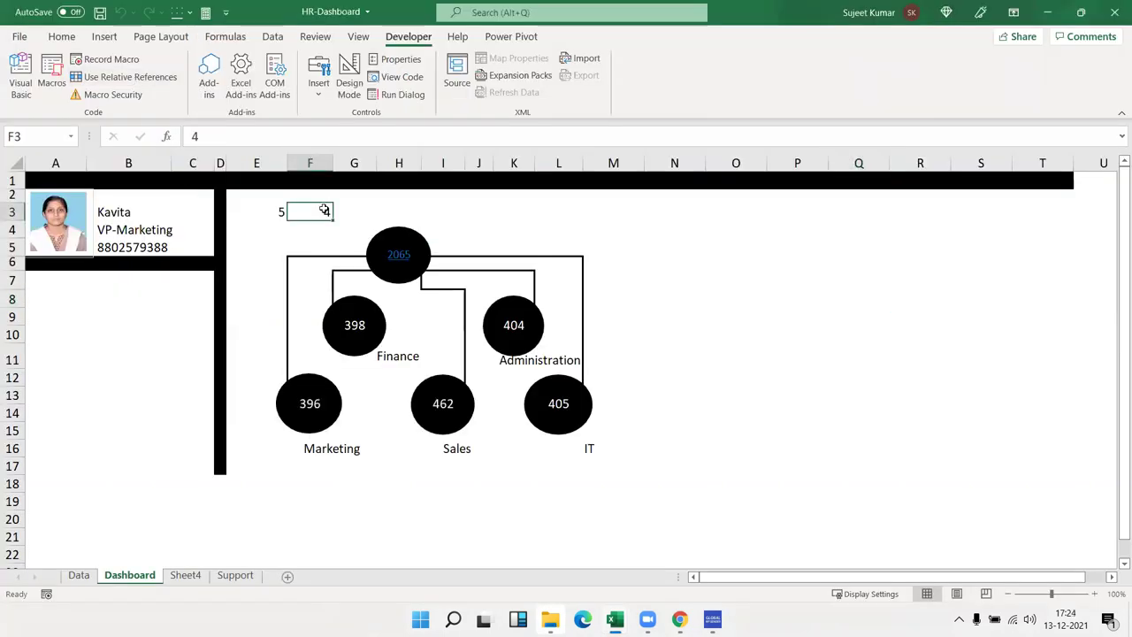
key(alt+F11)
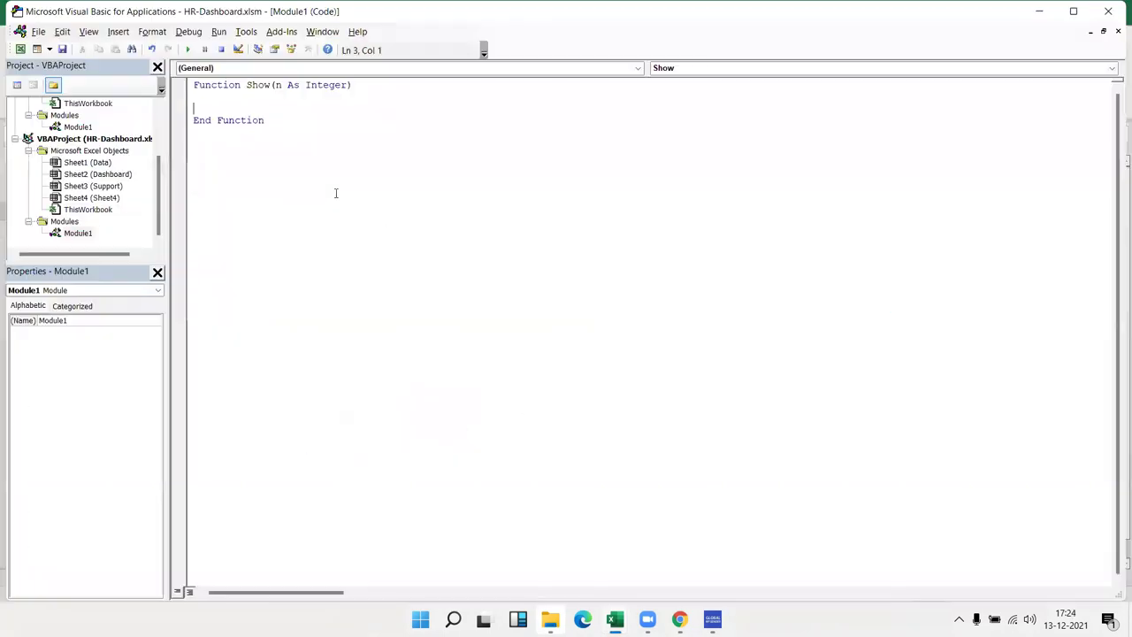
double_click(317, 86)
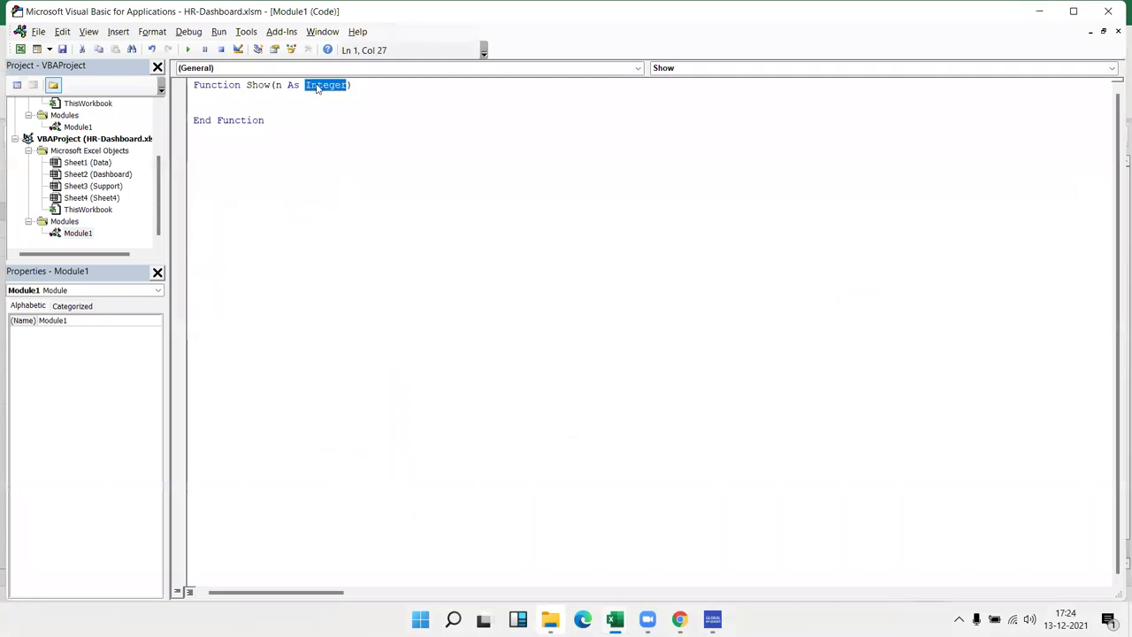
click(245, 95)
key(Return)
text(RANGE())
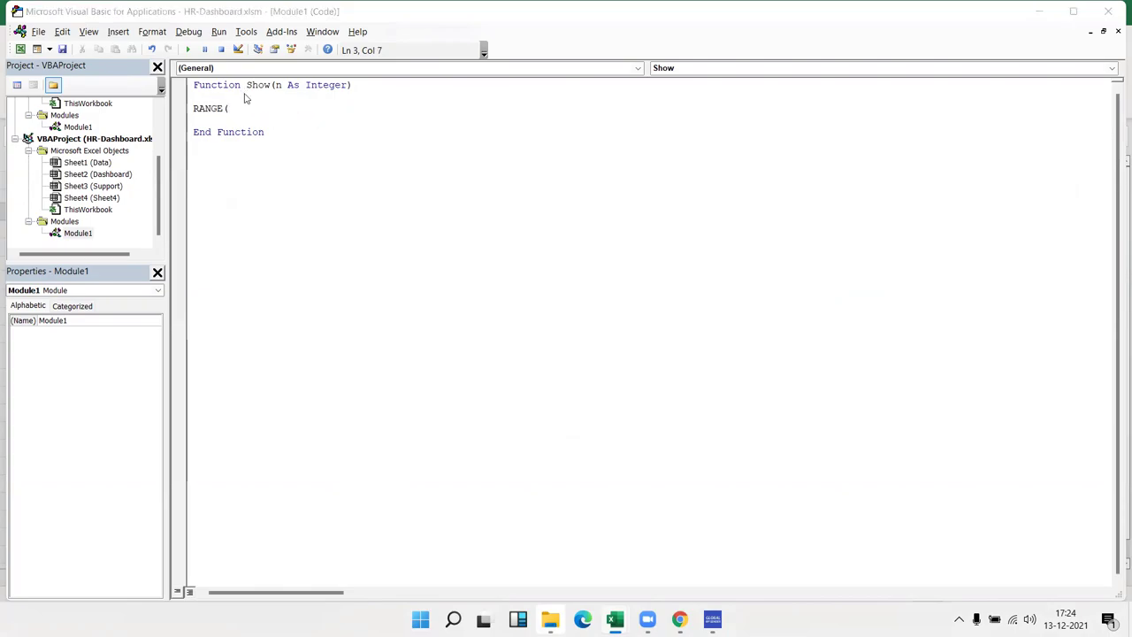
key(alt+F11)
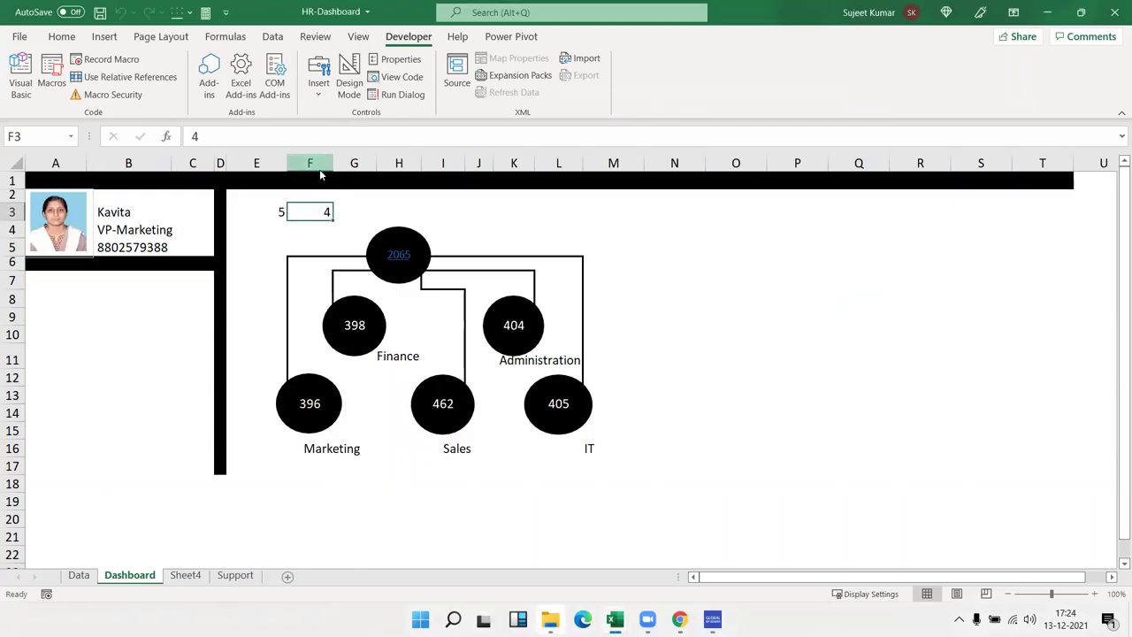
key(alt+F11)
Step: Complete the line as Range("f3").Value = n and switch back to Excel
text("f3"))
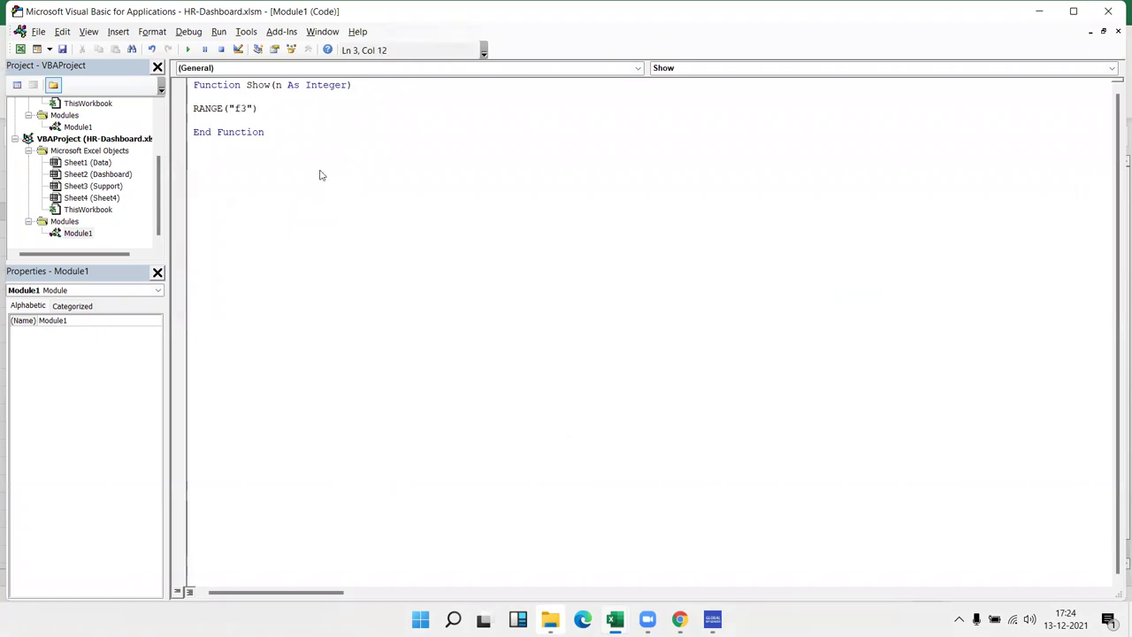
text(.Va)
key(Tab)
key(BackSpace)
key(BackSpace)
key(BackSpace)
key(BackSpace)
key(BackSpace)
key(BackSpace)
key(BackSpace)
key(BackSpace)
text().Valu)
key(Tab)
text(= )
text(N)
key(Return)
key(alt+F11)
drag(575, 235, 588, 231)
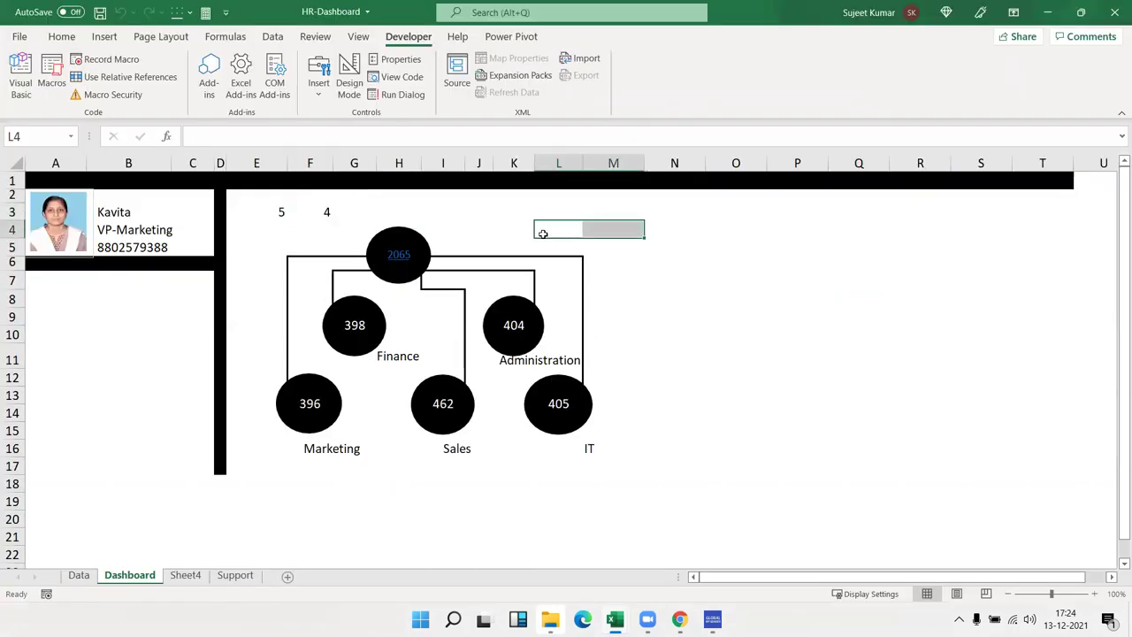
Step: Replace H5's IFERROR(HYPERLINK(...)) formula with =Support!B7
key(Left)
key(Down)
key(Left)
key(Left)
key(Left)
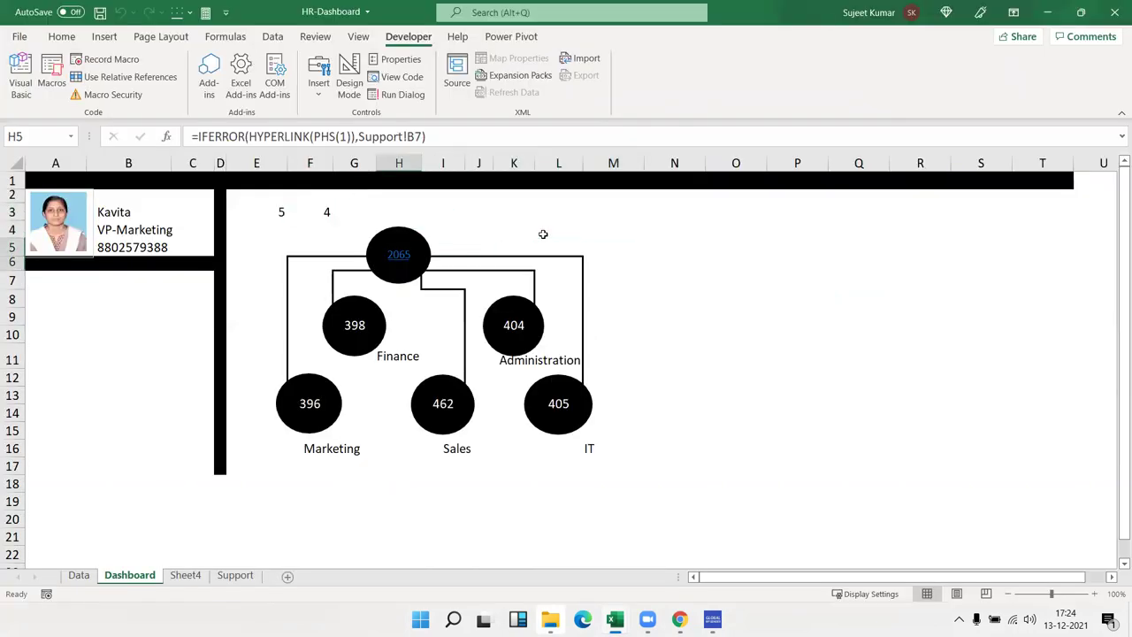
click(431, 136)
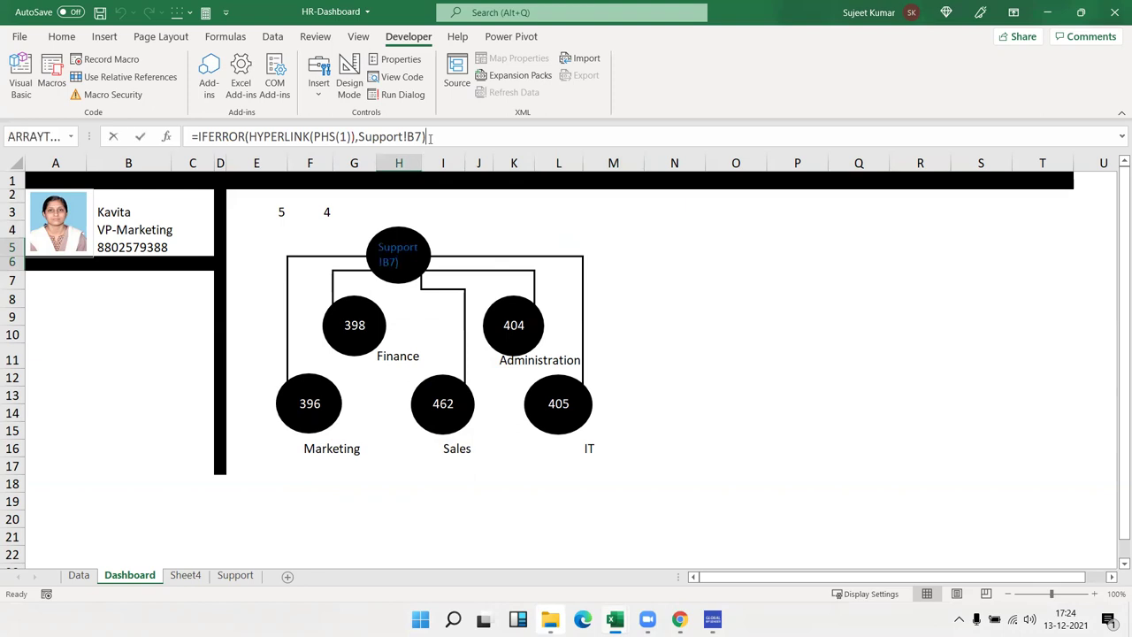
drag(431, 136, 192, 137)
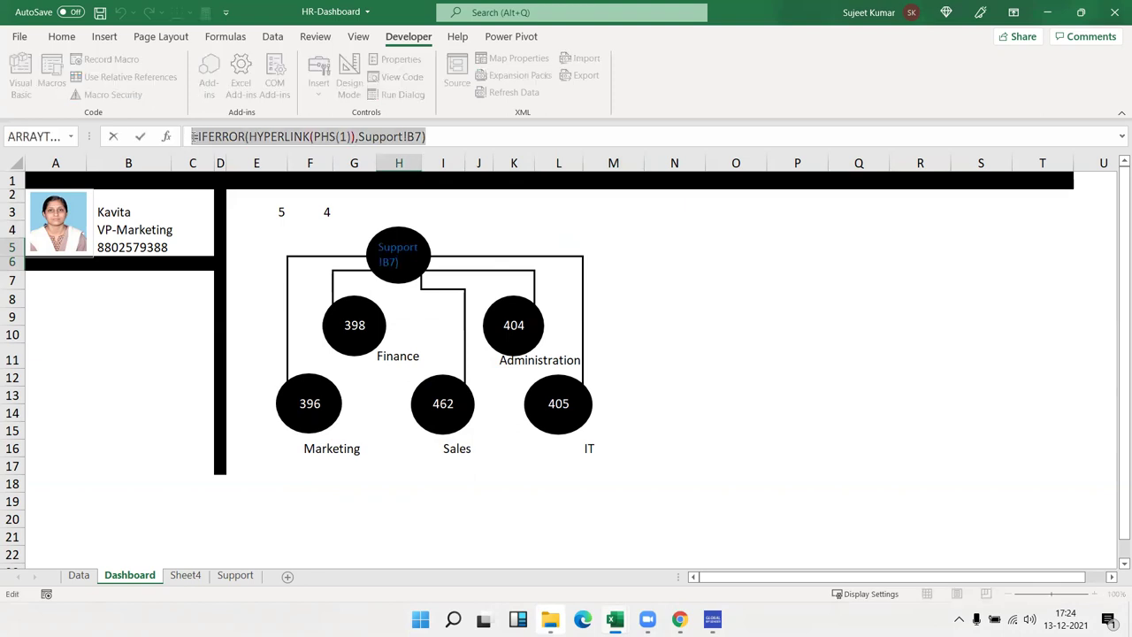
key(BackSpace)
text(=)
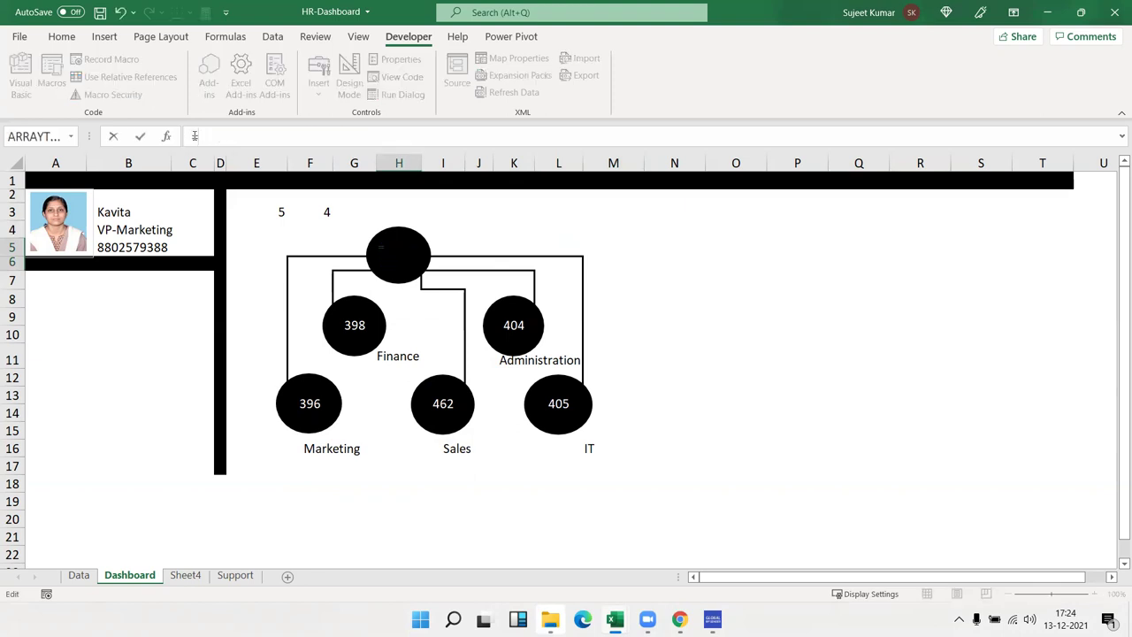
click(182, 576)
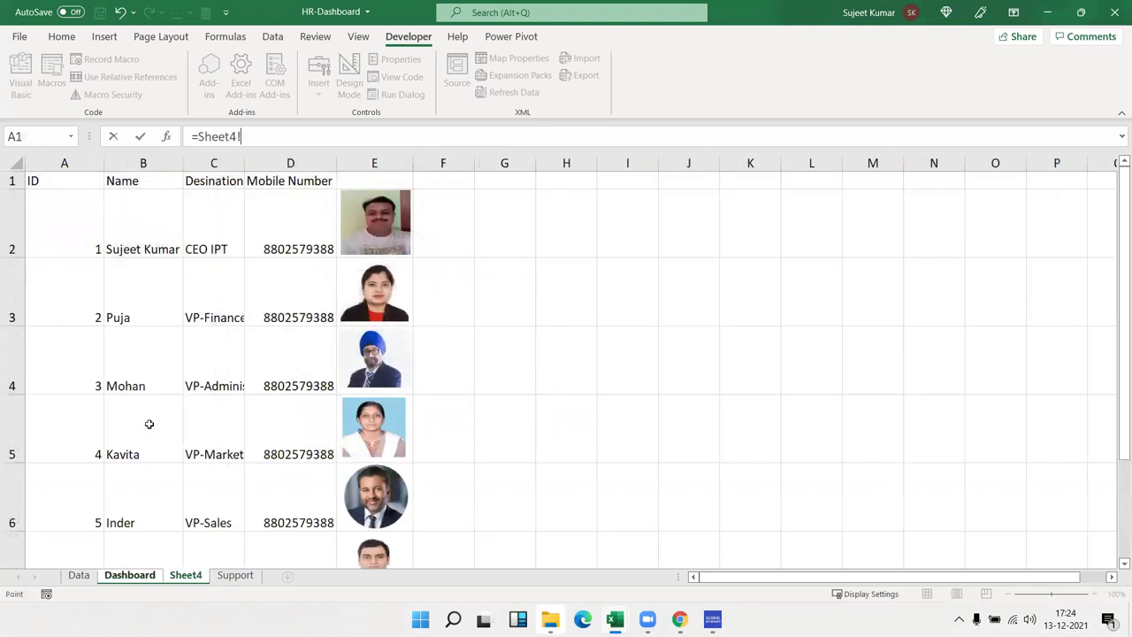
click(230, 576)
click(147, 285)
key(Return)
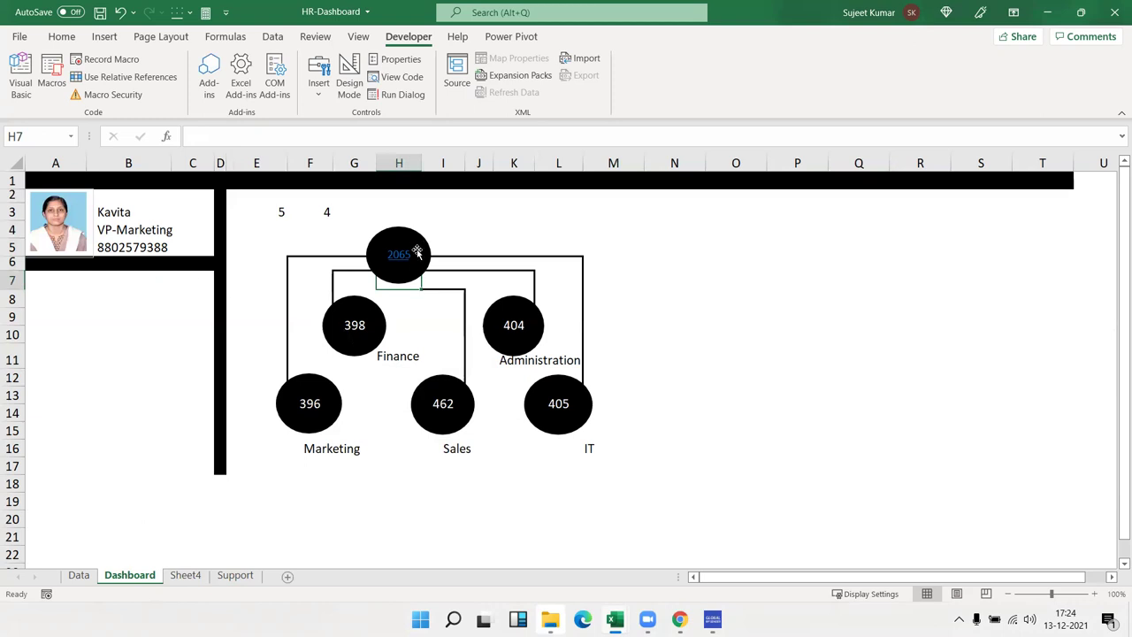
Step: Recheck H5's formula, then select empty cell O5 for a test
click(522, 246)
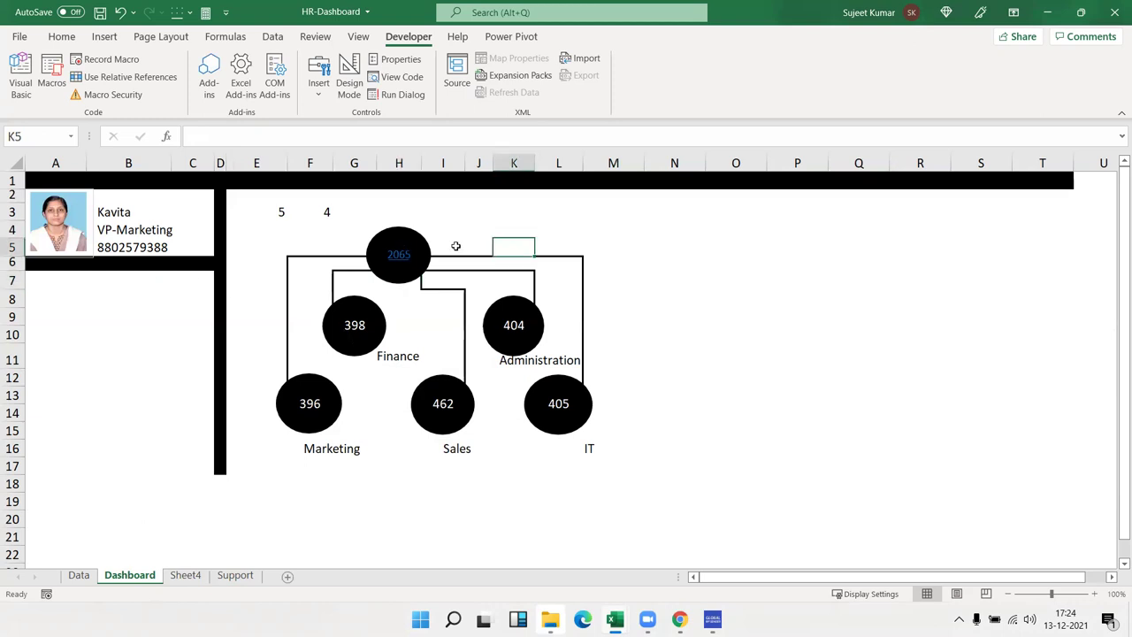
key(Left)
key(Left)
key(Left)
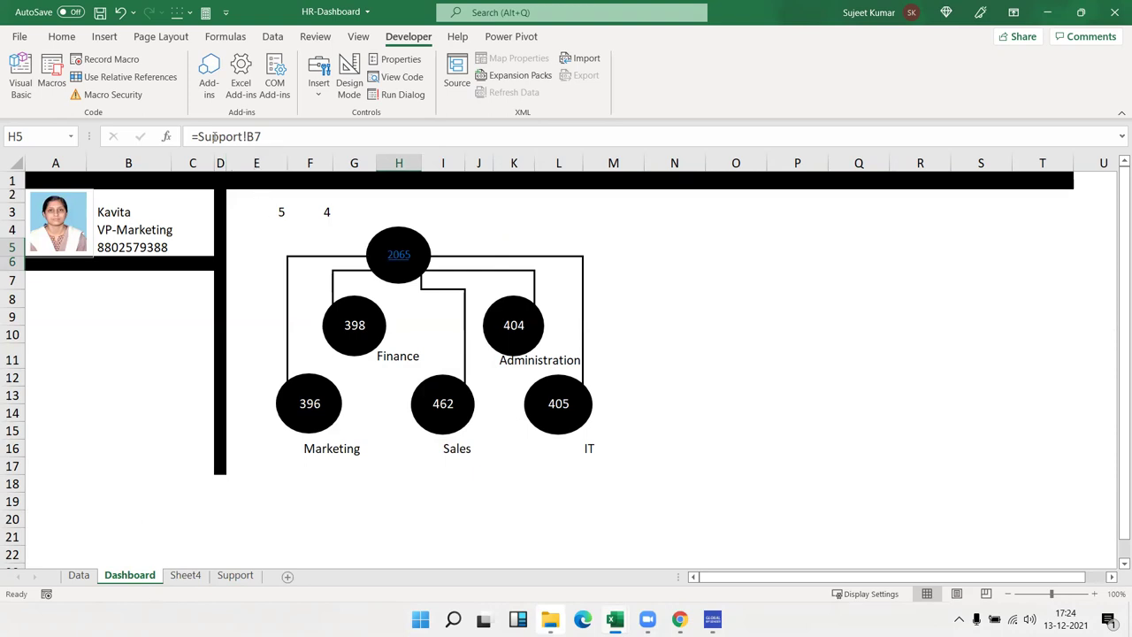
click(197, 136)
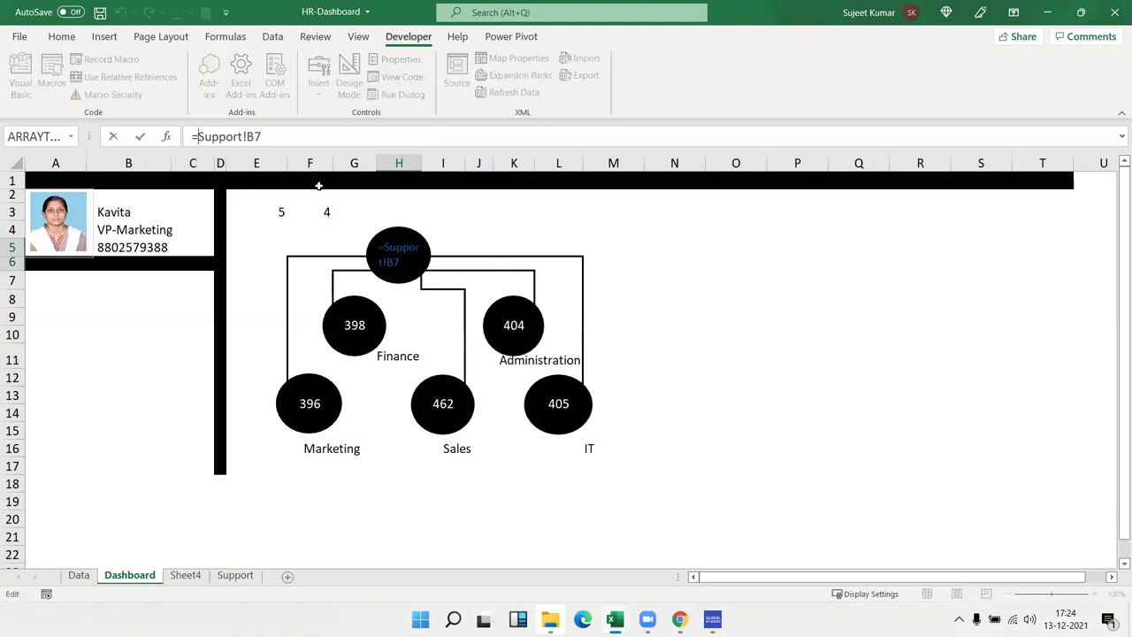
key(Escape)
click(740, 240)
Step: Enter =SHOW(1) in O5, see #VALUE!, check F3, then view the Show code
text(=SHOW)
key(Tab)
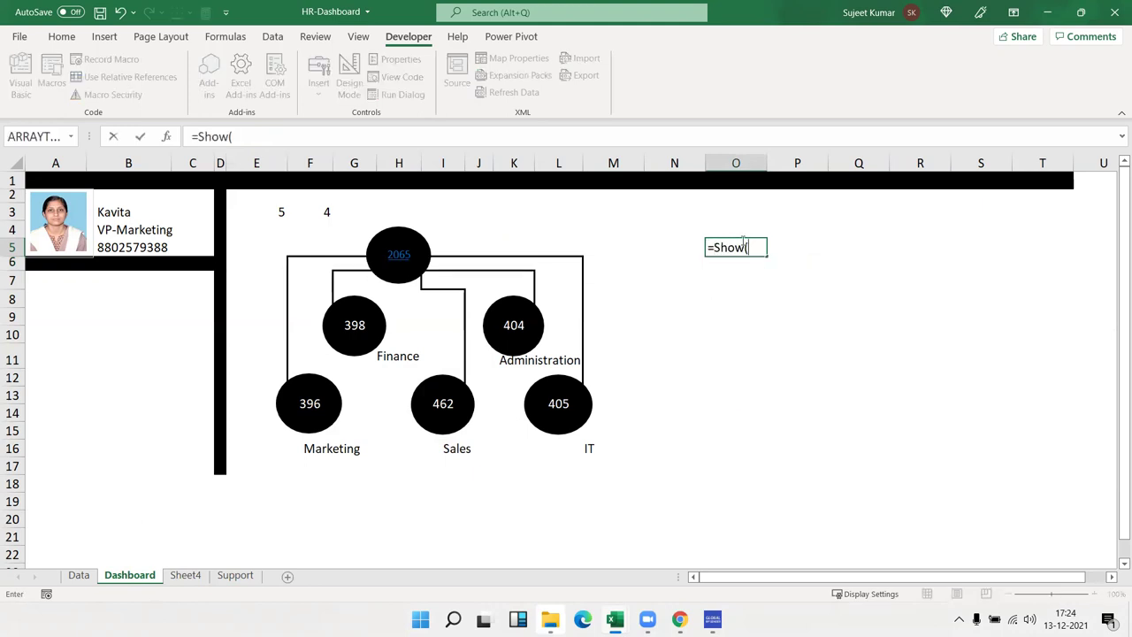
text(1)
text())
key(Return)
key(Up)
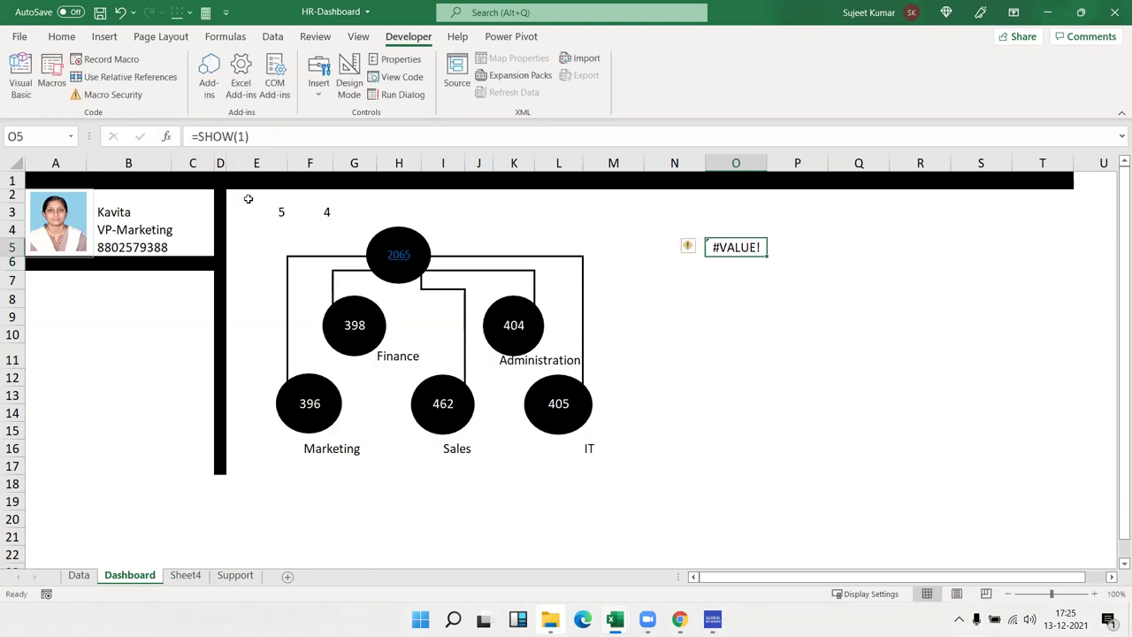
click(319, 211)
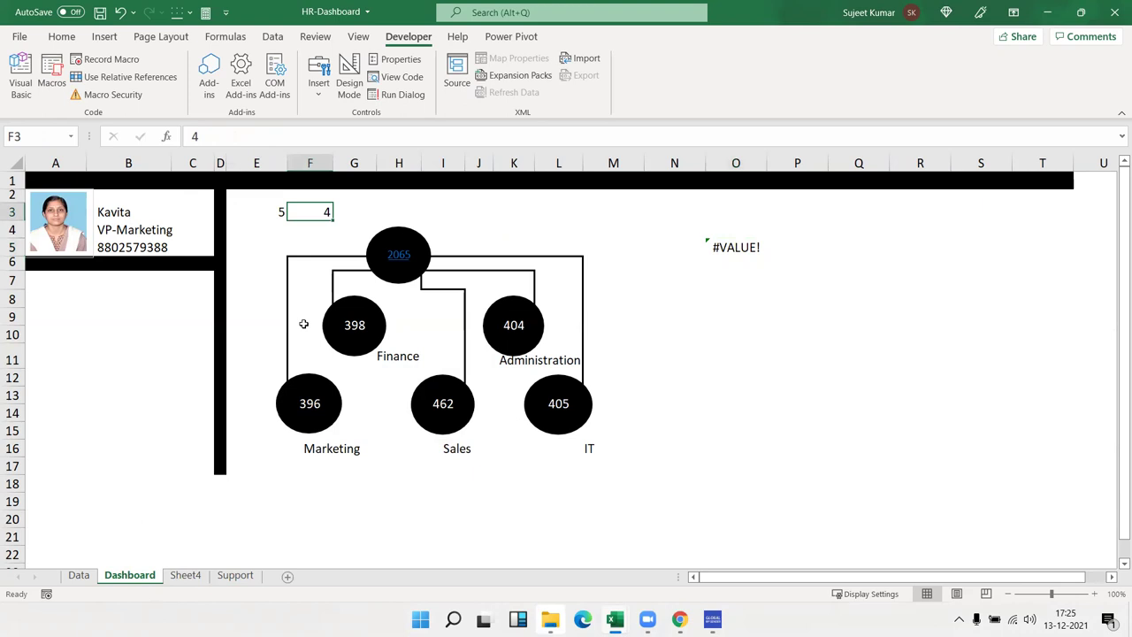
double_click(737, 249)
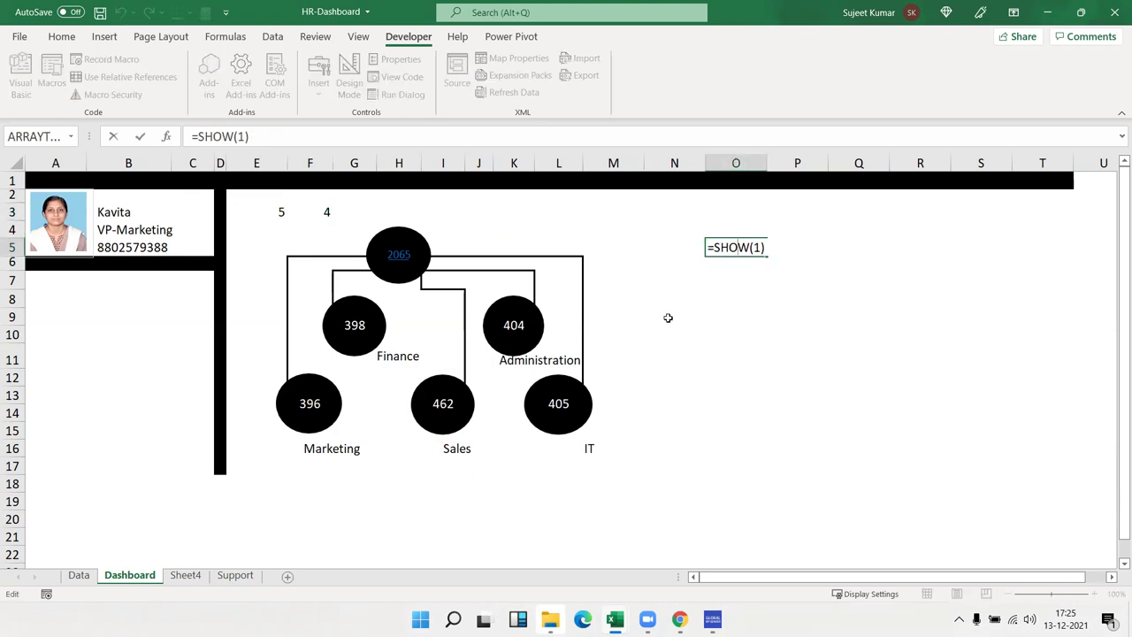
key(ctrl+Return)
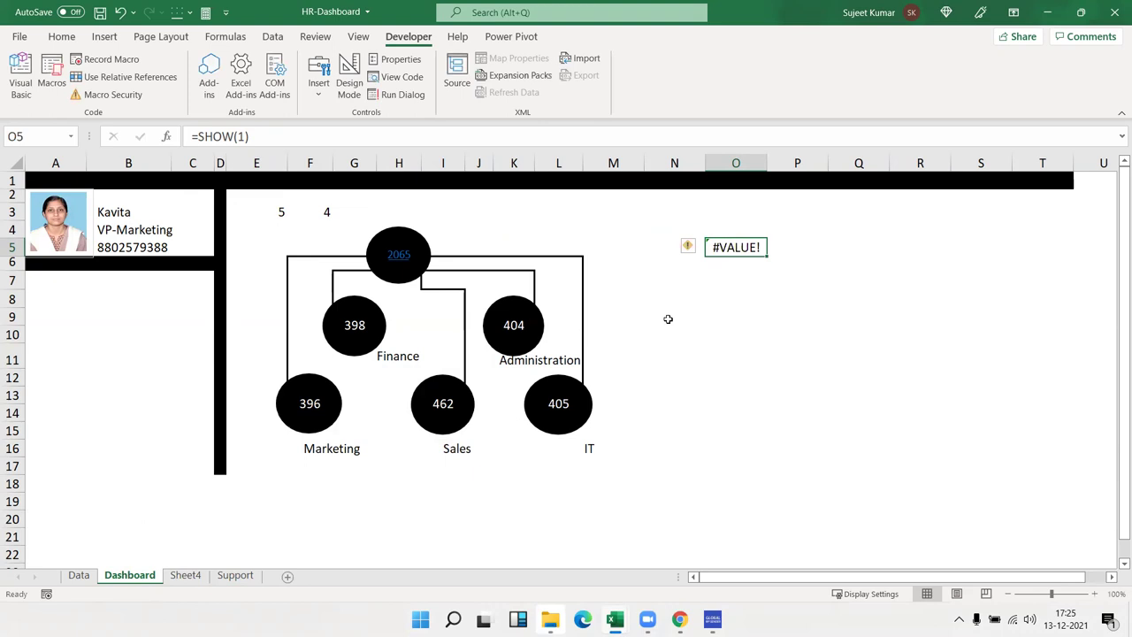
key(alt+F11)
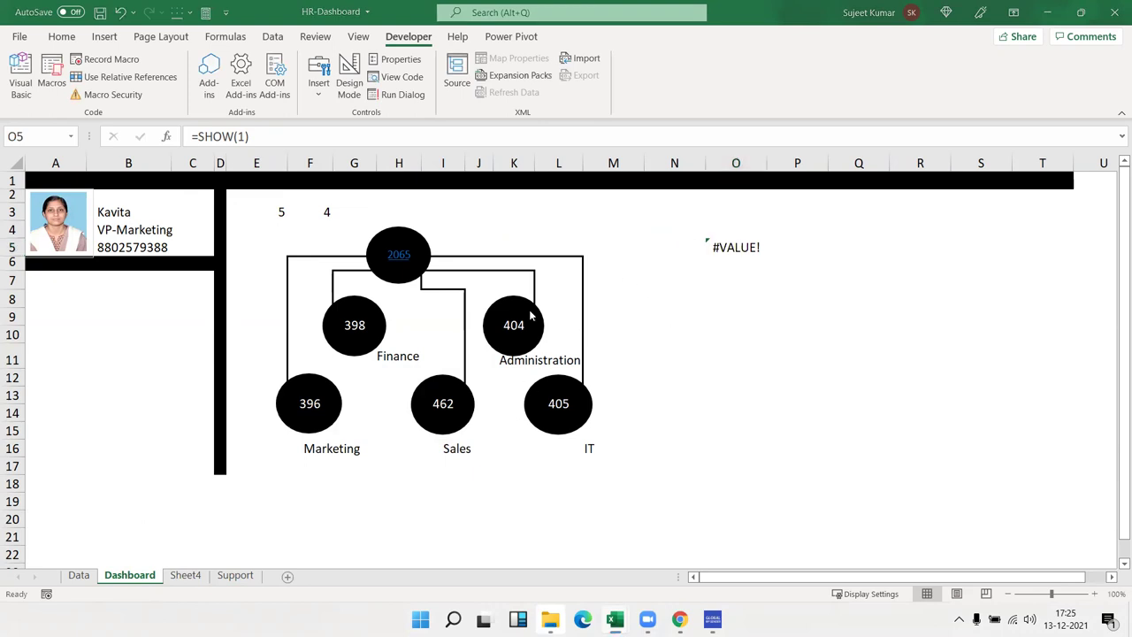
mouse_move(323, 108)
mouse_down()
mouse_move(197, 96)
mouse_move(194, 108)
mouse_up()
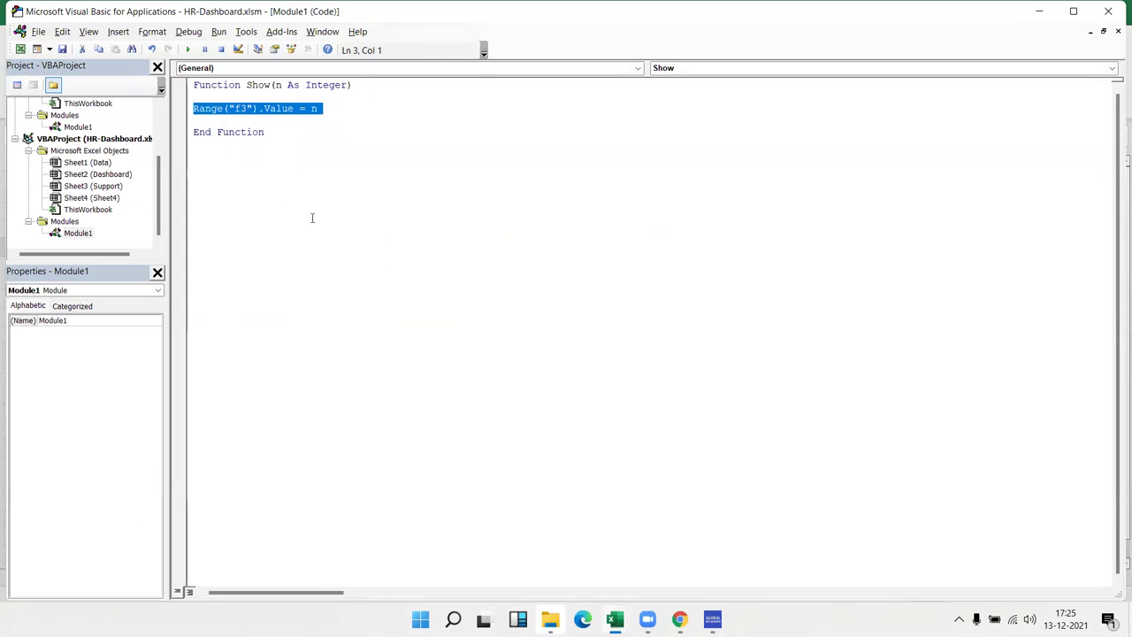
Step: Review the Show function's header and Range assignment without editing, then return to Excel
double_click(217, 85)
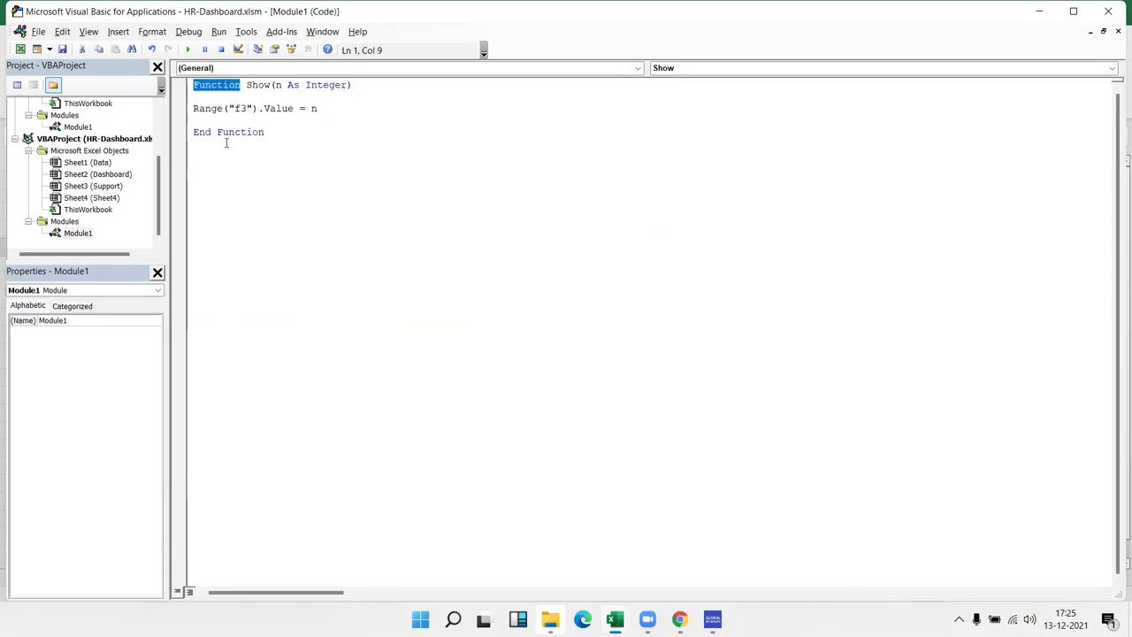
drag(321, 108, 188, 106)
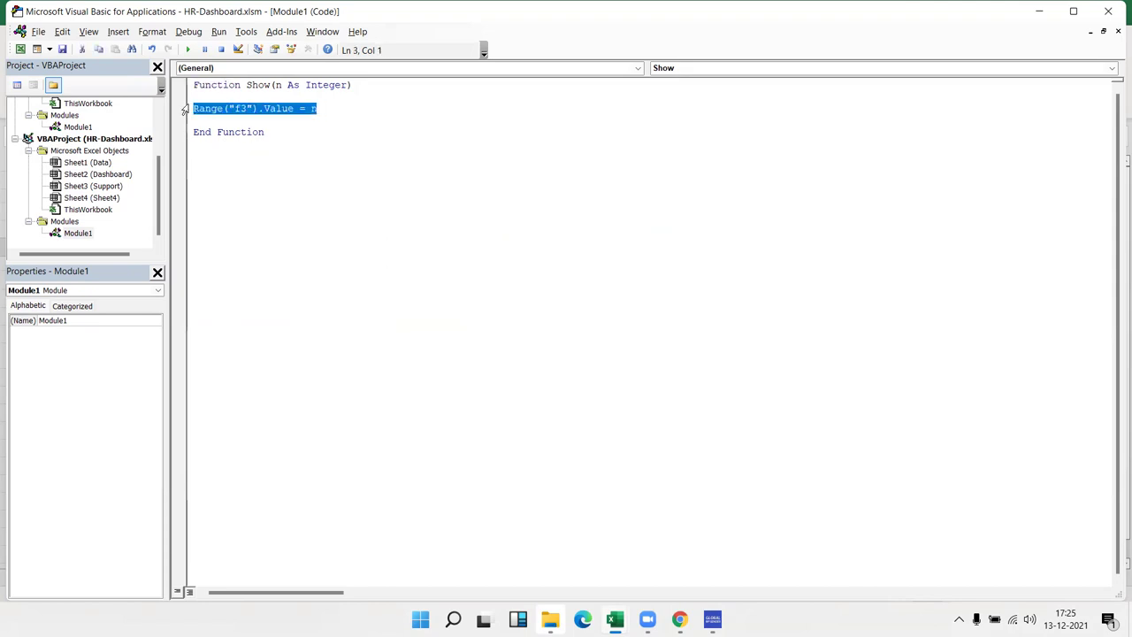
double_click(255, 88)
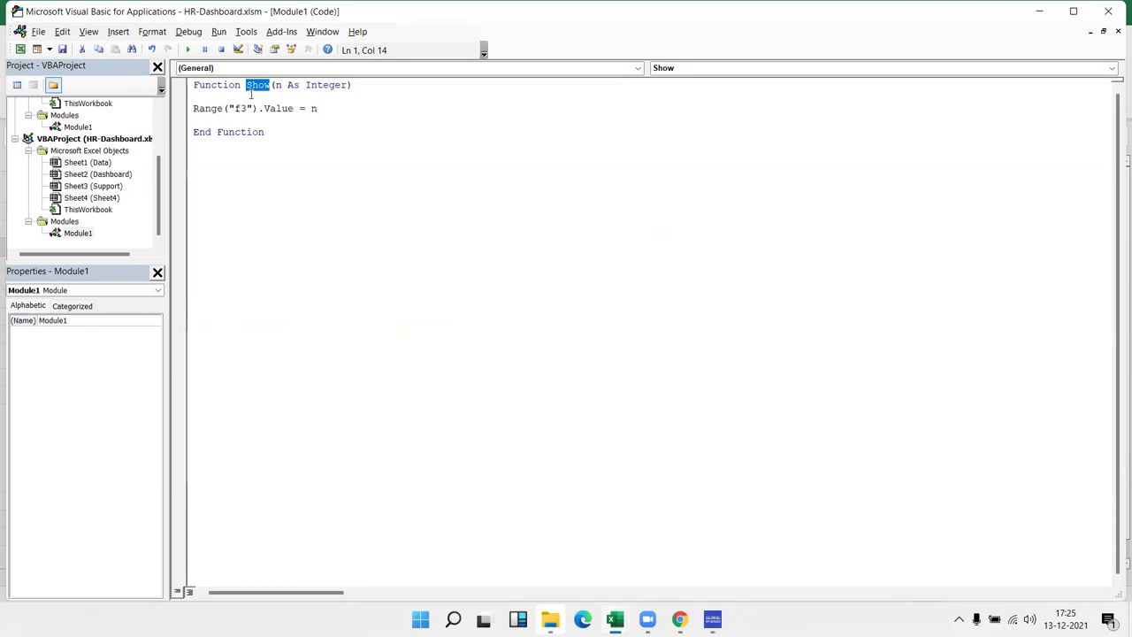
key(Right)
click(309, 172)
key(ctrl+a)
key(alt+F11)
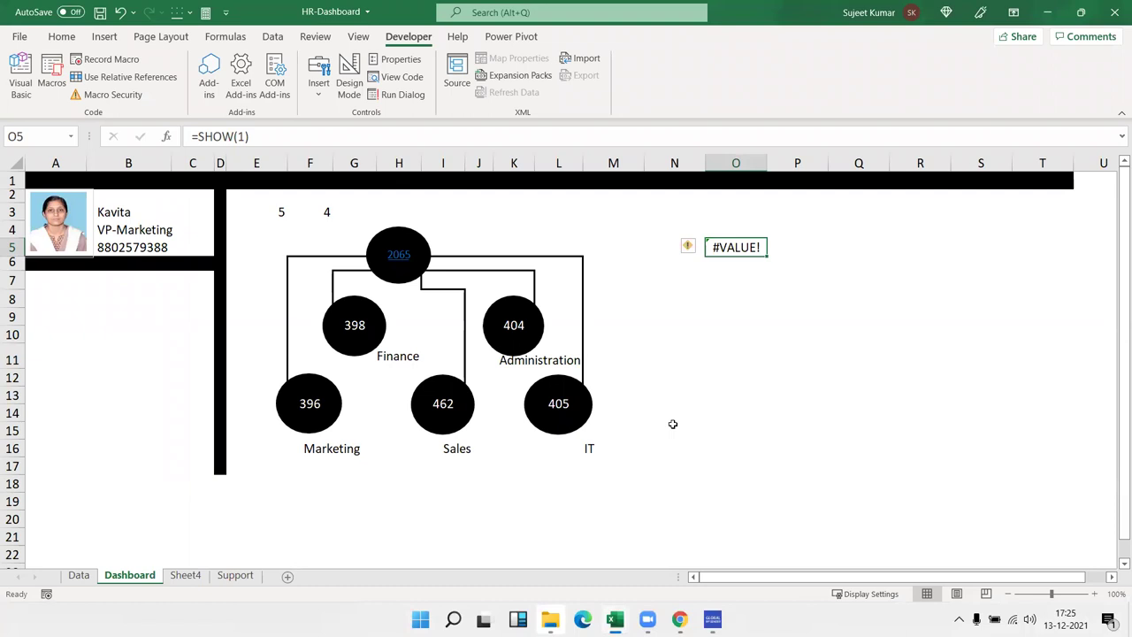
Step: Replace the O5 test formula with =HYPERLINK(SHOW(1)), removing the stray underscore
key(Delete)
text(=hyp)
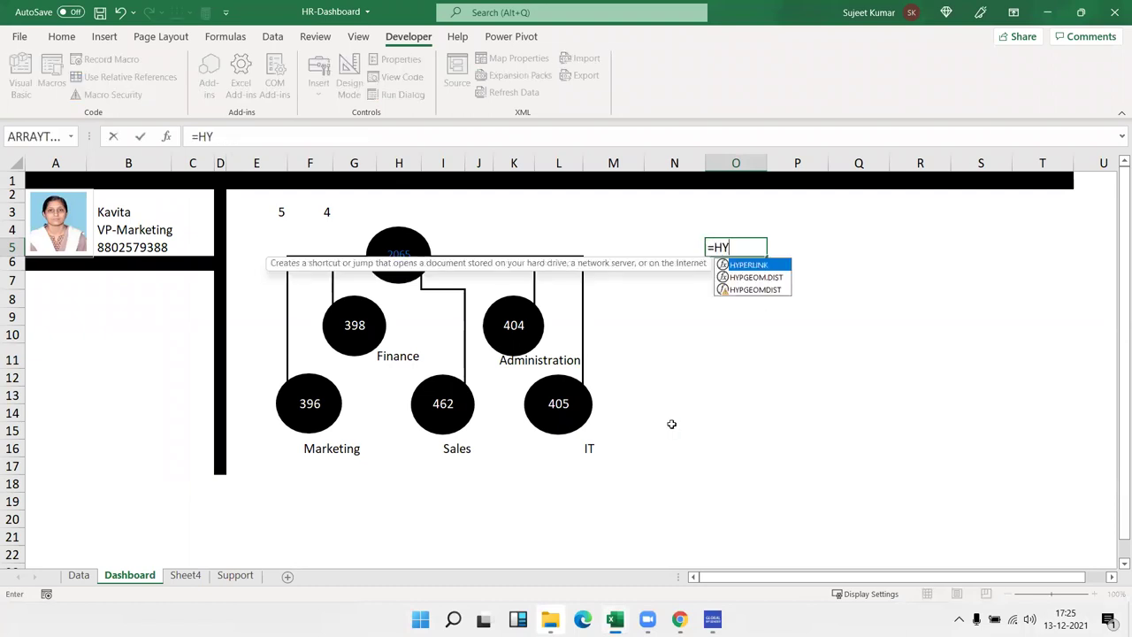
key(Tab)
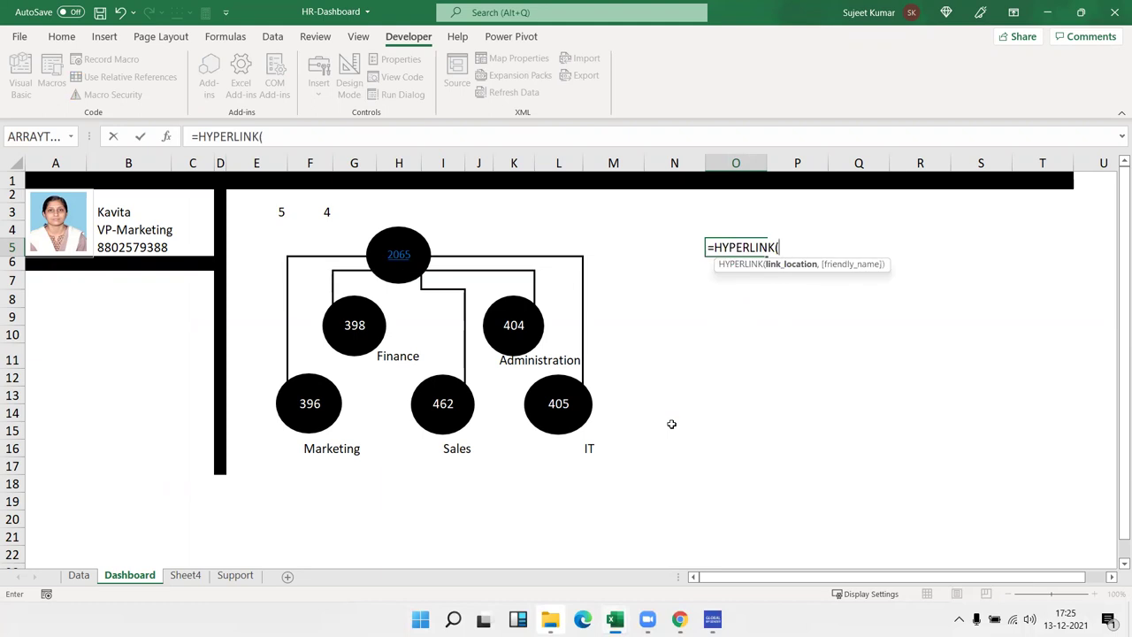
text(sho)
key(Tab)
text(1)_)
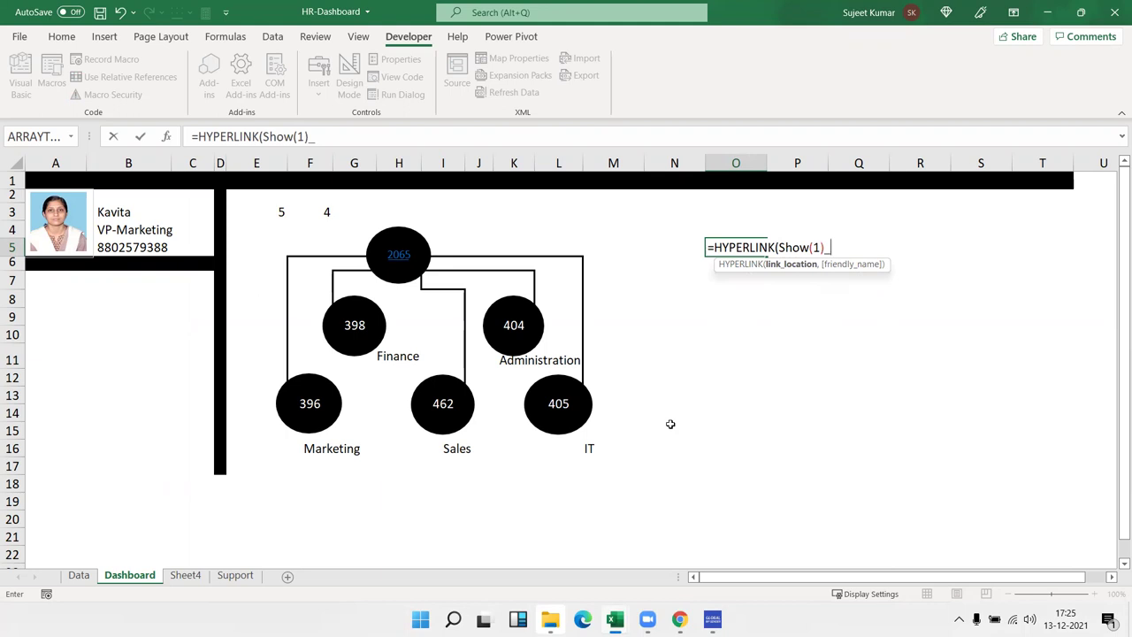
key(Return)
key(Return)
key(BackSpace)
key(Return)
key(Return)
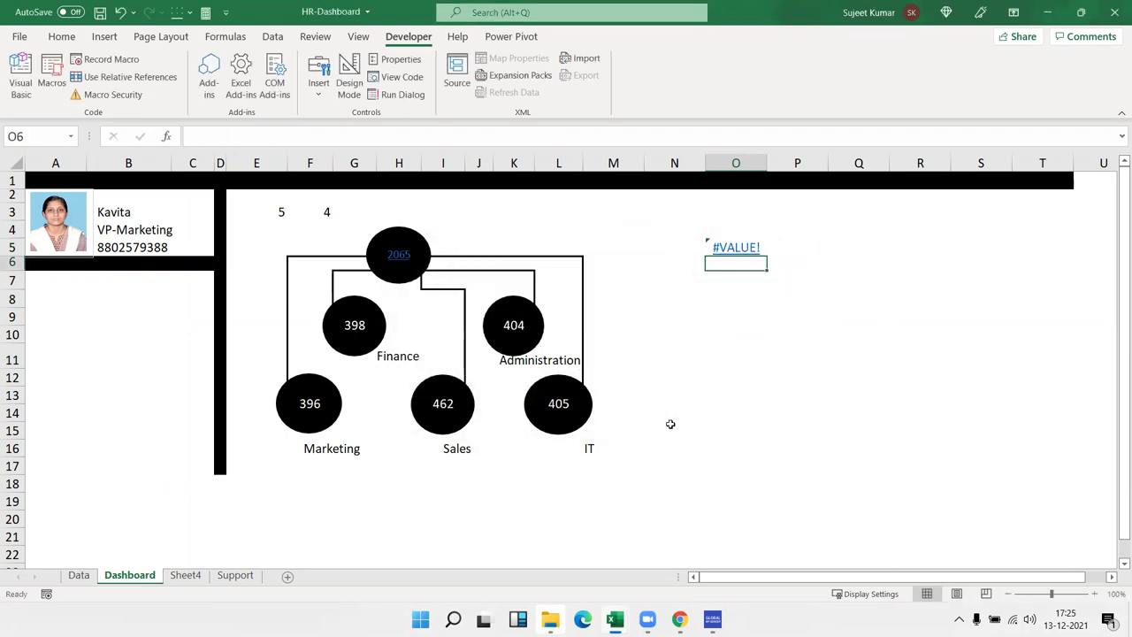
mouse_move(739, 254)
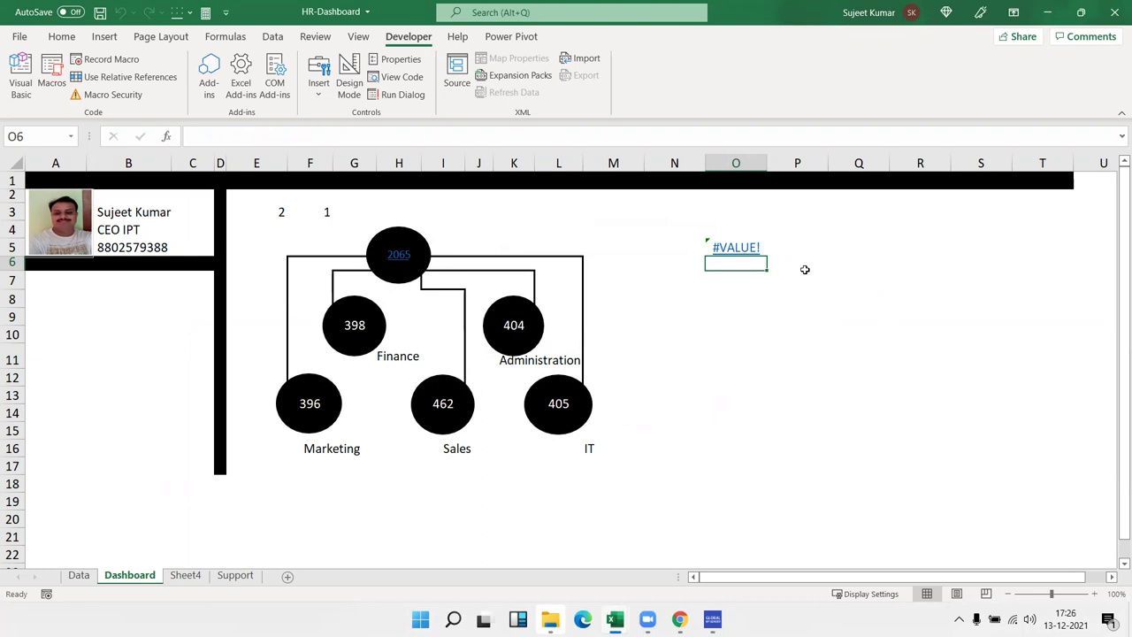
Step: Change O5's formula to SHOW(5), then select the F3 index cell
key(Up)
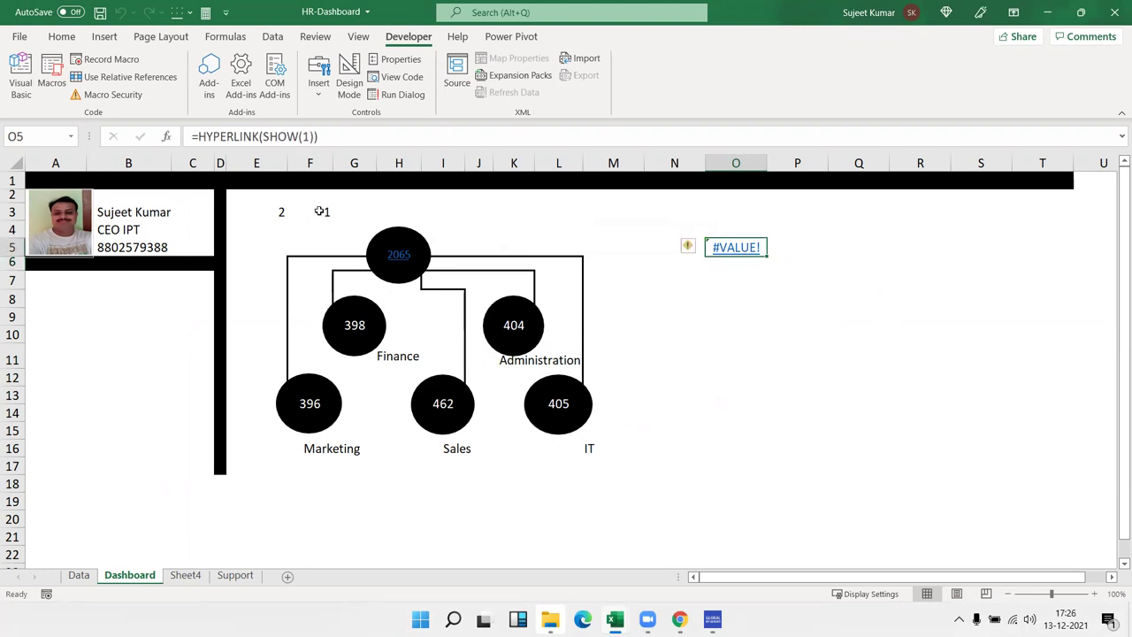
click(307, 136)
text(5)
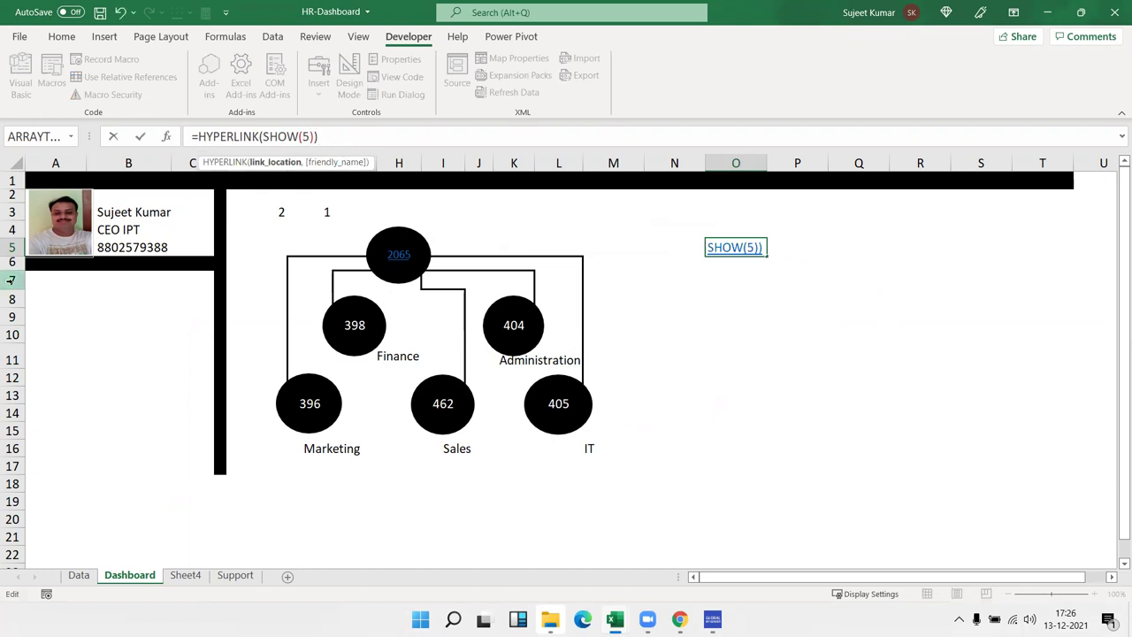
key(Return)
key(Down)
key(Up)
key(Up)
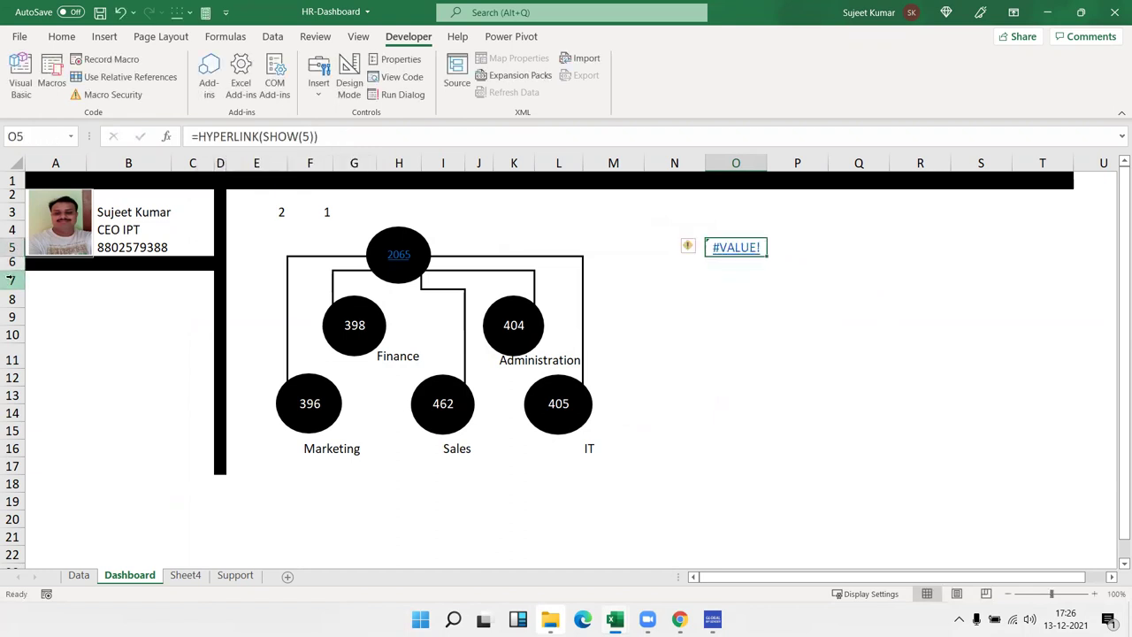
click(688, 393)
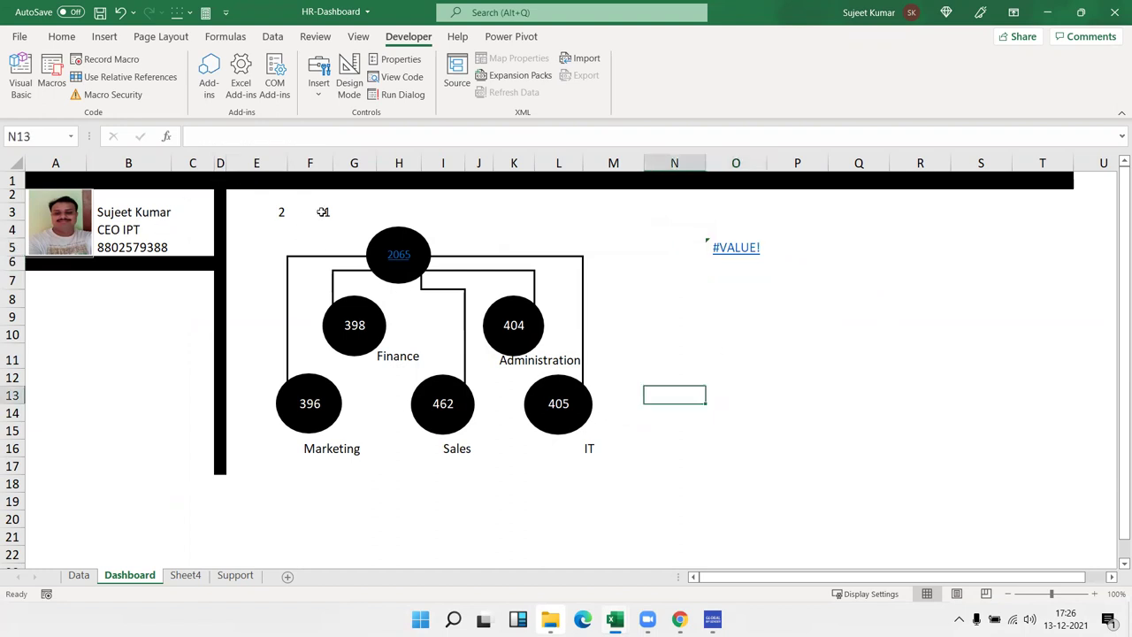
click(323, 212)
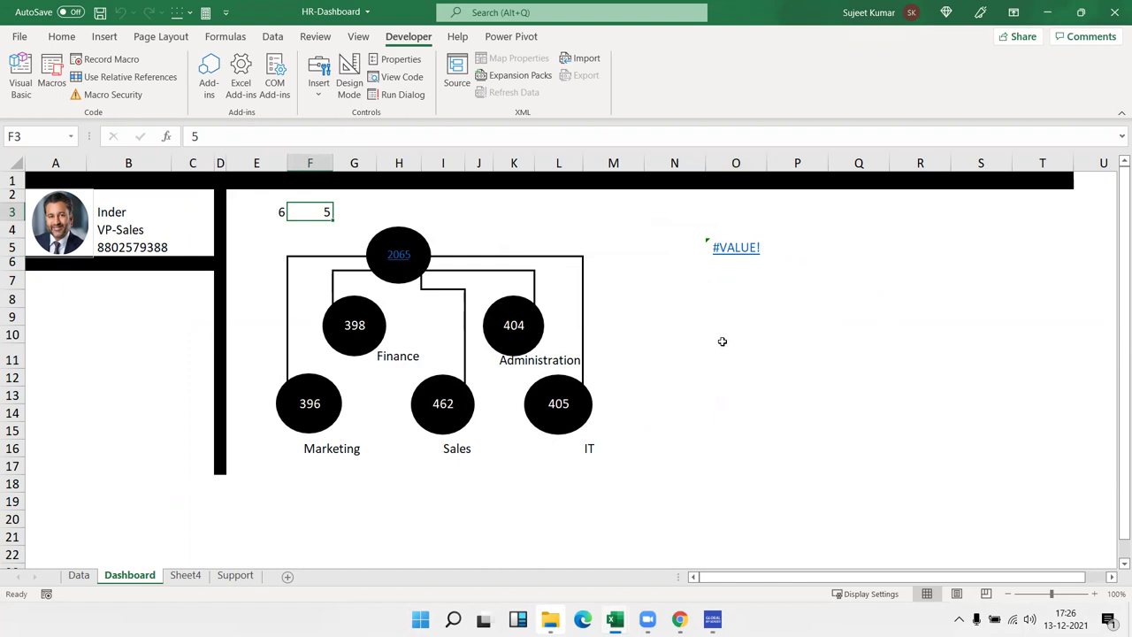
text(5)
Step: In Module1, highlight the Show function name and its n As Integer parameter, then return to Excel
key(alt+F11)
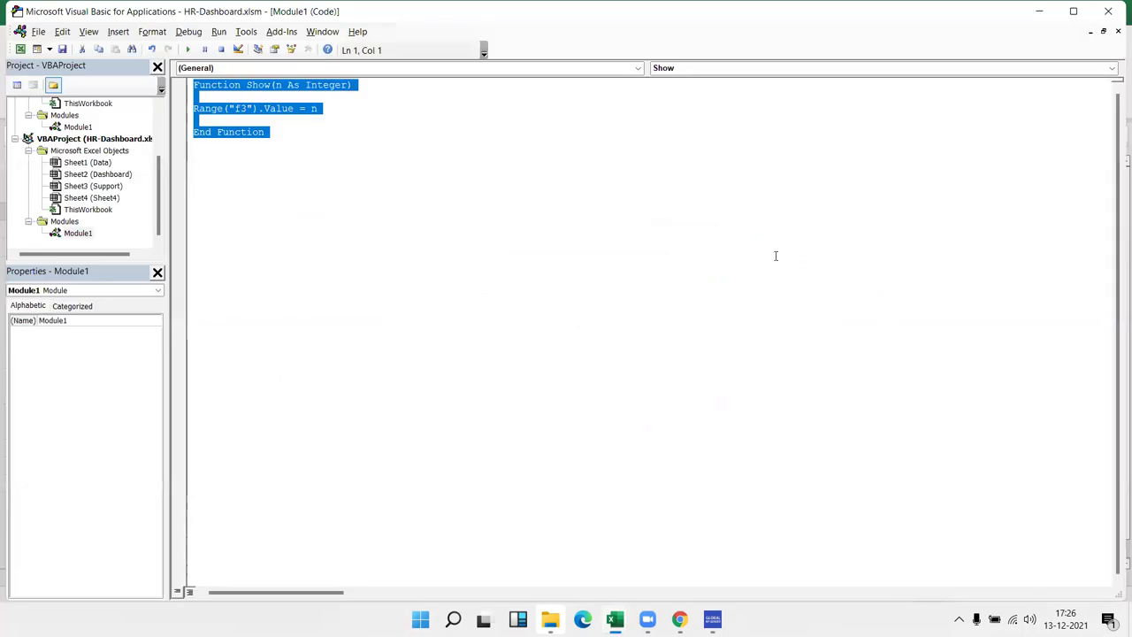
click(475, 270)
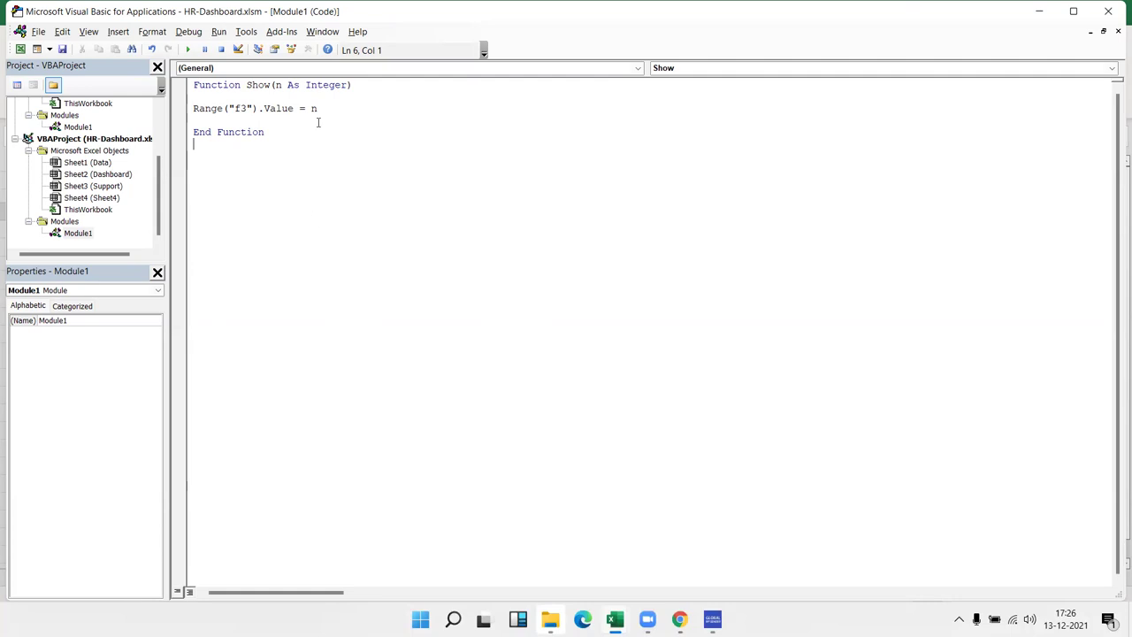
double_click(258, 85)
double_click(278, 84)
drag(292, 86, 315, 100)
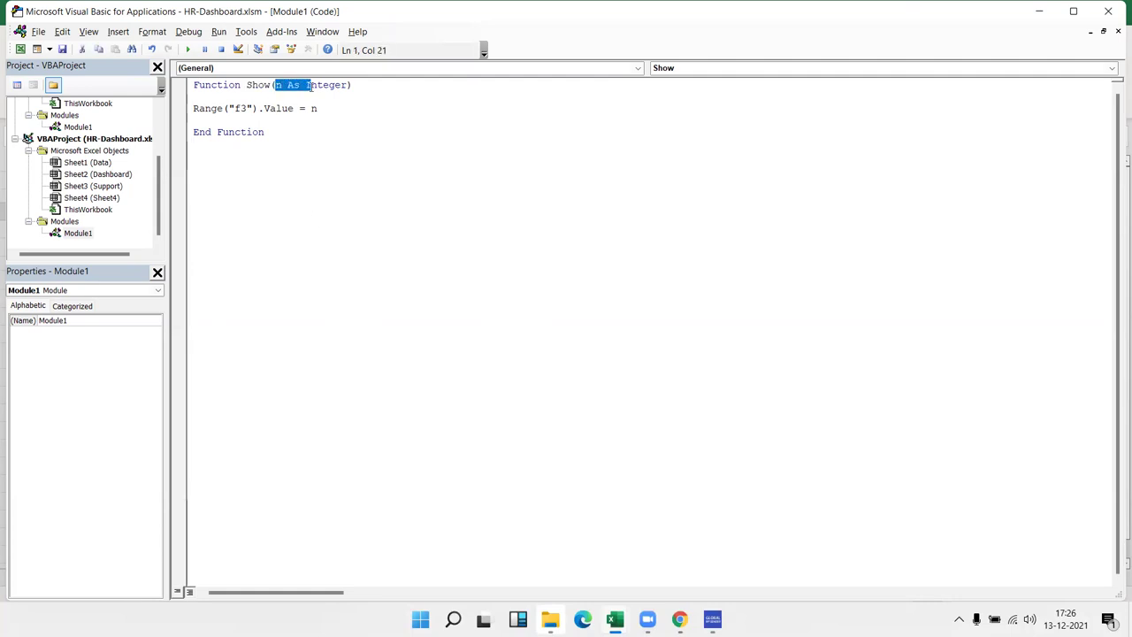
click(315, 103)
key(alt+F11)
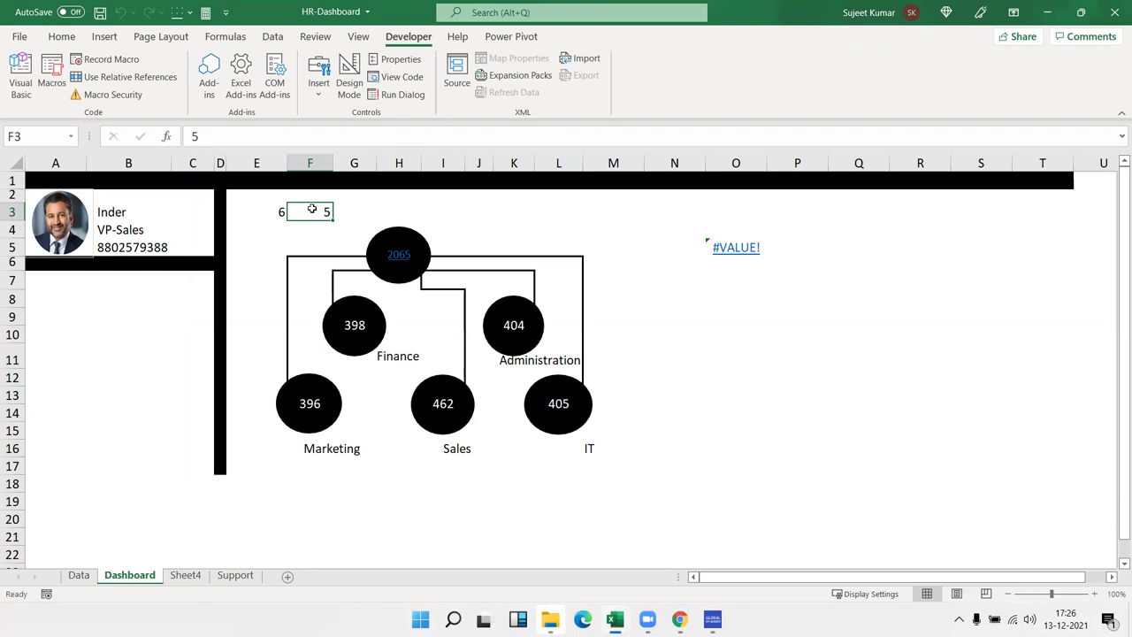
key(Right)
key(Right)
key(Right)
key(Right)
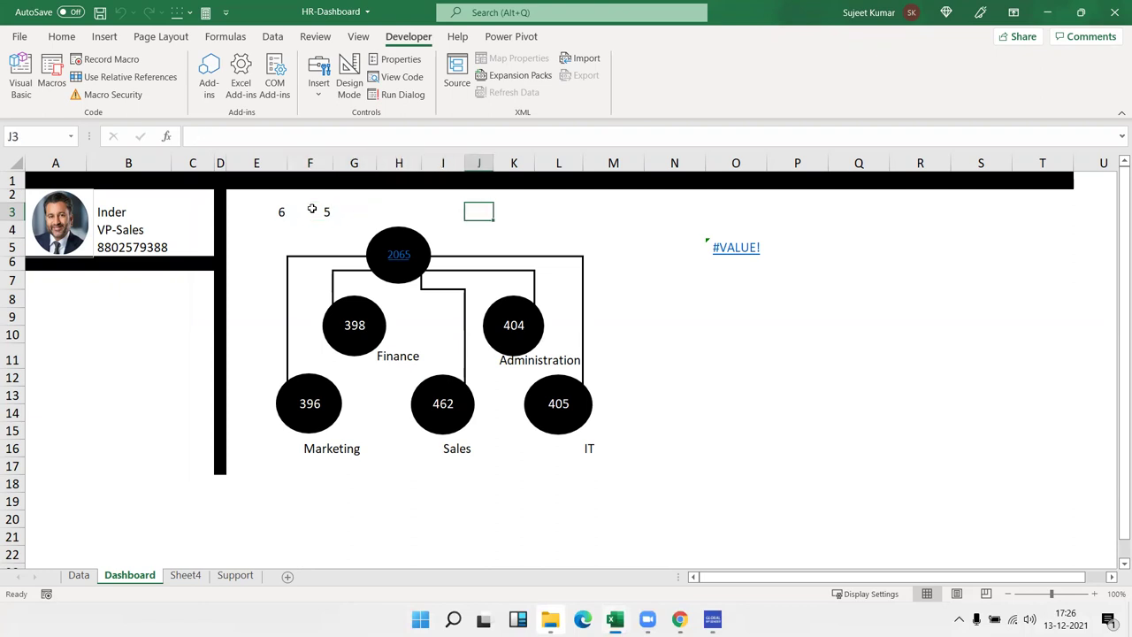
click(692, 320)
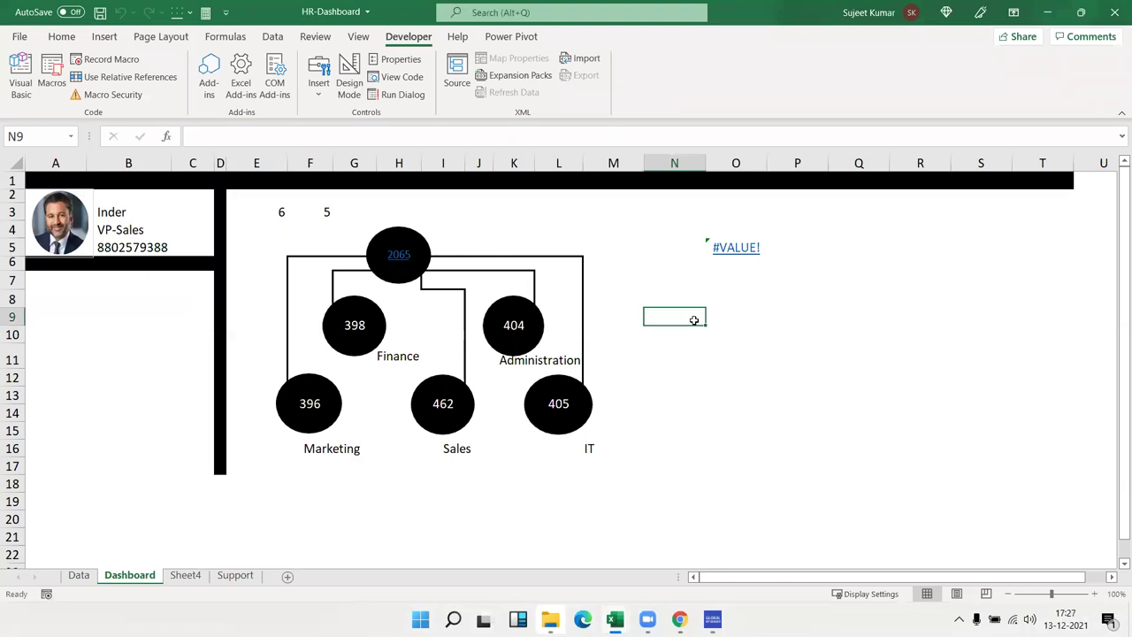
text(=HY)
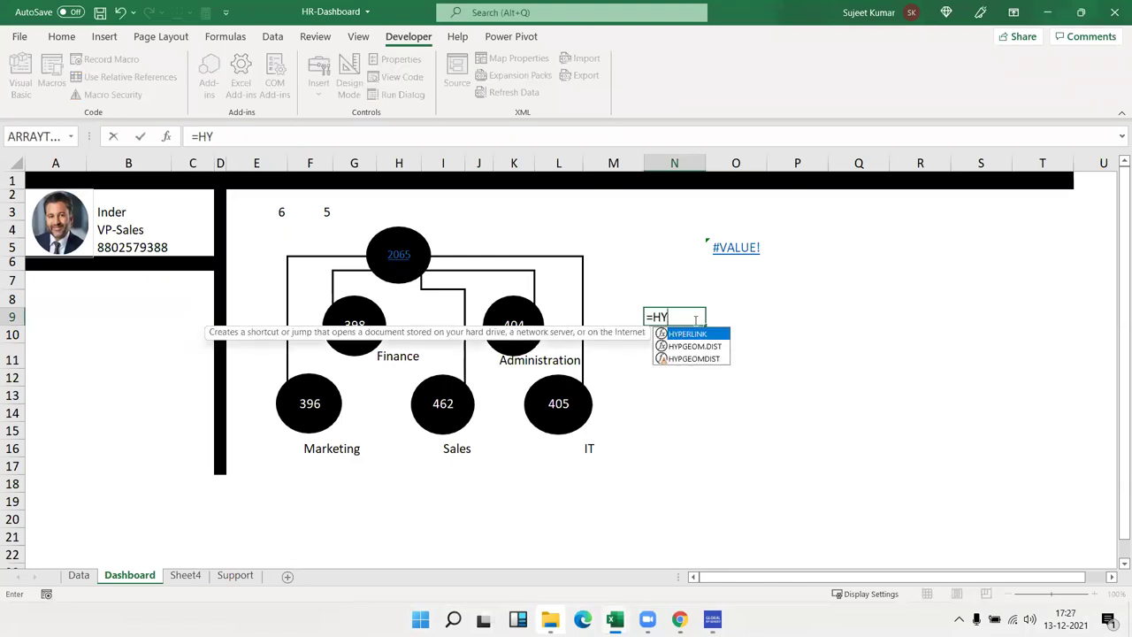
key(Tab)
text("WW)
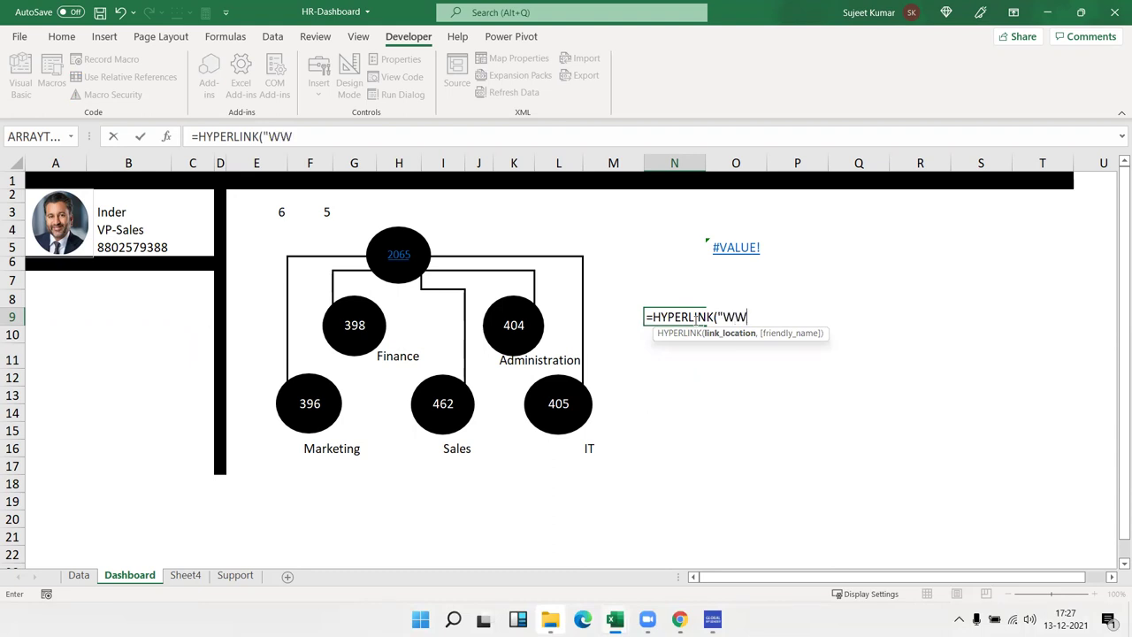
text(W.gOOGLE )
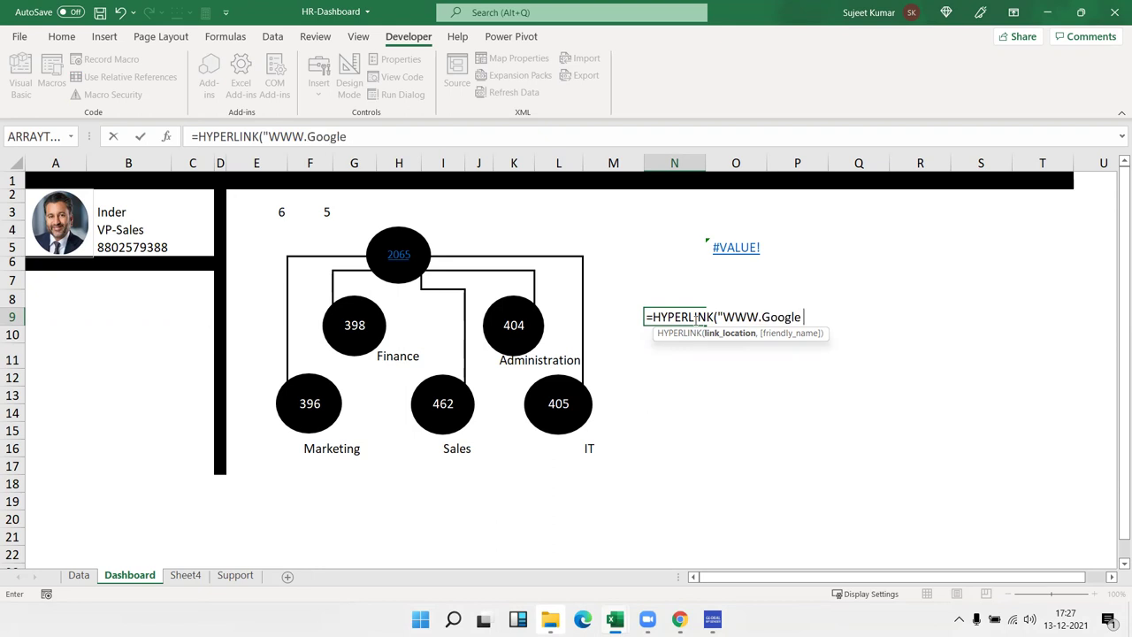
text(.com")
key(Return)
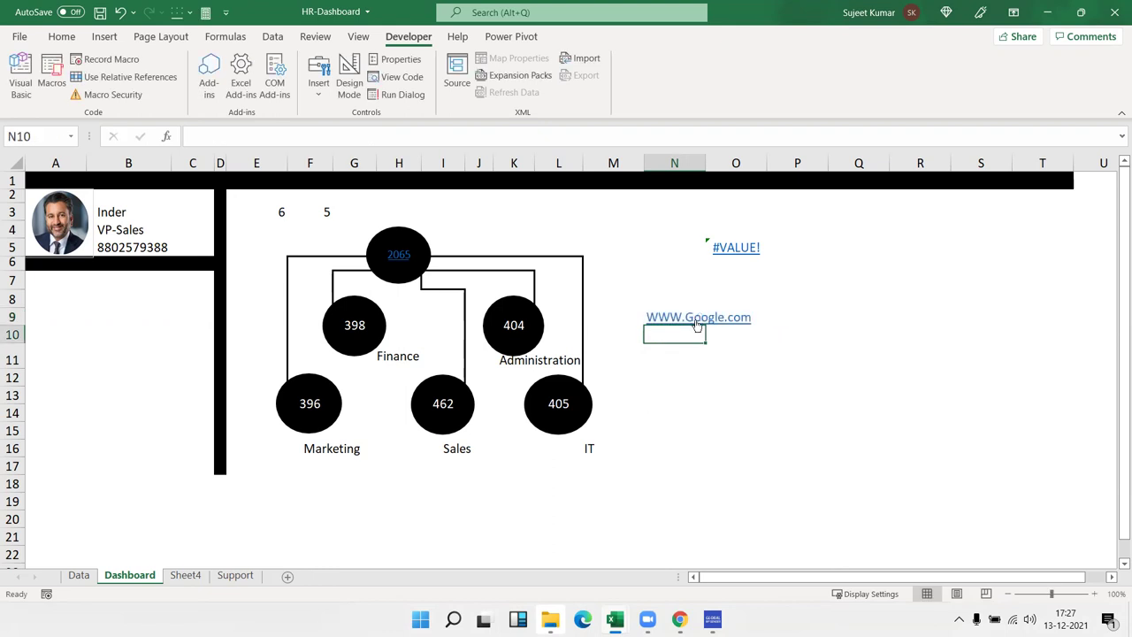
click(700, 372)
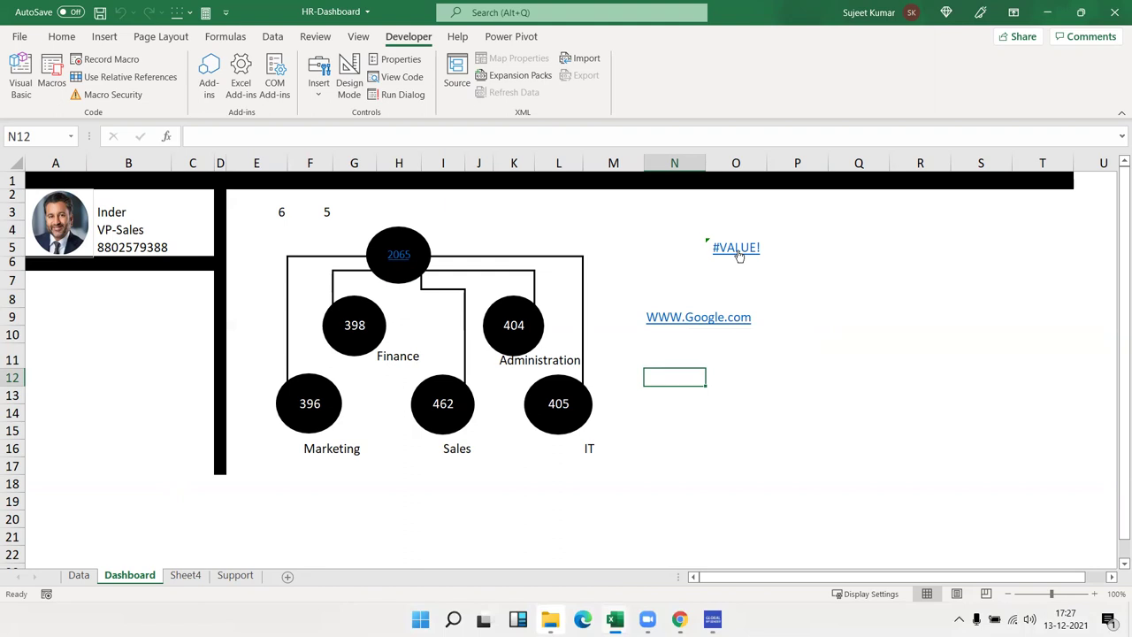
click(327, 212)
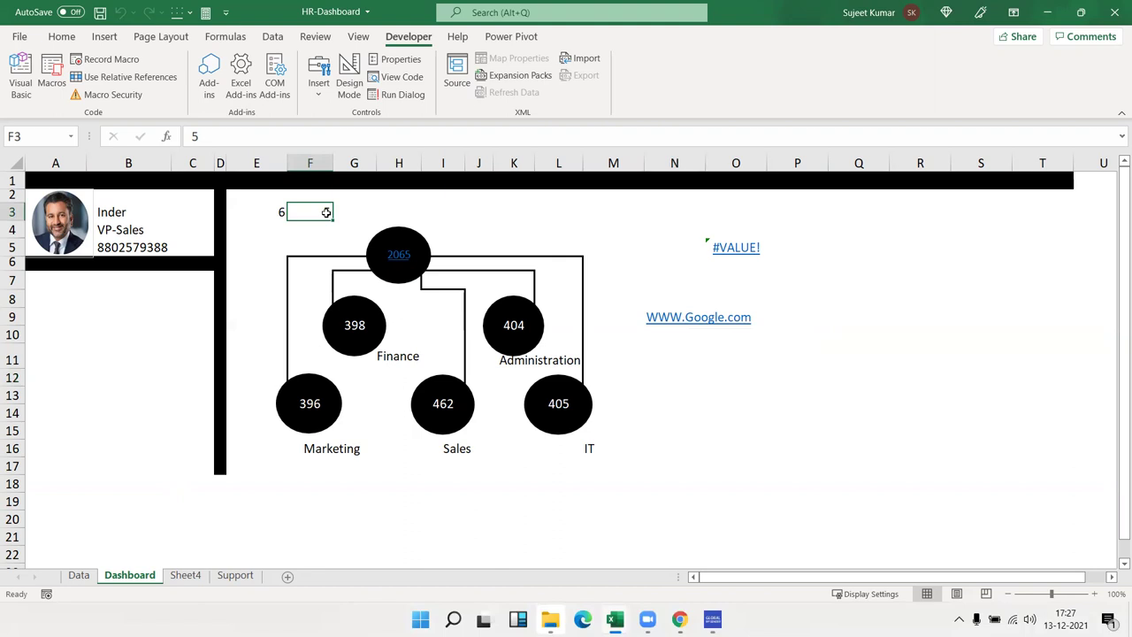
Step: Rewrite H5's total formula as =IFERROR(HYPERLINK(Show(1)),Support!B7)
click(451, 249)
key(Left)
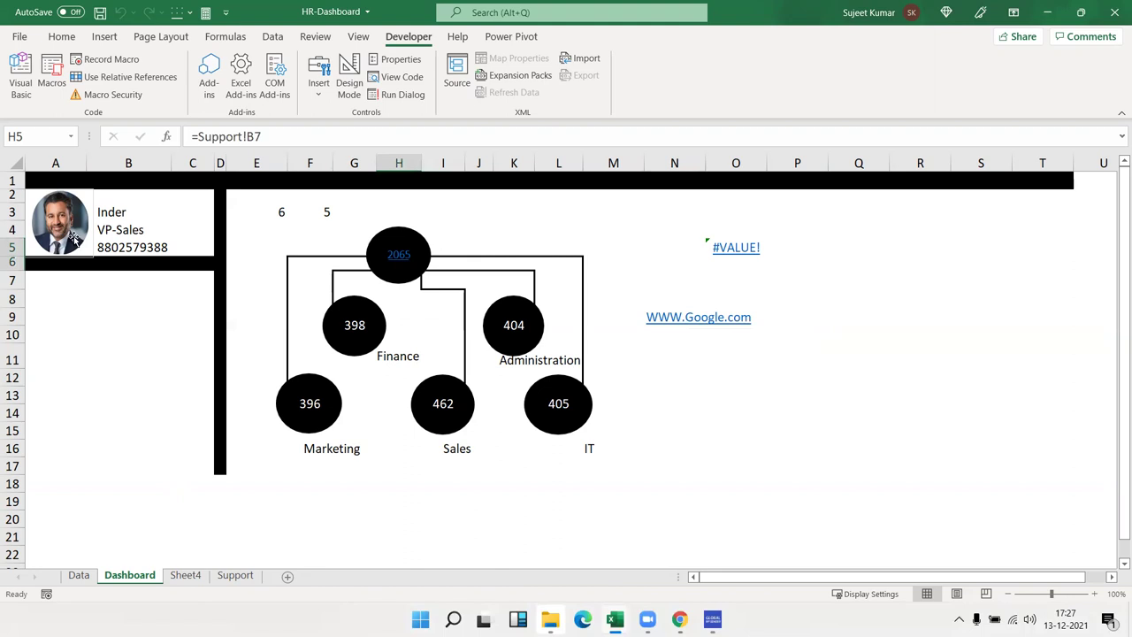
click(198, 136)
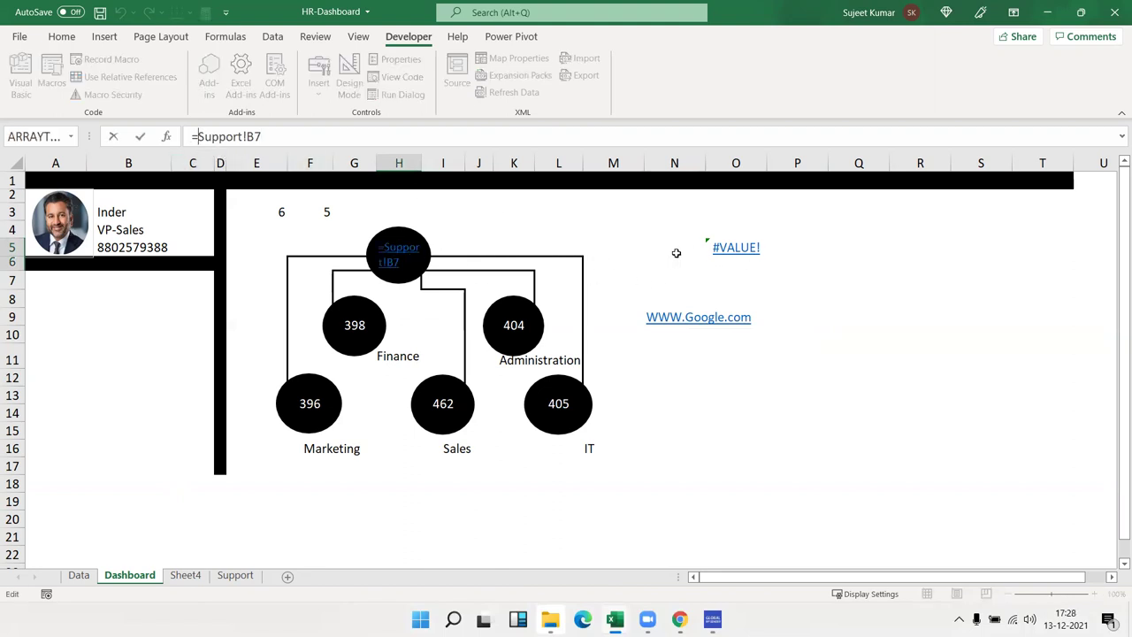
key(Escape)
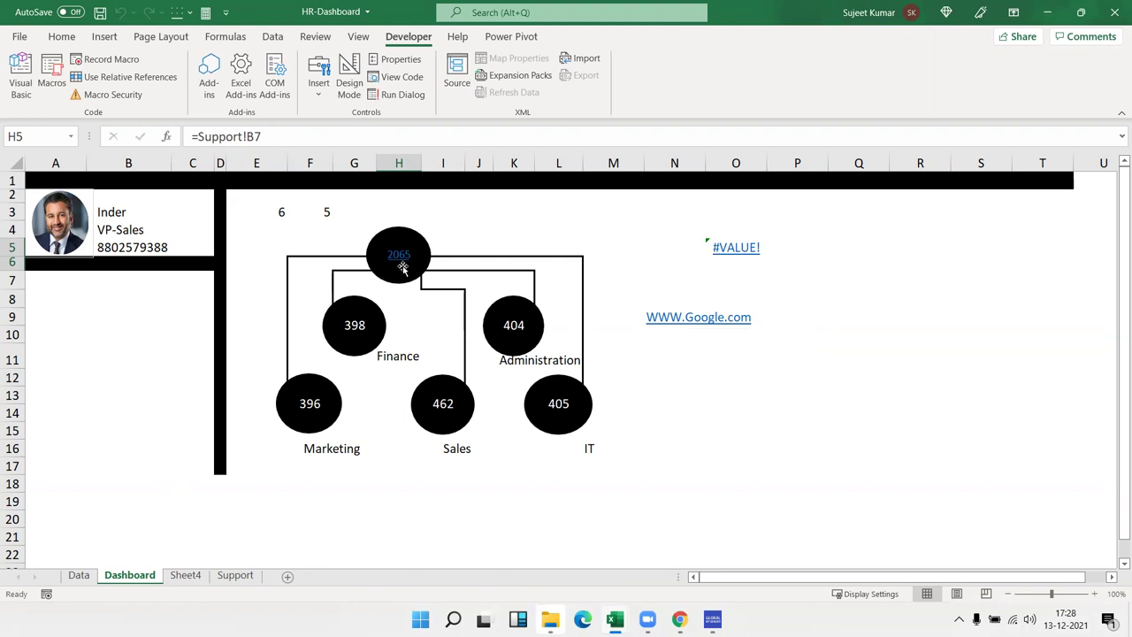
click(197, 137)
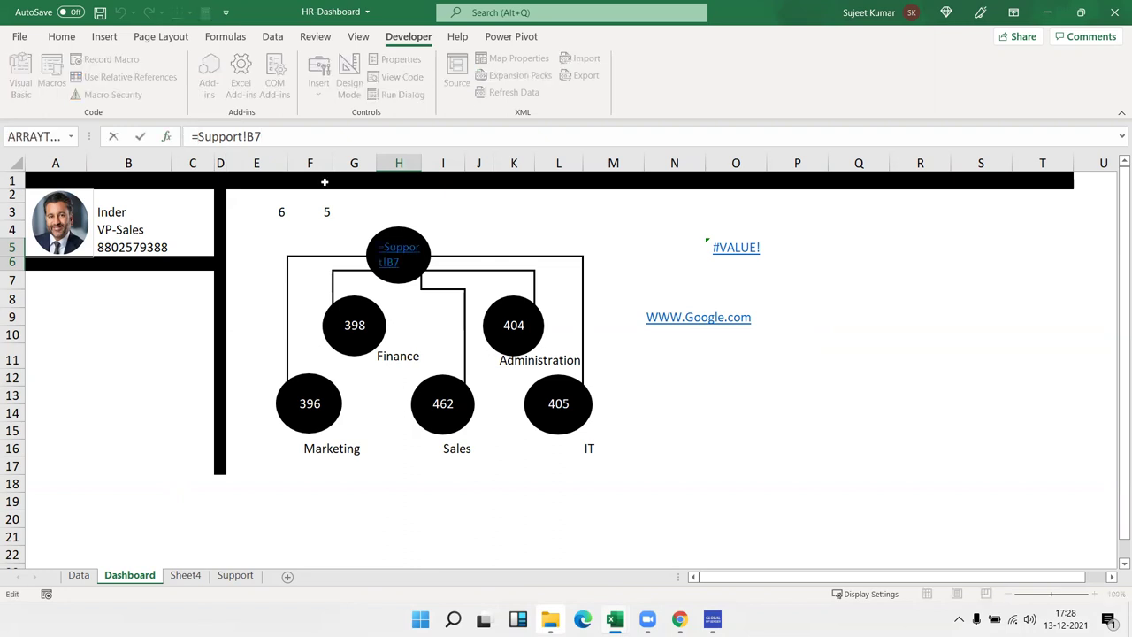
text(IF)
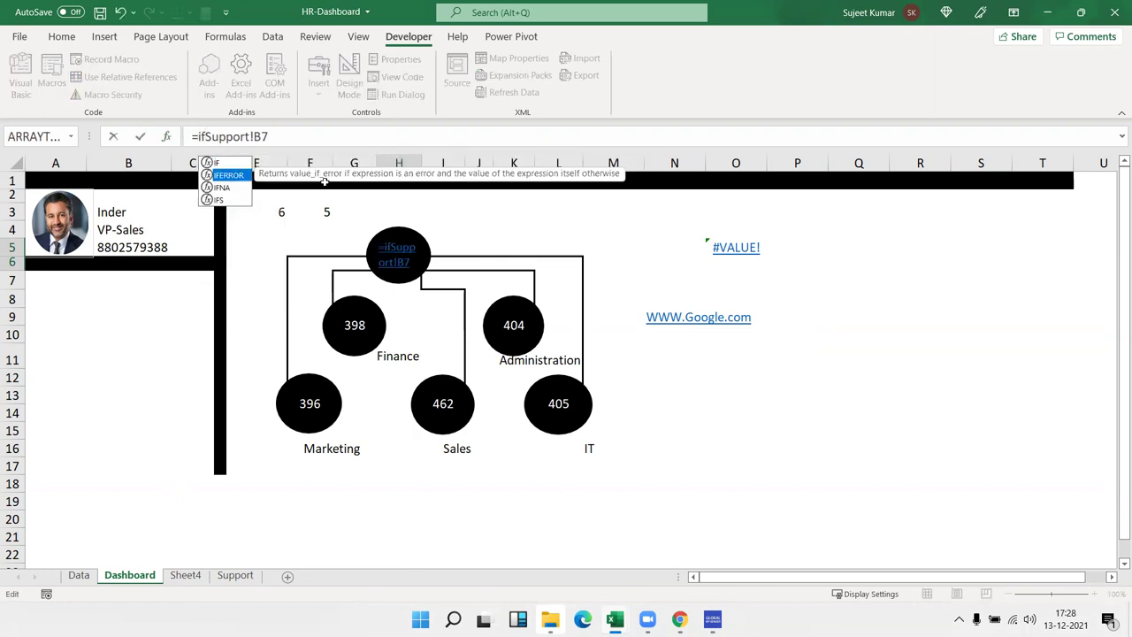
text(ERROR(HY)
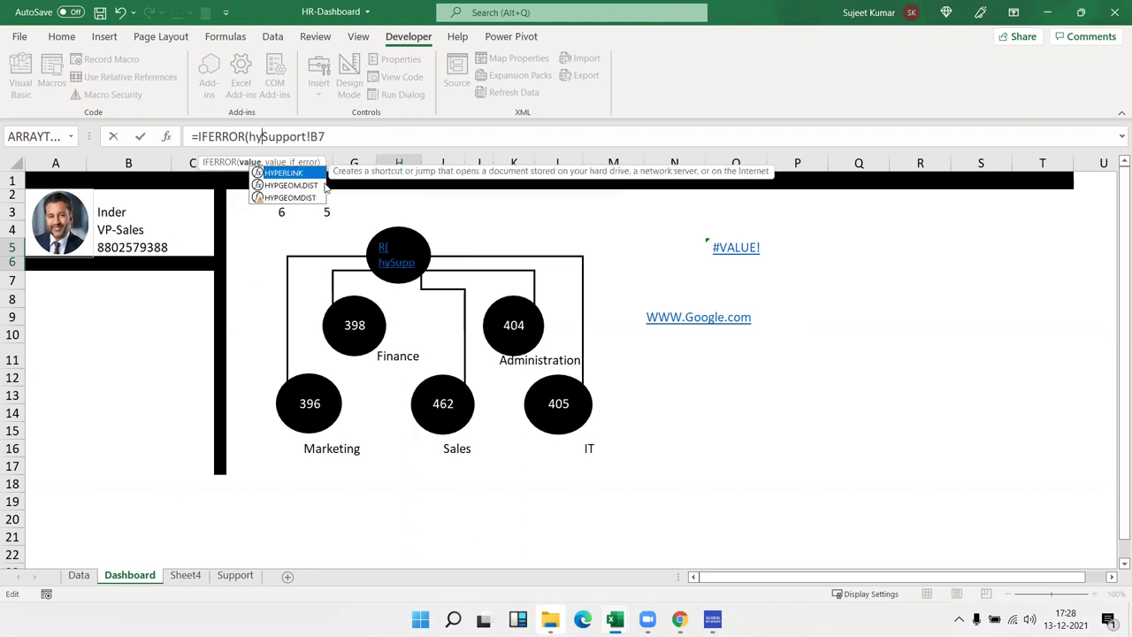
key(Tab)
text(Show()
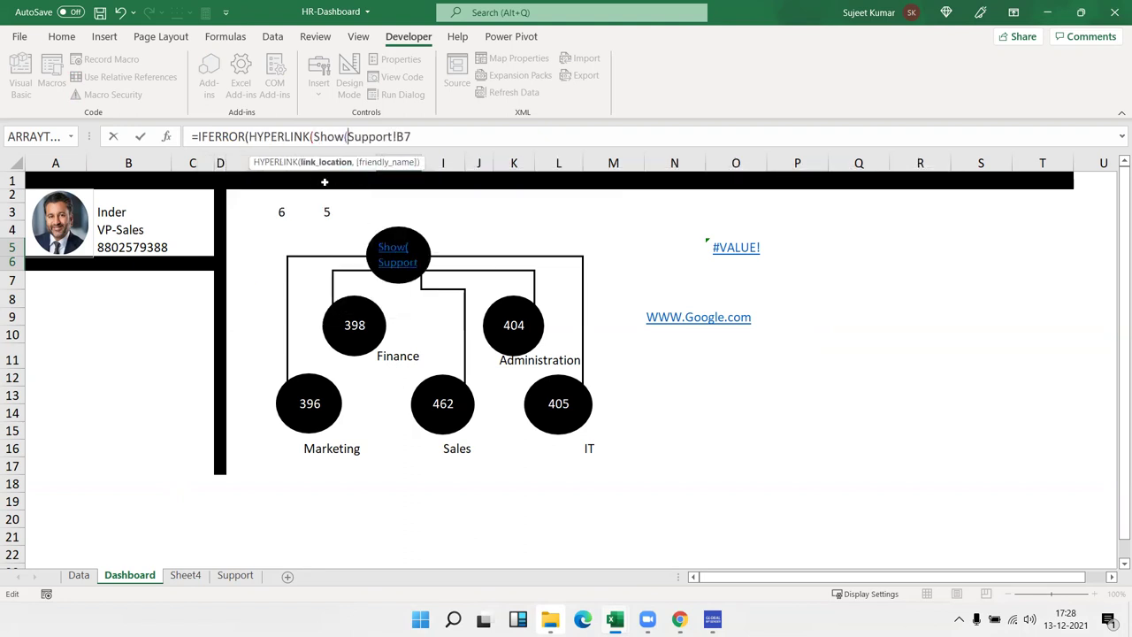
text(1)
text())
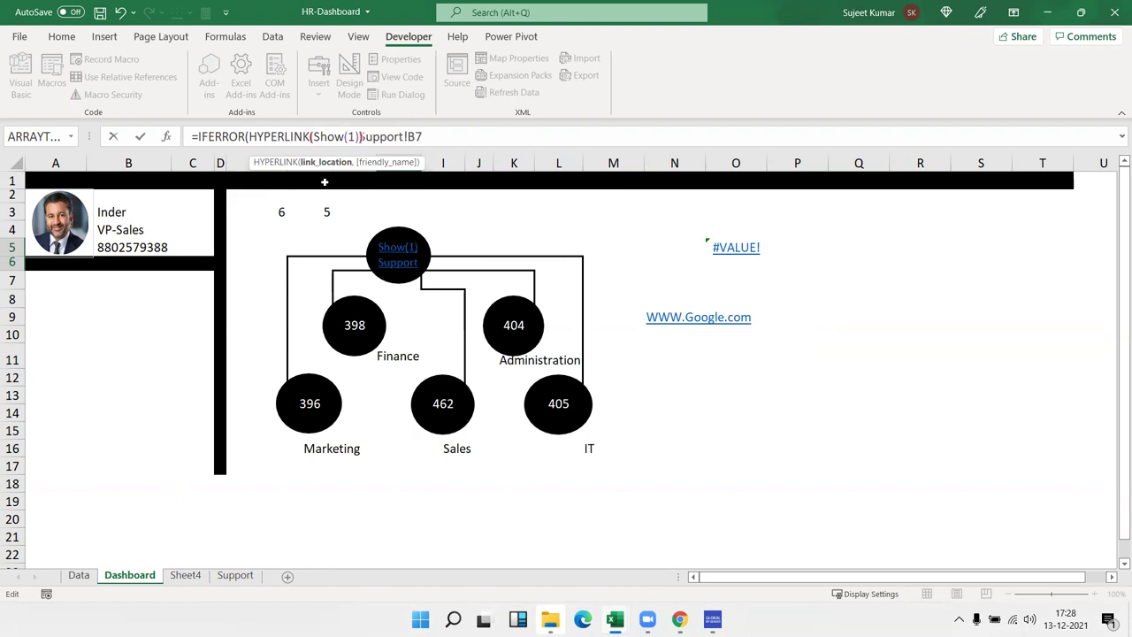
text(,)
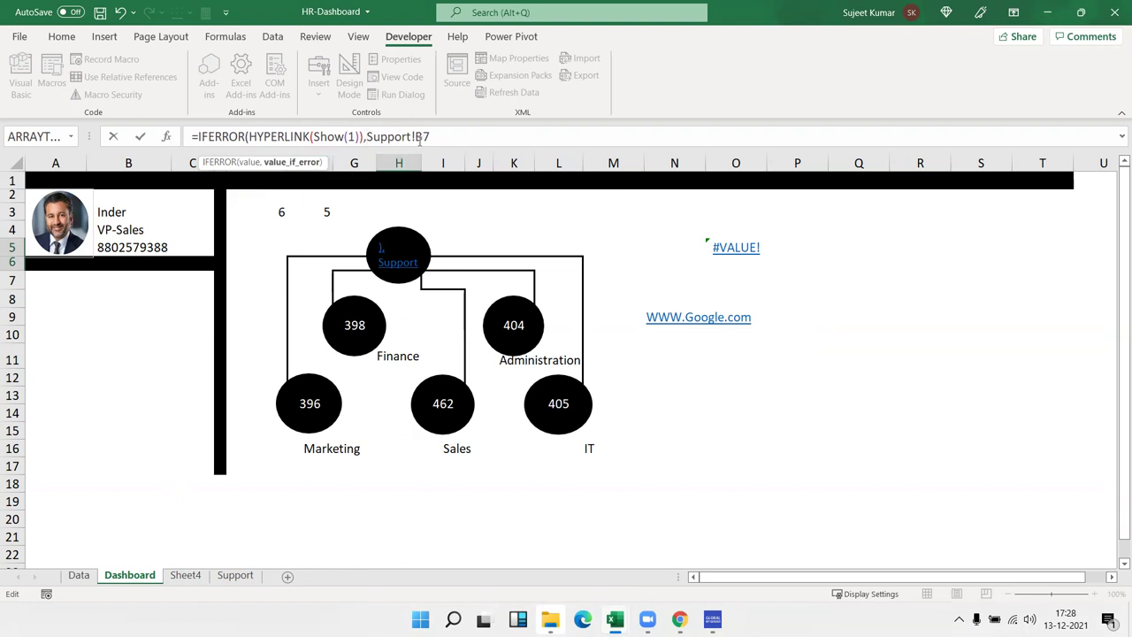
key(Return)
key(Return)
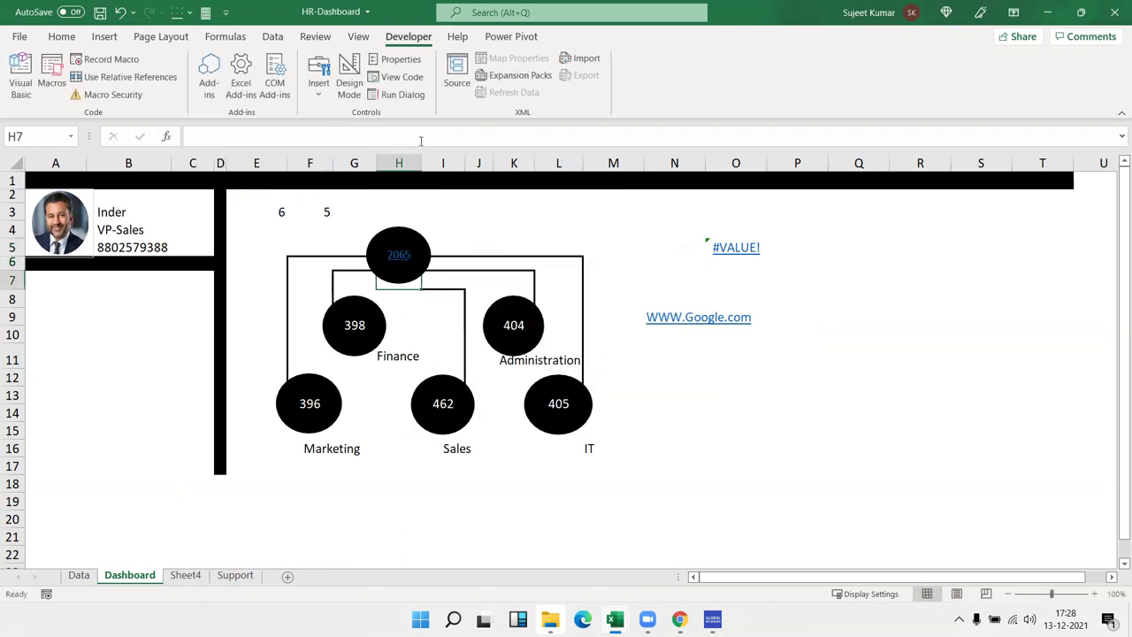
click(823, 504)
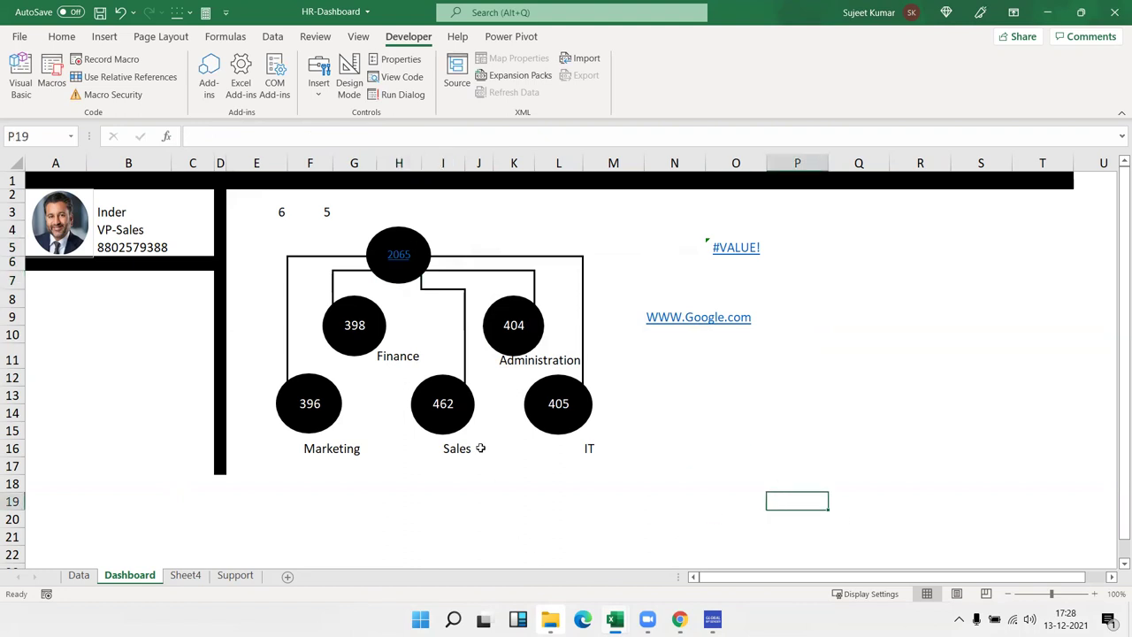
click(401, 262)
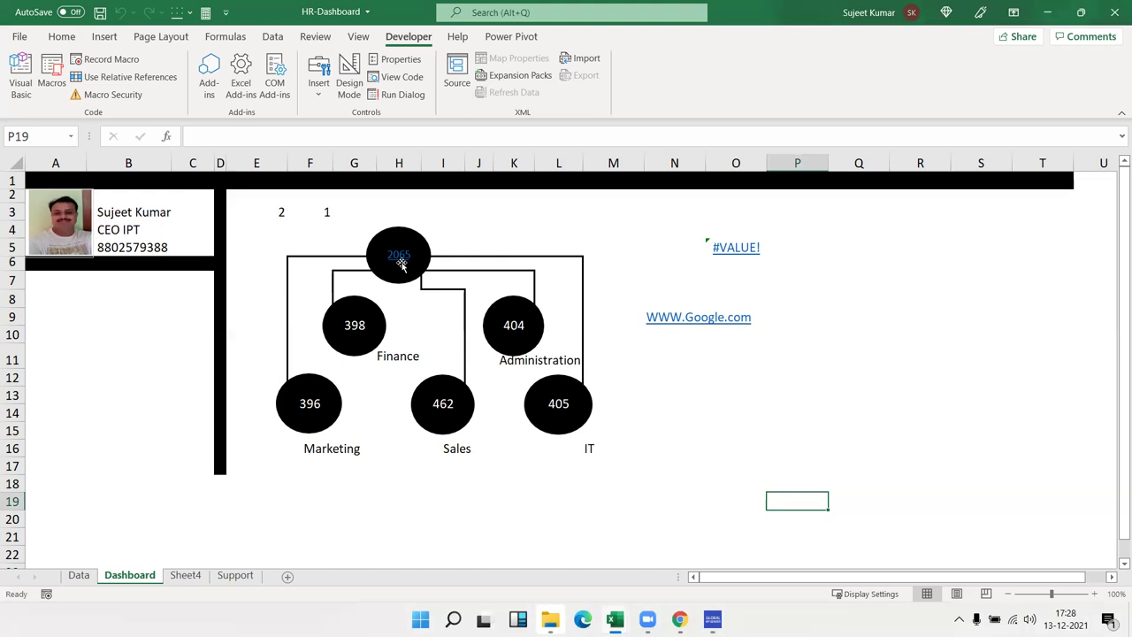
click(320, 228)
click(469, 252)
key(Left)
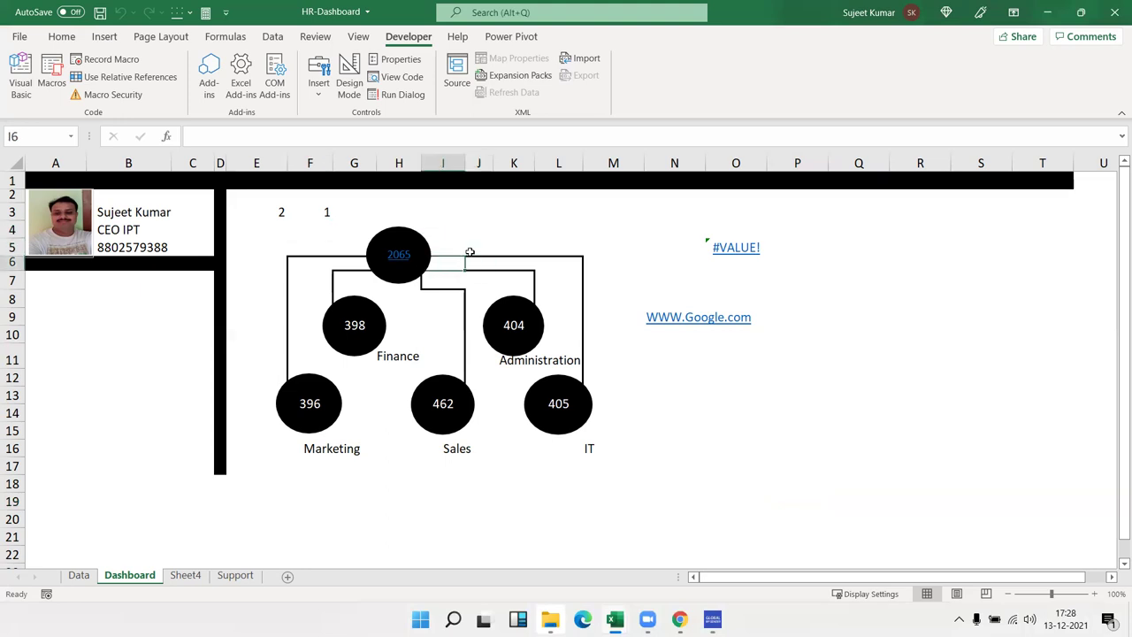
key(Left)
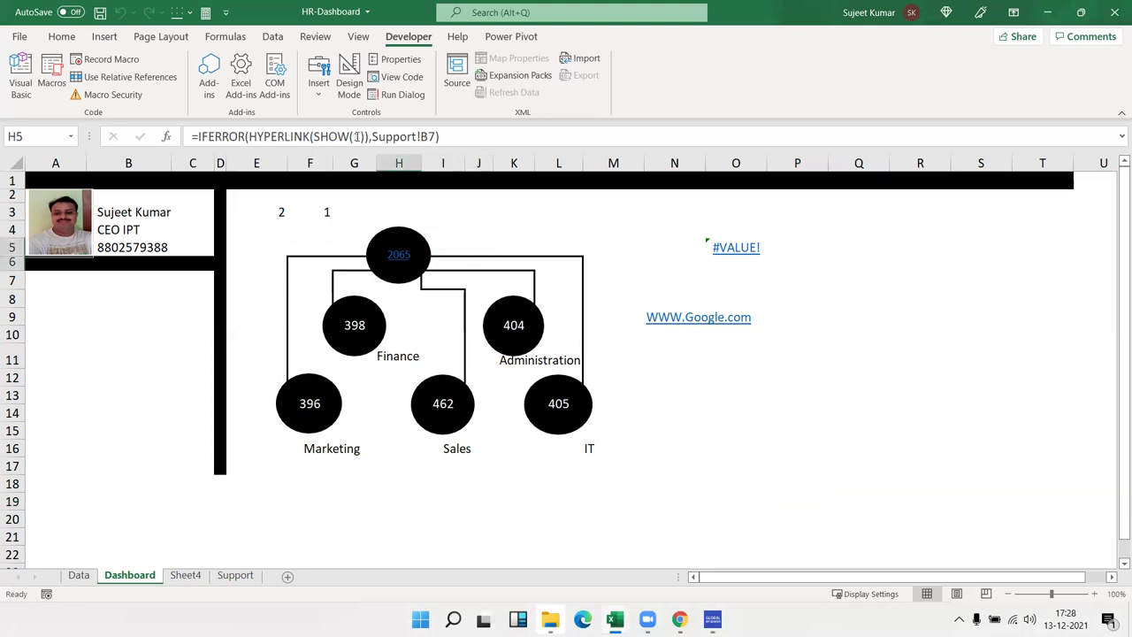
click(357, 136)
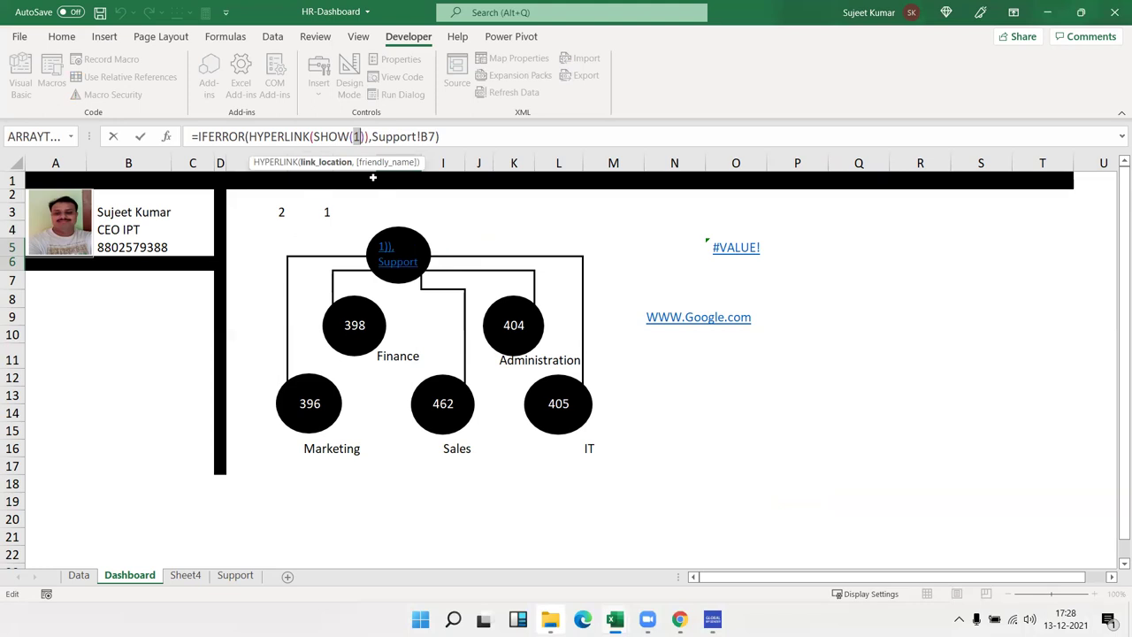
key(Escape)
key(F2)
key(Escape)
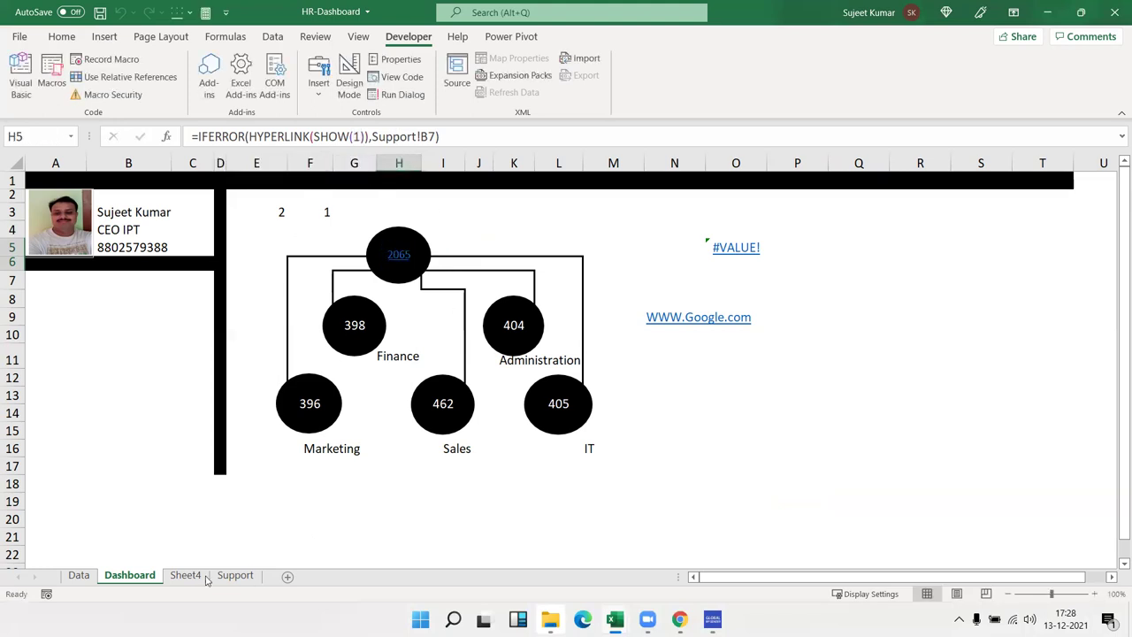
click(179, 576)
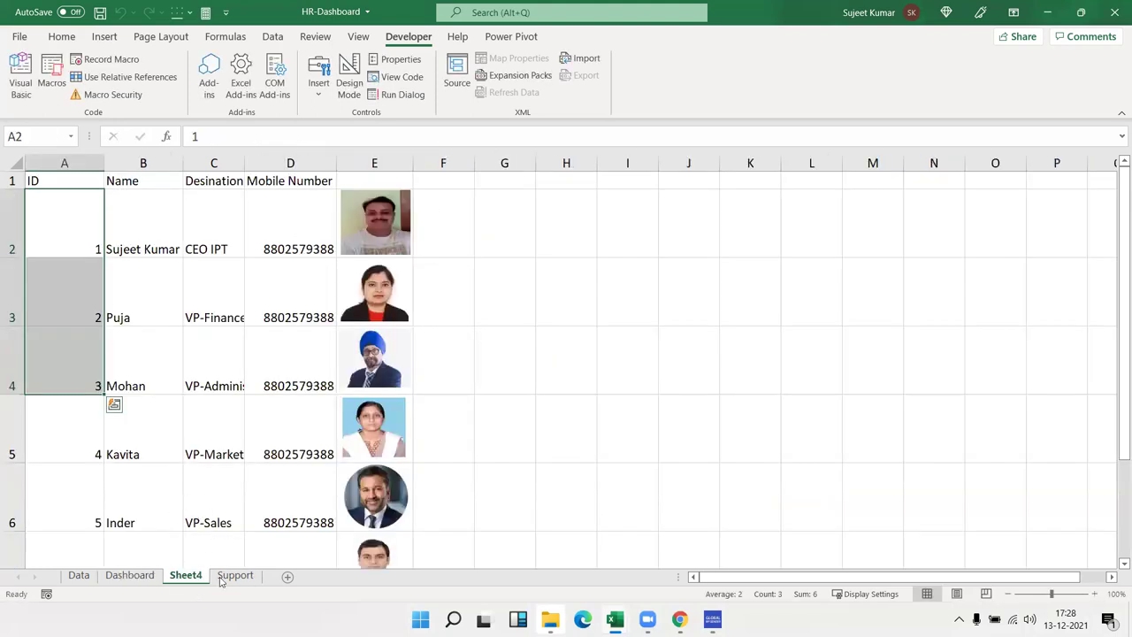
click(223, 576)
click(140, 290)
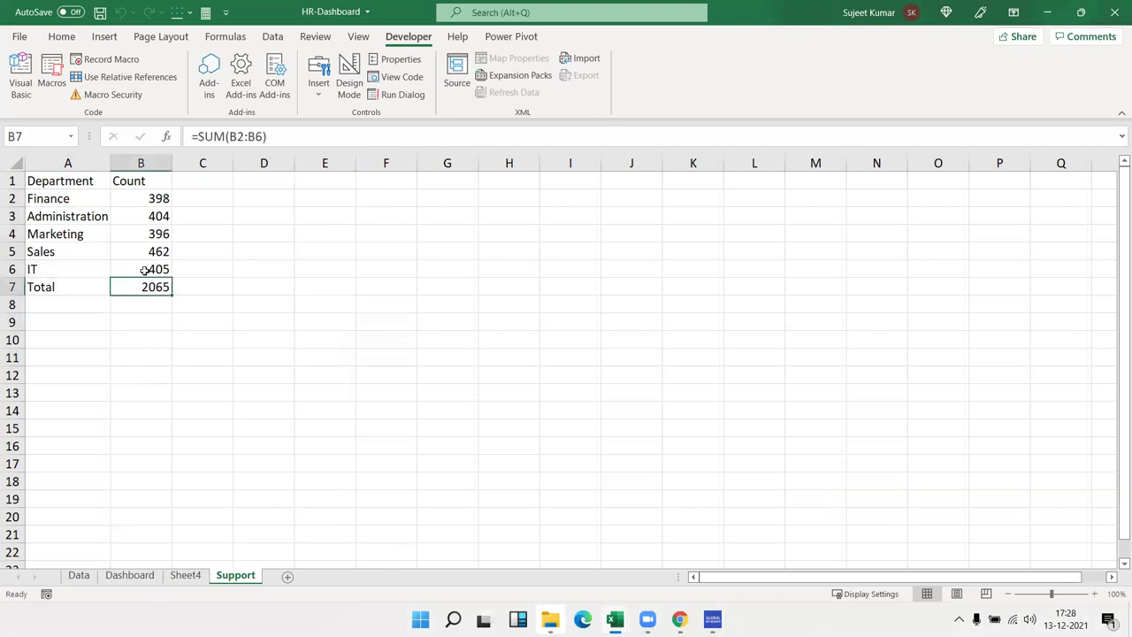
click(143, 577)
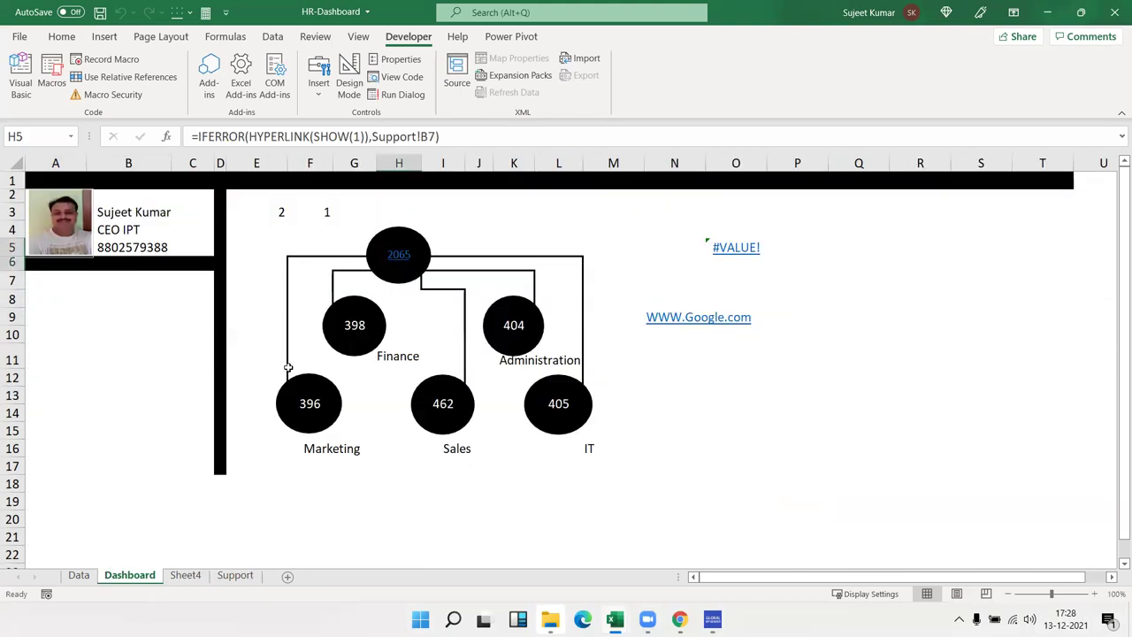
click(325, 294)
Step: Inspect the Finance bubble formula in G9 and its Support!B2 count source
key(Down)
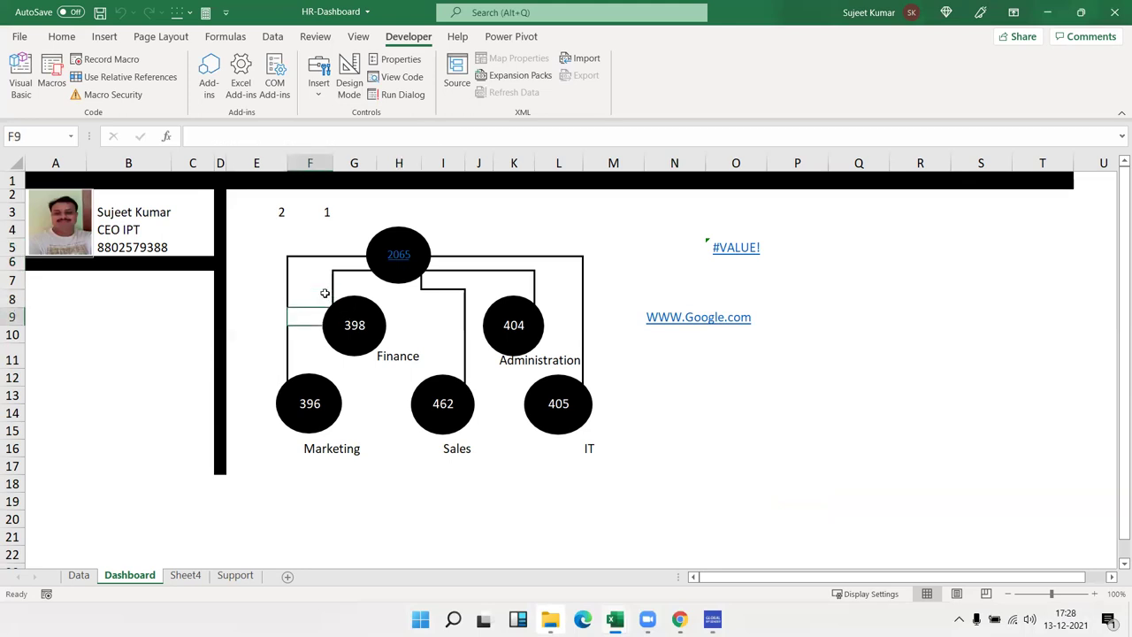
key(Right)
click(316, 132)
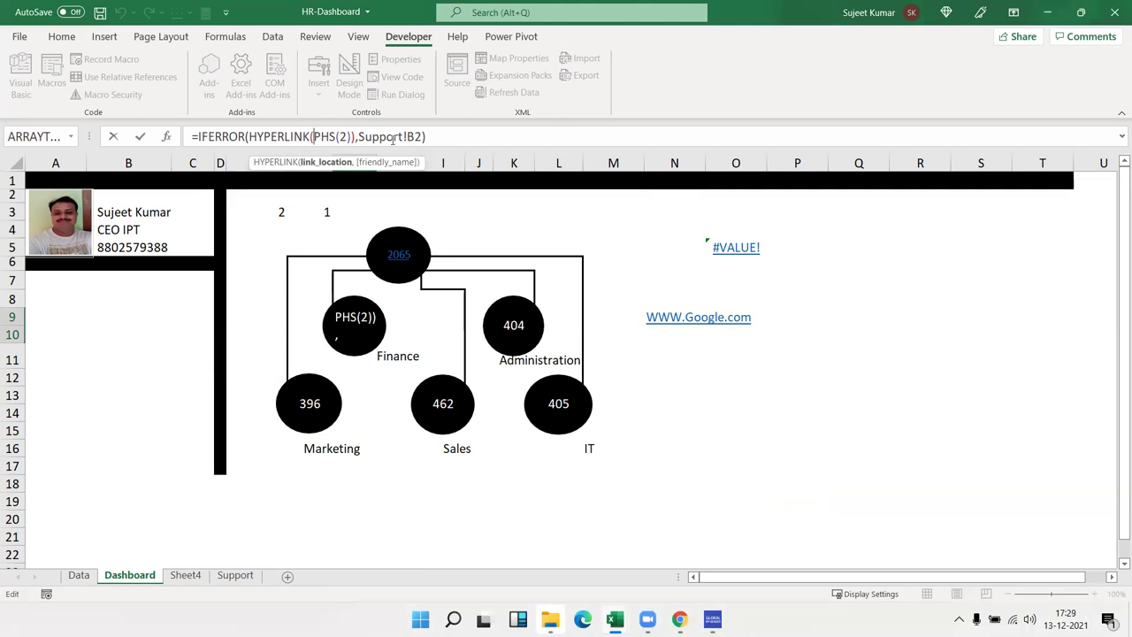
key(Escape)
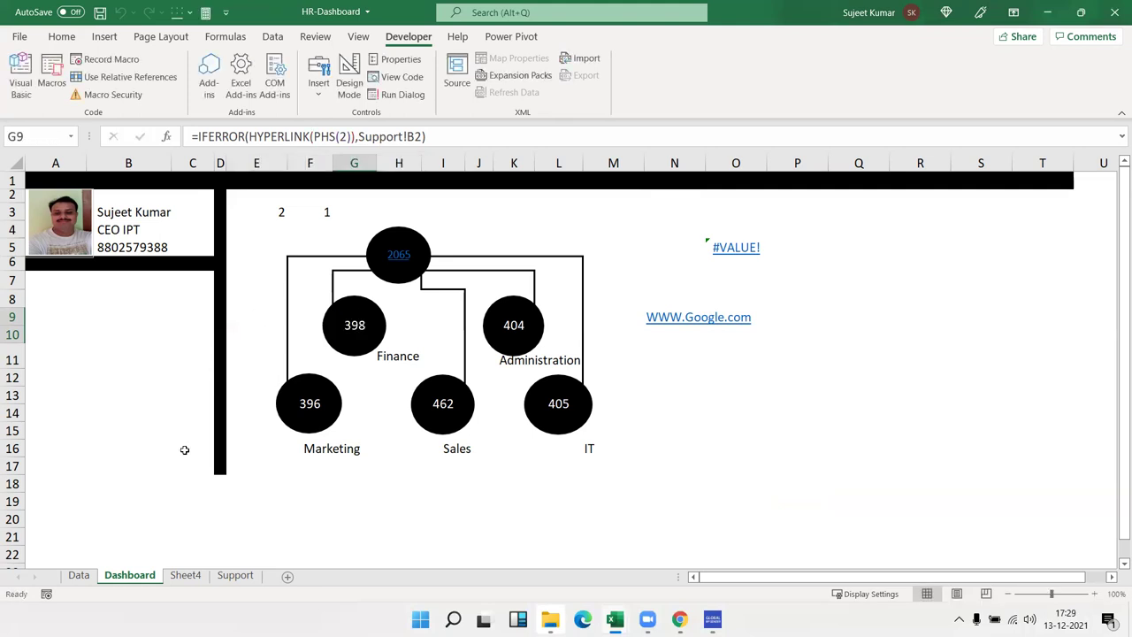
click(235, 575)
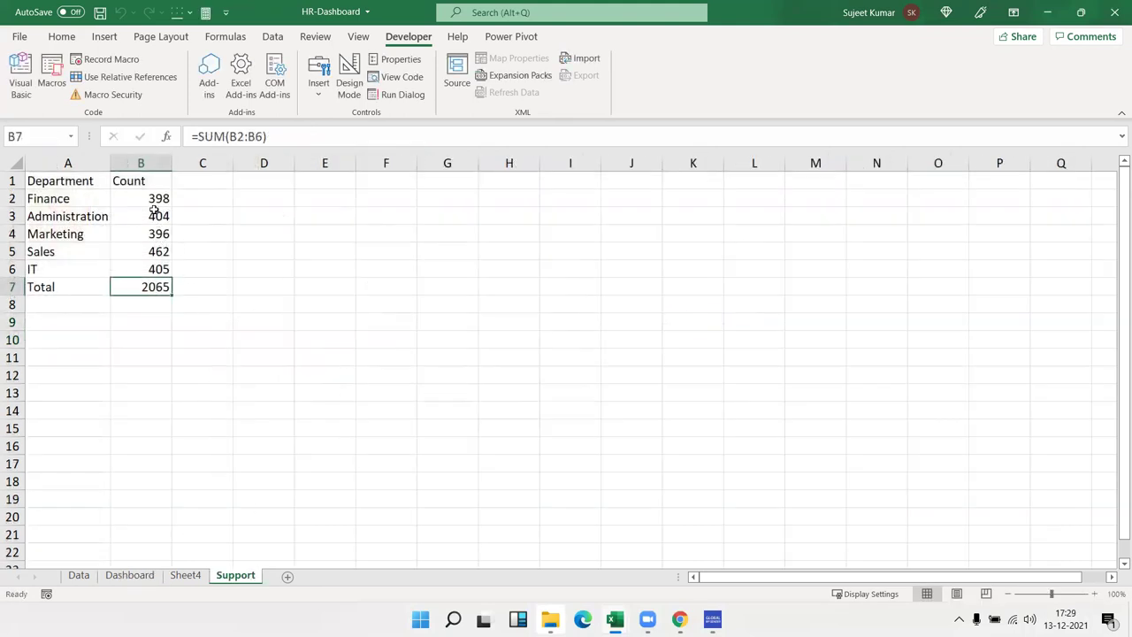
click(154, 203)
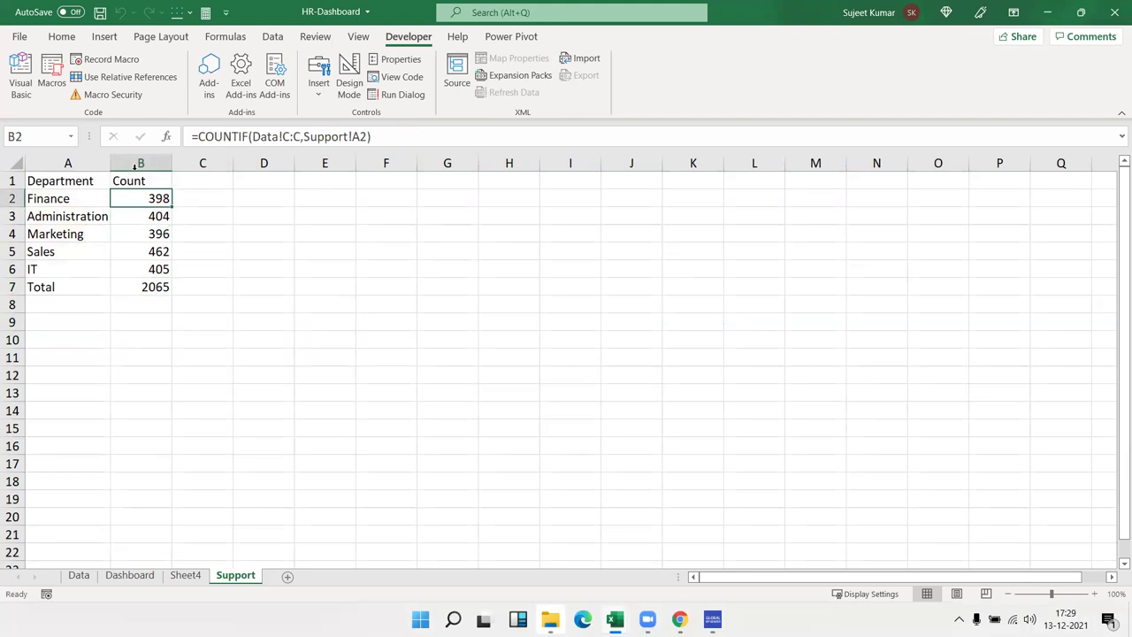
click(133, 575)
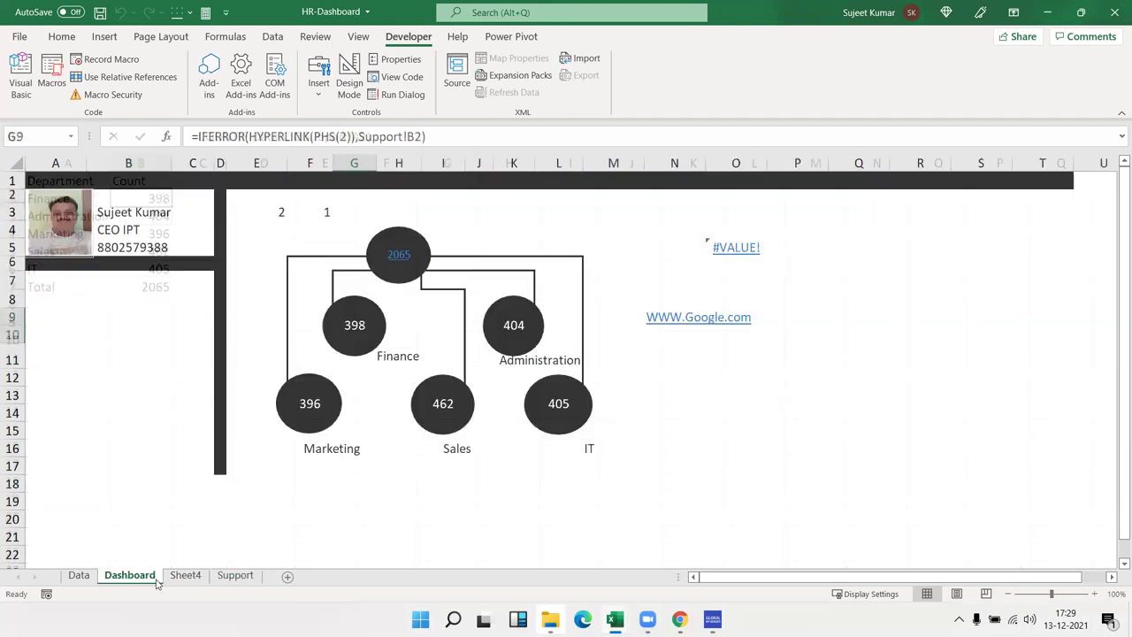
drag(379, 136, 425, 137)
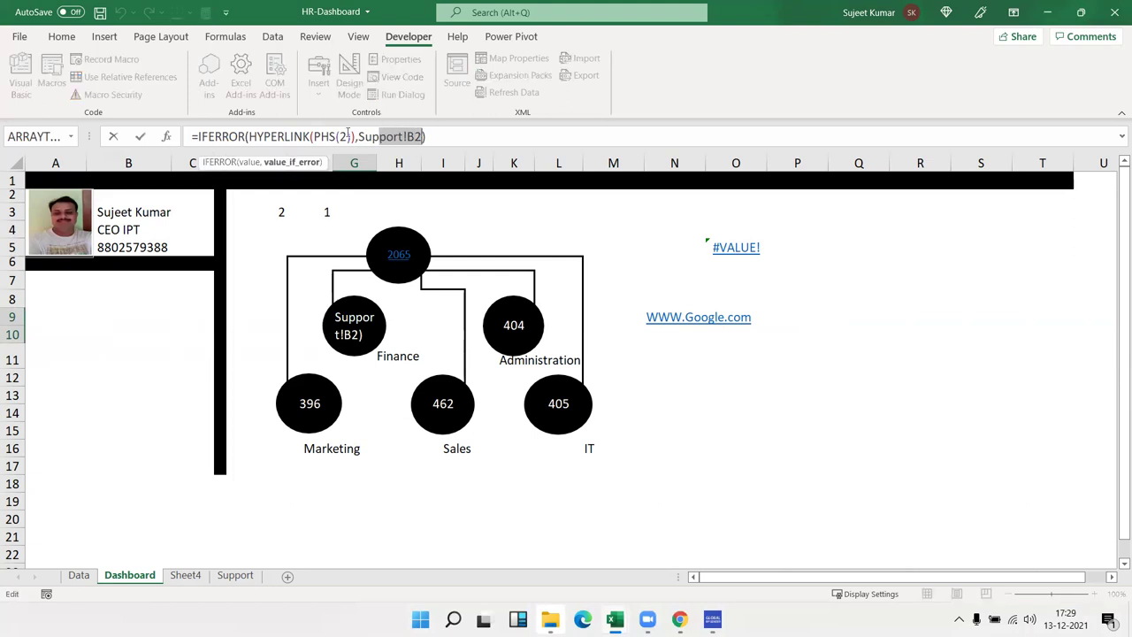
key(Return)
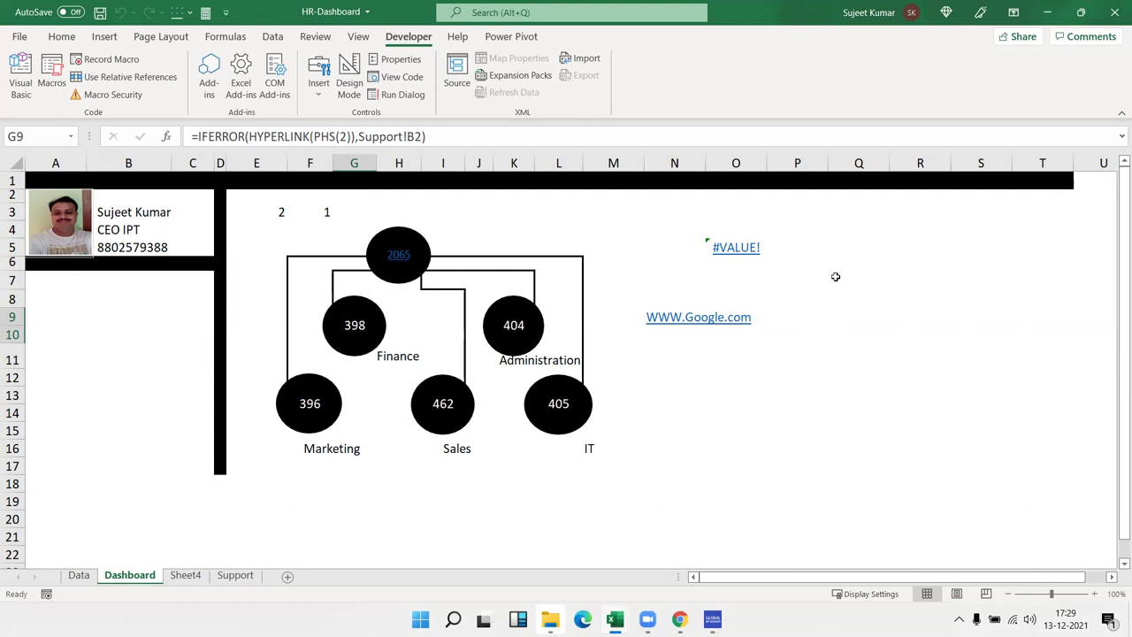
Step: Replace PHS with Show in the Finance (G9) and Administration (K9) bubble formulas
double_click(325, 136)
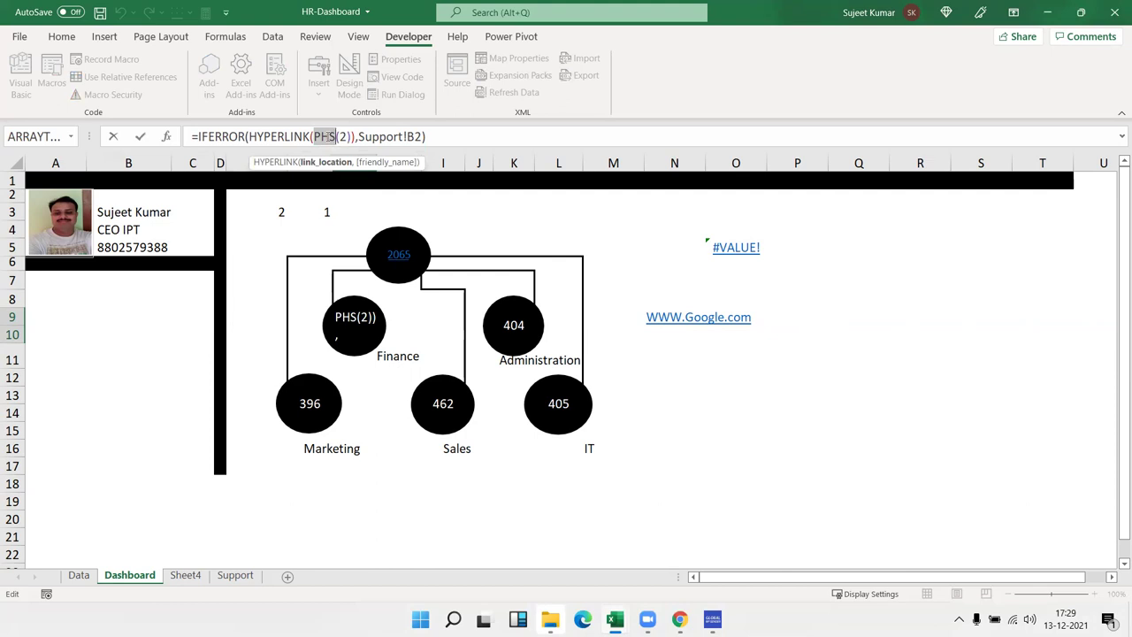
text(Show)
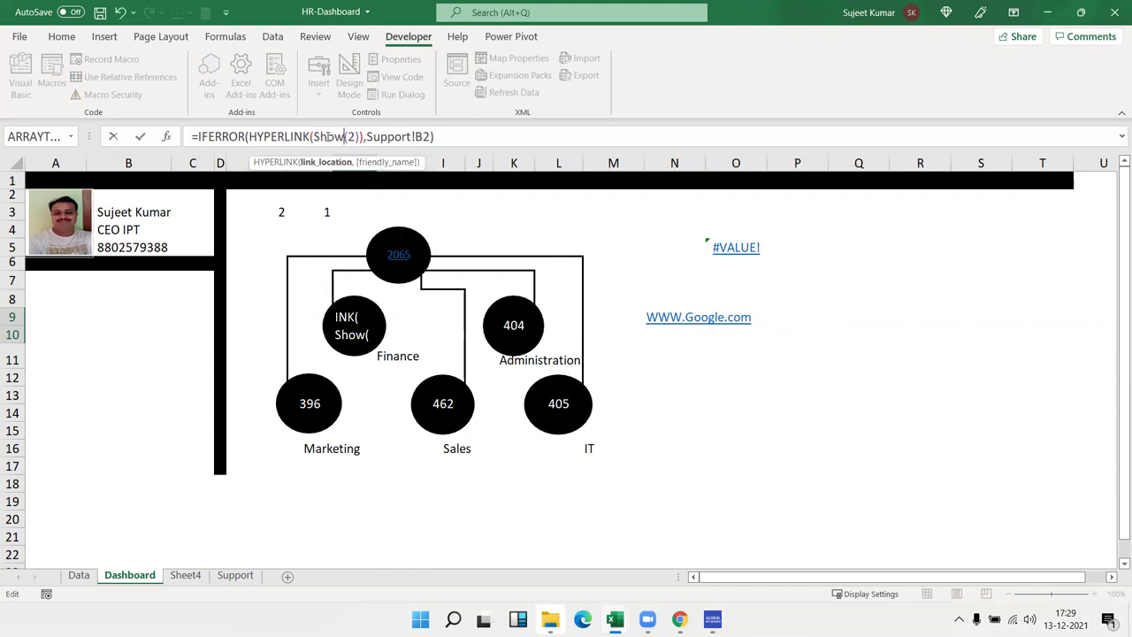
key(Return)
key(Up)
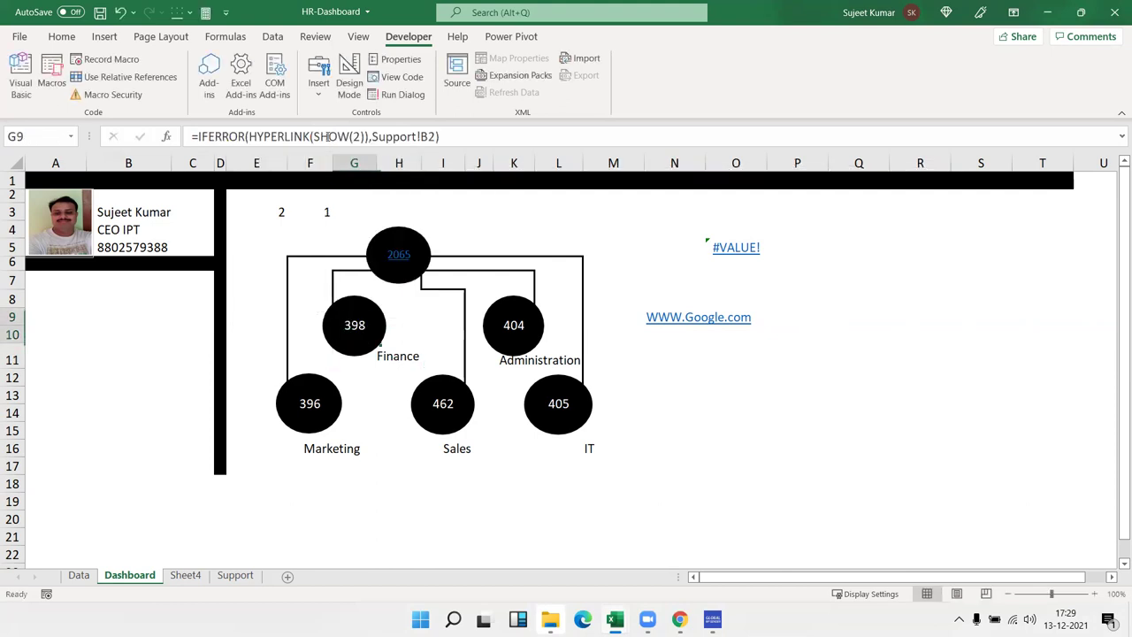
key(Right)
key(Right)
key(Right)
key(Right)
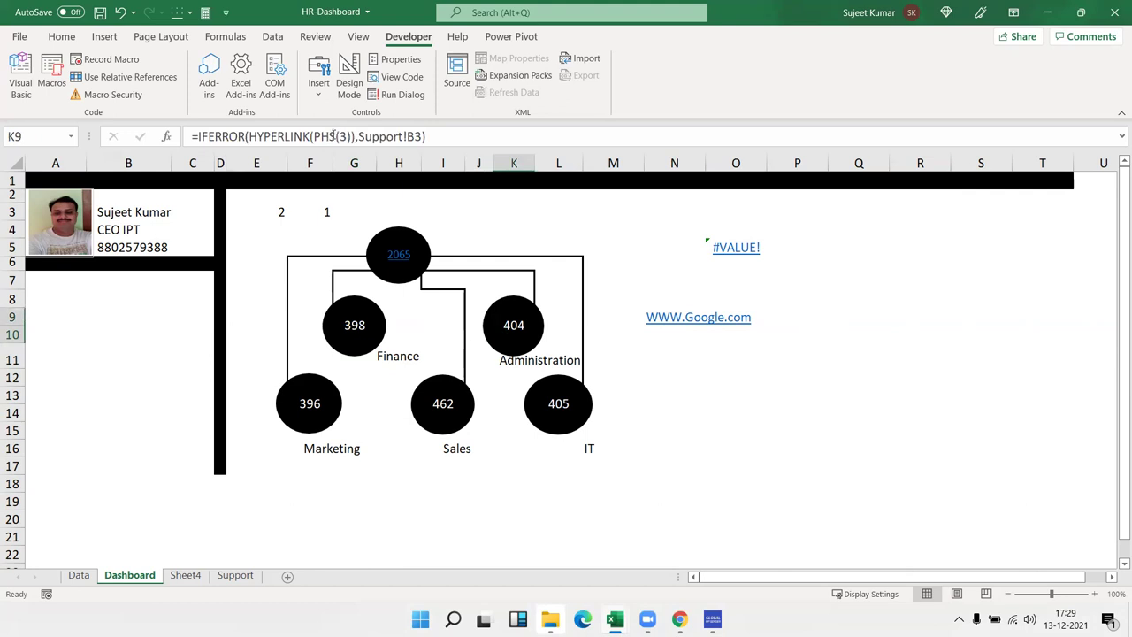
double_click(333, 135)
text(Show)
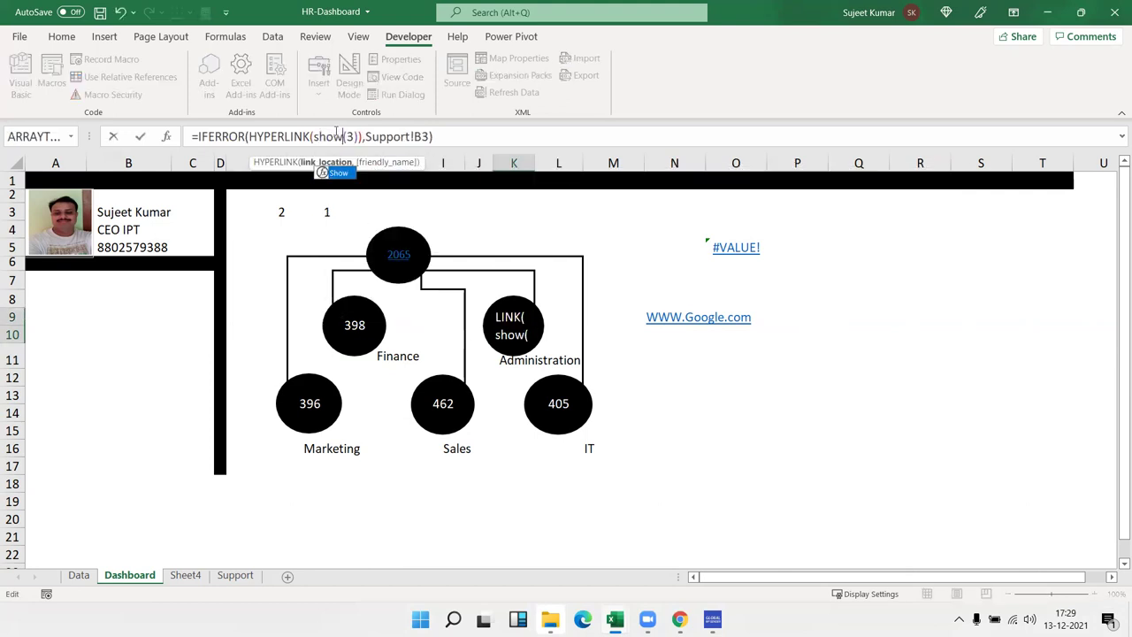
key(Return)
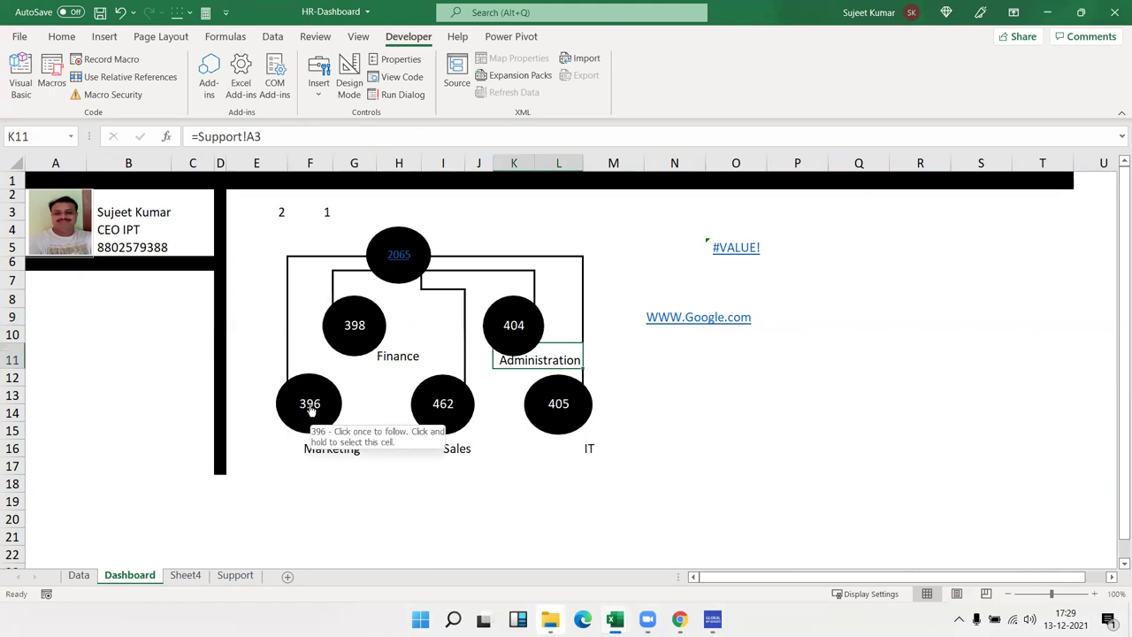
Step: Replace PHS with Show in the Marketing bubble formula in F13
click(270, 395)
key(Down)
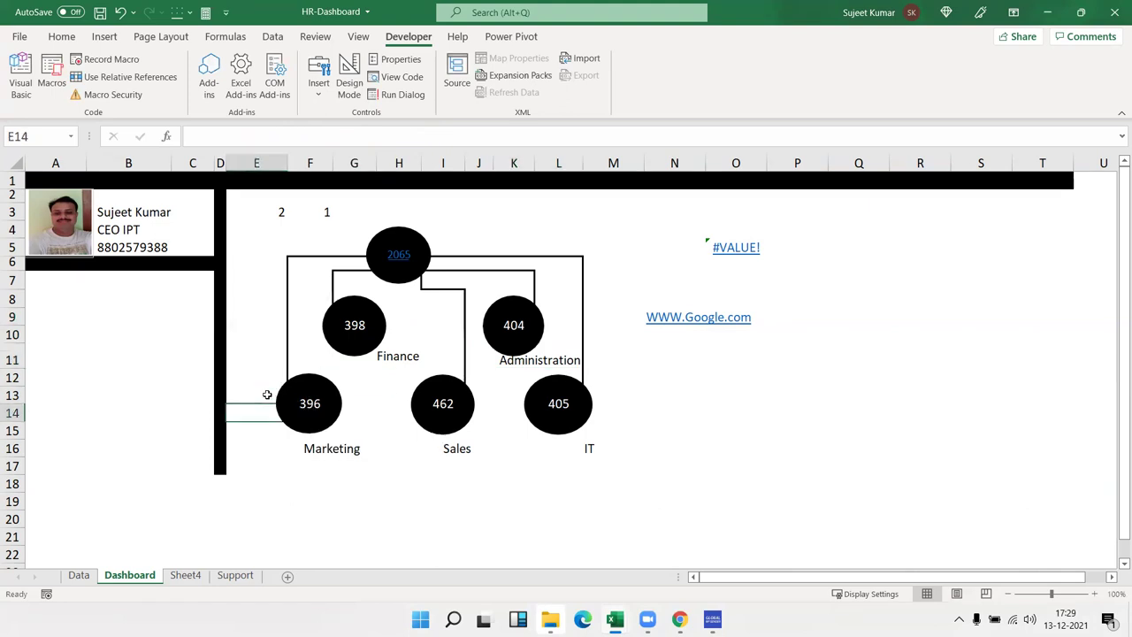
key(Right)
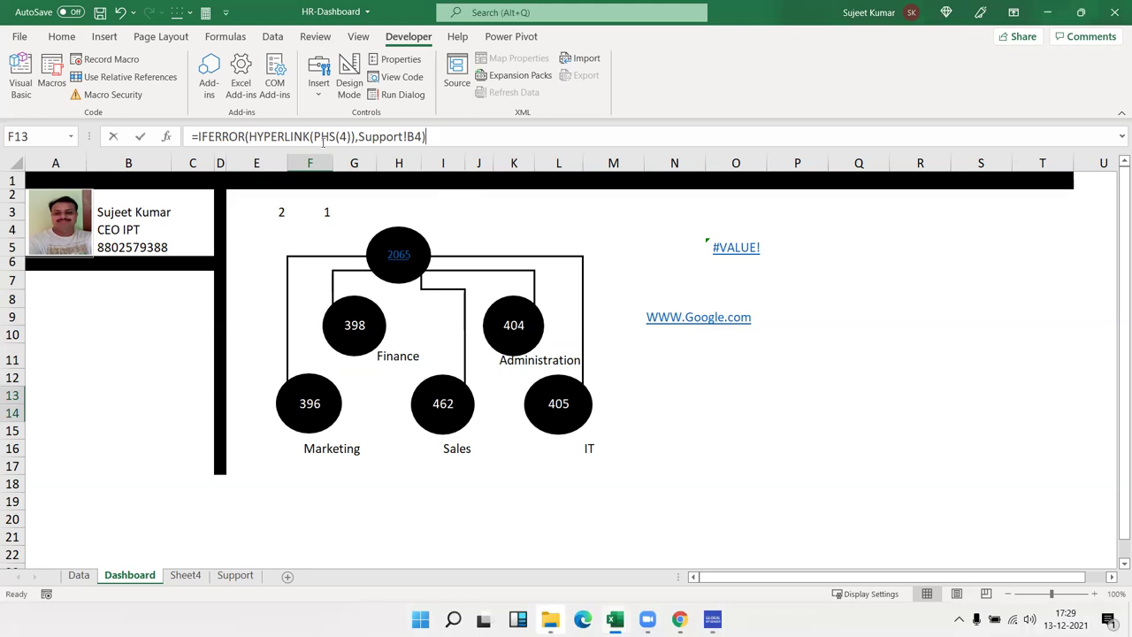
double_click(323, 137)
text(sho)
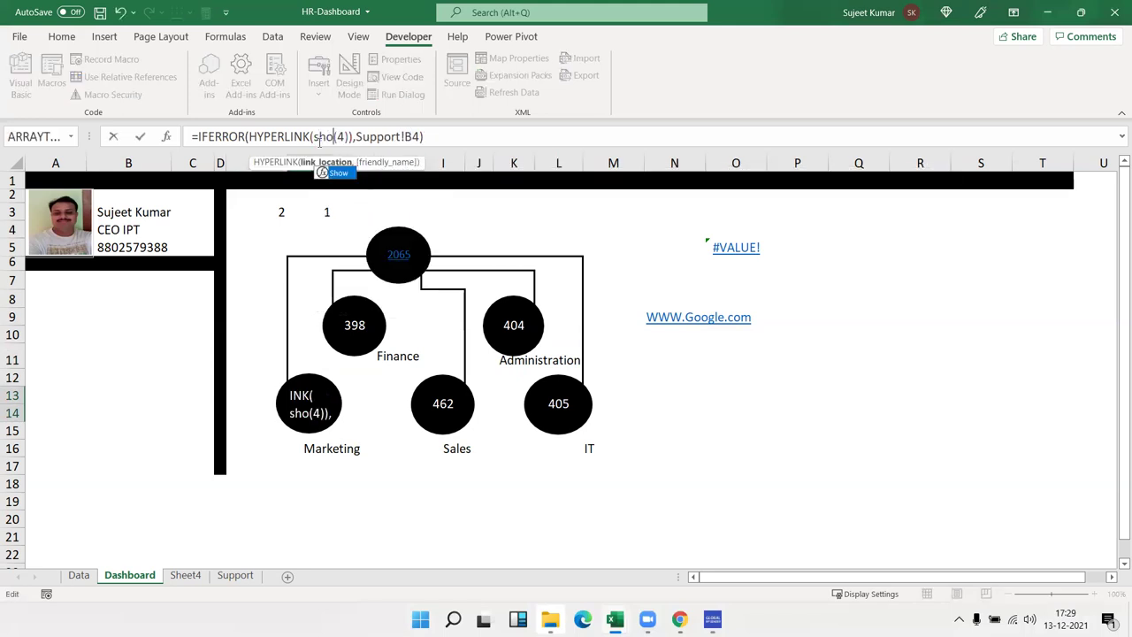
key(Return)
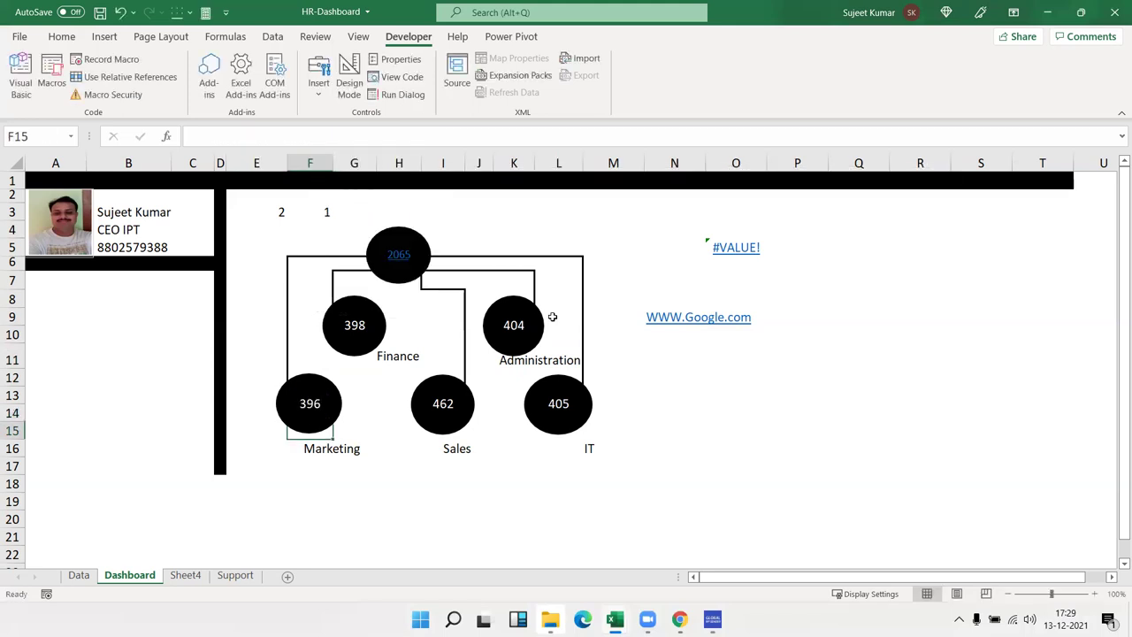
Step: Switch the Sales (I13) and IT (L13) bubble formulas from PHS to Show
key(Right)
key(Right)
key(Right)
key(Up)
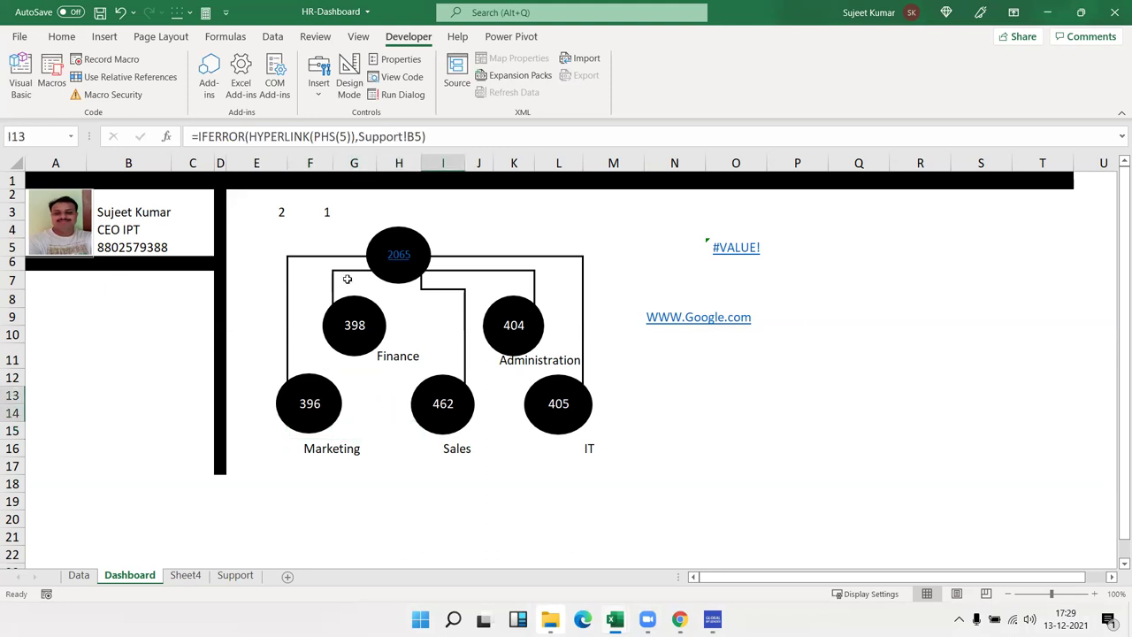
double_click(325, 136)
text(Show)
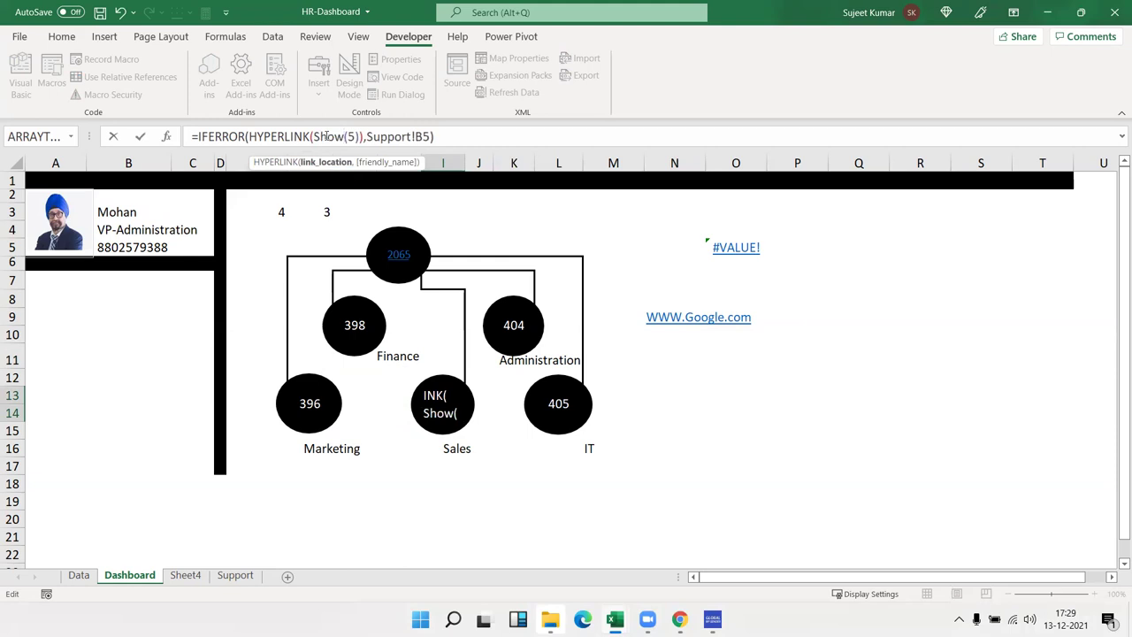
key(Return)
key(Up)
key(Right)
key(Right)
key(Right)
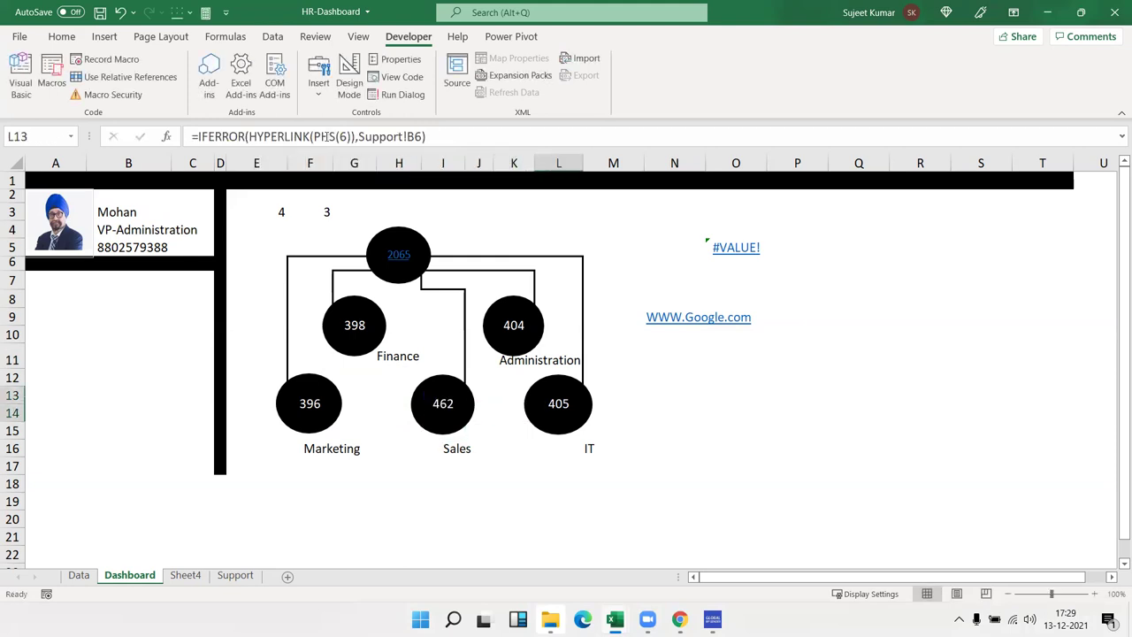
double_click(320, 136)
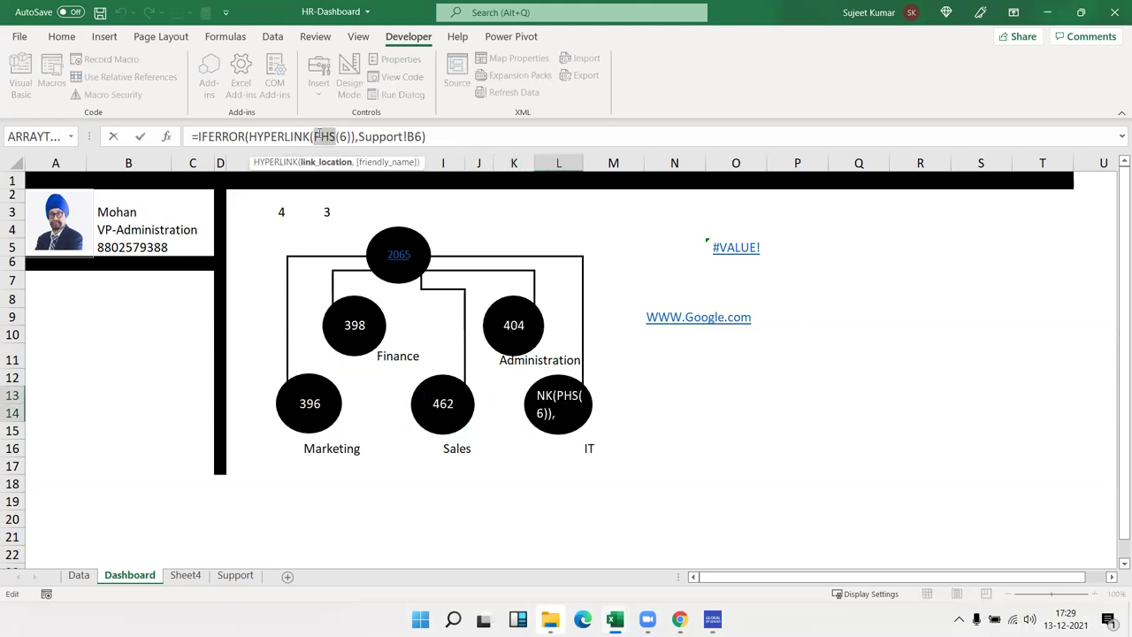
text(show)
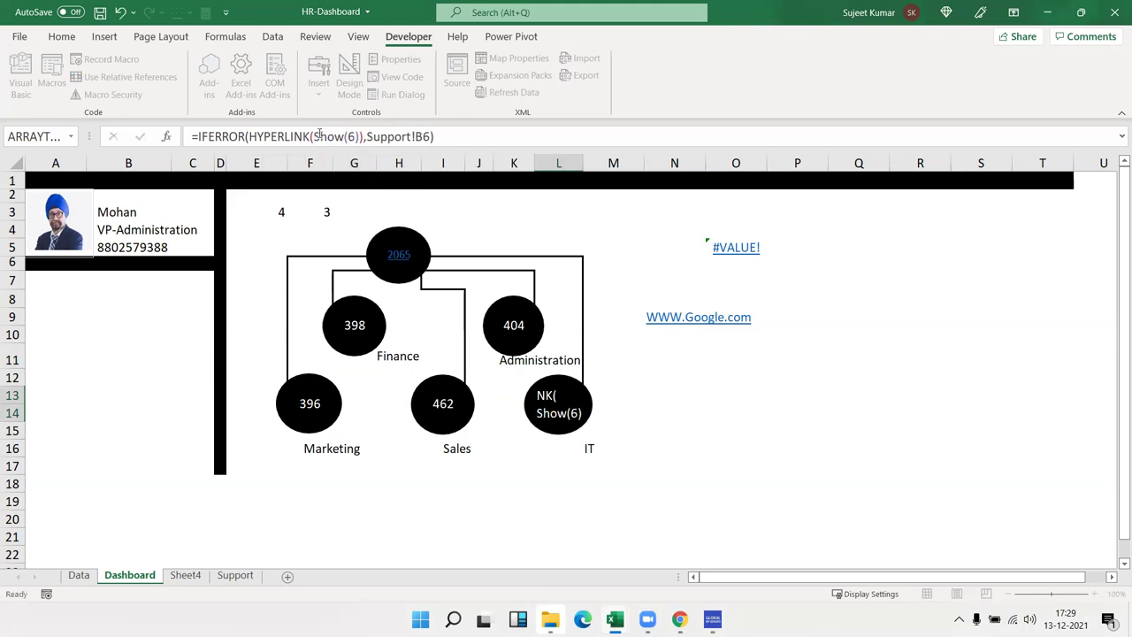
key(Return)
key(Up)
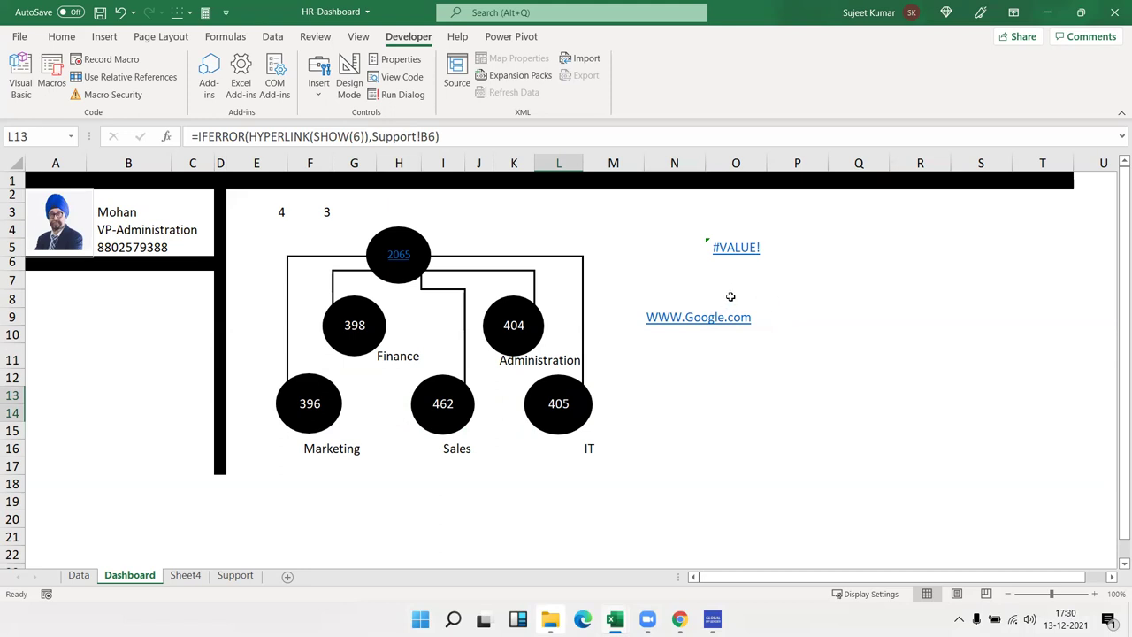
Step: Add "Check" as link text so O5 reads =HYPERLINK(SHOW(5),"Check")
click(728, 278)
key(Up)
key(Up)
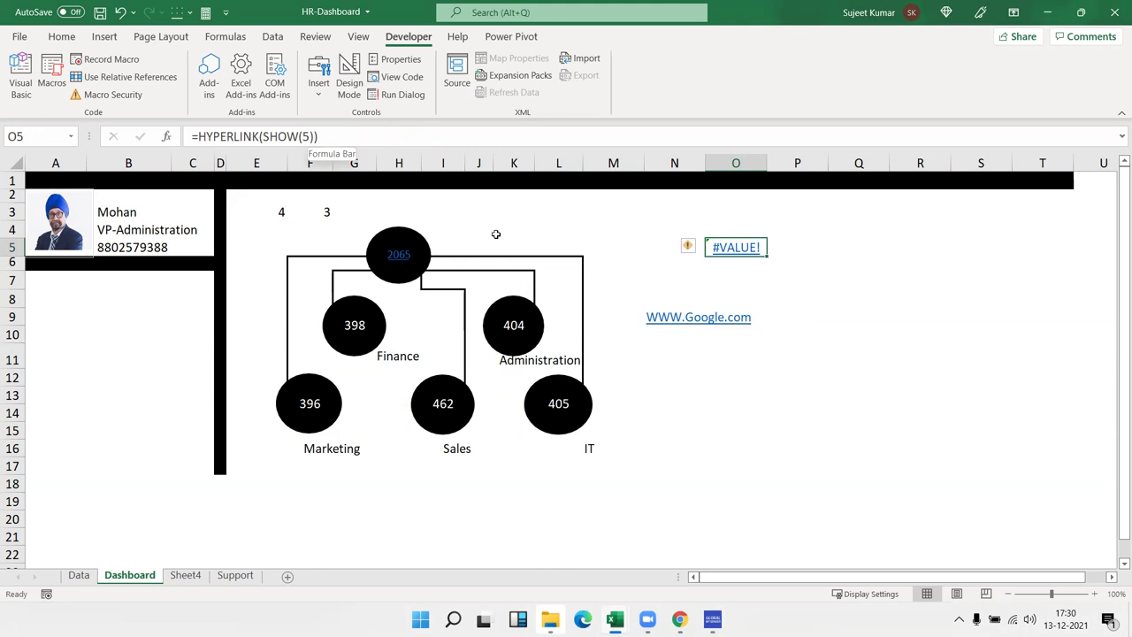
click(313, 138)
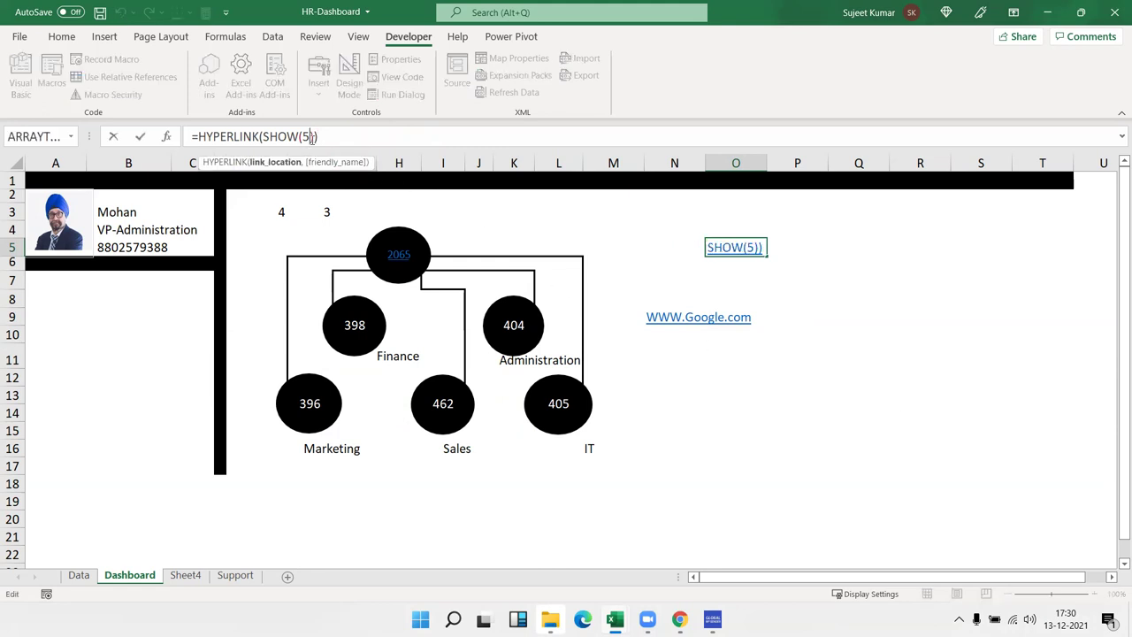
text(,)
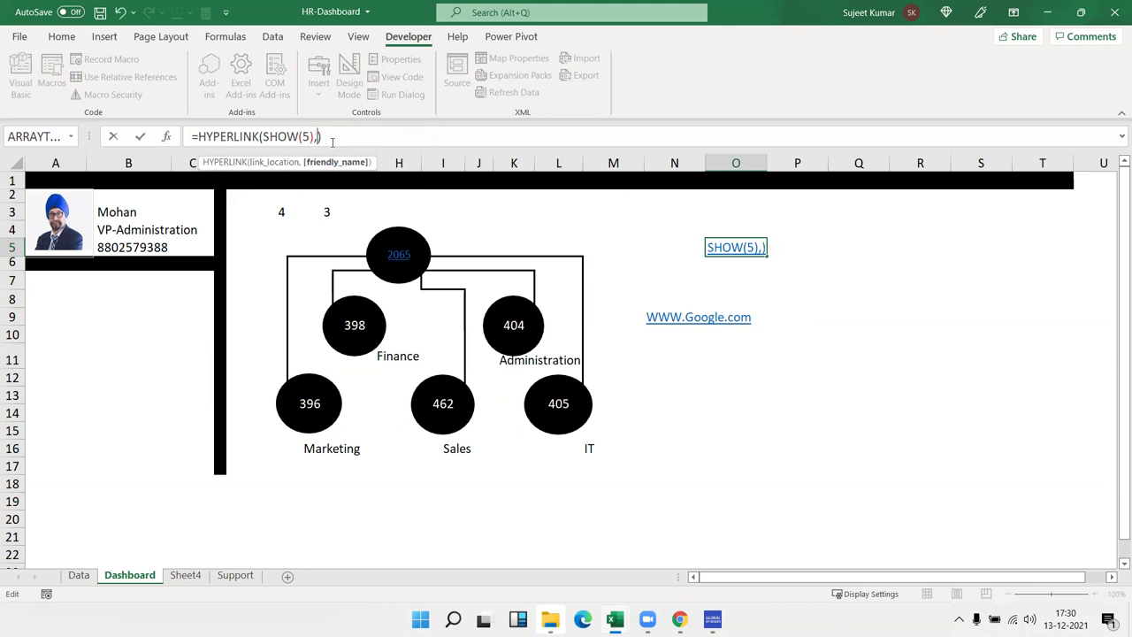
text("Opewn)
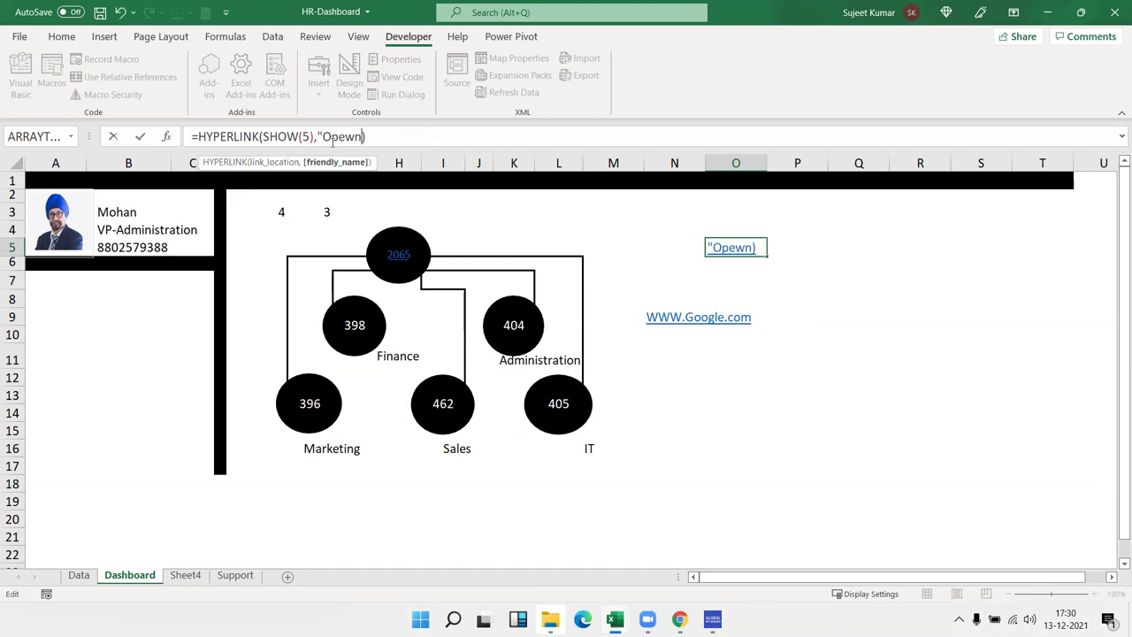
key(BackSpace)
key(BackSpace)
key(BackSpace)
key(BackSpace)
key(BackSpace)
text(Check")
key(Return)
key(Up)
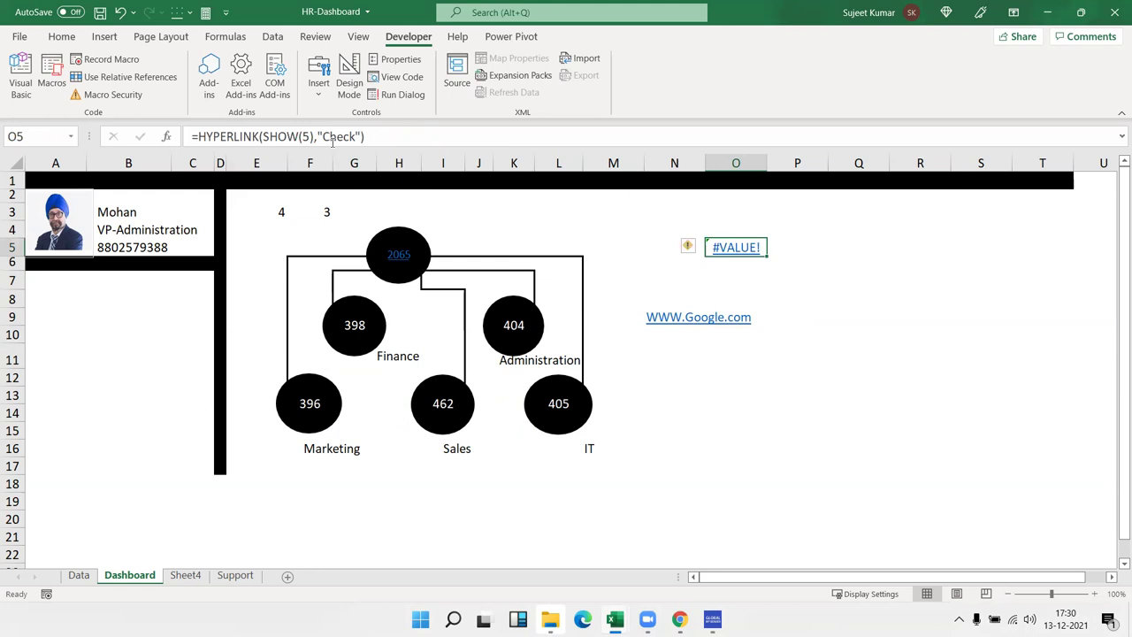
Step: Wrap O5 in IFERROR with a "Check" fallback, accepting Excel's formula correction
mouse_move(750, 248)
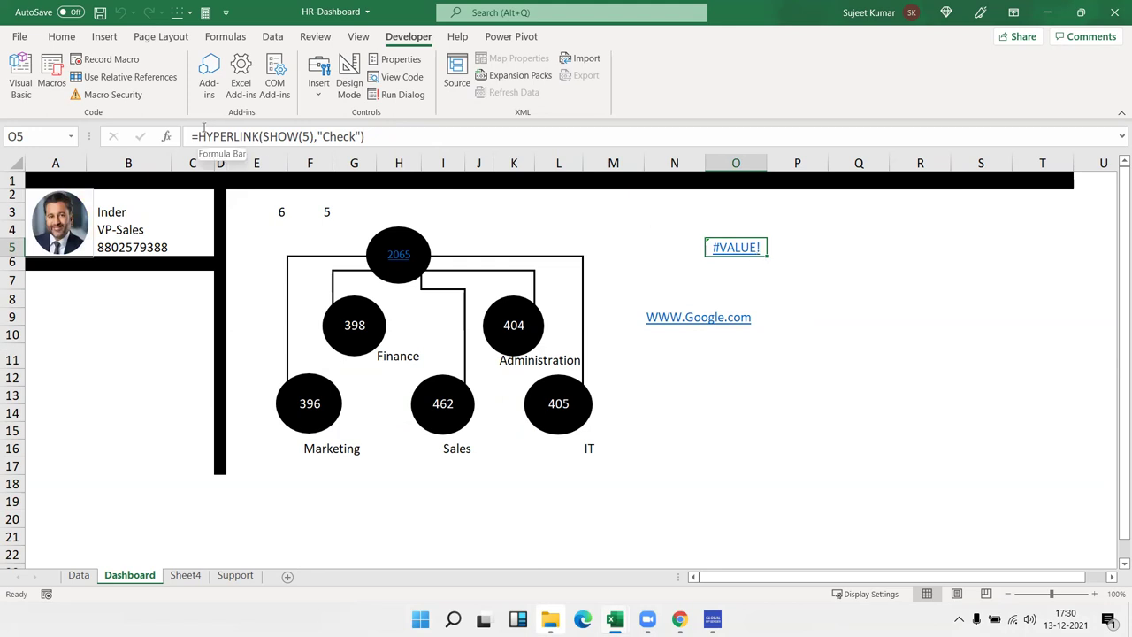
click(203, 136)
text(IF)
key(Down)
key(Tab)
text(,)
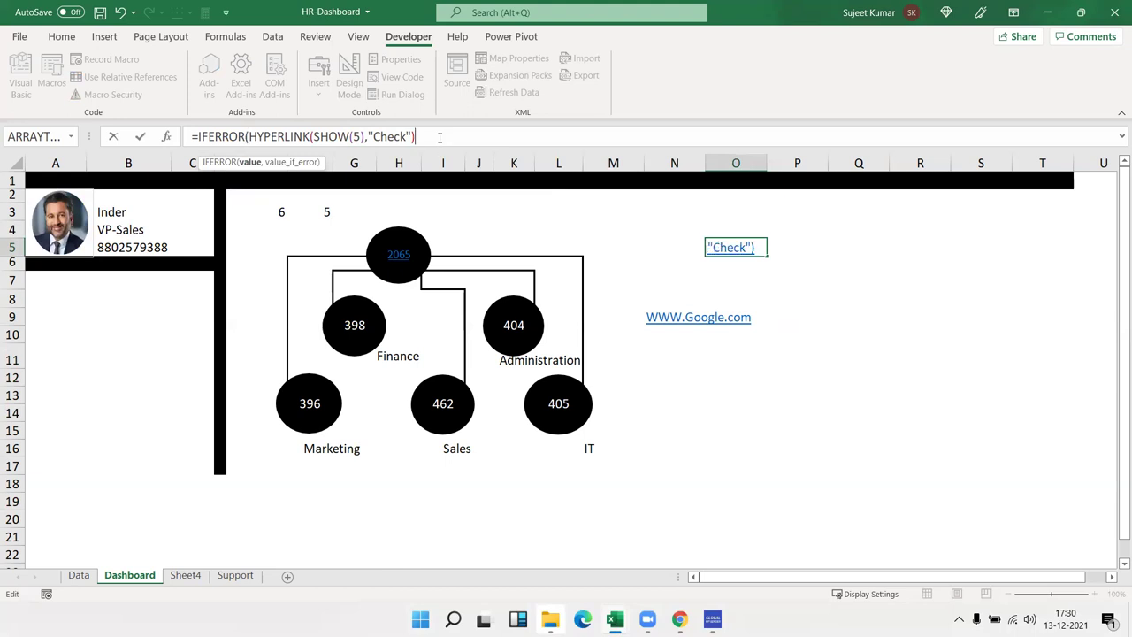
text("Check")
key(Return)
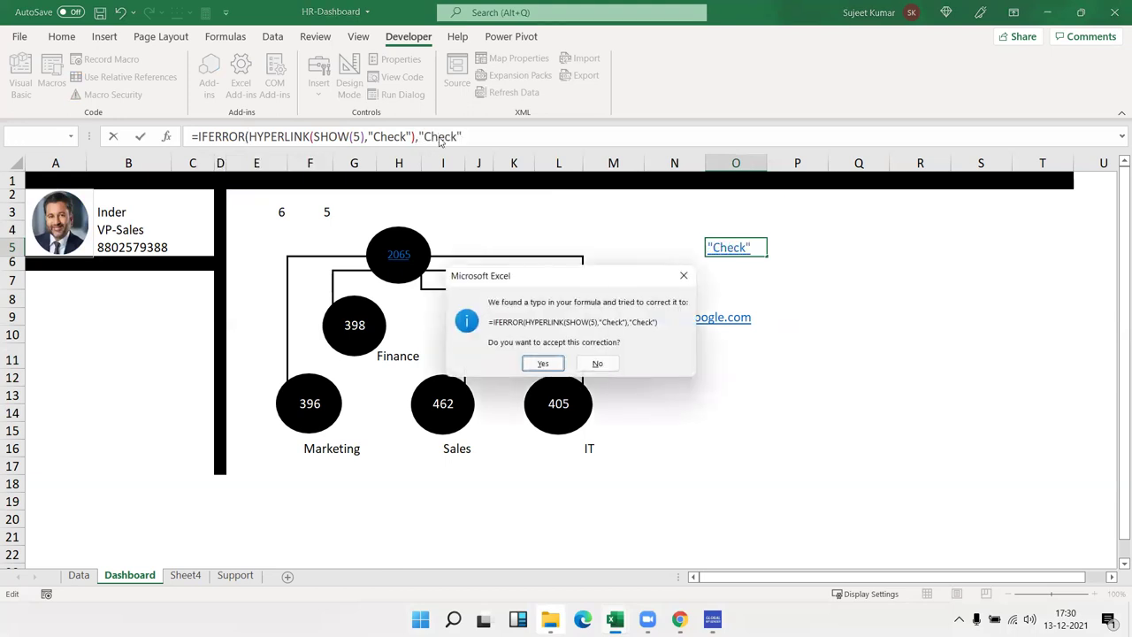
key(Return)
click(879, 330)
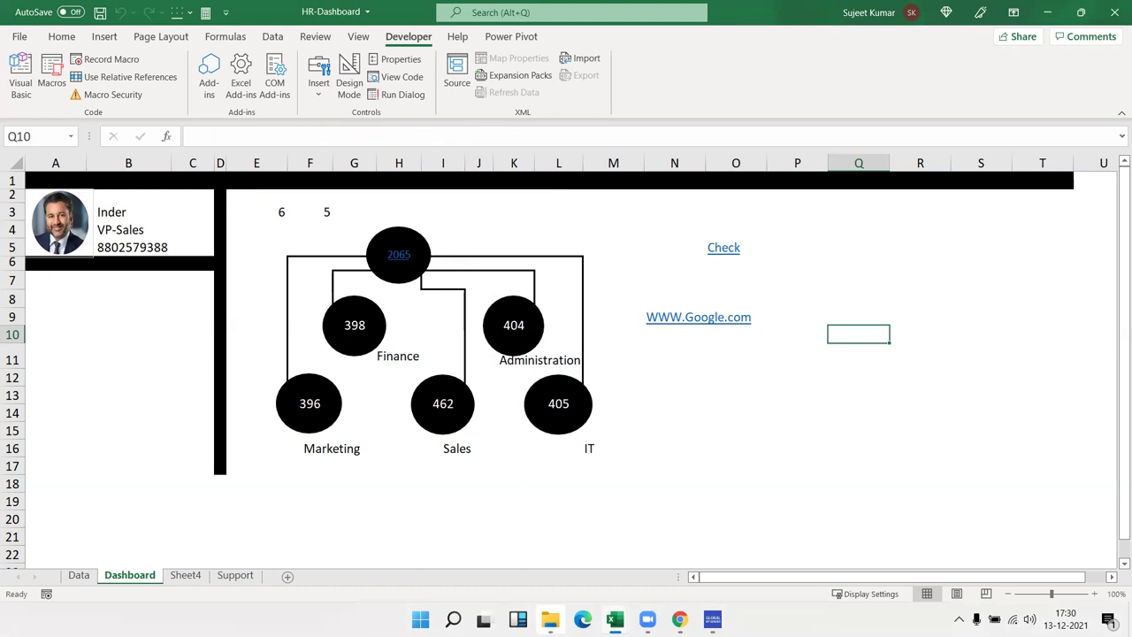
click(563, 413)
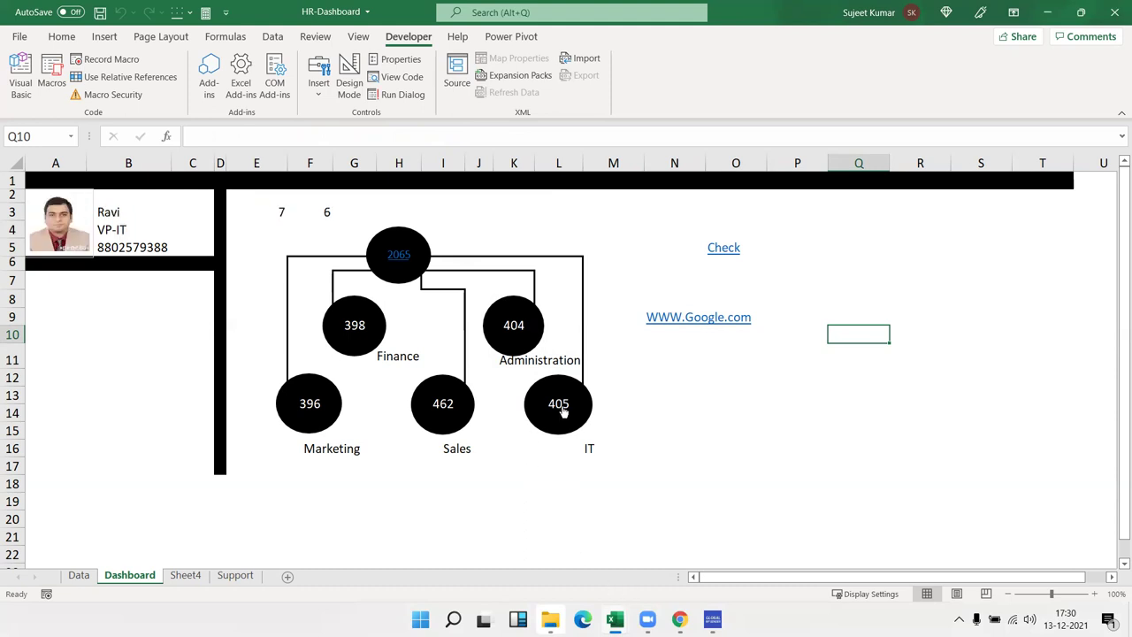
click(442, 413)
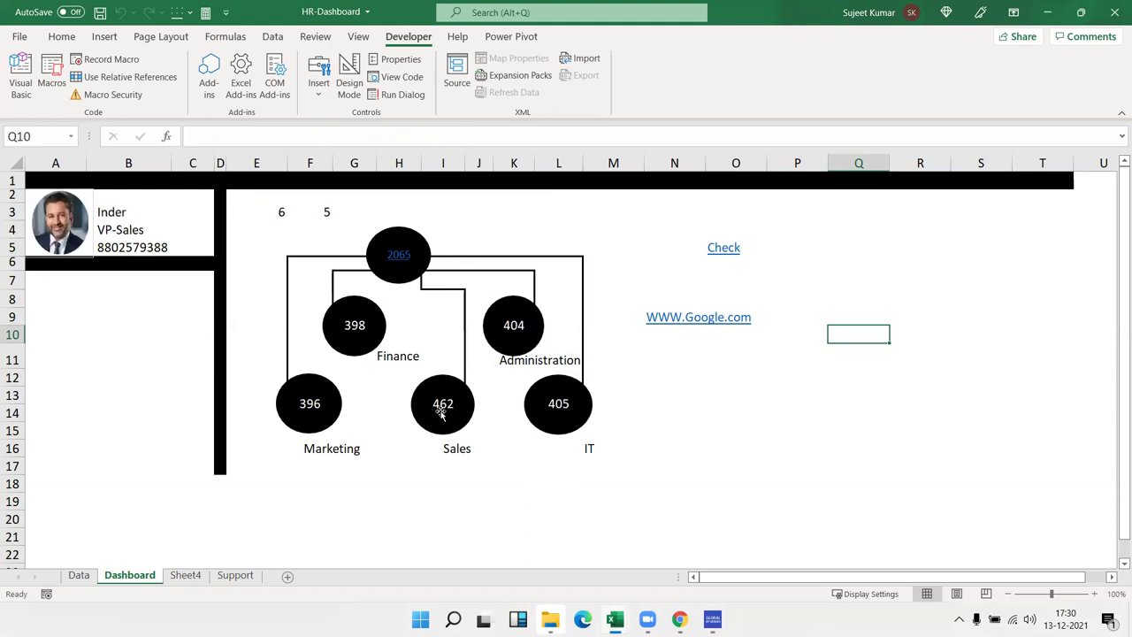
click(325, 412)
click(350, 330)
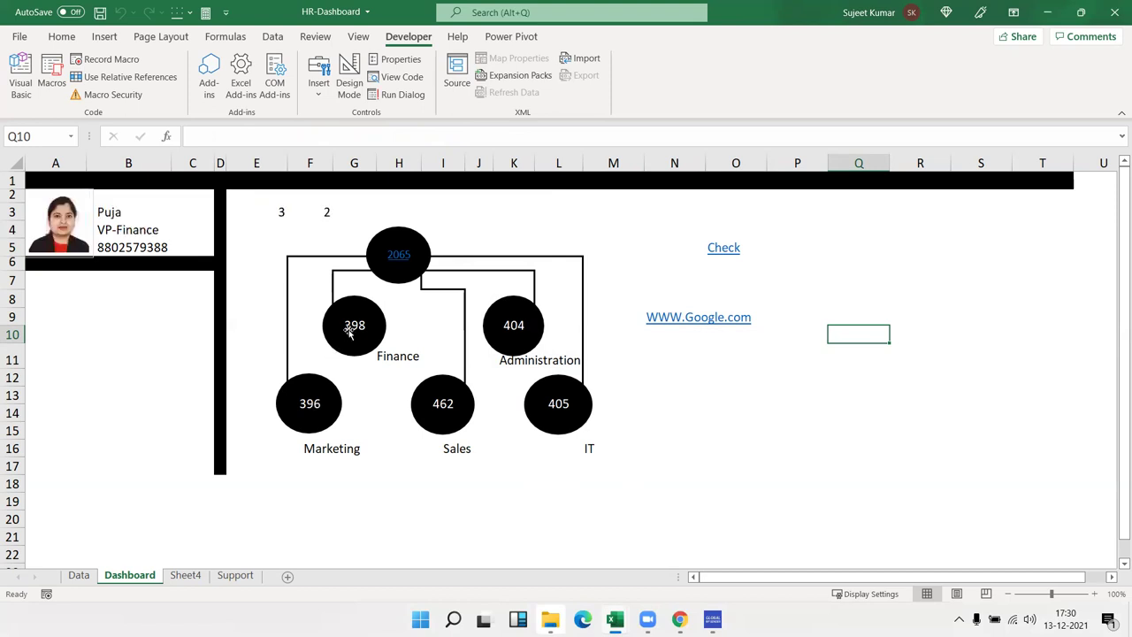
click(494, 325)
click(327, 328)
click(299, 383)
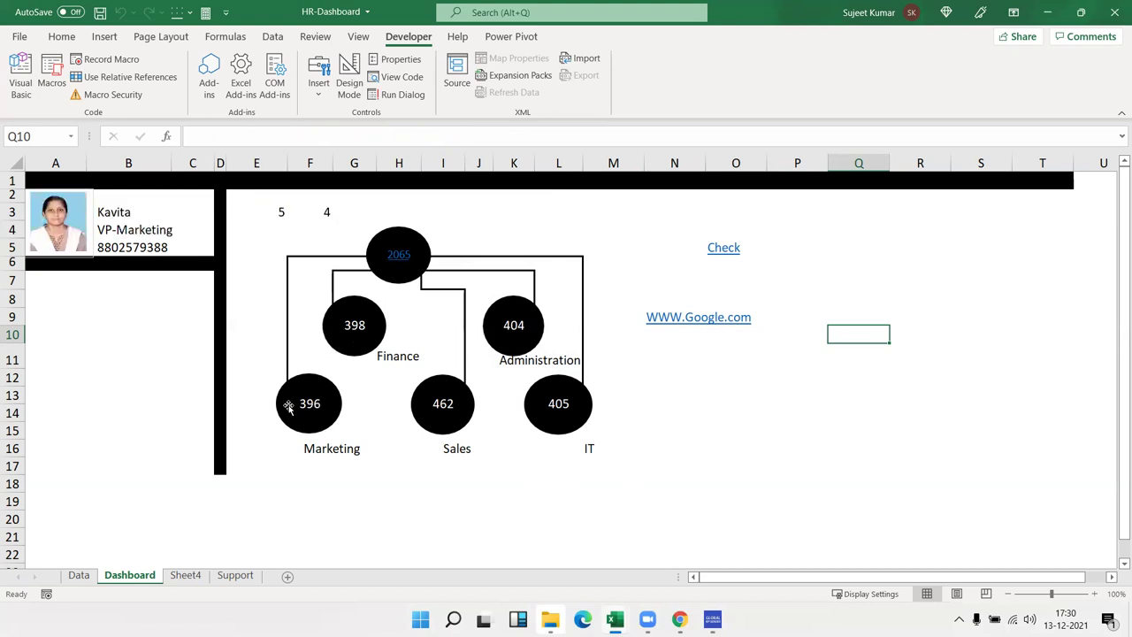
click(323, 211)
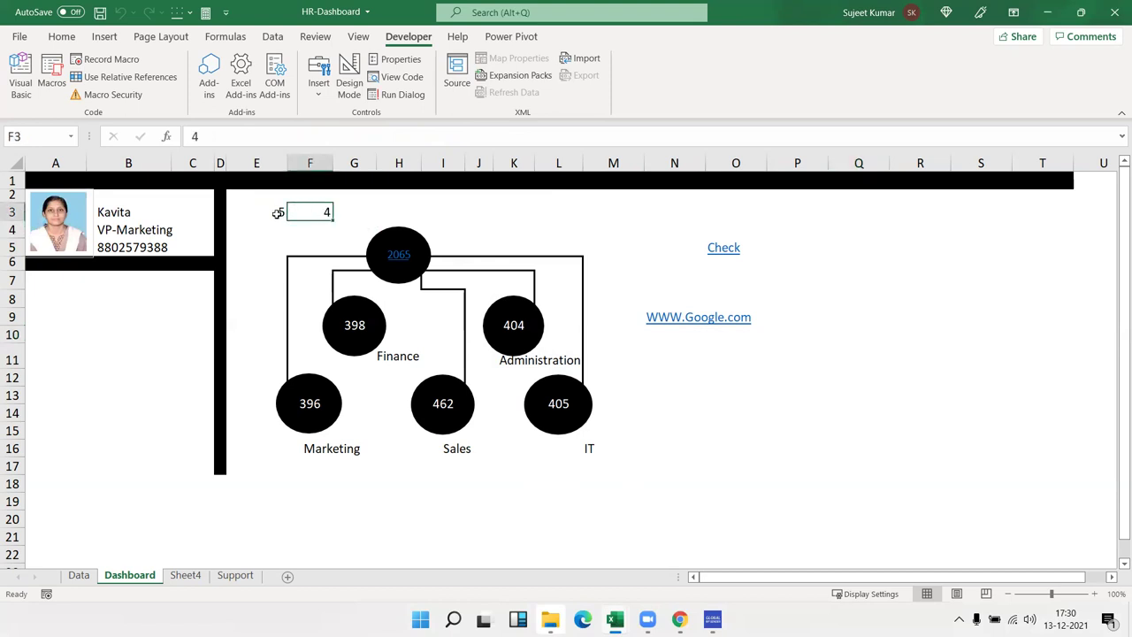
drag(278, 213, 309, 212)
click(289, 253)
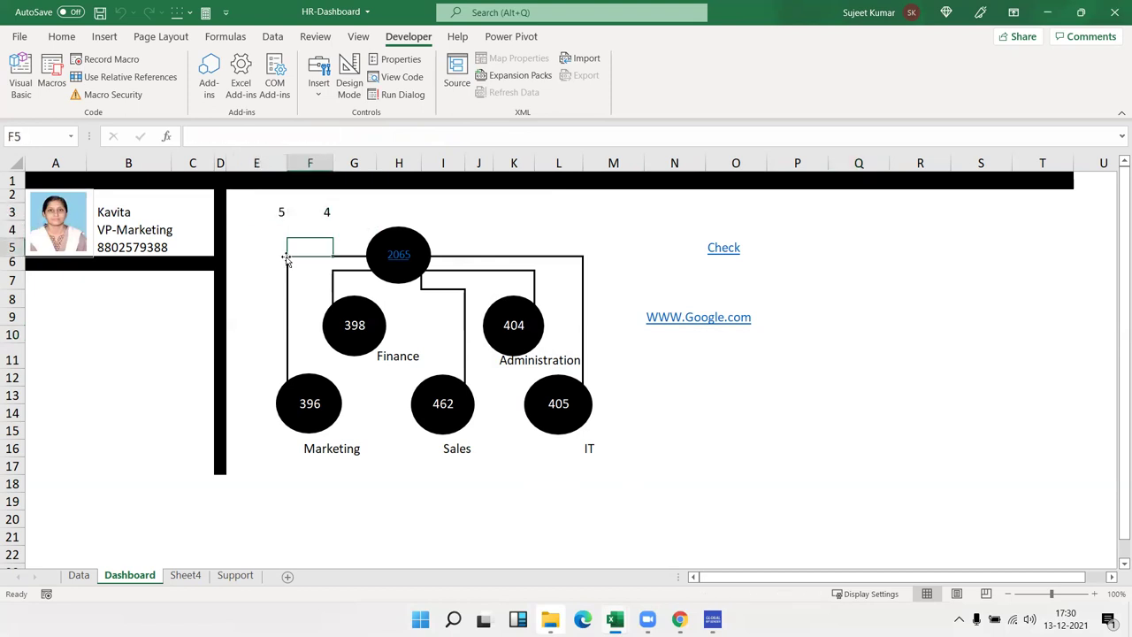
click(320, 212)
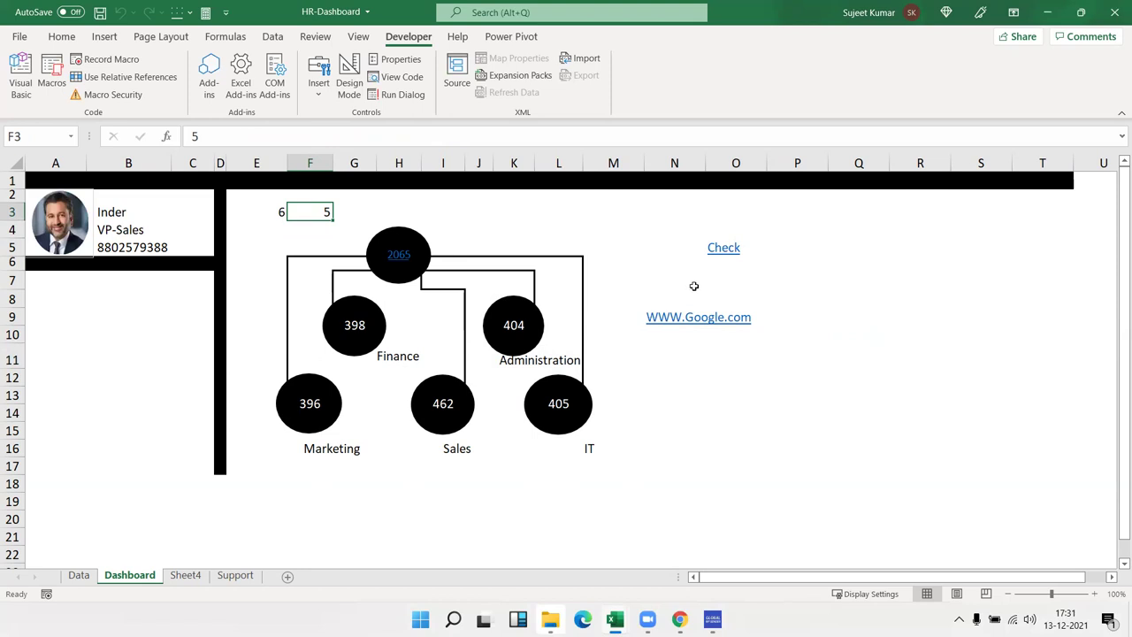
click(722, 296)
key(Down)
key(Left)
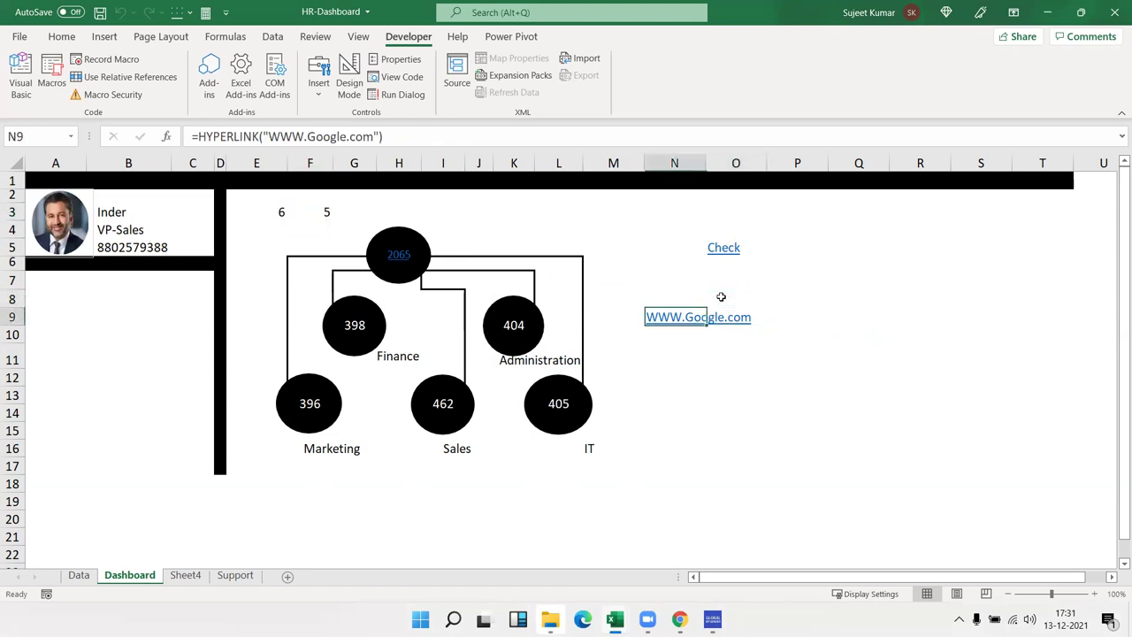
click(687, 318)
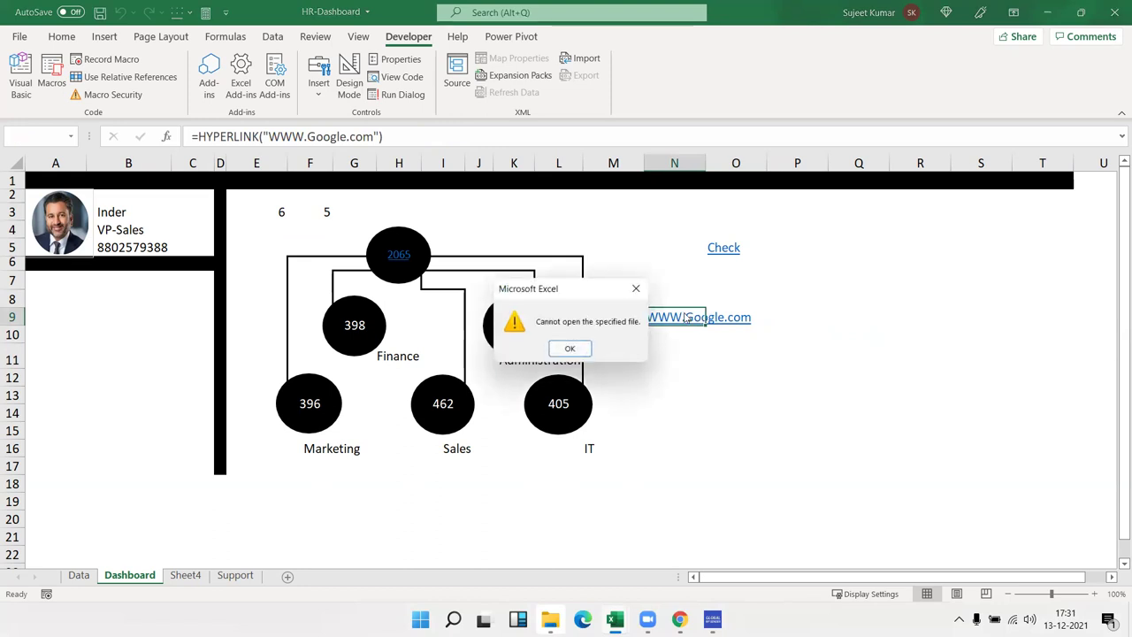
click(635, 289)
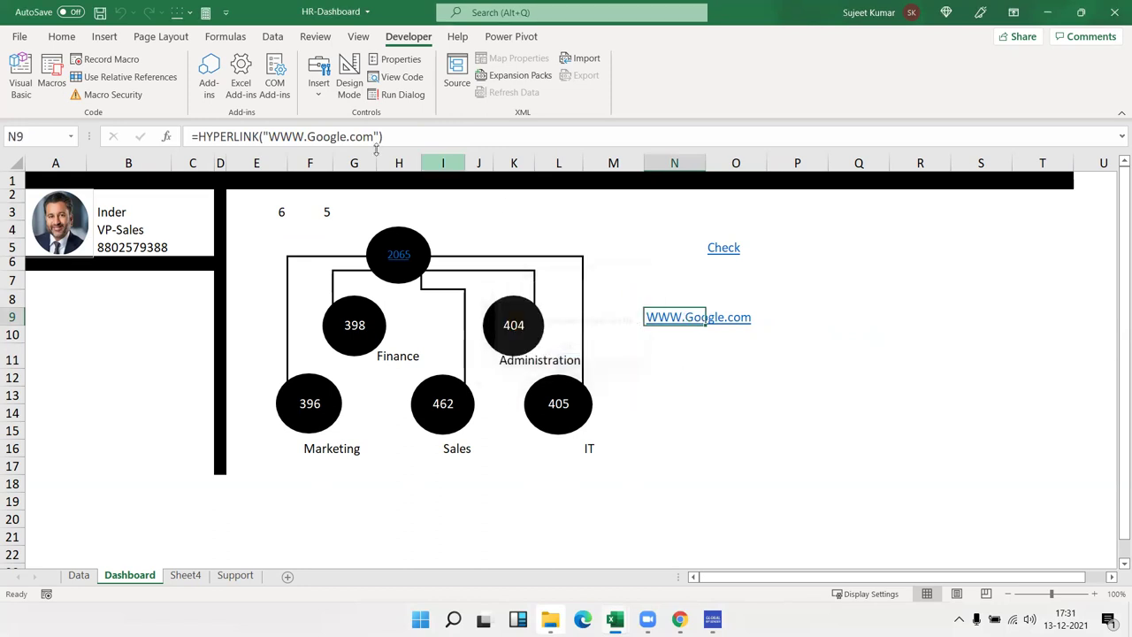
double_click(297, 139)
key(Return)
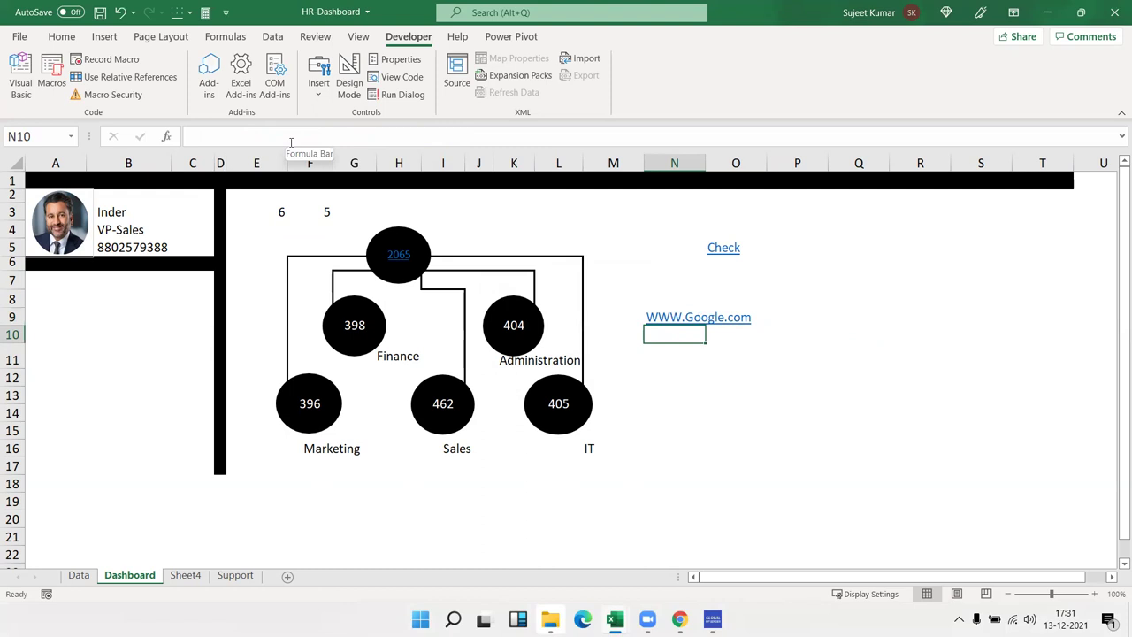
Step: Test the Finance, IT, Sales and Marketing bubbles to swap the manager card
click(322, 324)
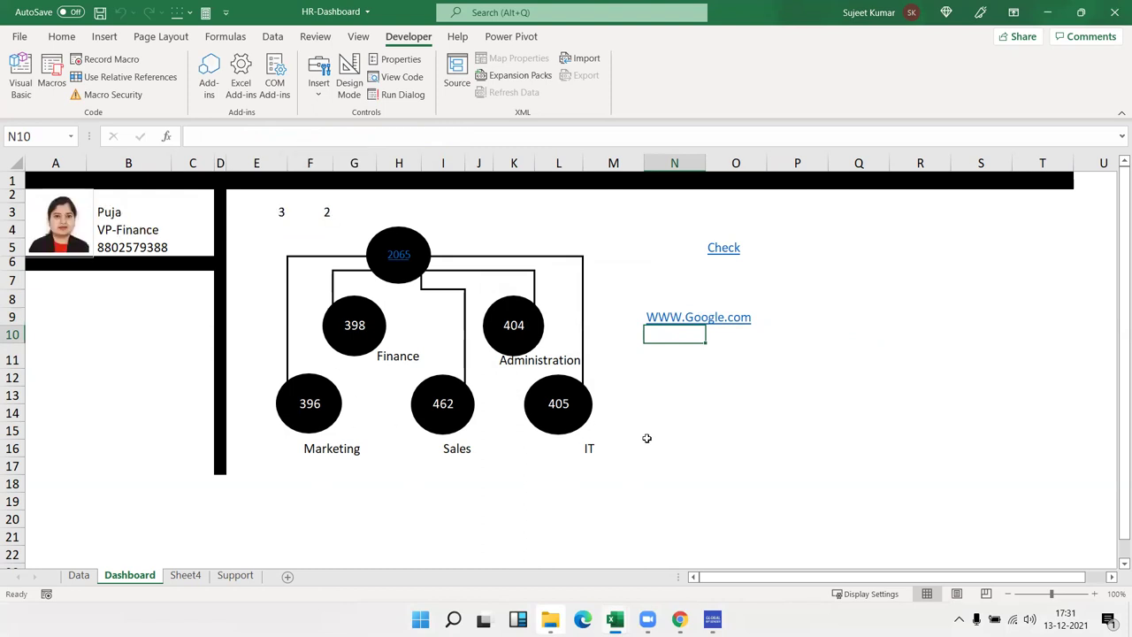
click(574, 431)
click(445, 407)
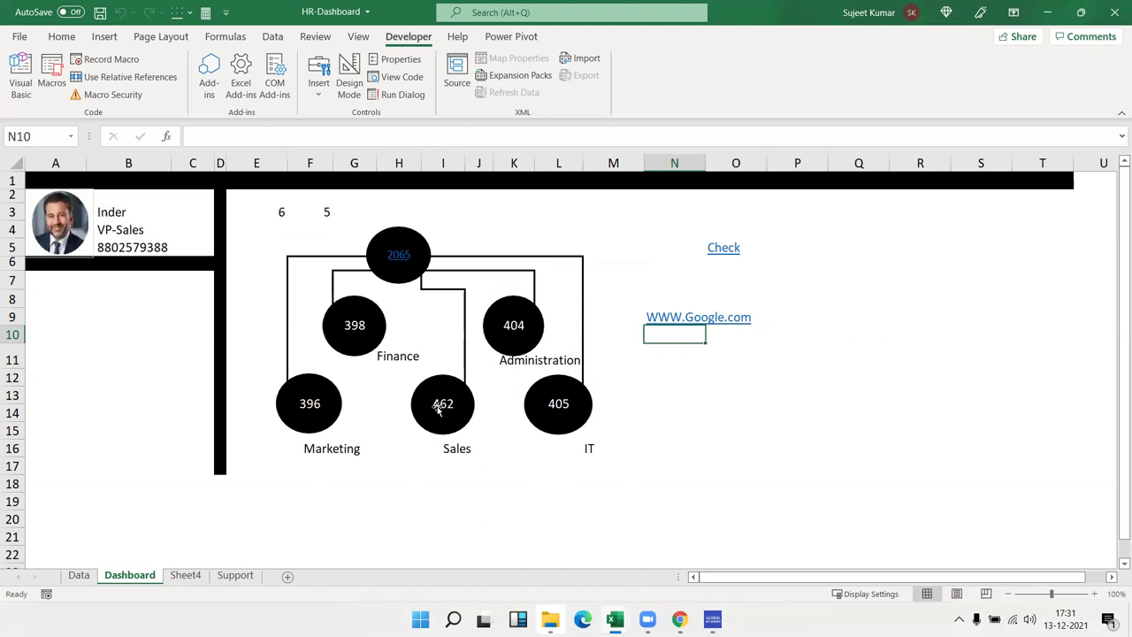
click(307, 409)
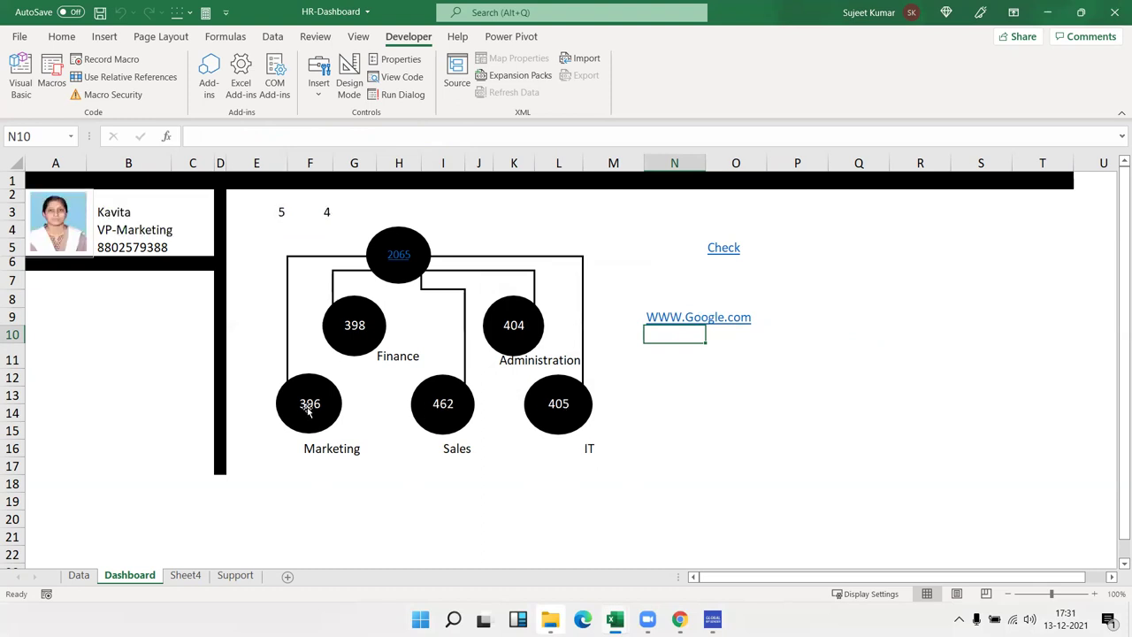
Step: Review F3, the A2:C5 card range and E3:F3, leaving the font colour unchanged
click(325, 214)
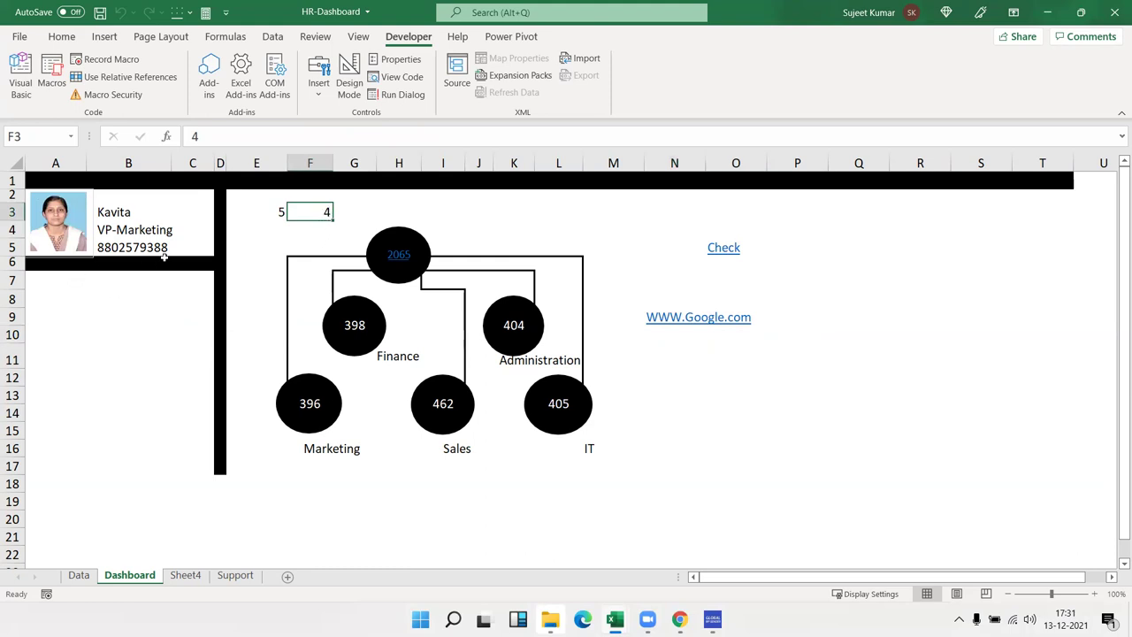
drag(194, 250, 10, 195)
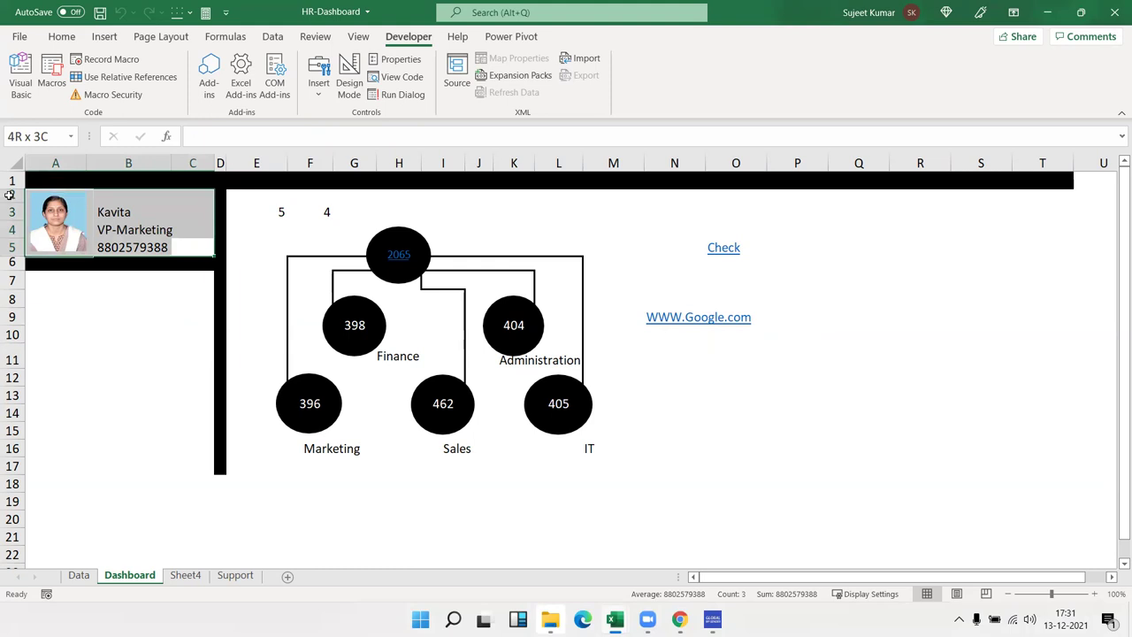
drag(281, 213, 310, 212)
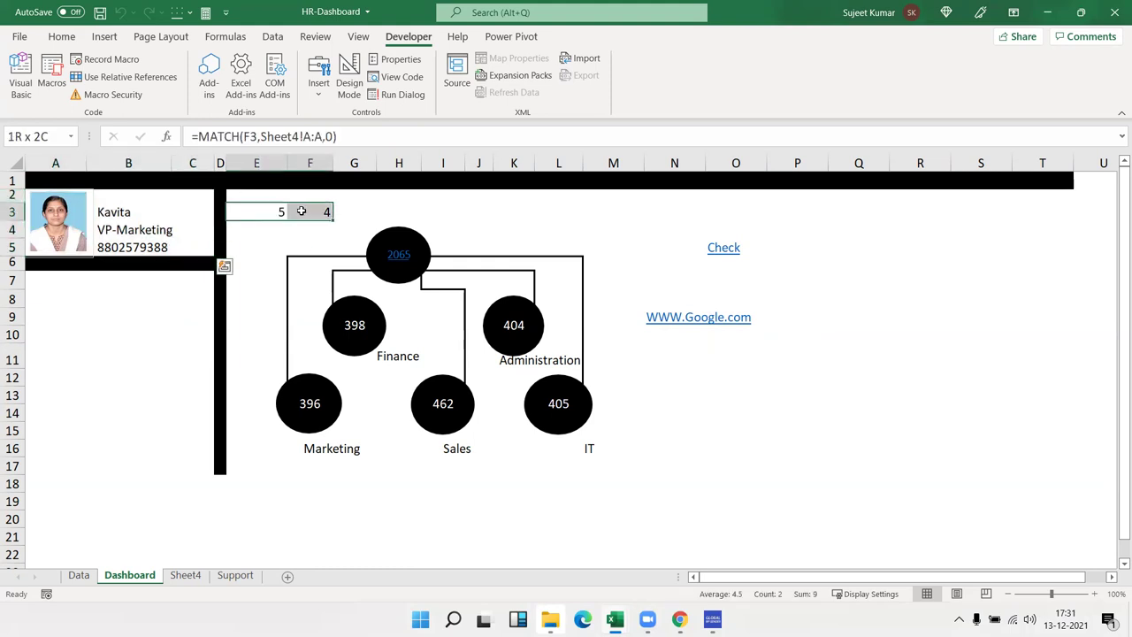
click(55, 36)
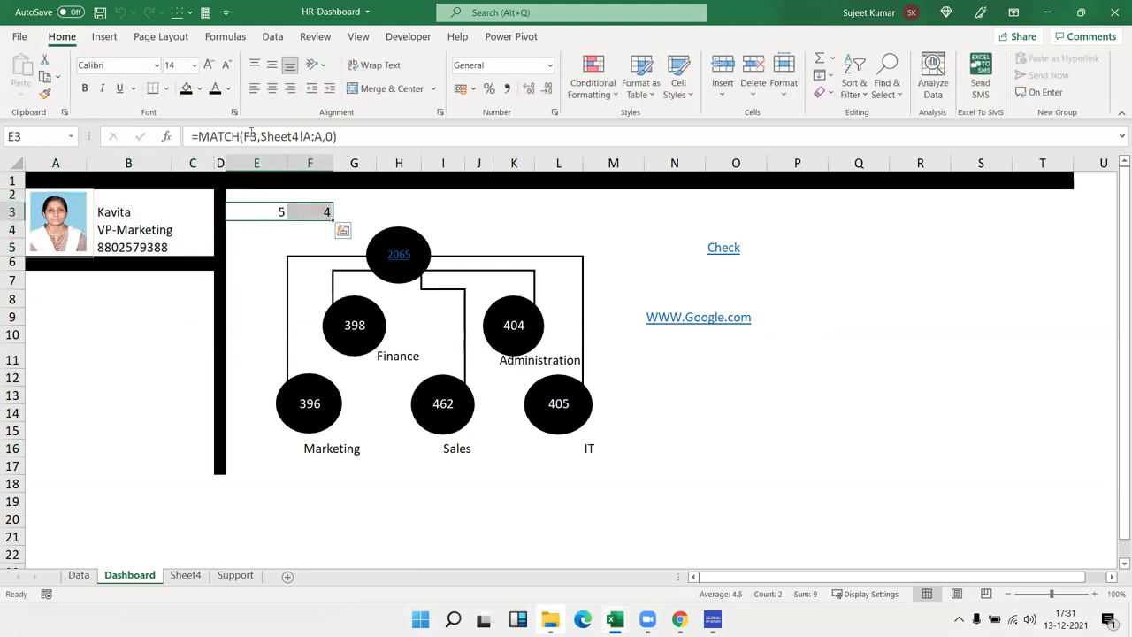
click(230, 89)
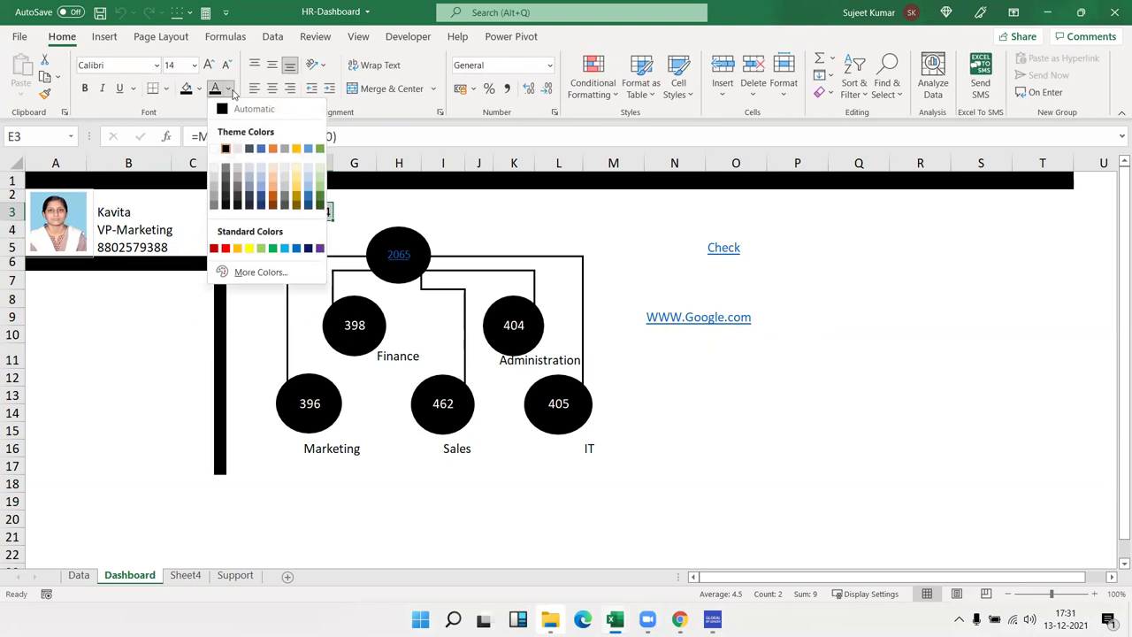
click(233, 94)
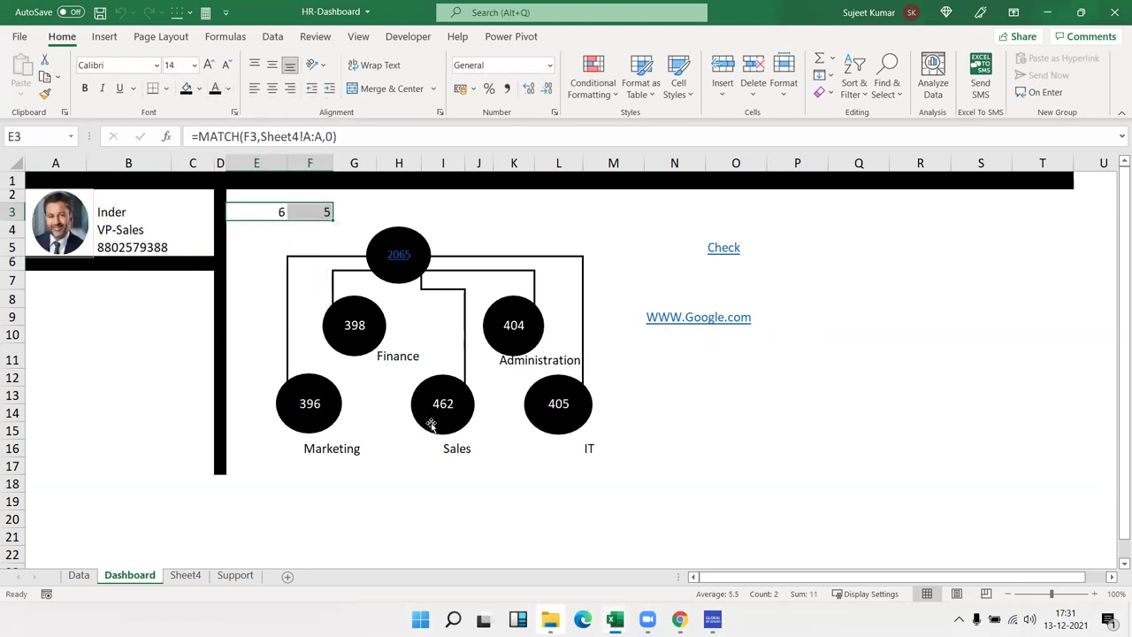
click(305, 451)
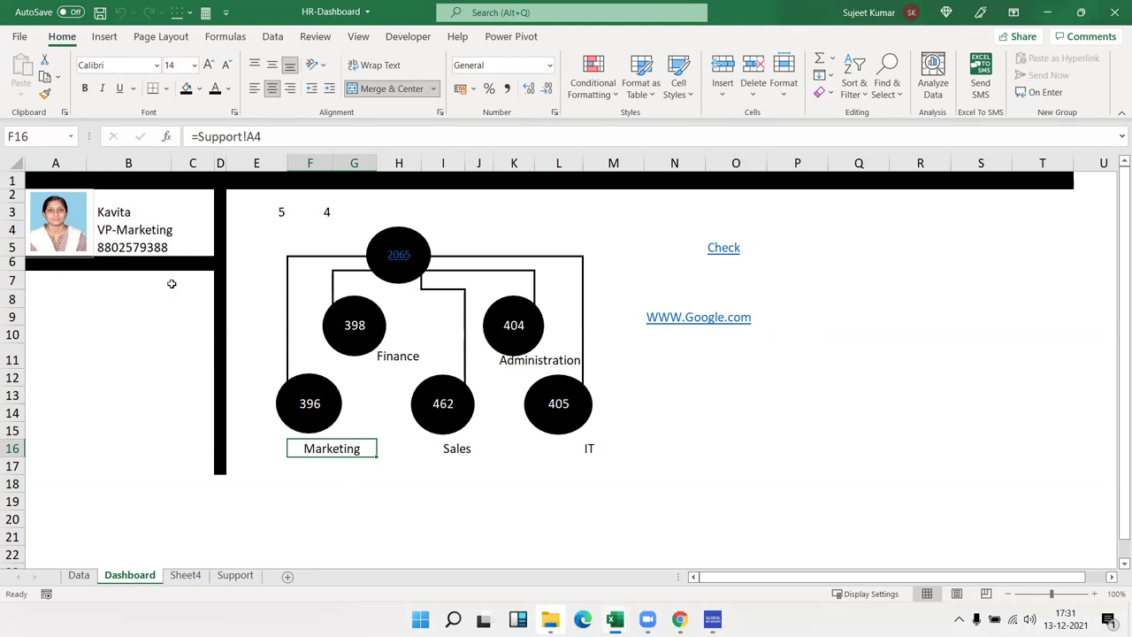
Step: Switch to the Chrome iDashboards HR example and view its Finance department details
key(alt+F11)
key(alt+Tab)
key(Tab)
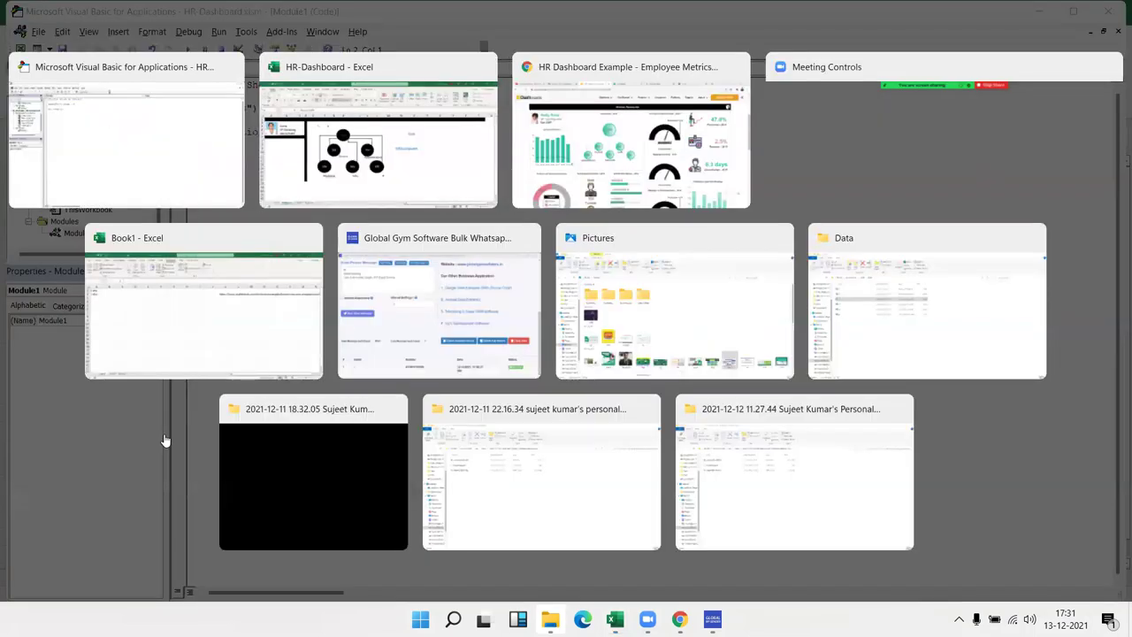
click(411, 321)
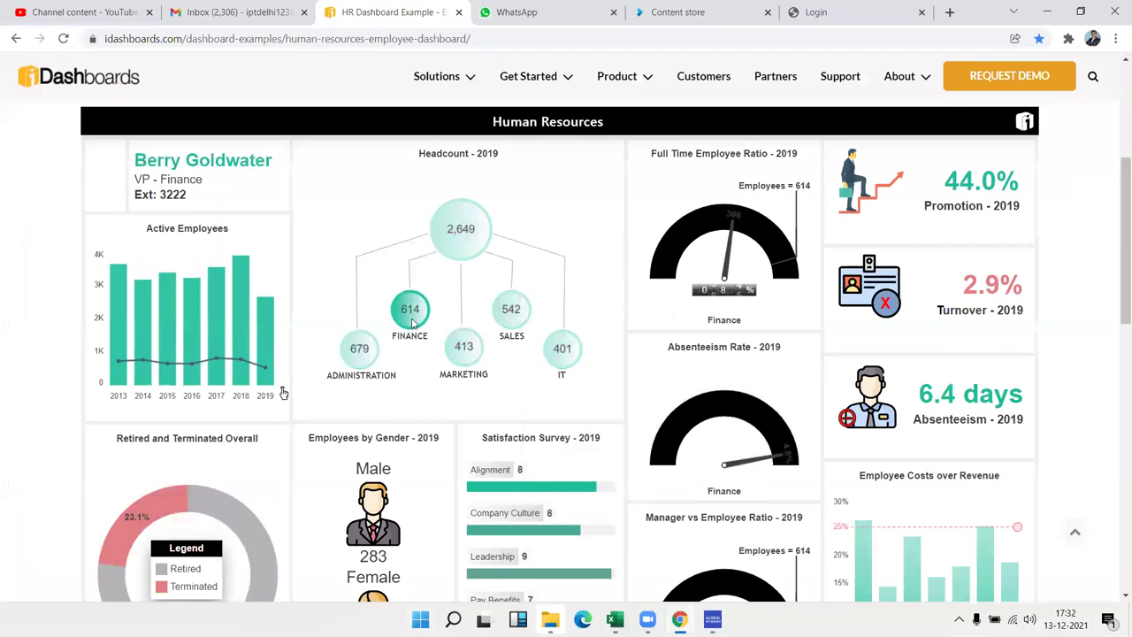
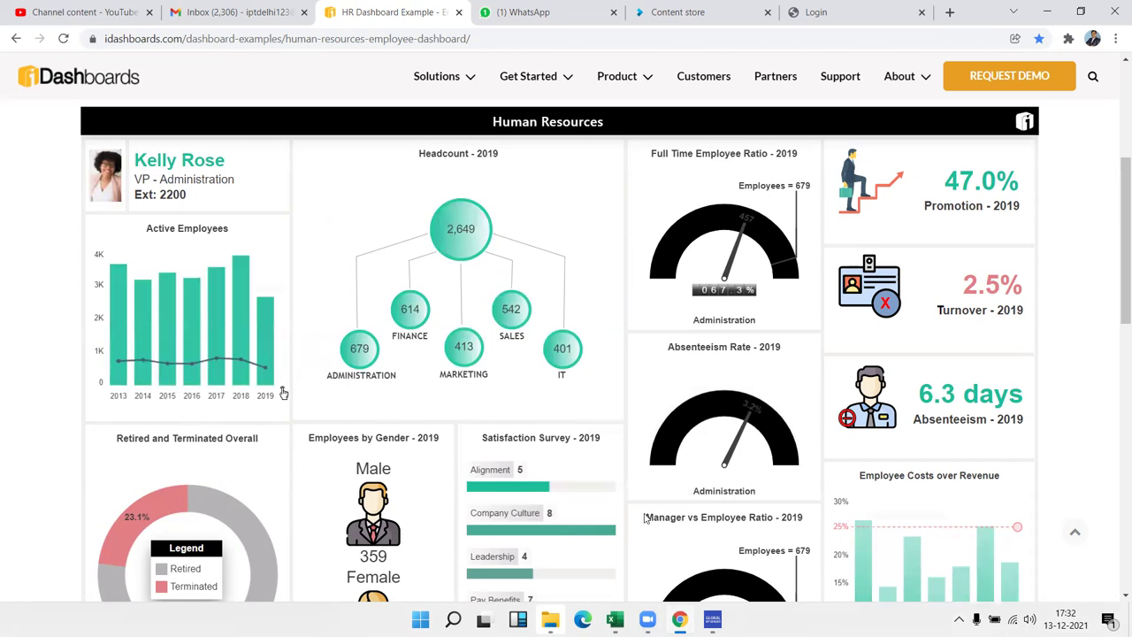
Step: Bring up the Chrome reference HR dashboard and show the Sales VP's details
key(alt+Tab)
key(alt+Tab)
key(alt+Tab)
key(alt+Tab)
key(alt+Tab)
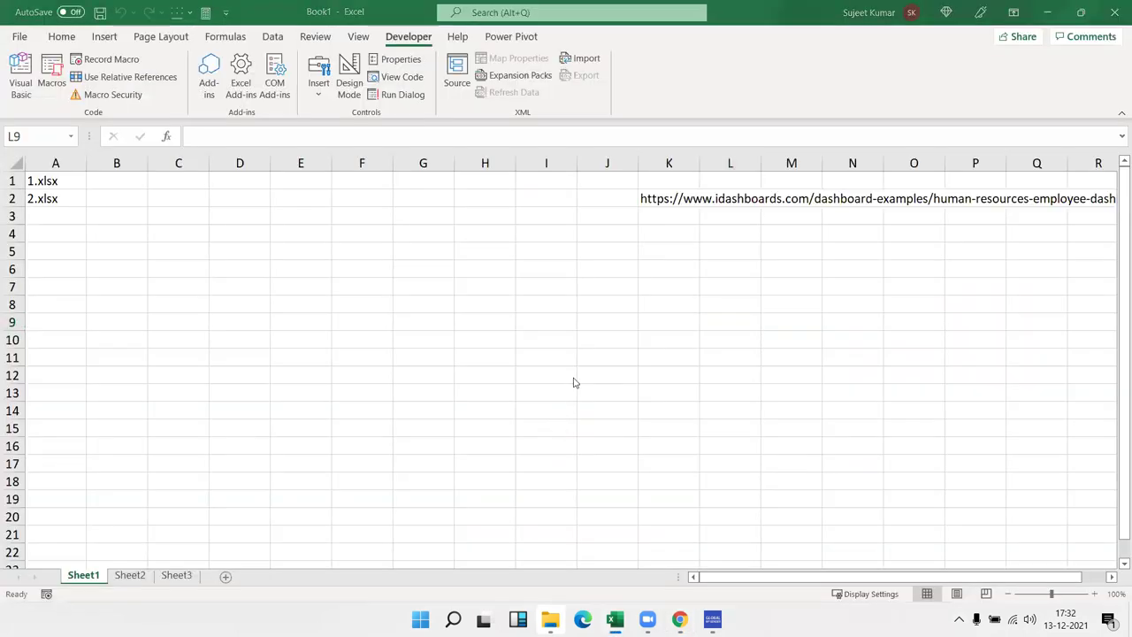
key(alt+Tab)
key(alt+Tab)
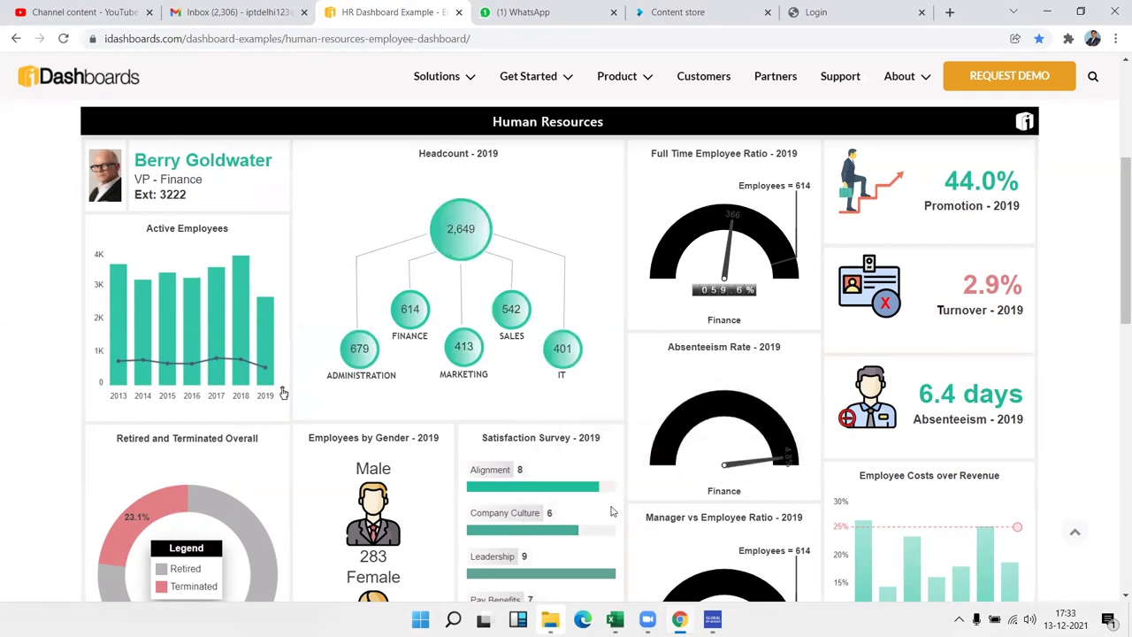
click(562, 348)
click(511, 308)
Step: Show the Finance VP's details on the reference dashboard
click(464, 346)
click(409, 309)
click(359, 348)
click(406, 292)
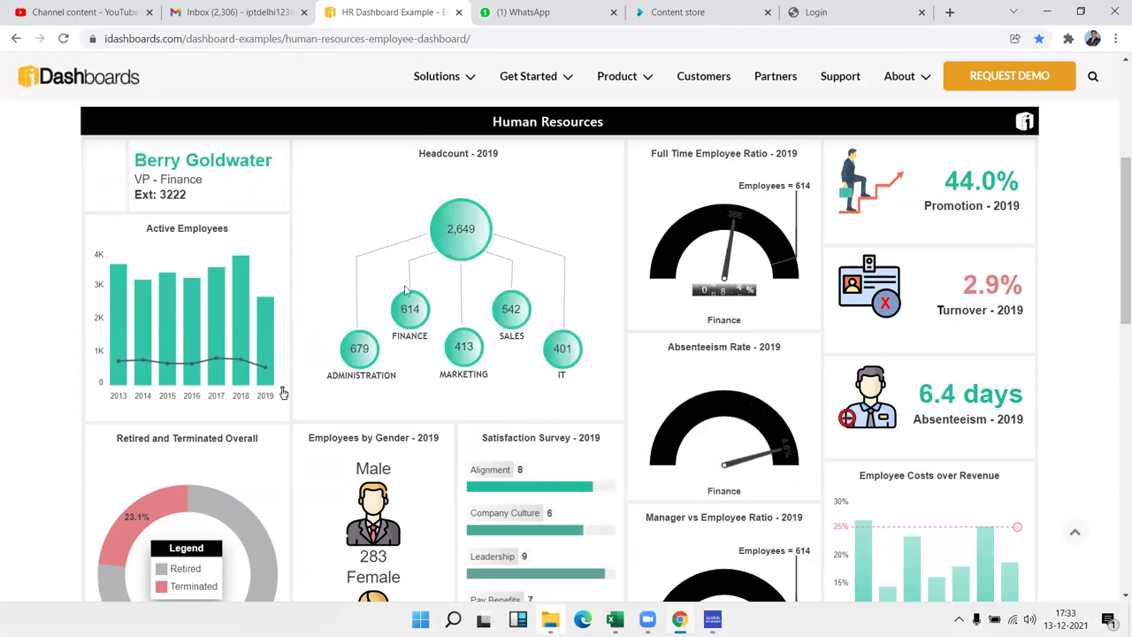
Step: Show the Marketing VP's photo and details, then switch to the HR-Dashboard workbook
click(460, 228)
click(511, 309)
click(561, 349)
click(460, 356)
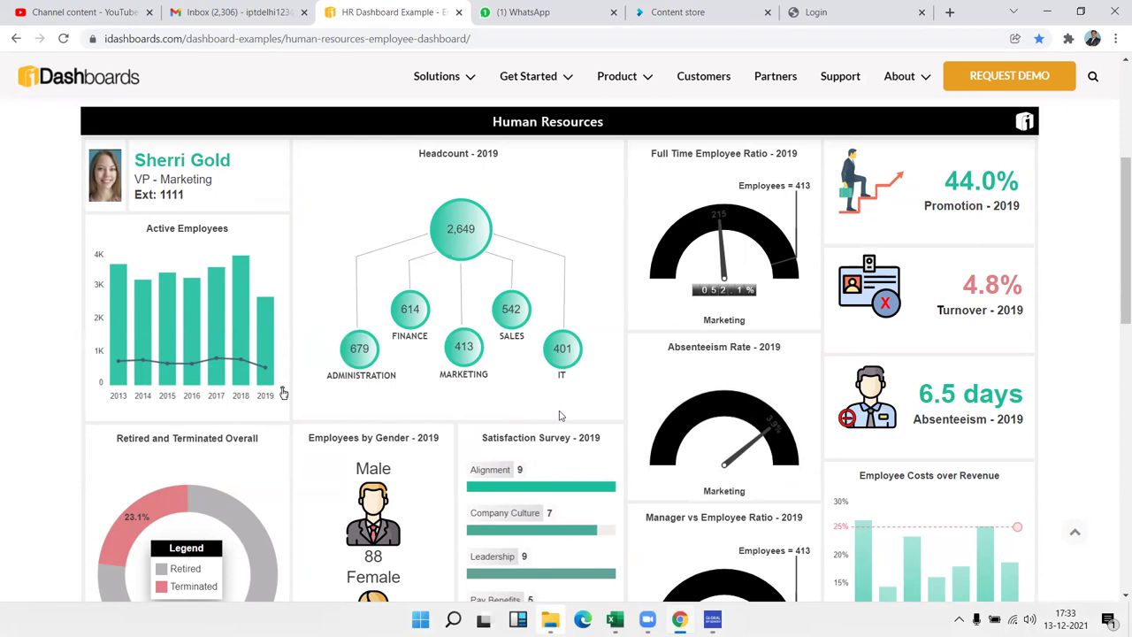
key(alt+Tab)
key(alt+Tab)
Step: Inspect the HYPERLINK formula behind the Administration (404) circle and watch the VP card update
key(Tab)
key(Tab)
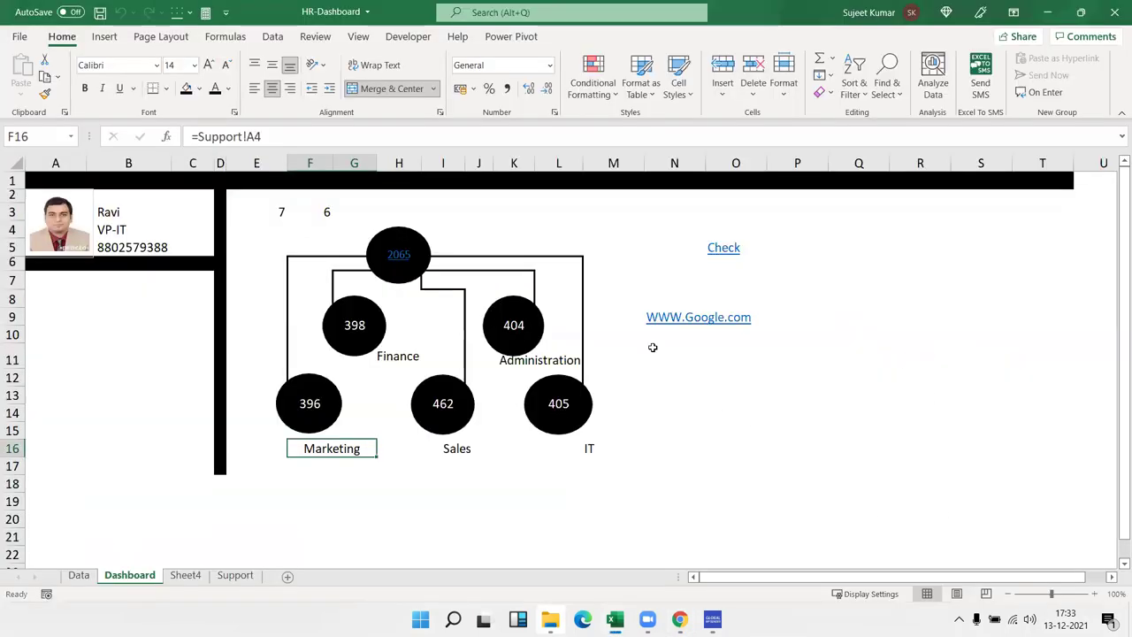
mouse_move(517, 327)
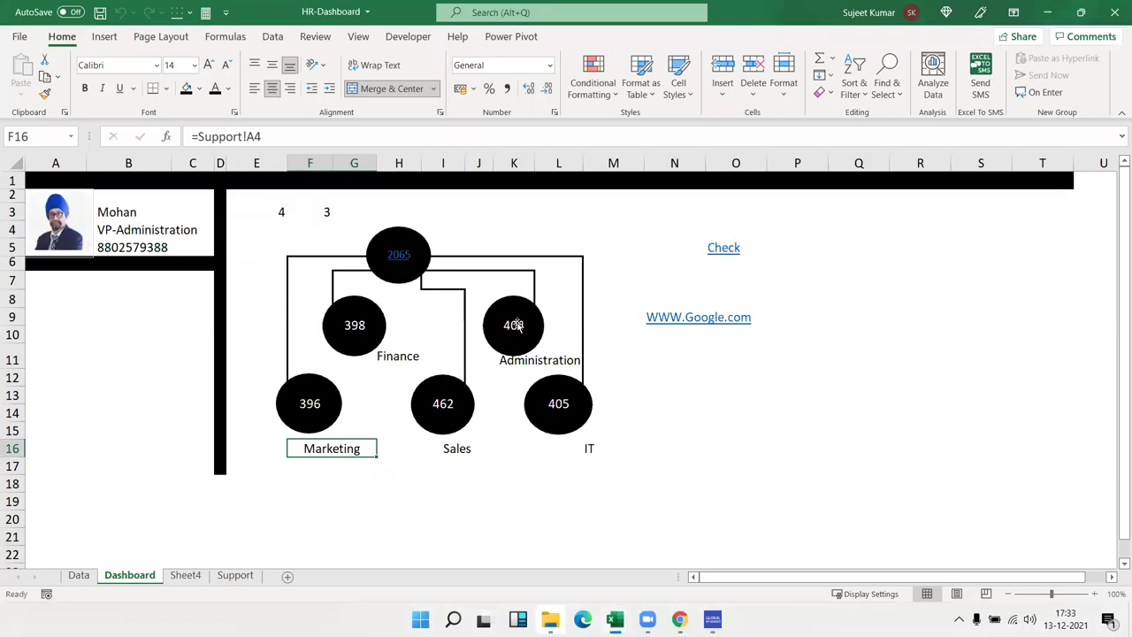
click(516, 328)
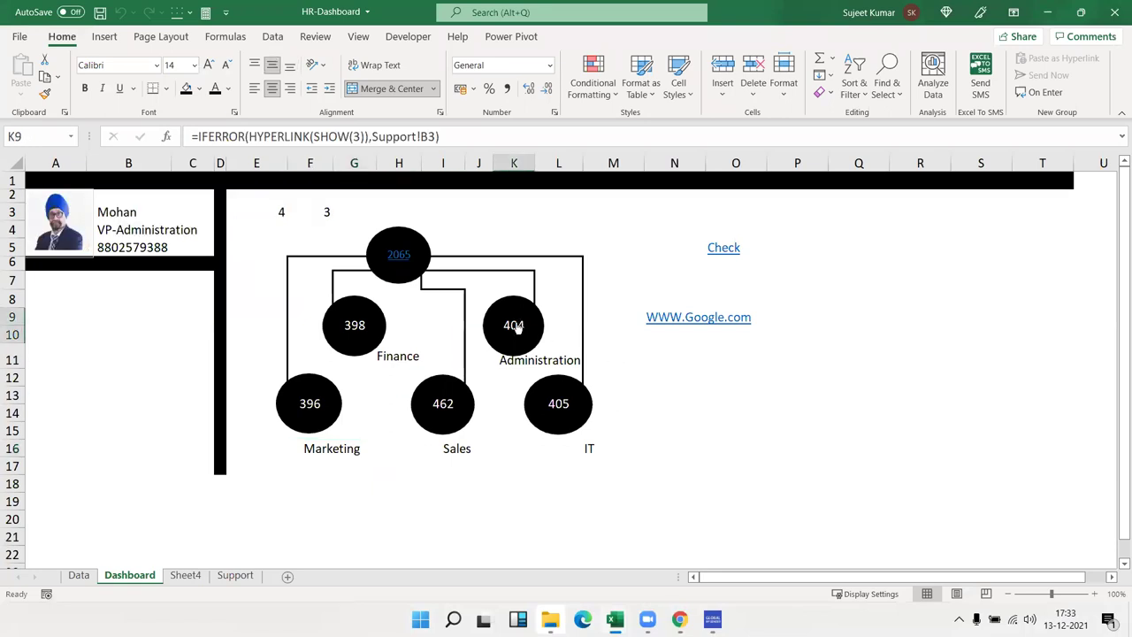
mouse_move(354, 328)
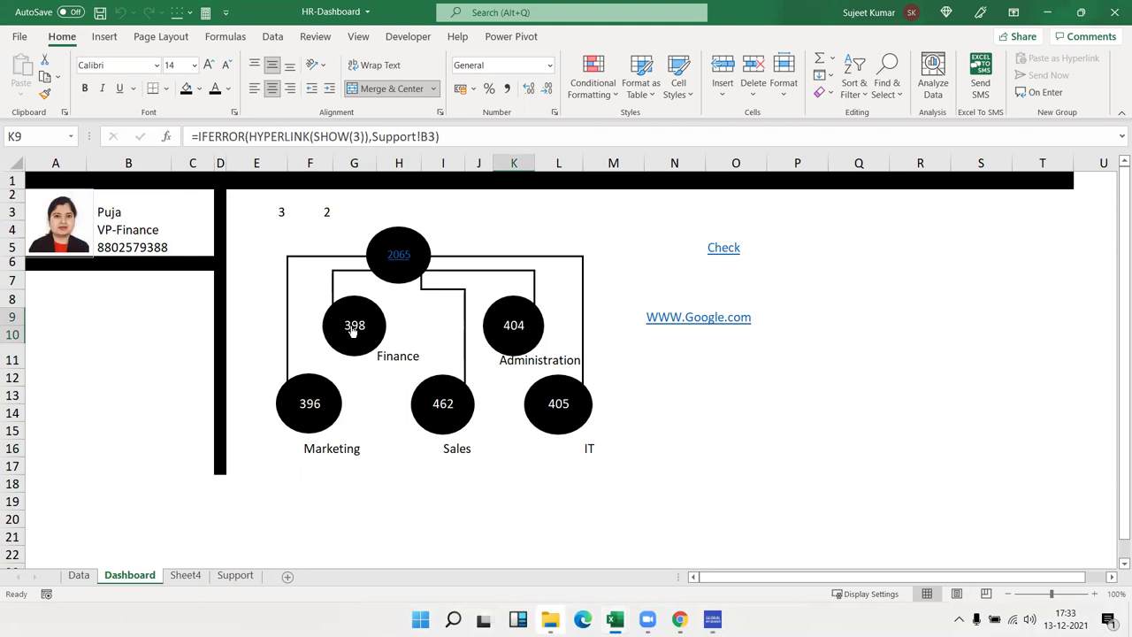
mouse_move(320, 400)
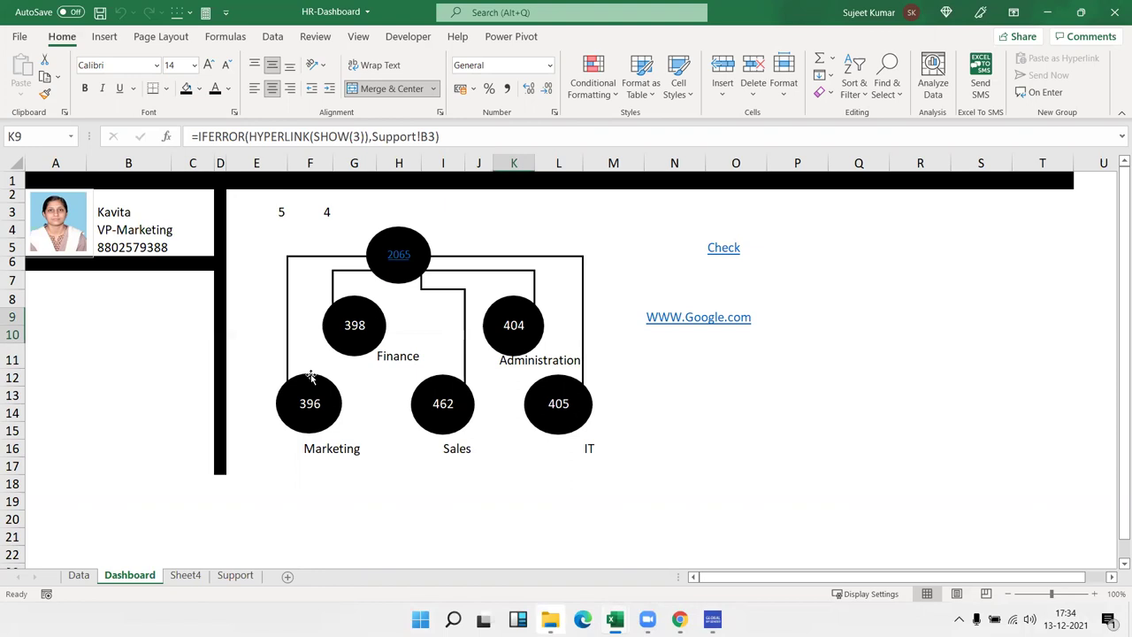
click(719, 408)
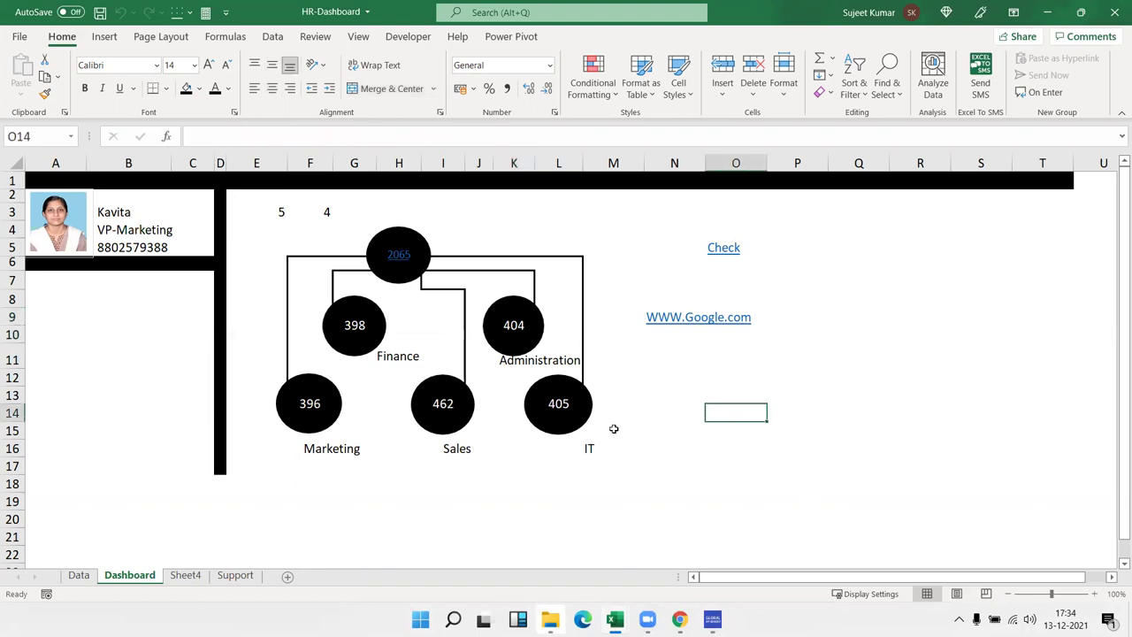
Step: Inspect the Finance (398) and Marketing (396) circle formulas, leaving the VP-Marketing card shown
mouse_move(531, 324)
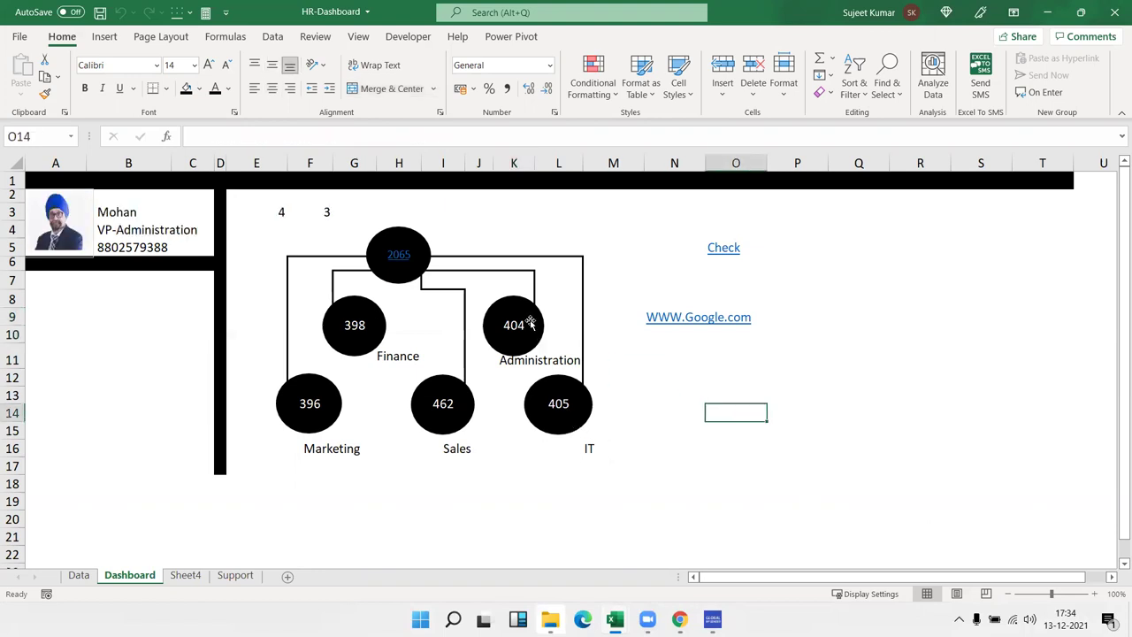
mouse_move(370, 305)
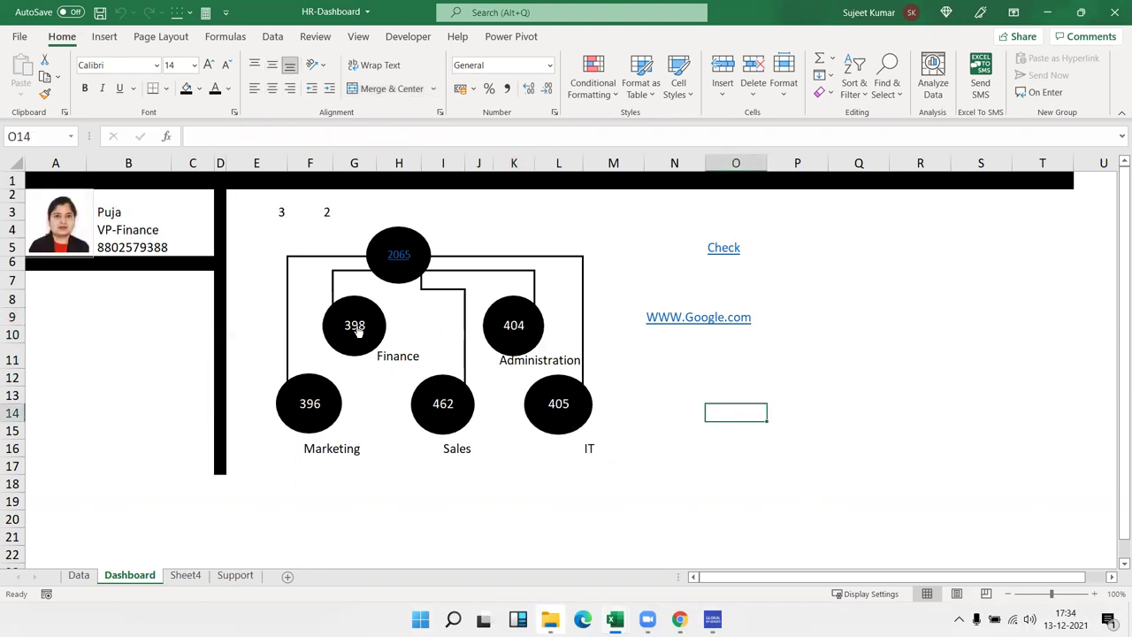
click(385, 361)
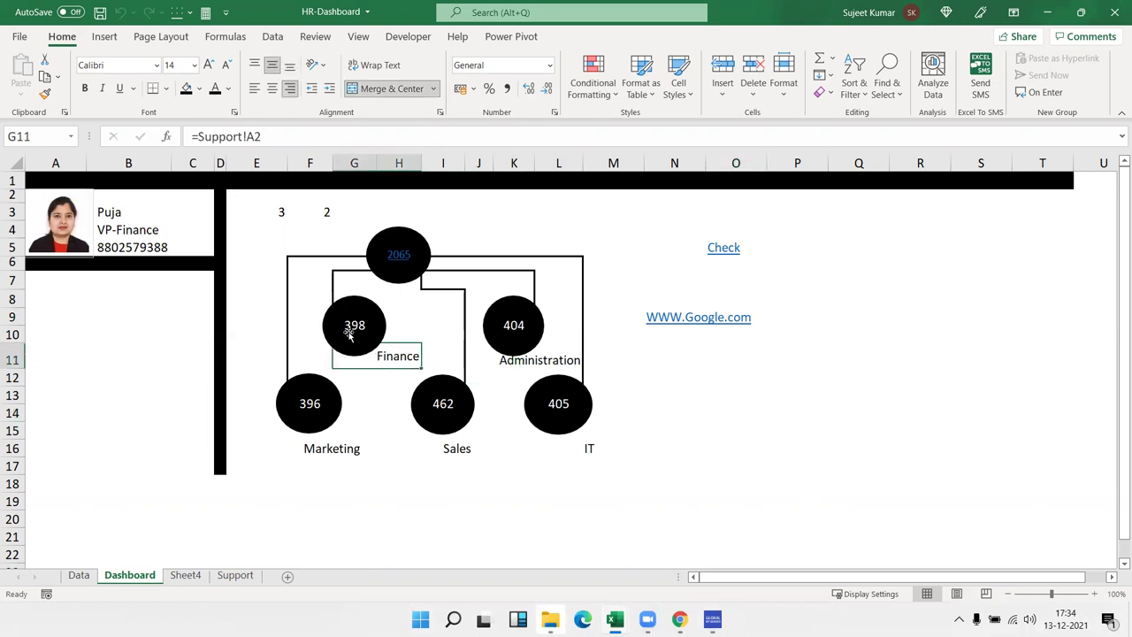
click(334, 453)
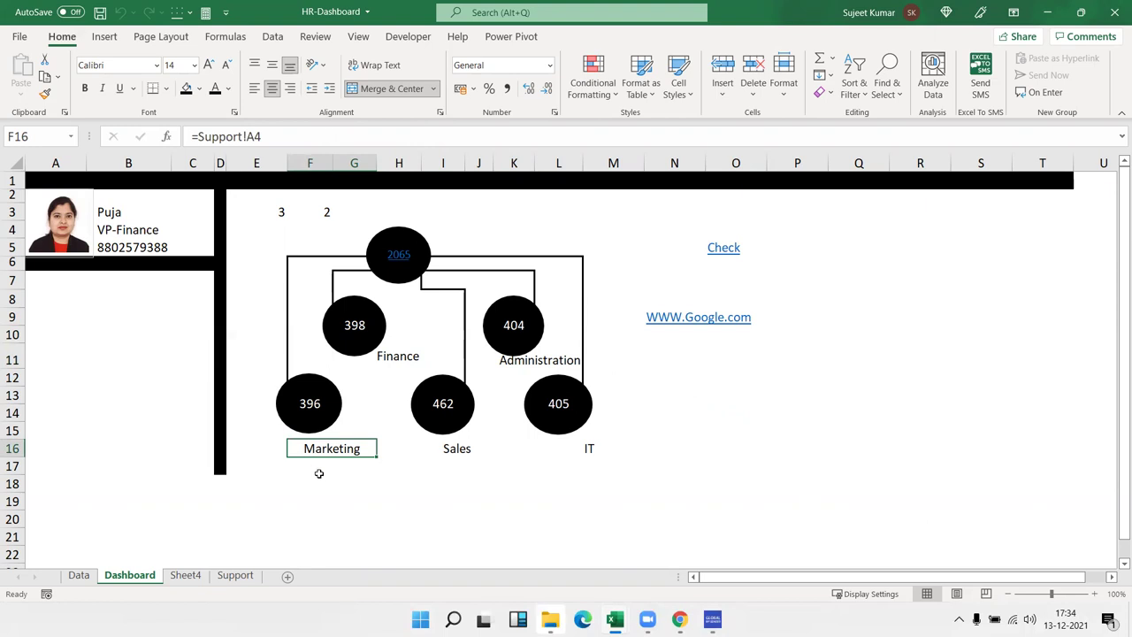
click(328, 479)
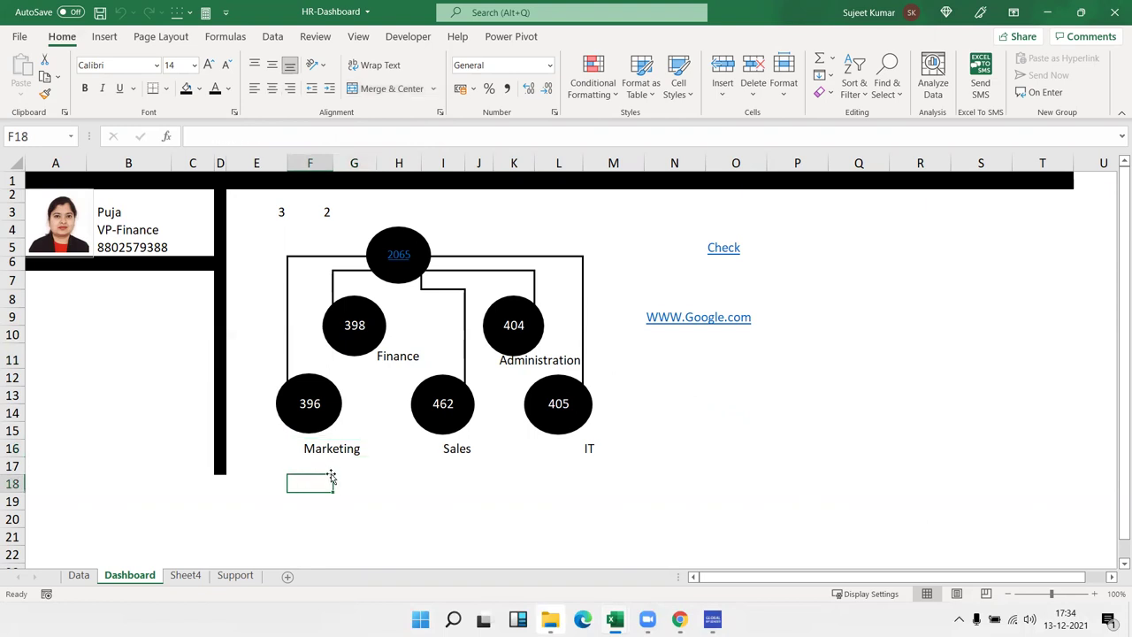
click(307, 408)
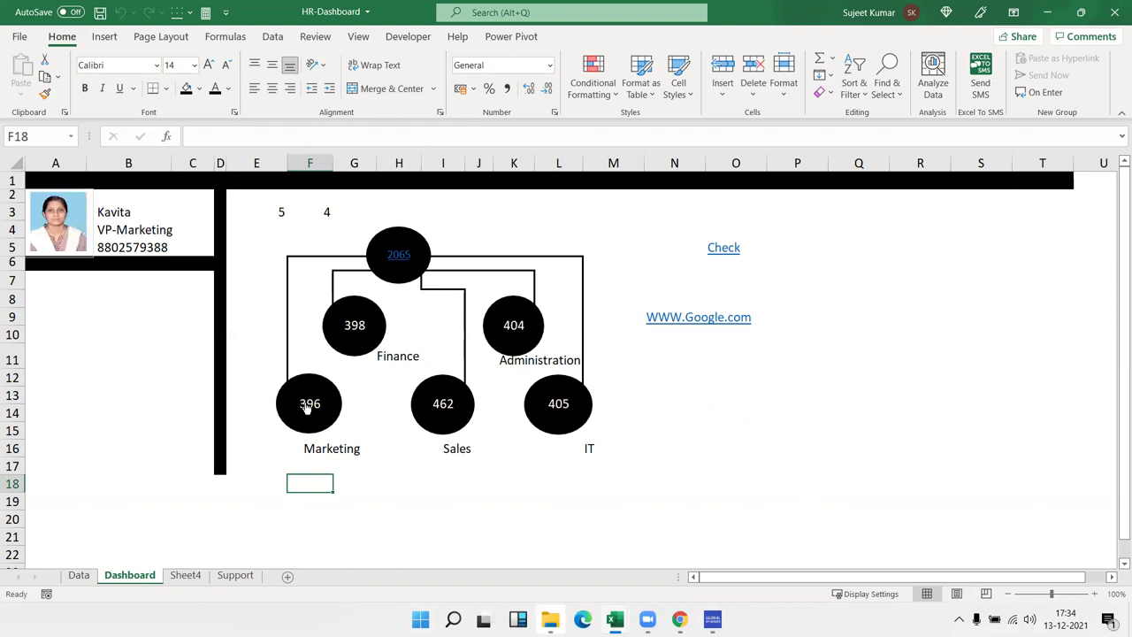
Step: Review Module1's Show function that writes n into F3 in the VBA editor
key(alt+F11)
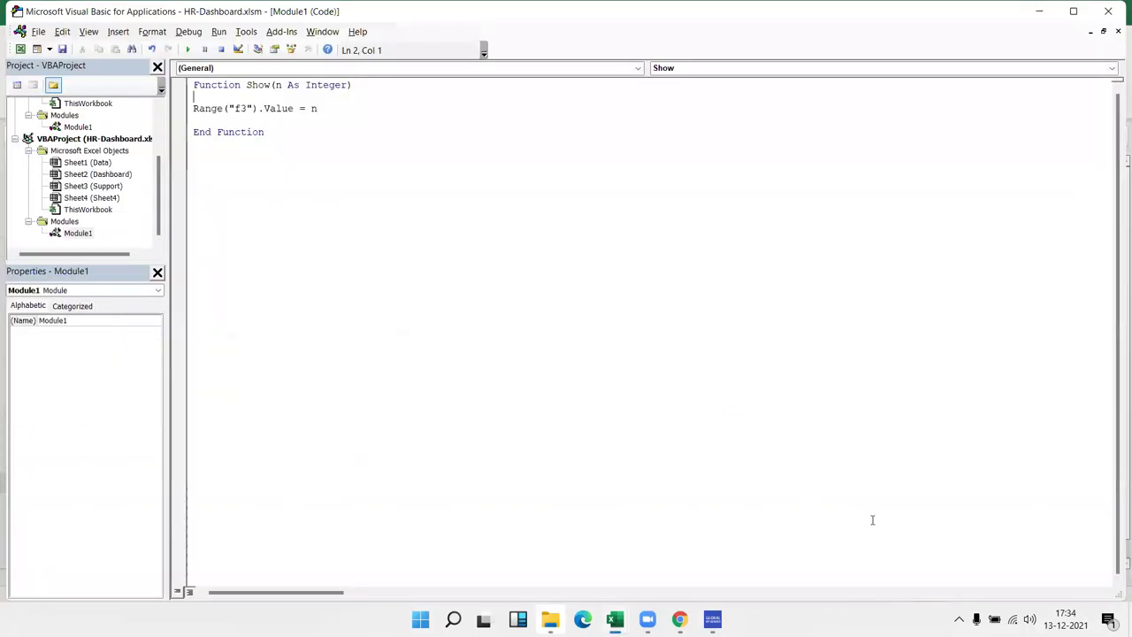
key(alt+F11)
key(alt+Tab)
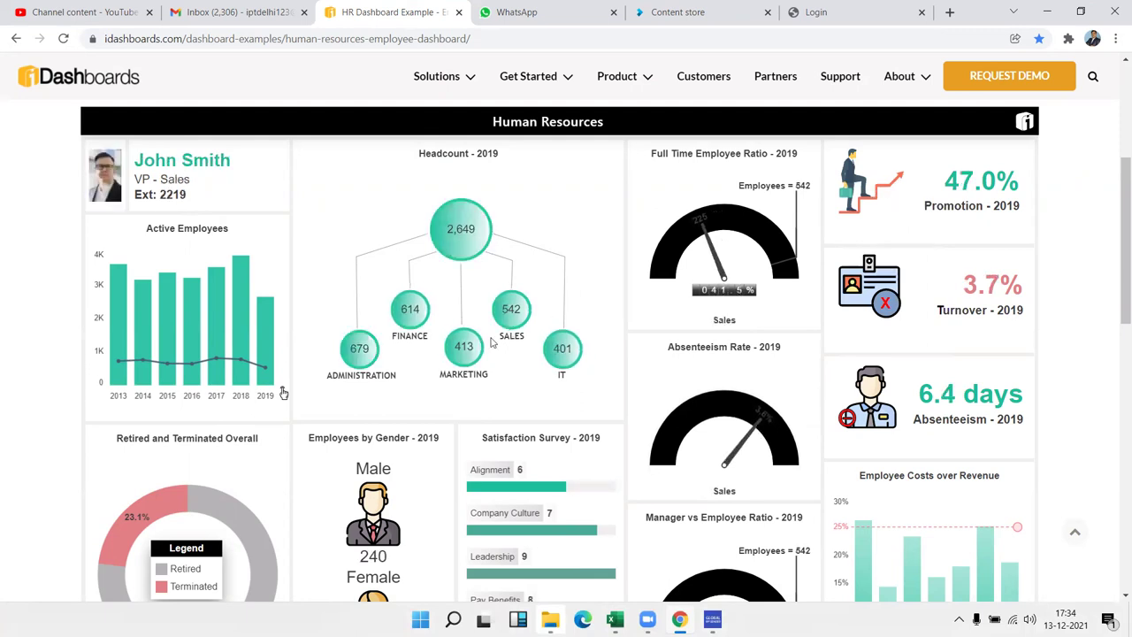
key(alt+Tab)
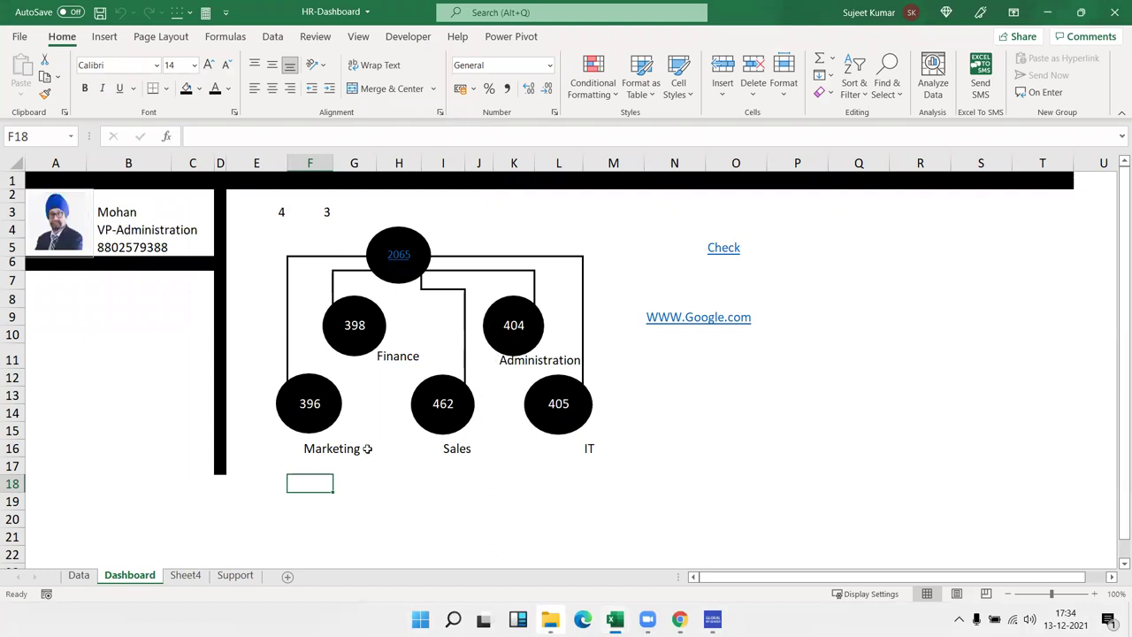
click(362, 448)
key(Up)
key(Up)
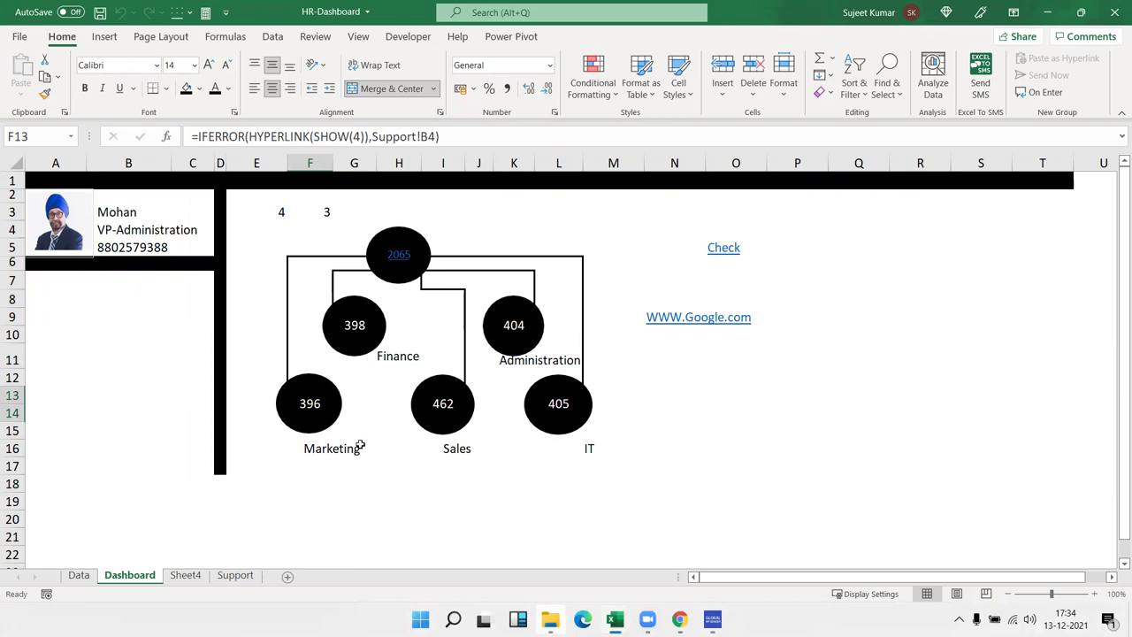
click(802, 287)
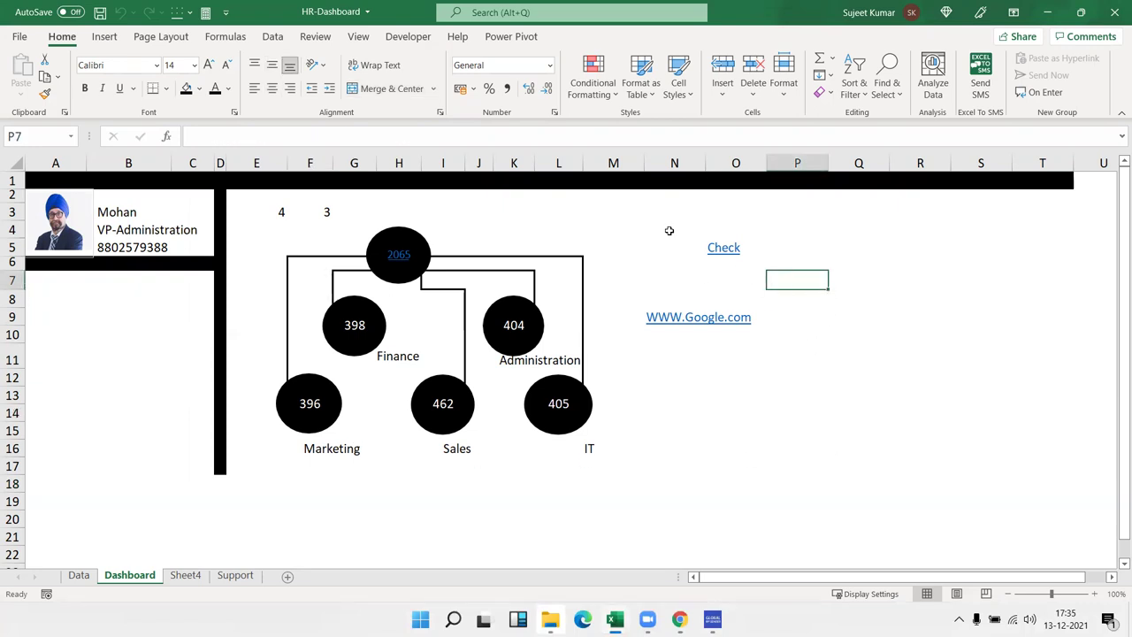
drag(668, 228, 733, 348)
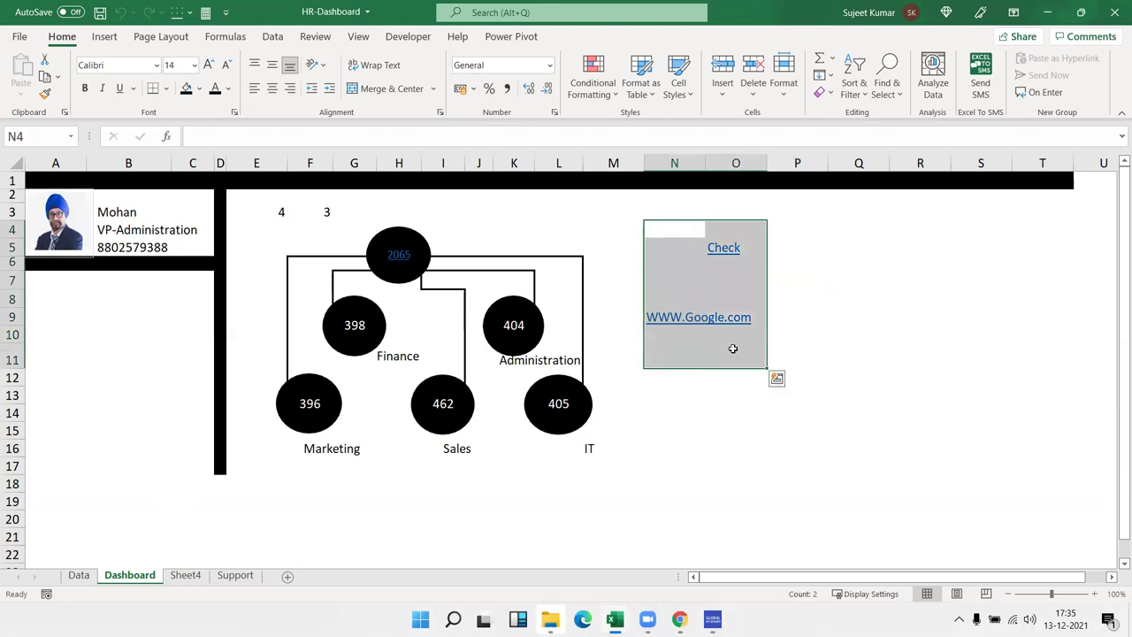
key(Delete)
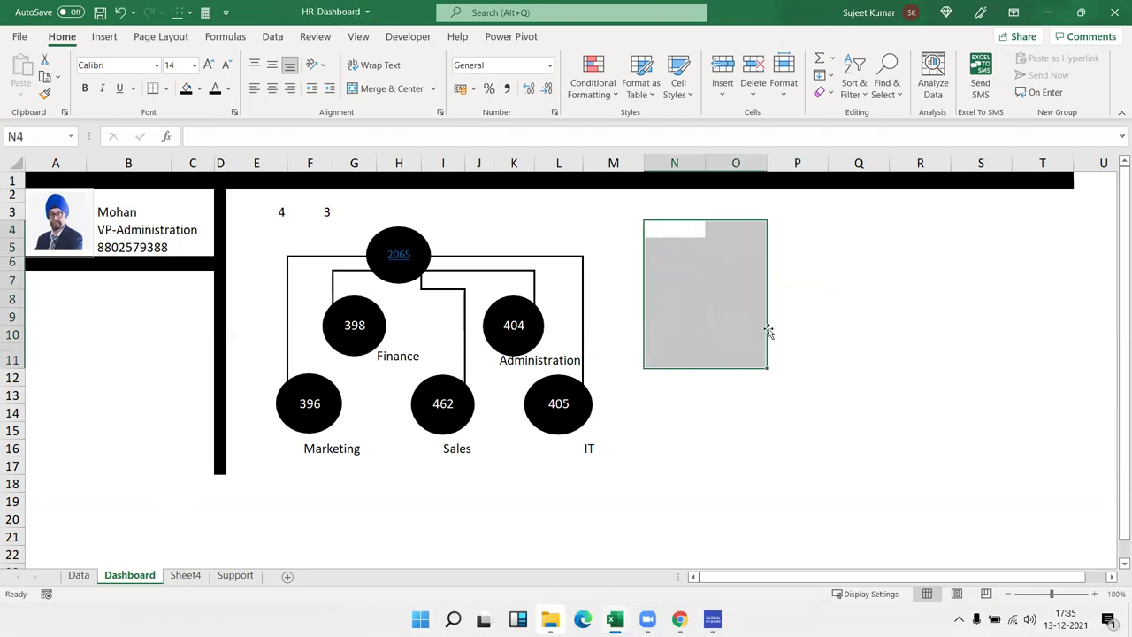
Step: Enter =HYPERLINK(SHOW(5)) in cell O5, which shows #VALUE! for now
click(714, 250)
text(=)
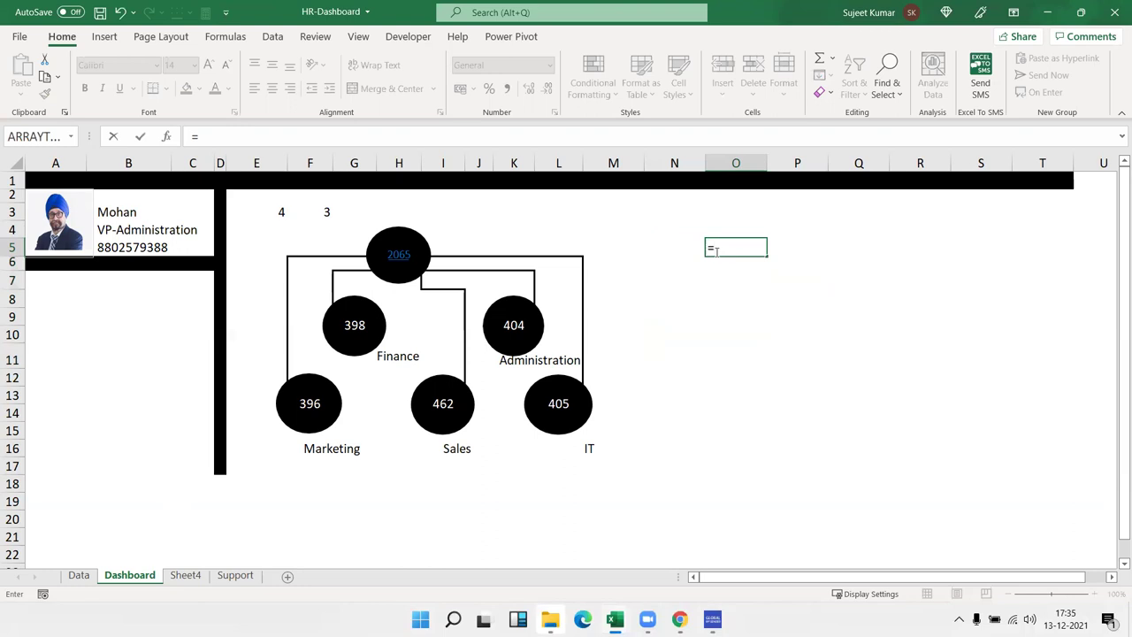
text(hy)
key(Tab)
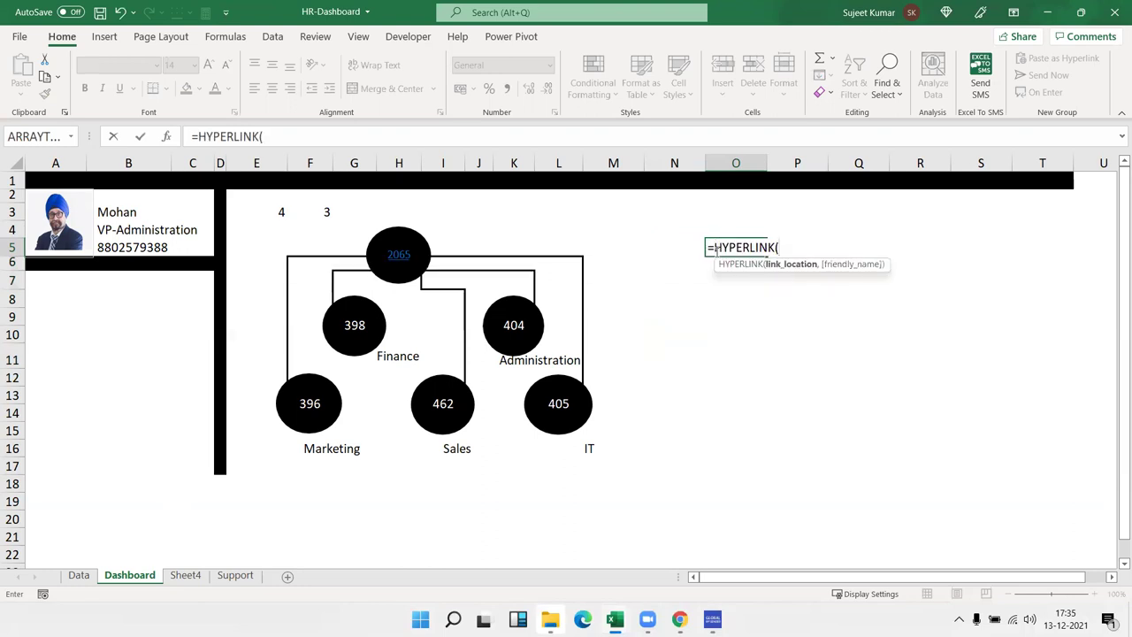
text(sho)
key(Tab)
text(5))
key(Return)
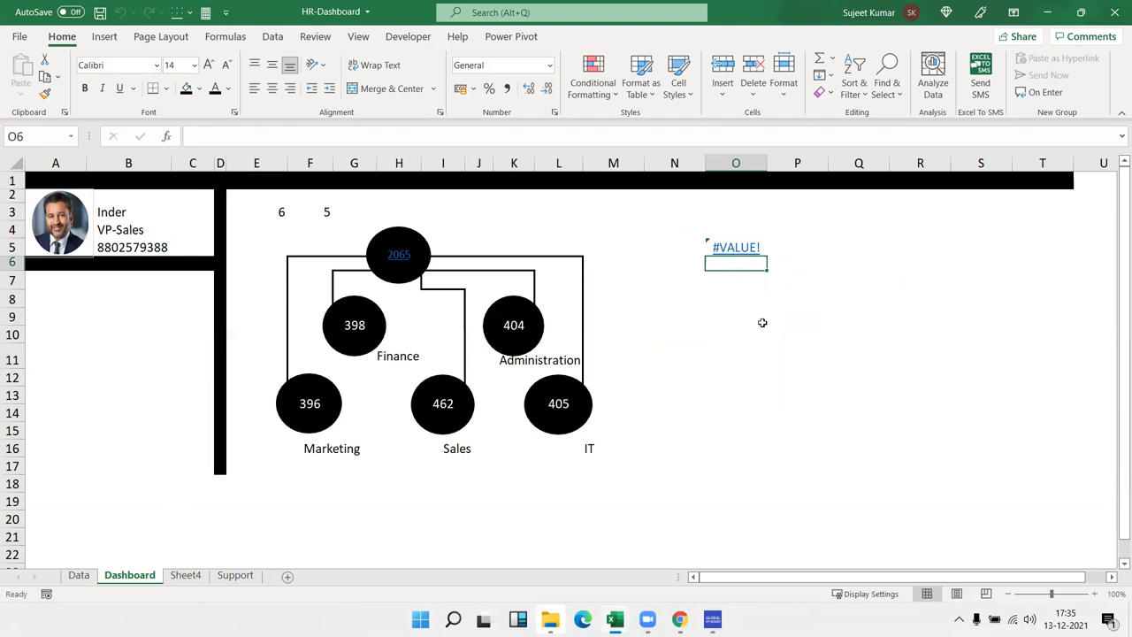
key(Up)
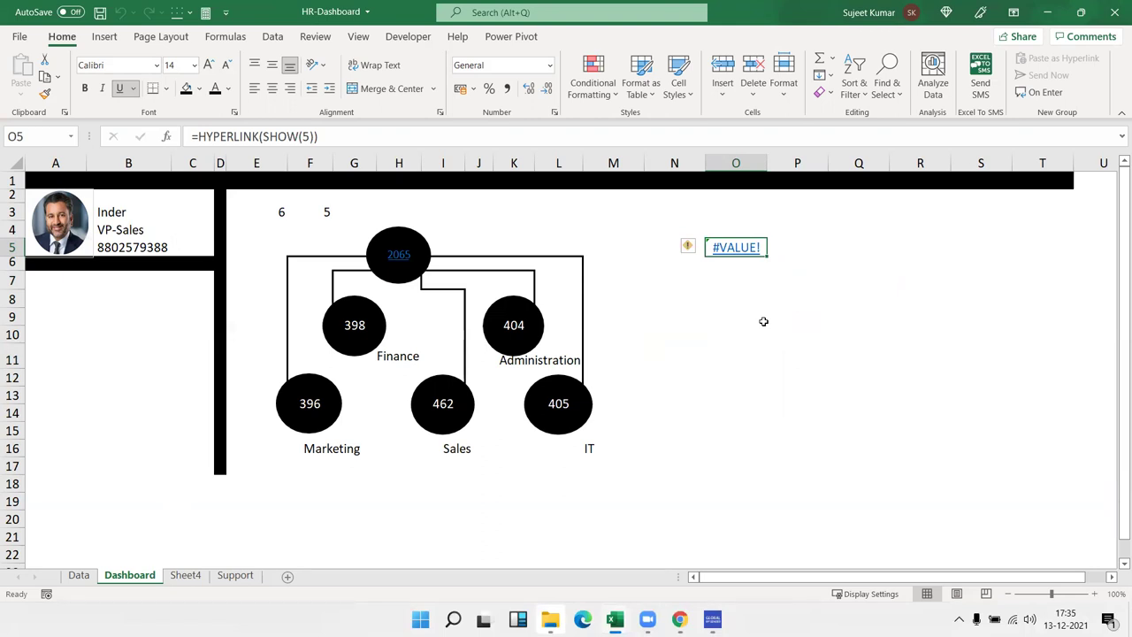
key(alt+Tab)
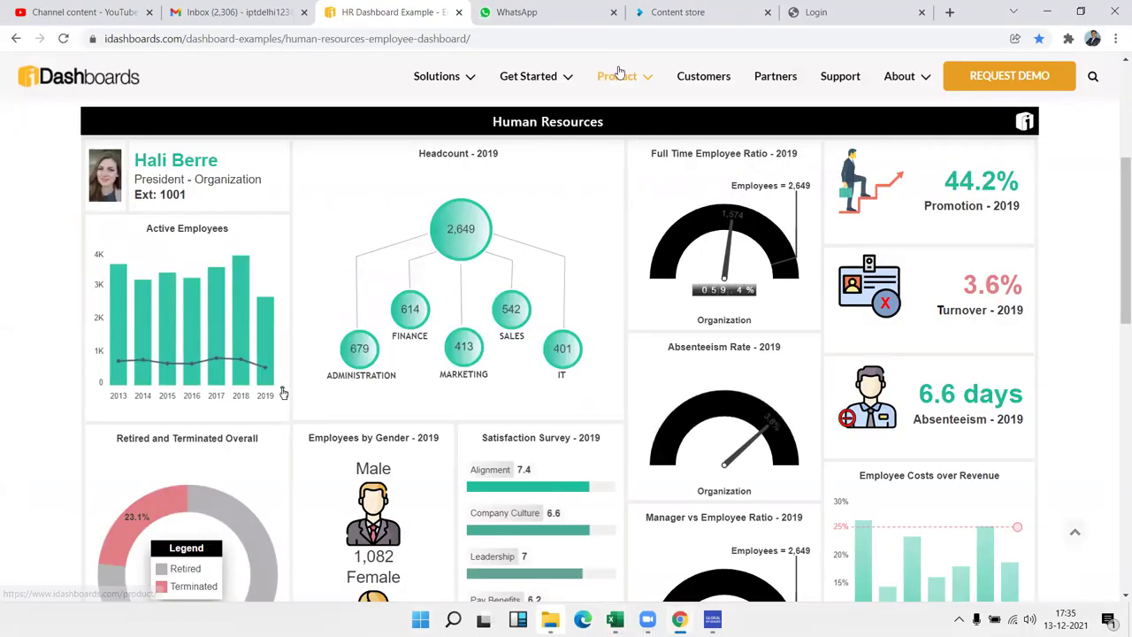
Step: Look over the Product and Get Started menus on the iDashboards example, then return to Excel
mouse_move(619, 72)
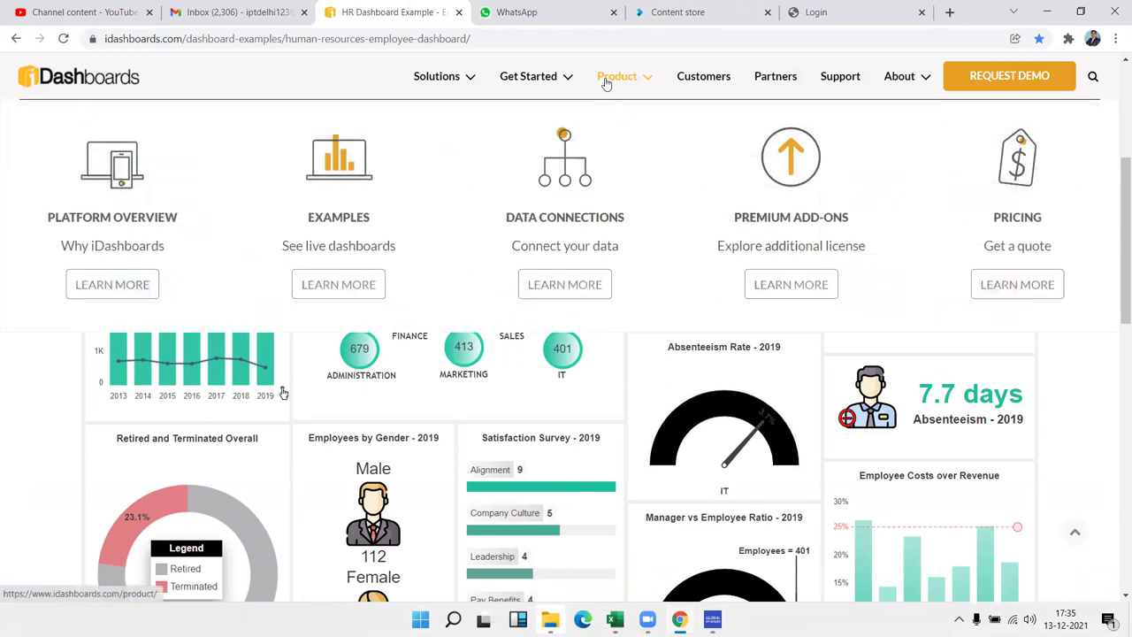
mouse_move(584, 82)
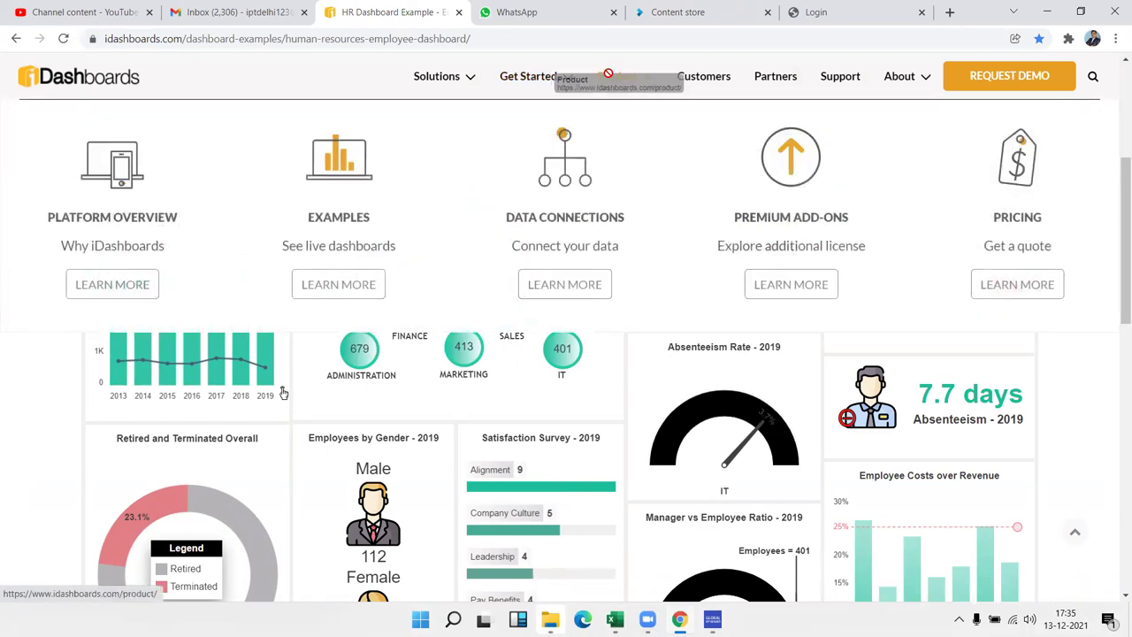
key(alt+Tab)
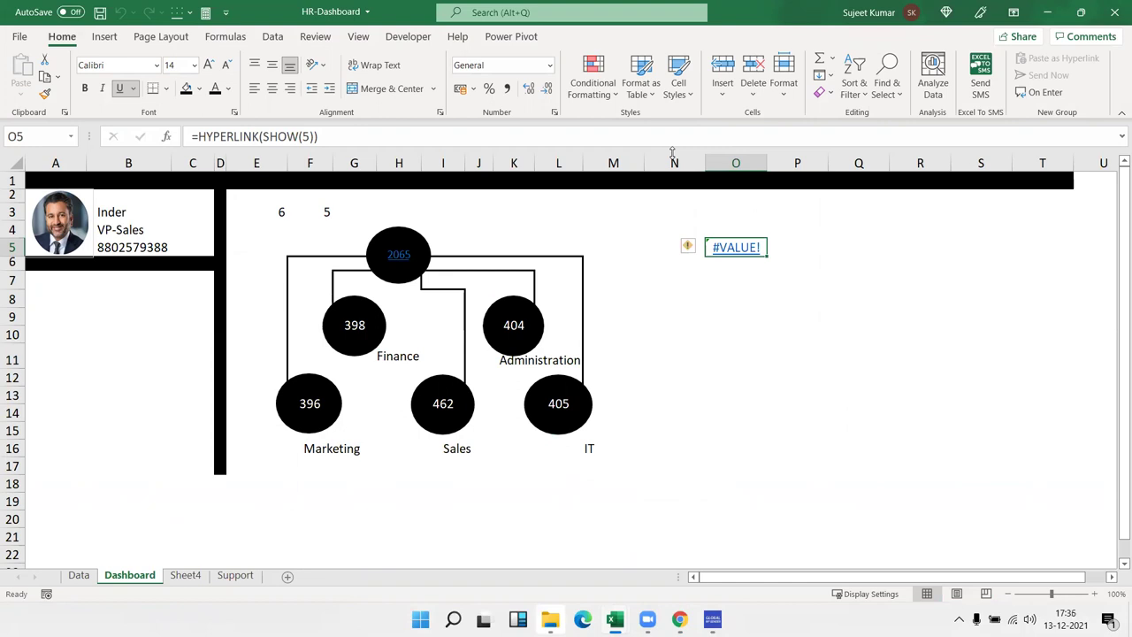
Step: Wrap O5's formula as =IFERROR(HYPERLINK(SHOW(5)),"Open") so it displays Open
mouse_move(361, 343)
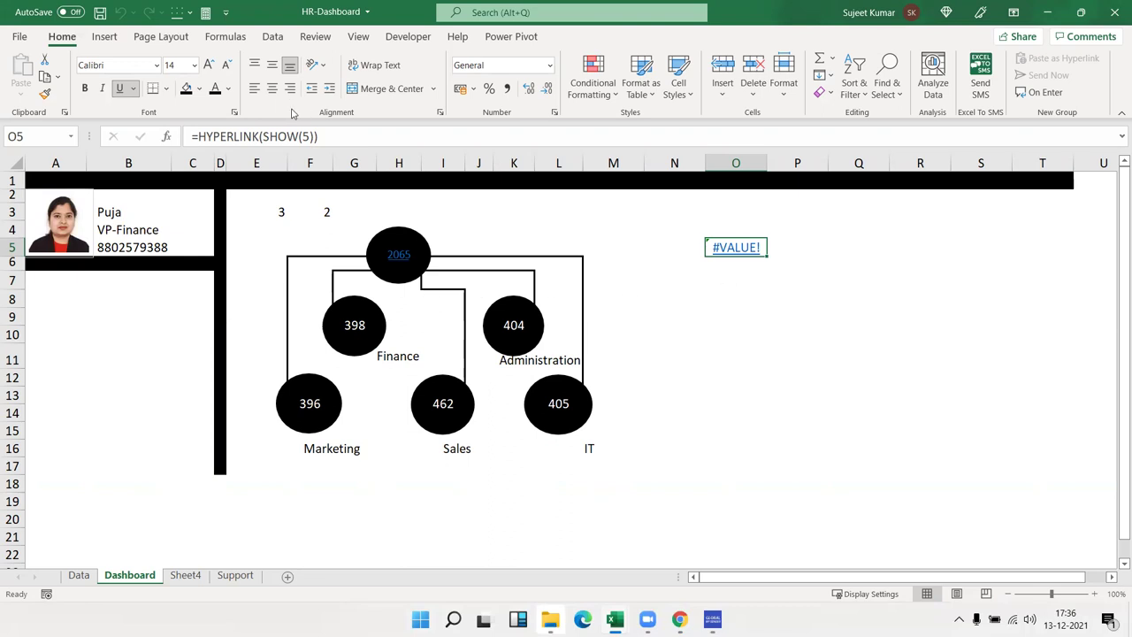
click(202, 136)
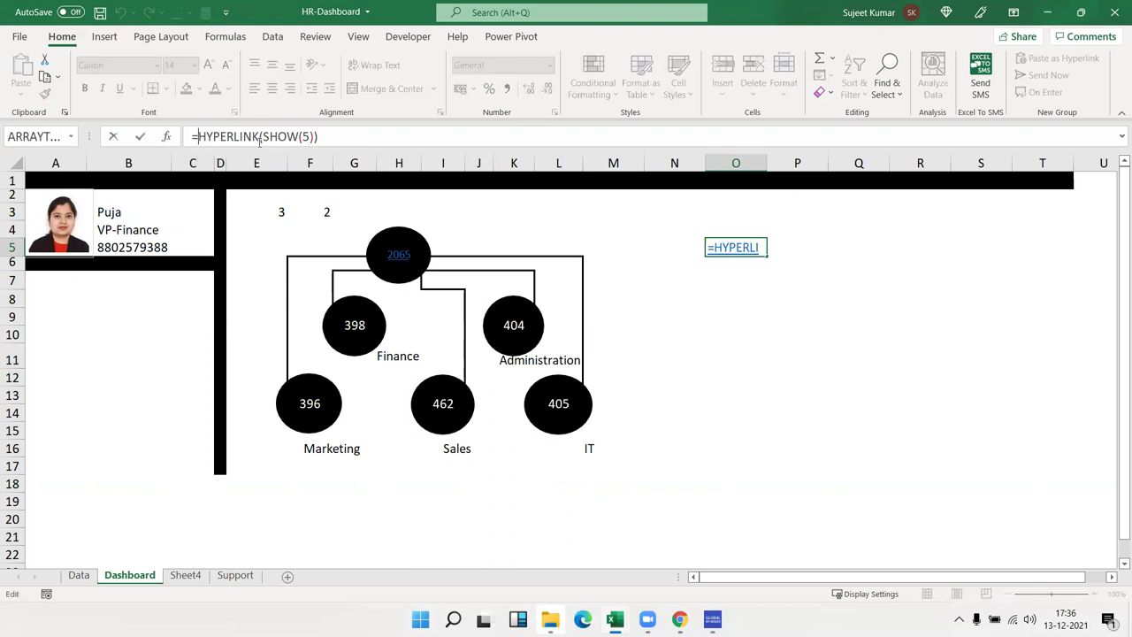
text(if)
key(Down)
key(Tab)
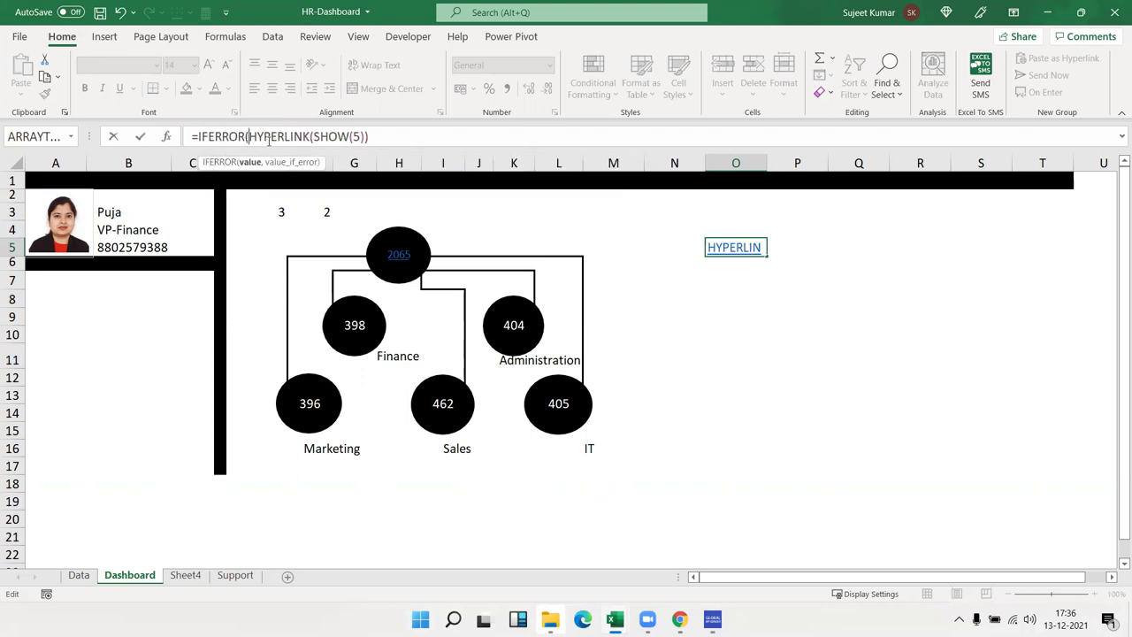
click(427, 132)
text(,")
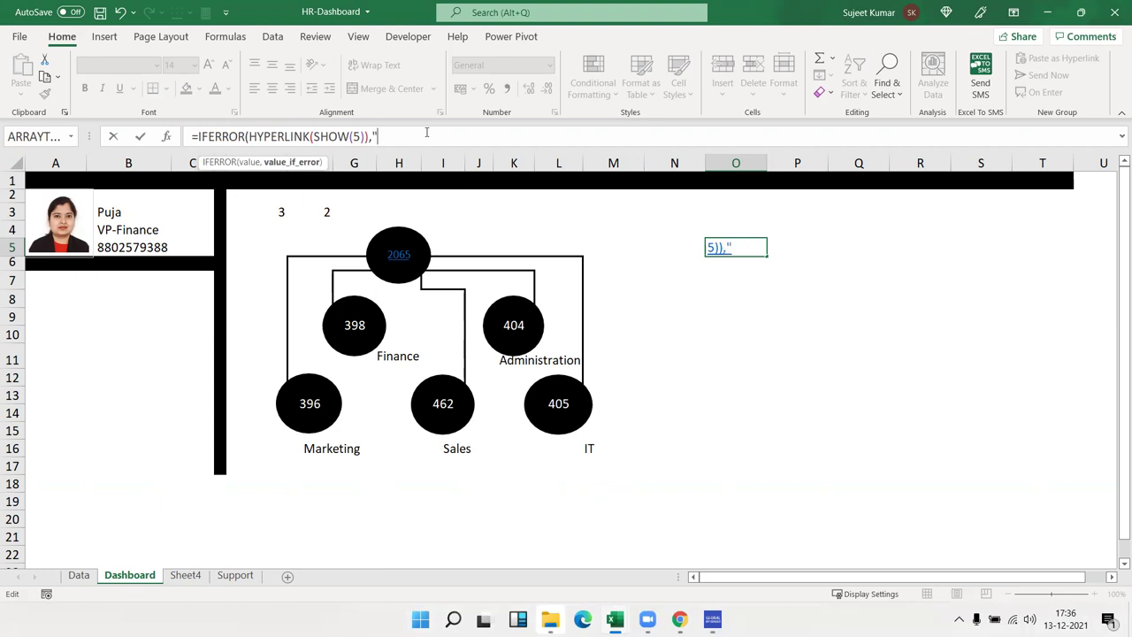
text(Open"))
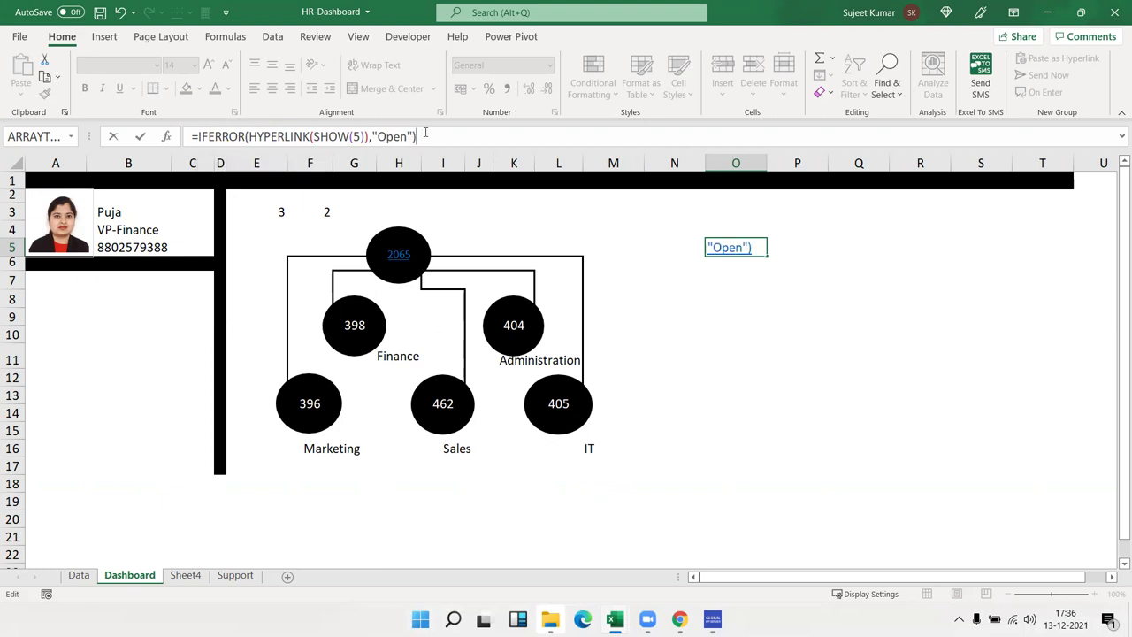
click(712, 338)
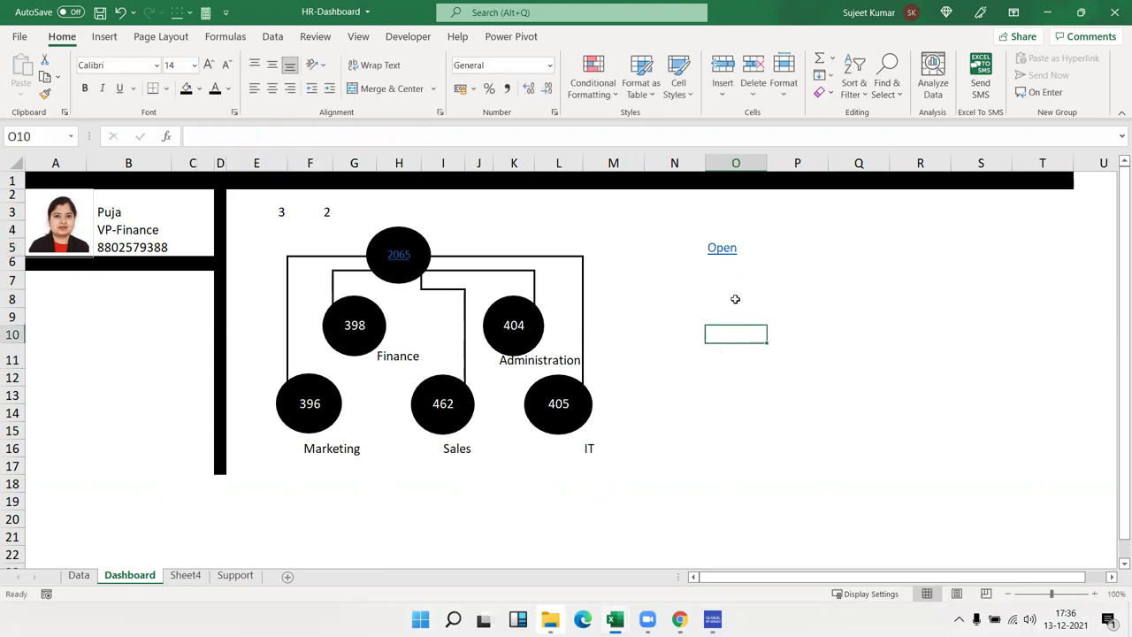
Step: Recheck the O5 formula and step across row 5 to the circle cells
mouse_move(721, 252)
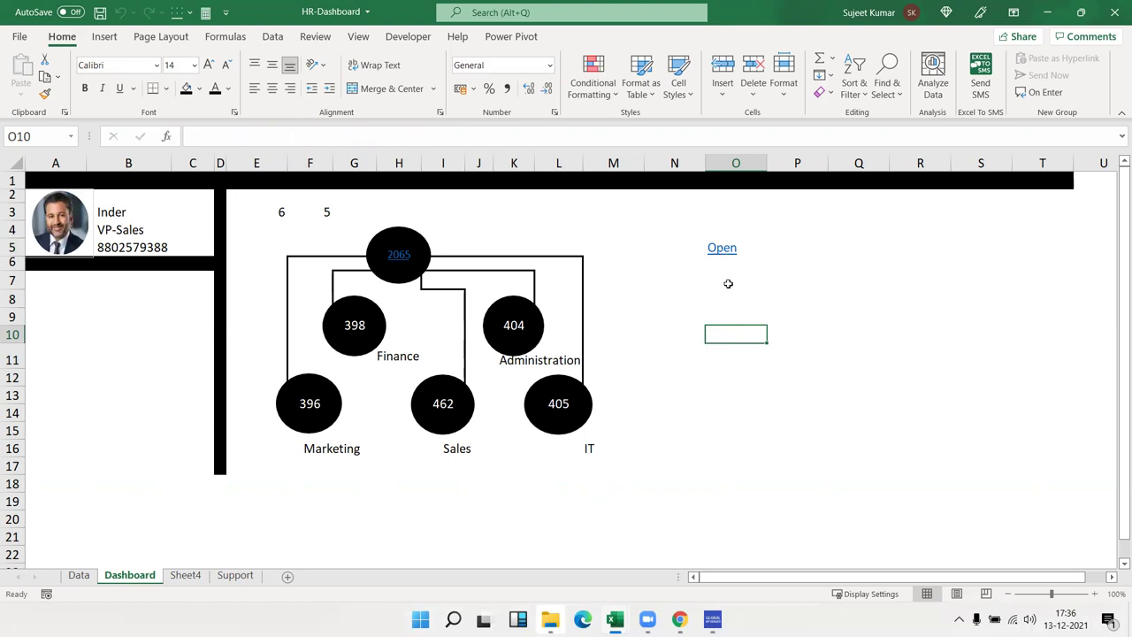
key(Up)
key(Up)
key(Up)
key(Up)
key(Up)
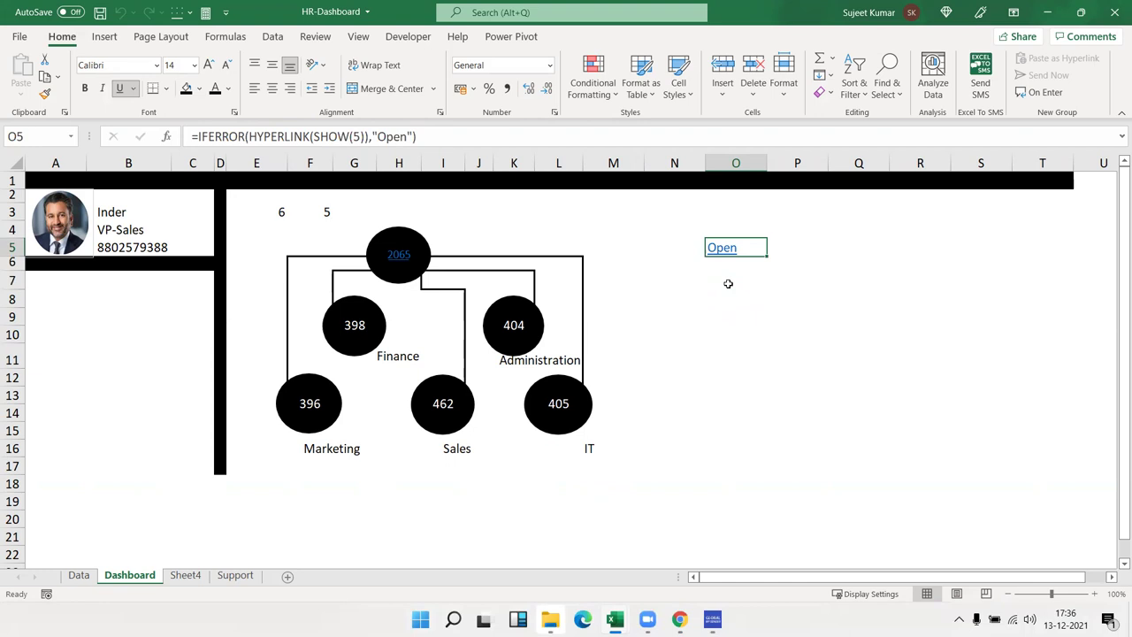
click(375, 136)
key(Escape)
key(Left)
key(Left)
key(Left)
key(Left)
key(Left)
key(Left)
key(Left)
key(Down)
key(Down)
key(Down)
key(Down)
key(Left)
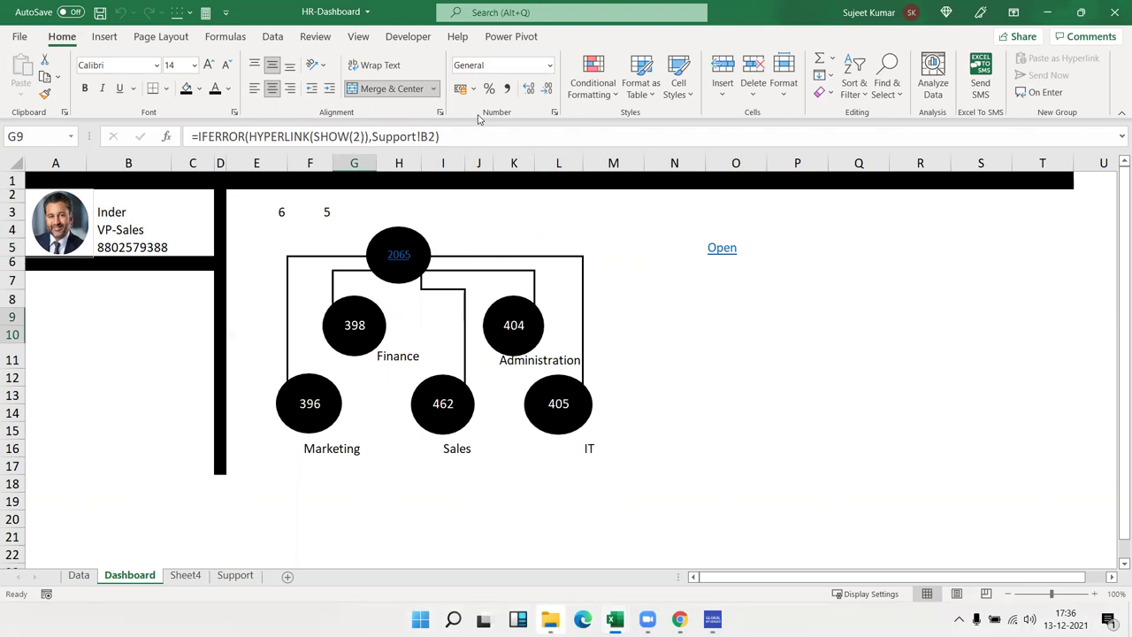
Step: Review the Support sheet's department counts and Sheet4's VP details, then return to Dashboard
click(237, 576)
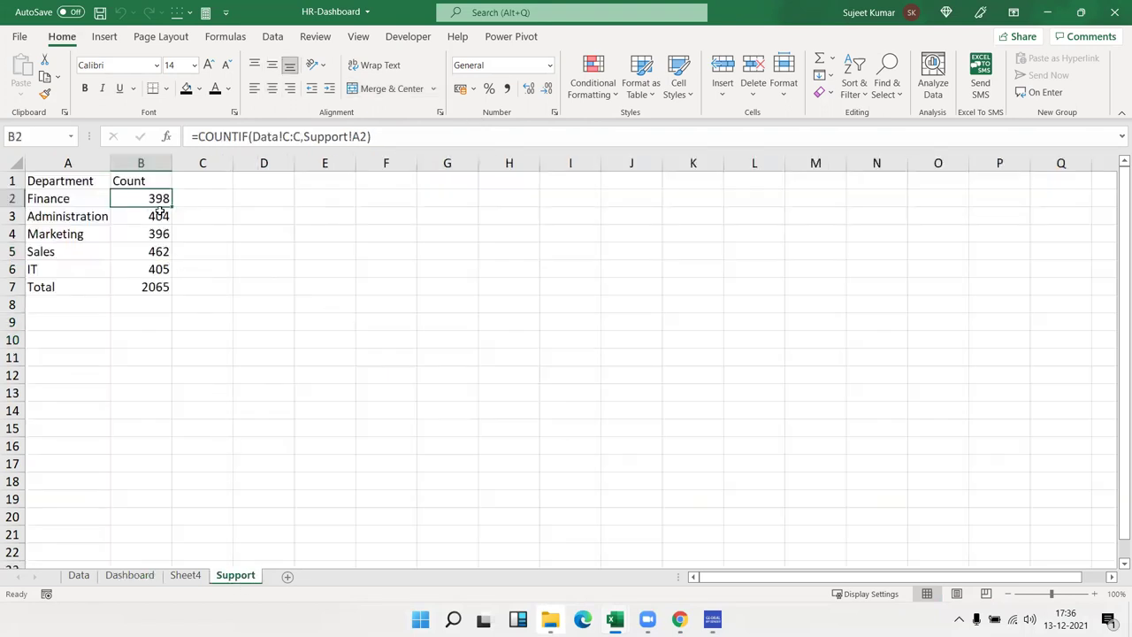
click(188, 577)
click(107, 580)
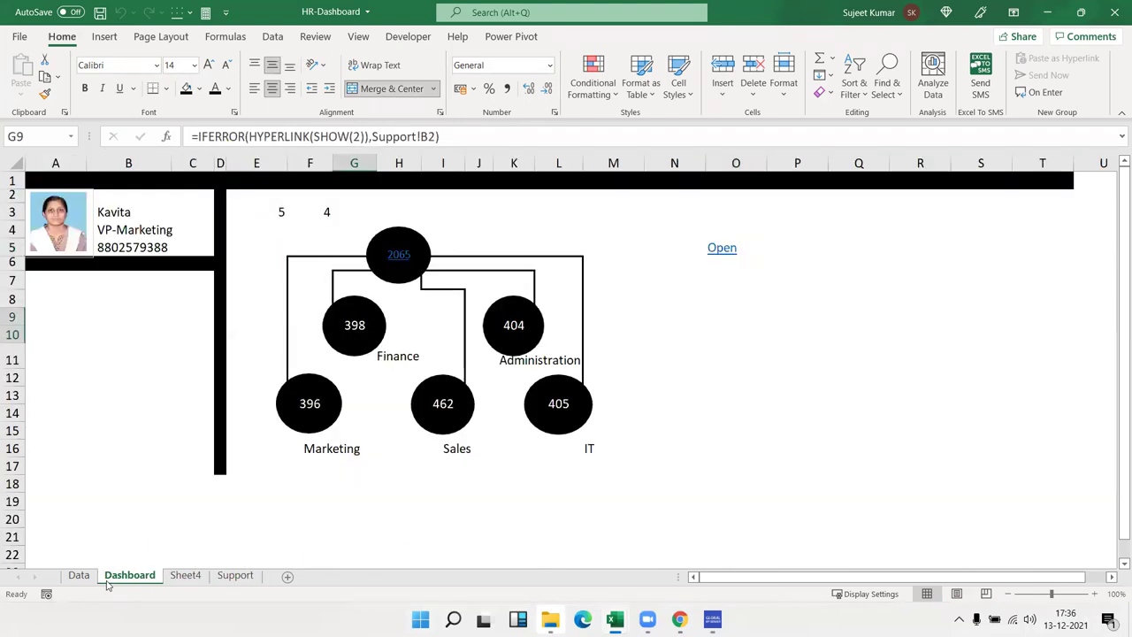
Step: Set H5 to =IFERROR(HYPERLINK(SHOW(1)),Support!B7) showing 2065, and save the workbook
click(508, 248)
key(Left)
key(Left)
key(Left)
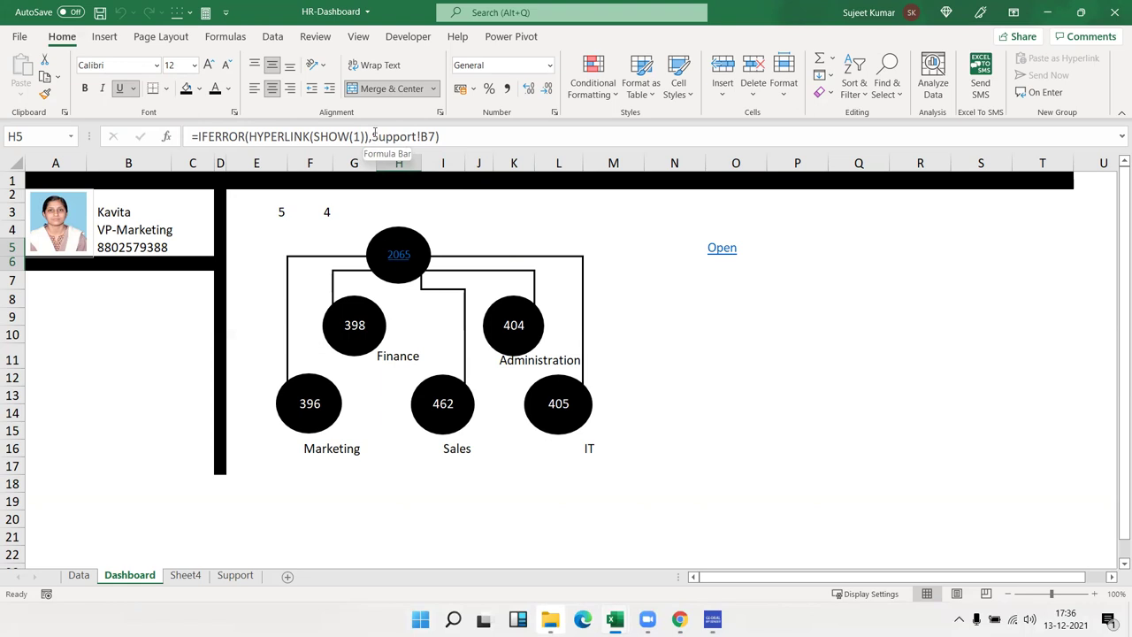
drag(373, 137, 439, 136)
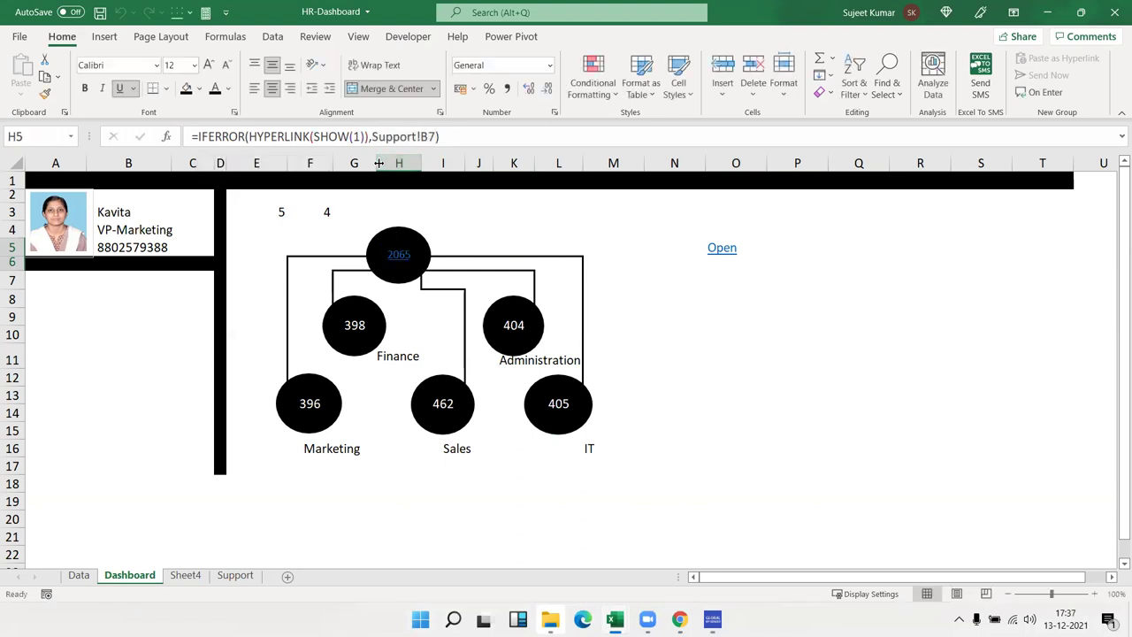
click(683, 338)
key(ctrl+s)
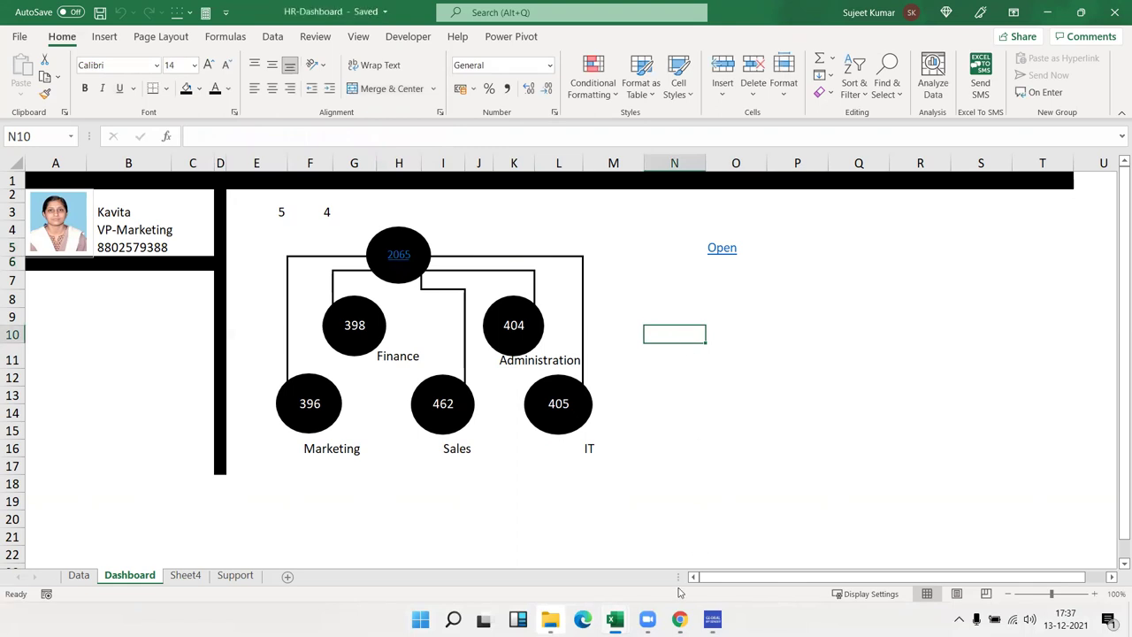
mouse_move(680, 619)
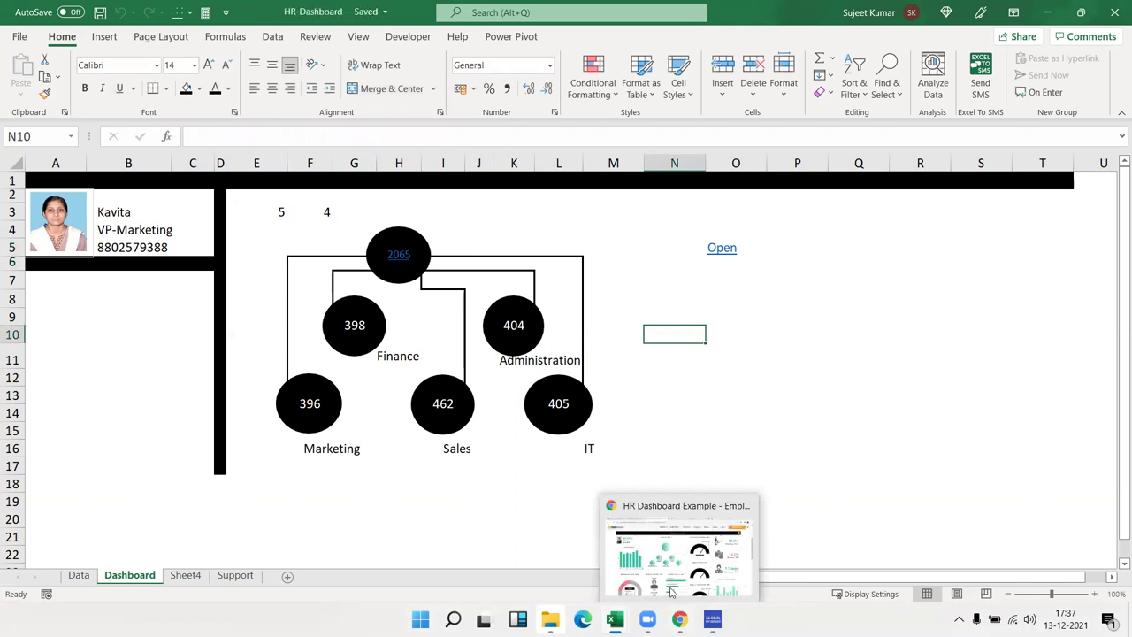
click(696, 429)
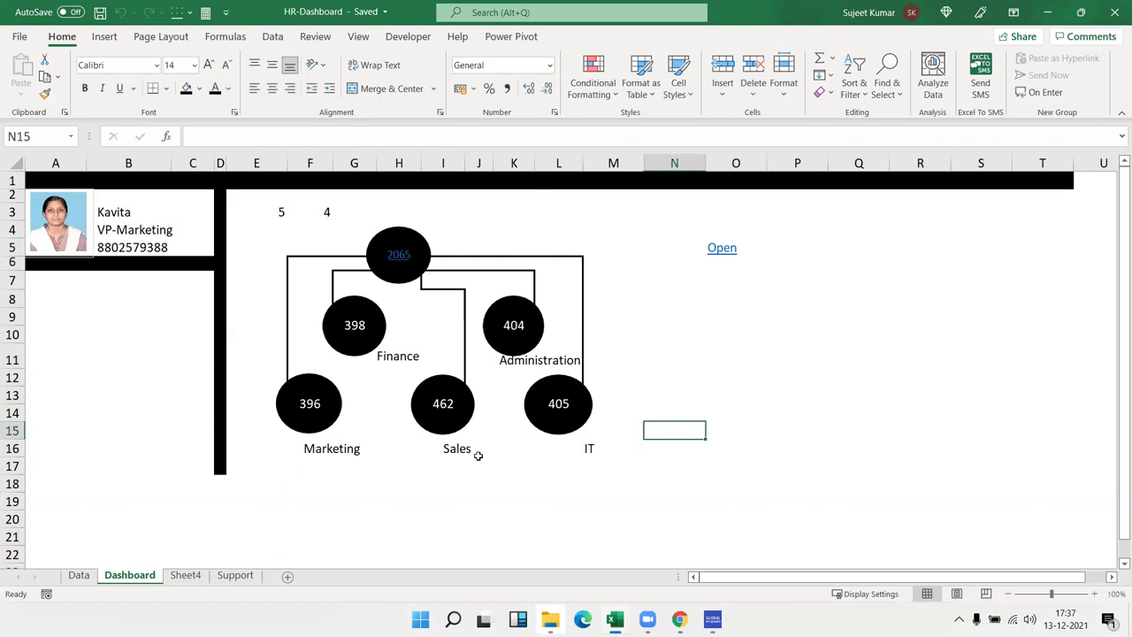
Step: Merge H3:J3 and enter the centred title '2021 Headcount' above the top circle
click(407, 205)
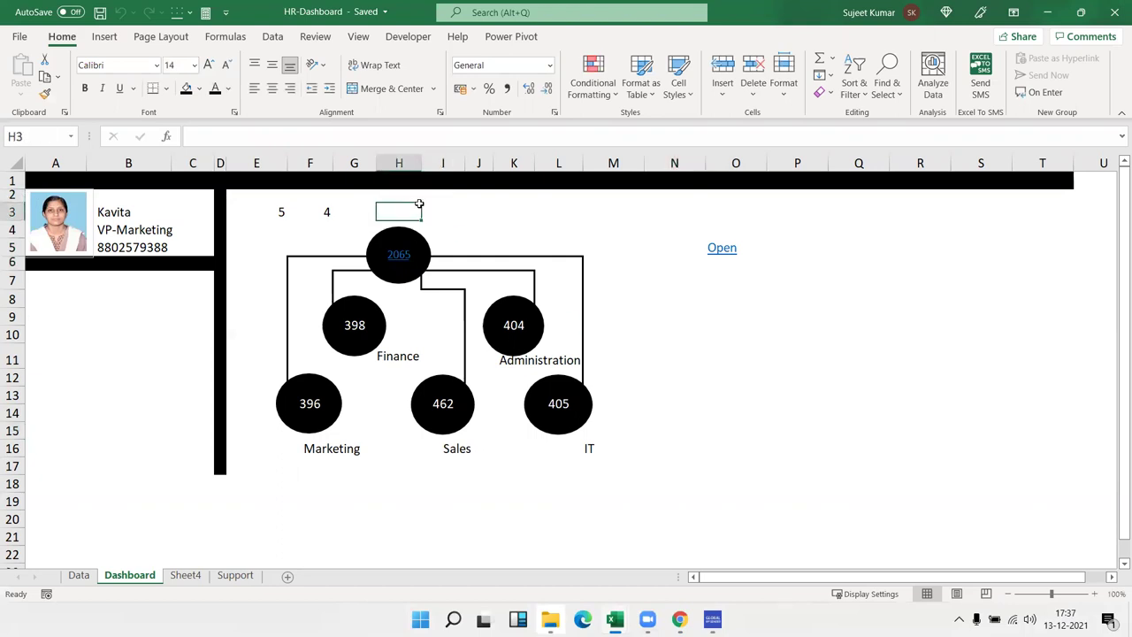
drag(419, 205, 488, 205)
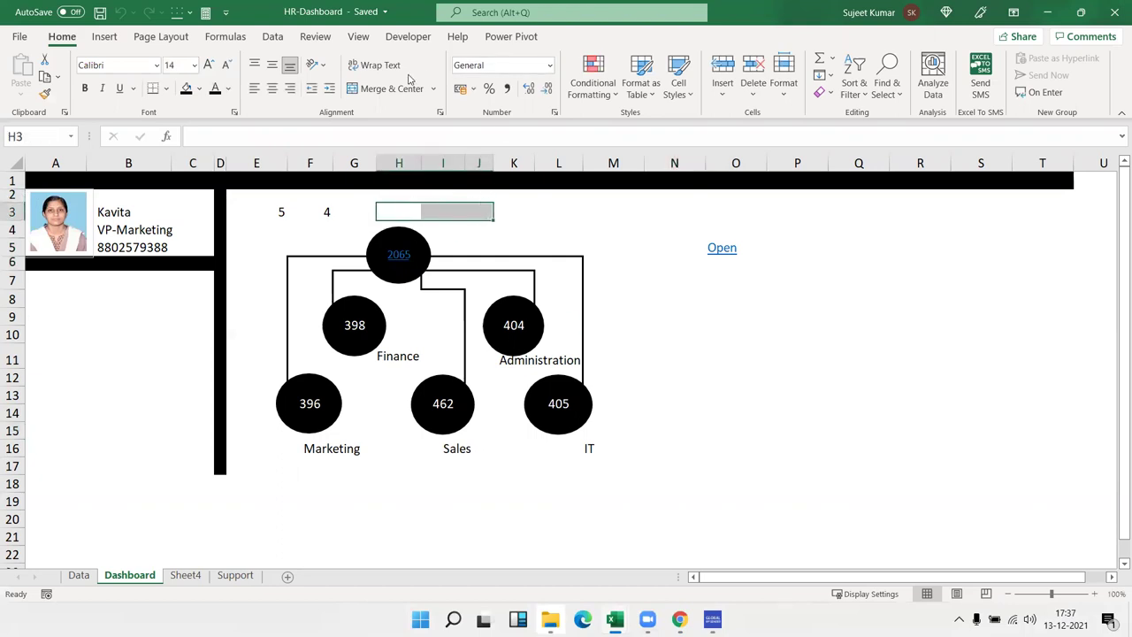
click(382, 89)
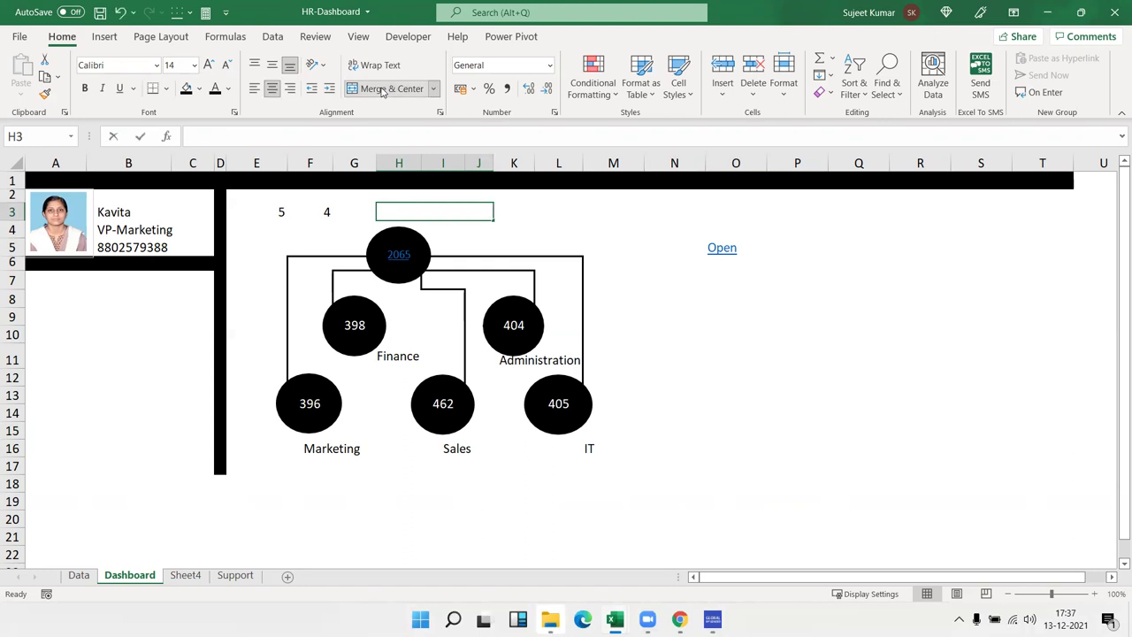
text(Head)
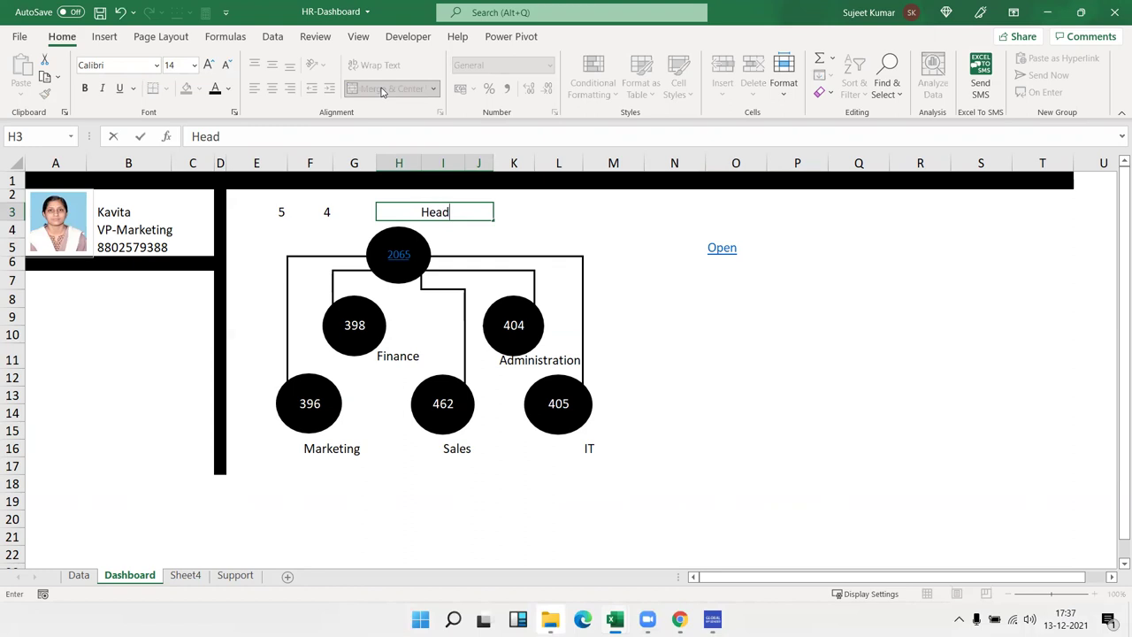
text( Course)
key(BackSpace)
key(BackSpace)
key(BackSpace)
key(BackSpace)
key(BackSpace)
key(BackSpace)
key(BackSpace)
key(BackSpace)
text(2021 Head)
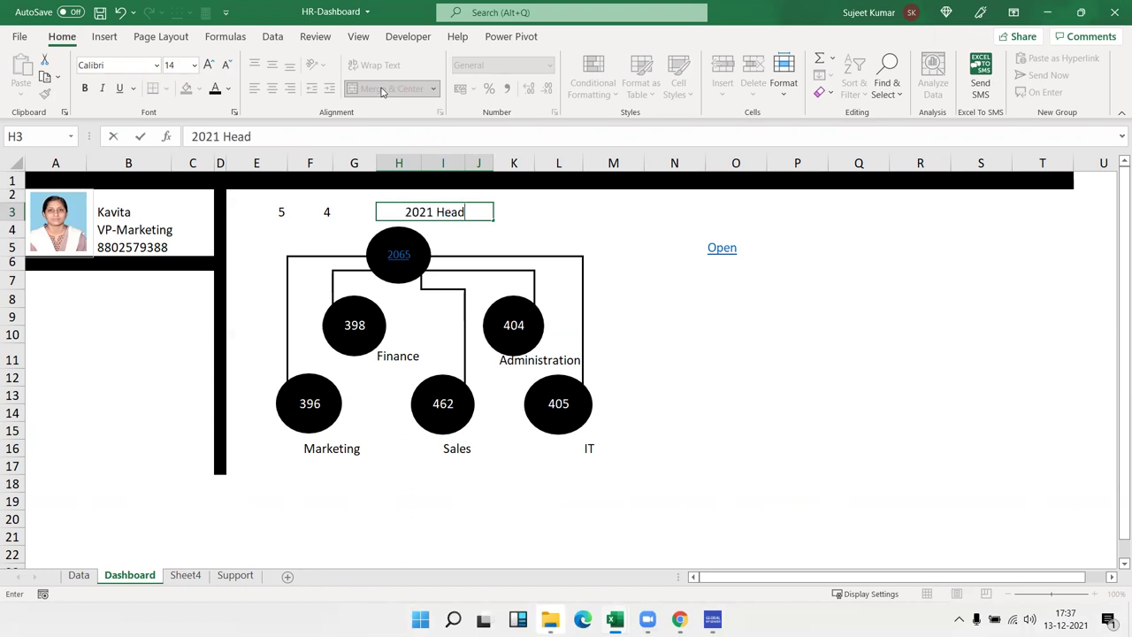
text(count)
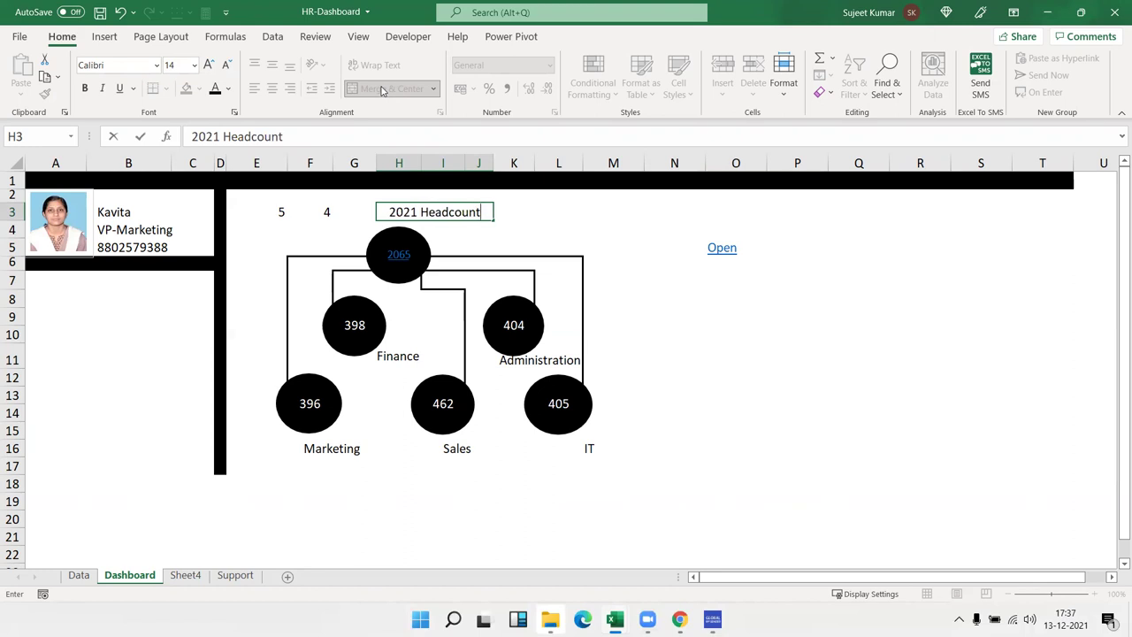
key(Return)
click(743, 341)
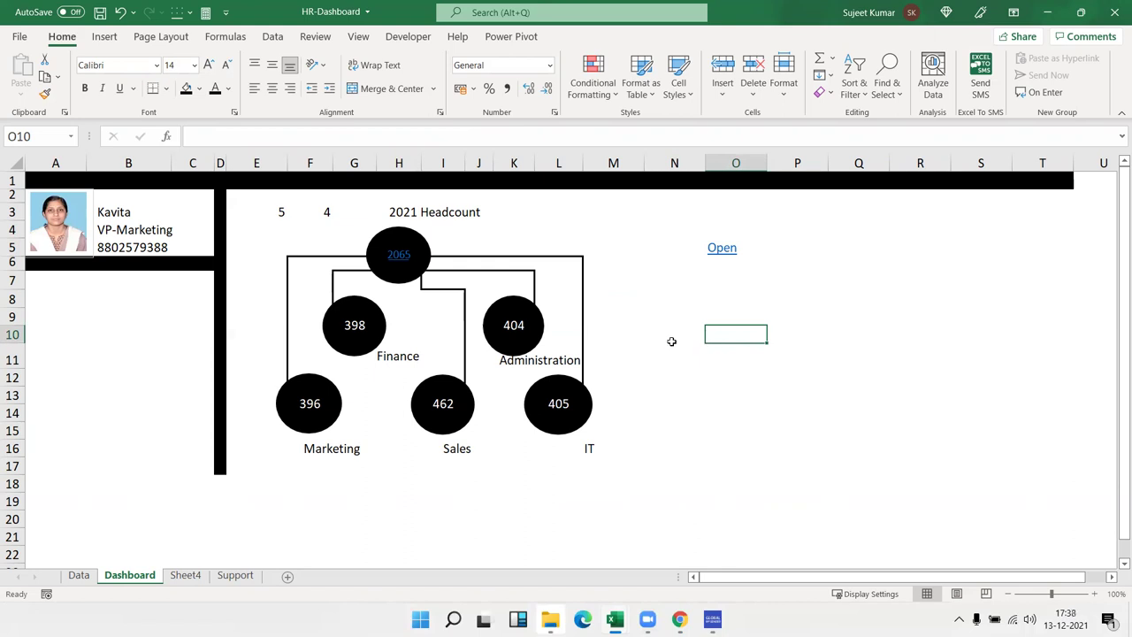
Step: Select ranges around and below the department chart to inspect the sheet layout
mouse_move(652, 480)
mouse_down()
mouse_move(350, 394)
mouse_move(293, 269)
mouse_up()
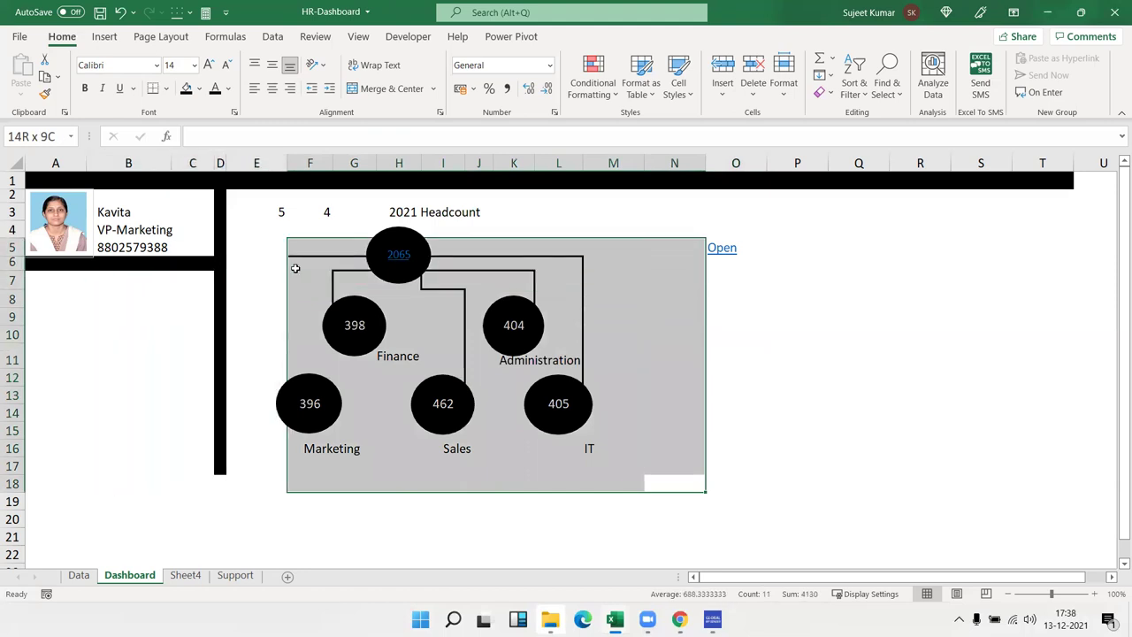
drag(296, 268, 282, 259)
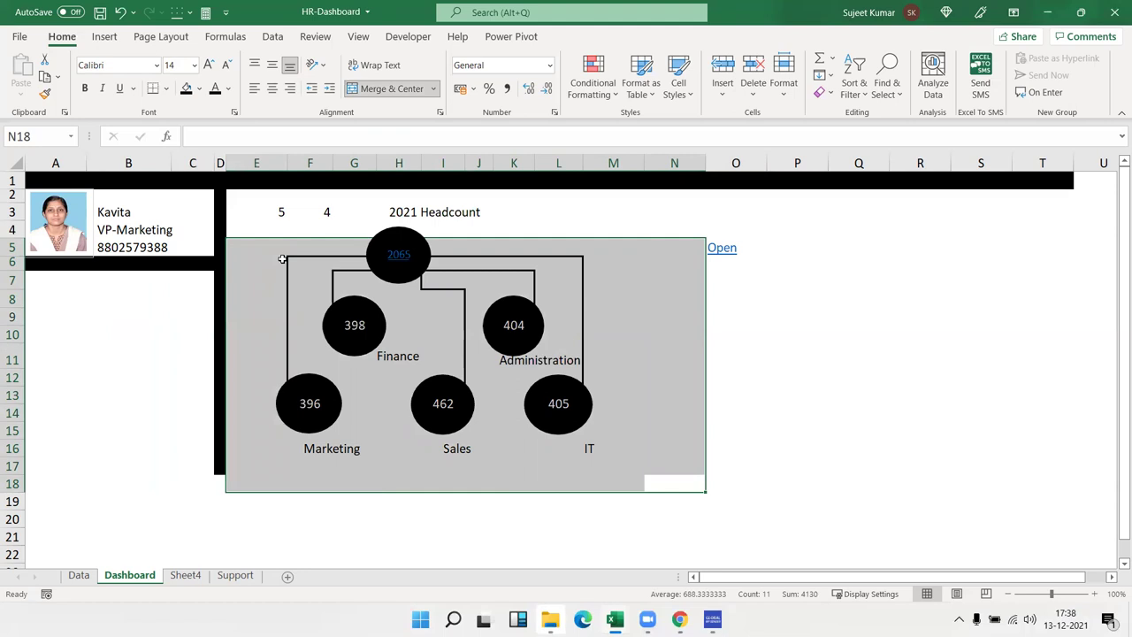
click(697, 413)
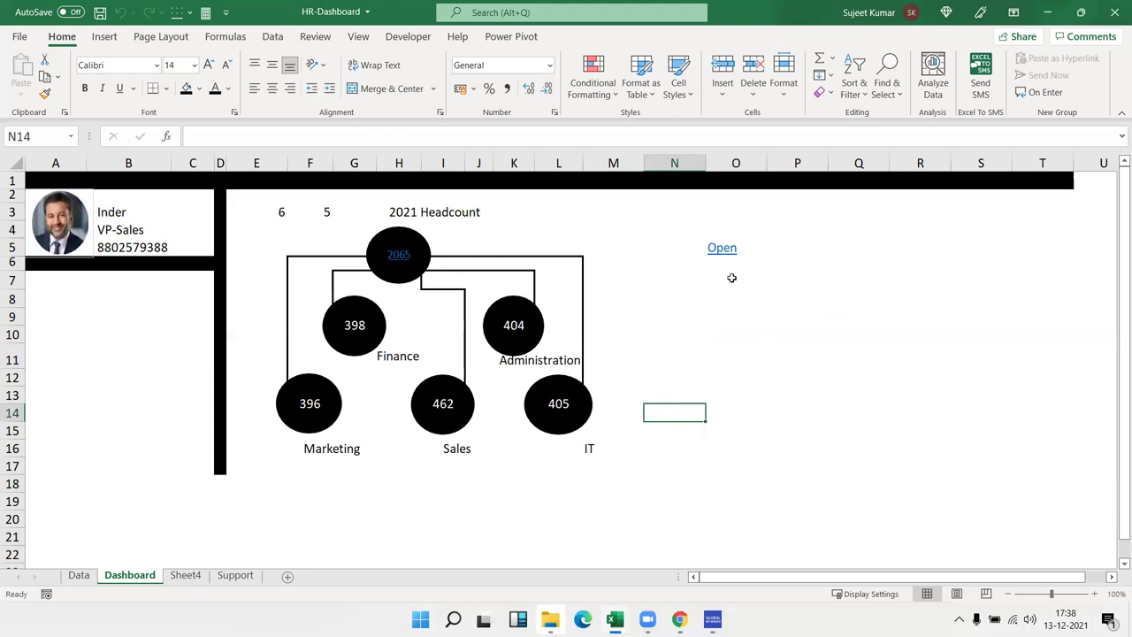
drag(731, 277, 975, 407)
drag(129, 317, 118, 375)
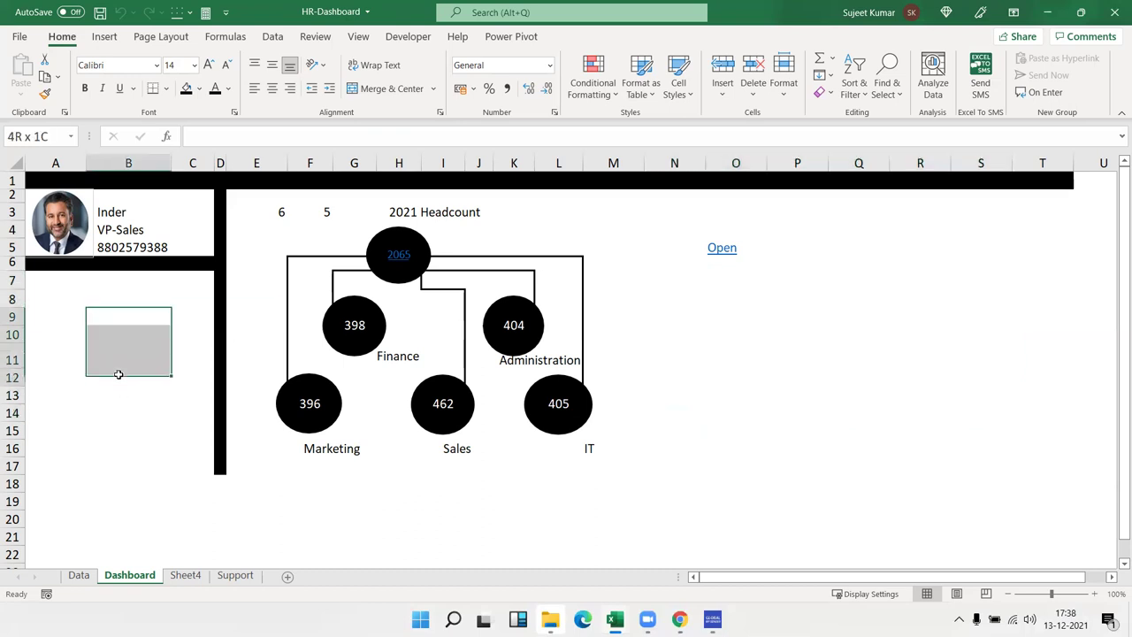
drag(156, 498, 422, 525)
drag(827, 555, 823, 556)
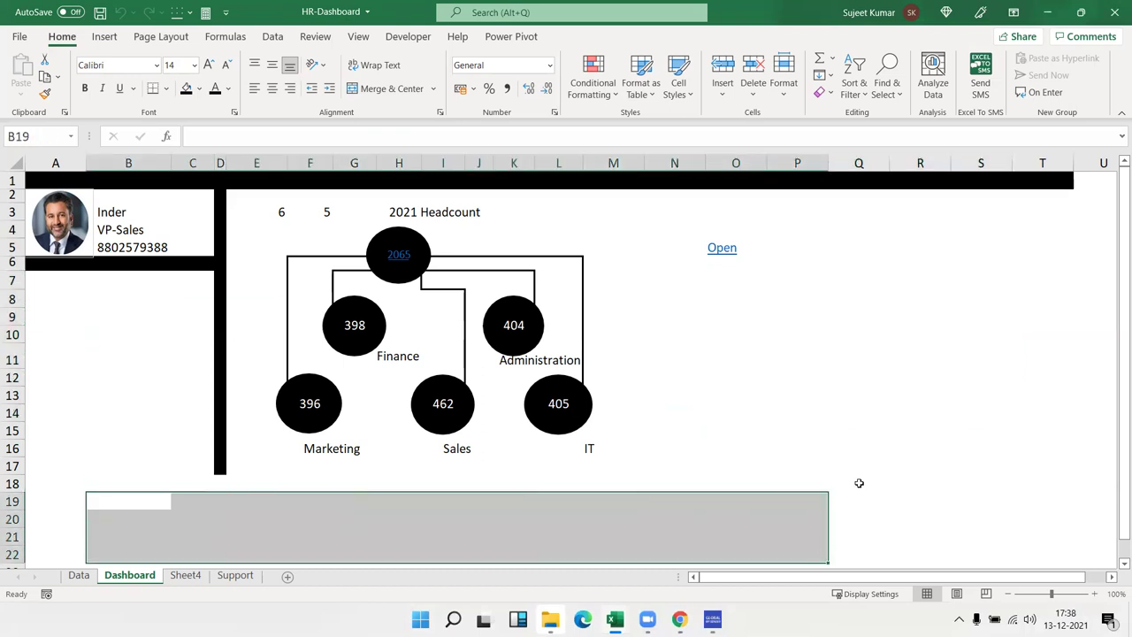
click(816, 208)
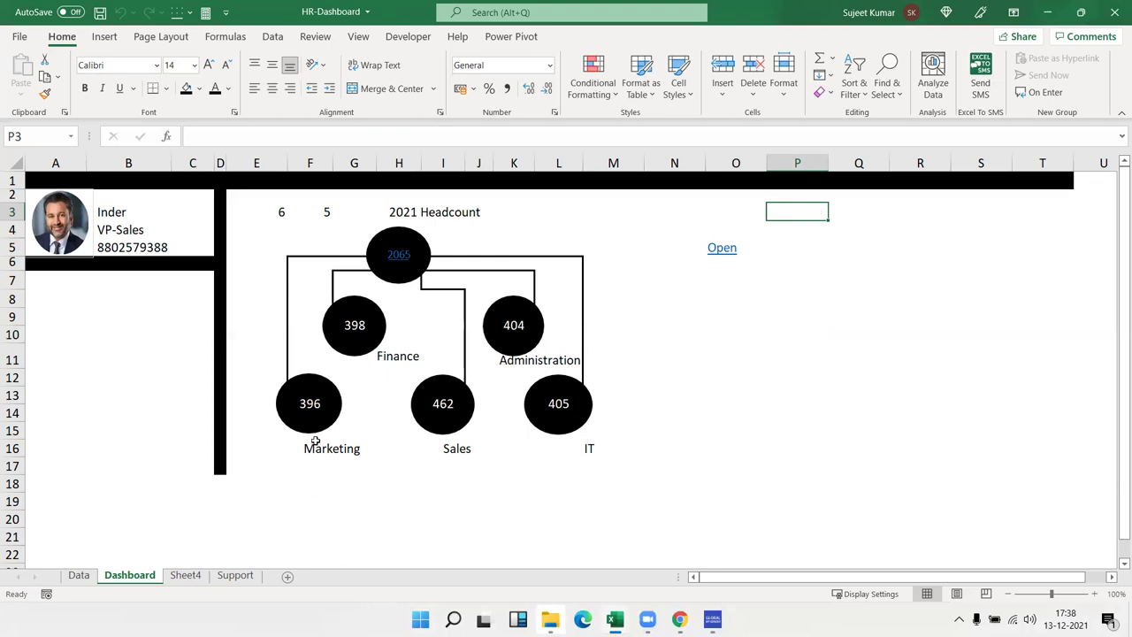
Step: Switch the profile card through the Marketing, Sales, IT and Administration VPs
click(313, 409)
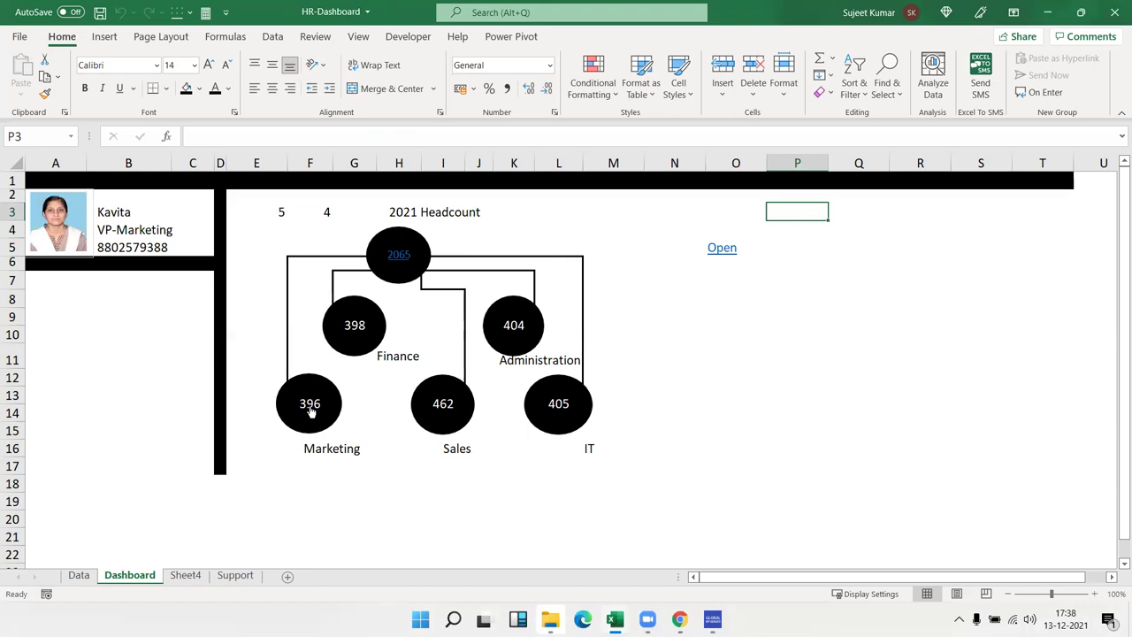
click(448, 409)
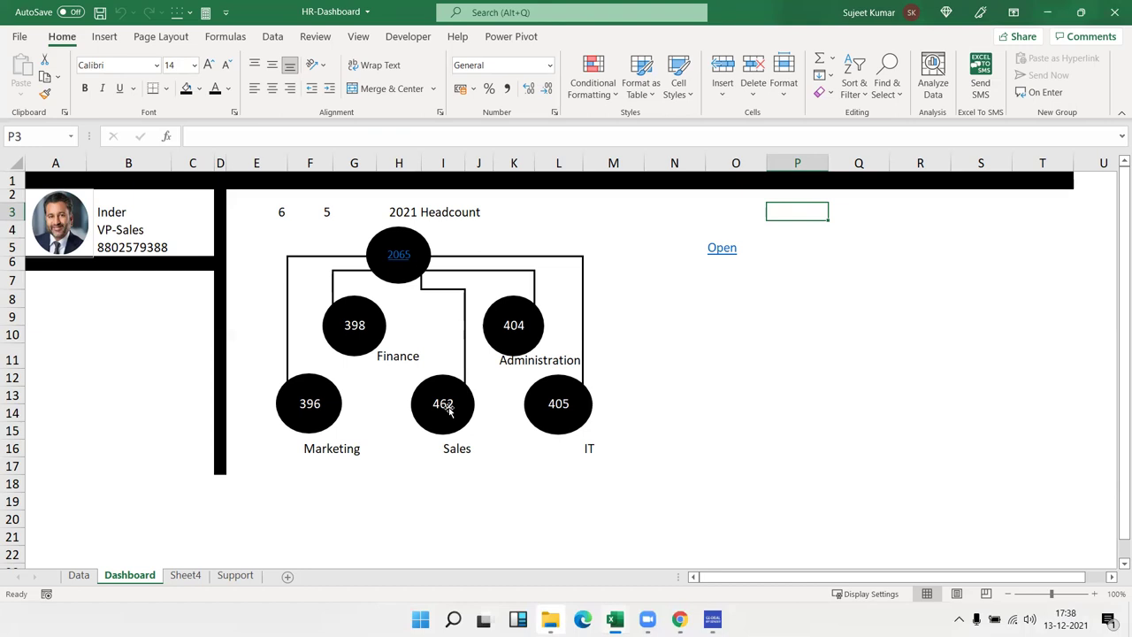
click(531, 412)
click(517, 330)
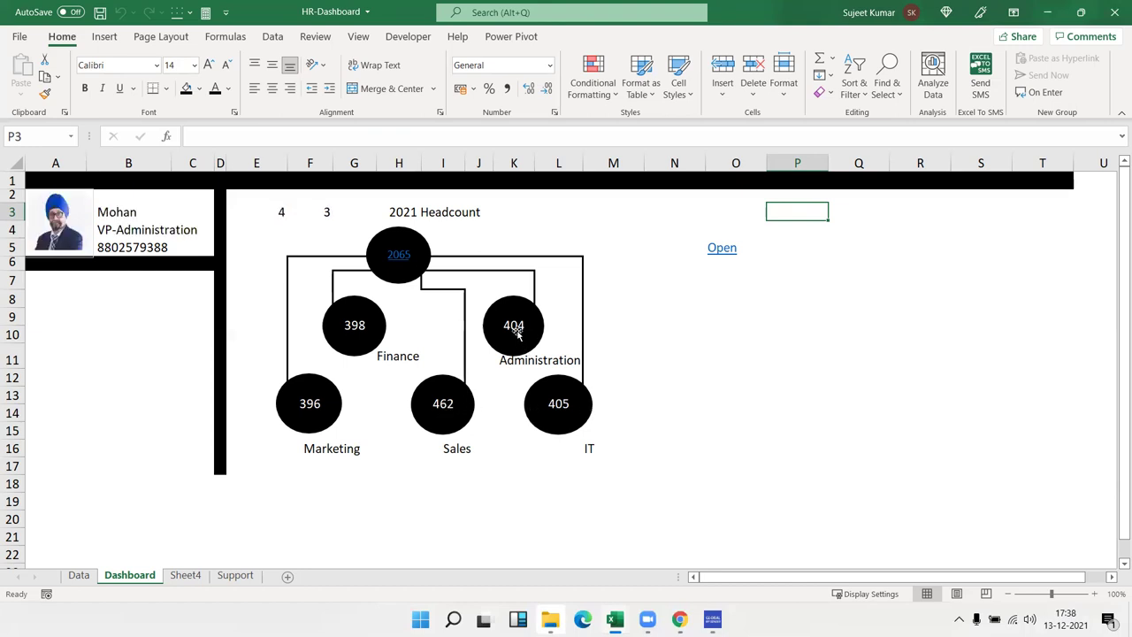
Step: Inspect the profile panel cells, the department number in F3 and E3's MATCH formula
drag(199, 255, 48, 198)
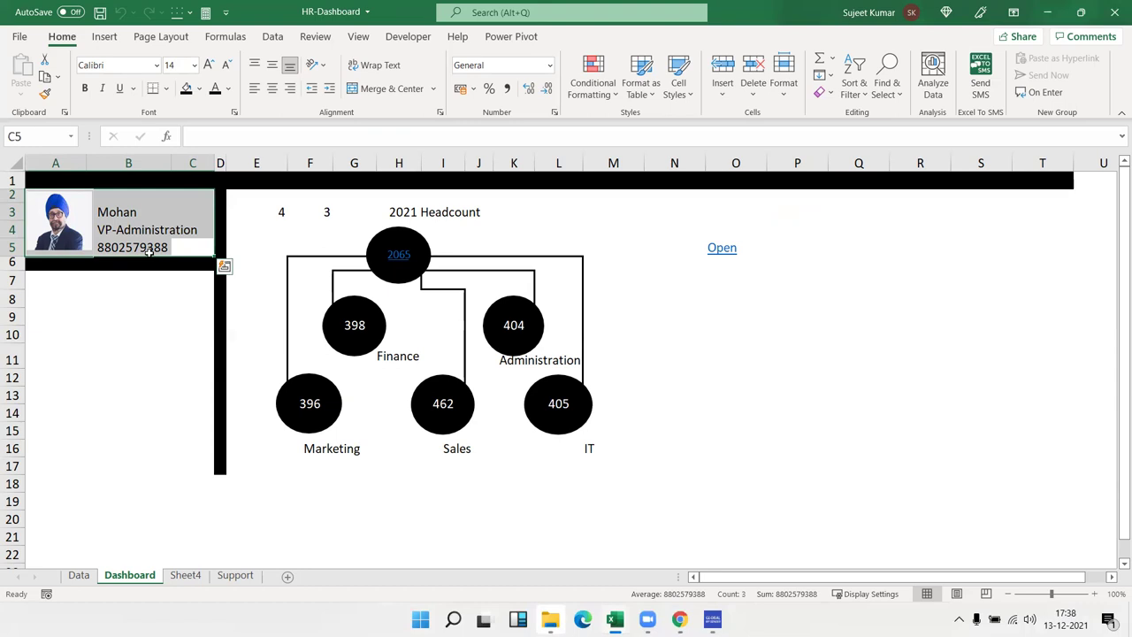
click(254, 329)
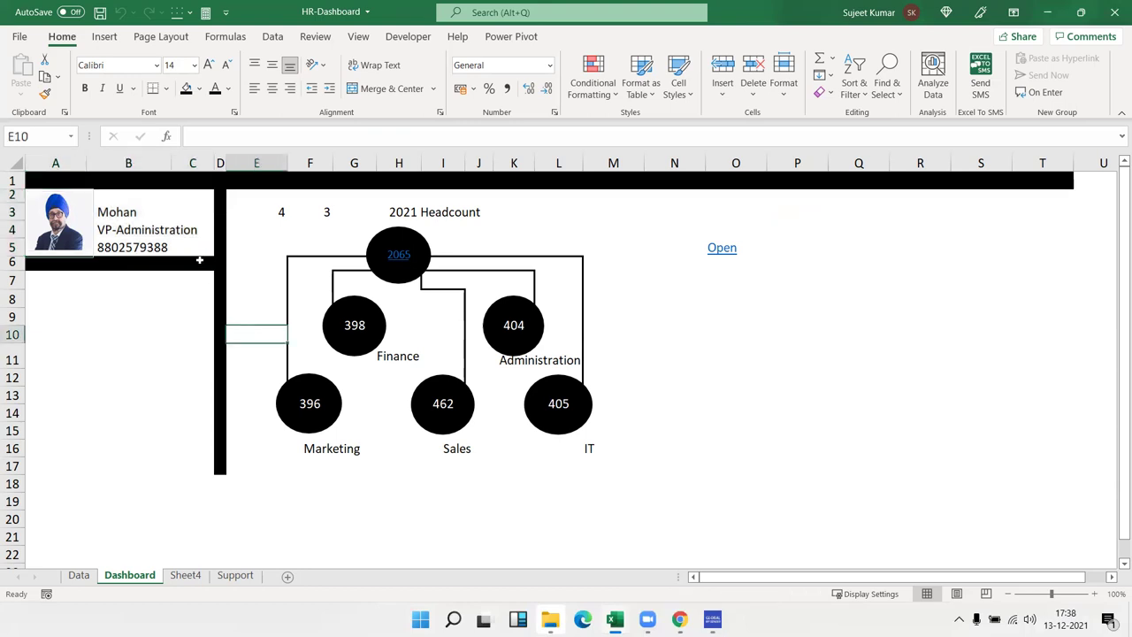
drag(199, 251, 132, 231)
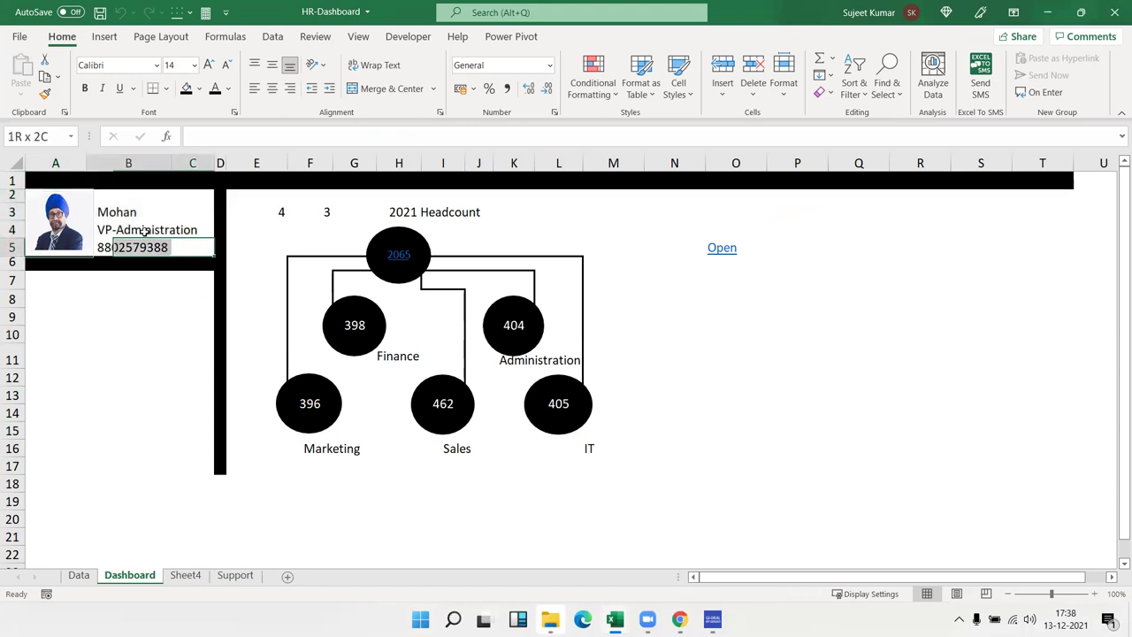
click(322, 211)
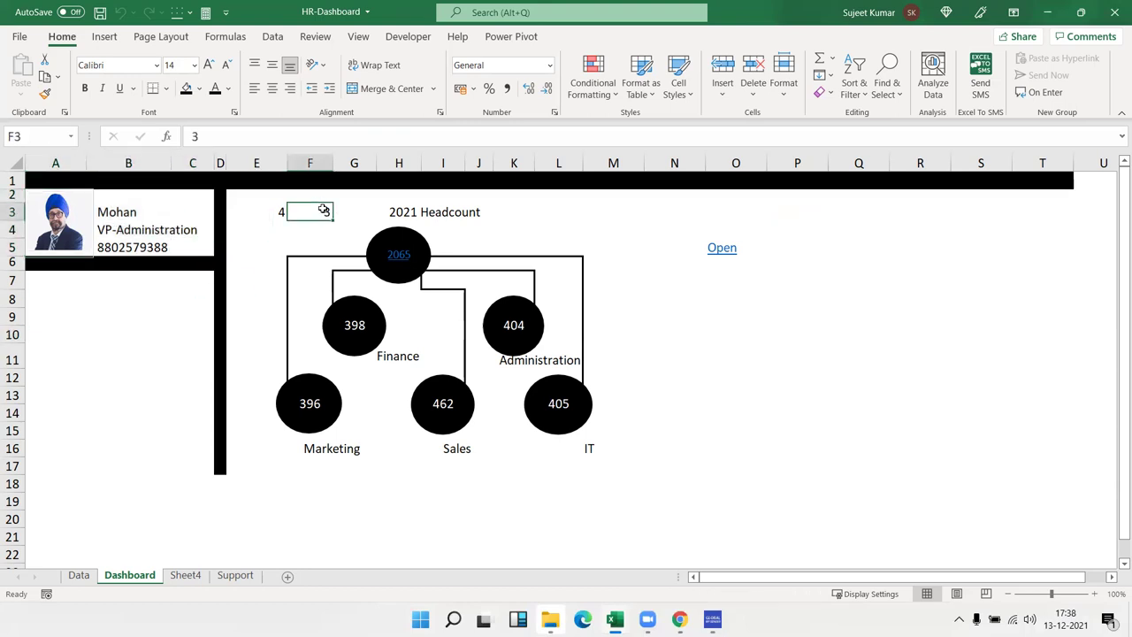
click(267, 214)
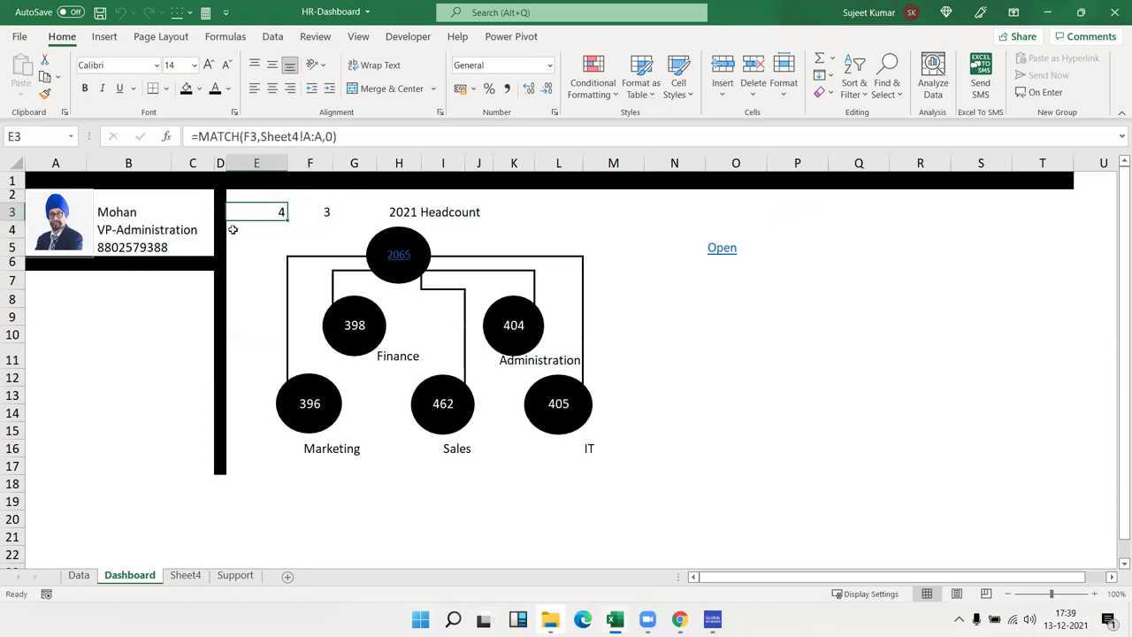
click(536, 507)
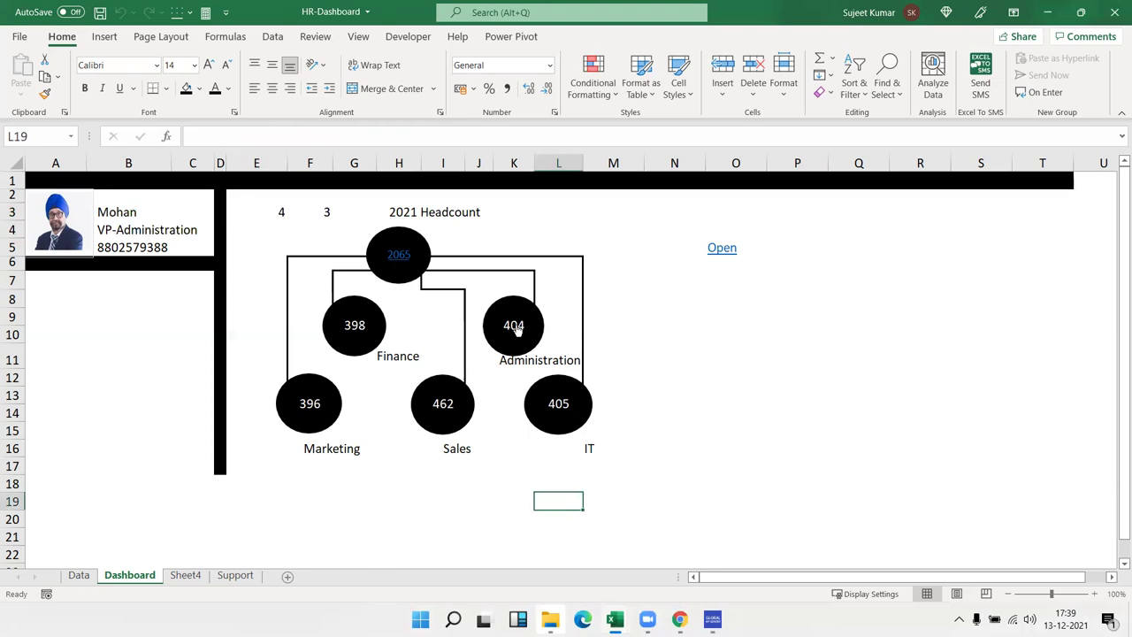
click(660, 349)
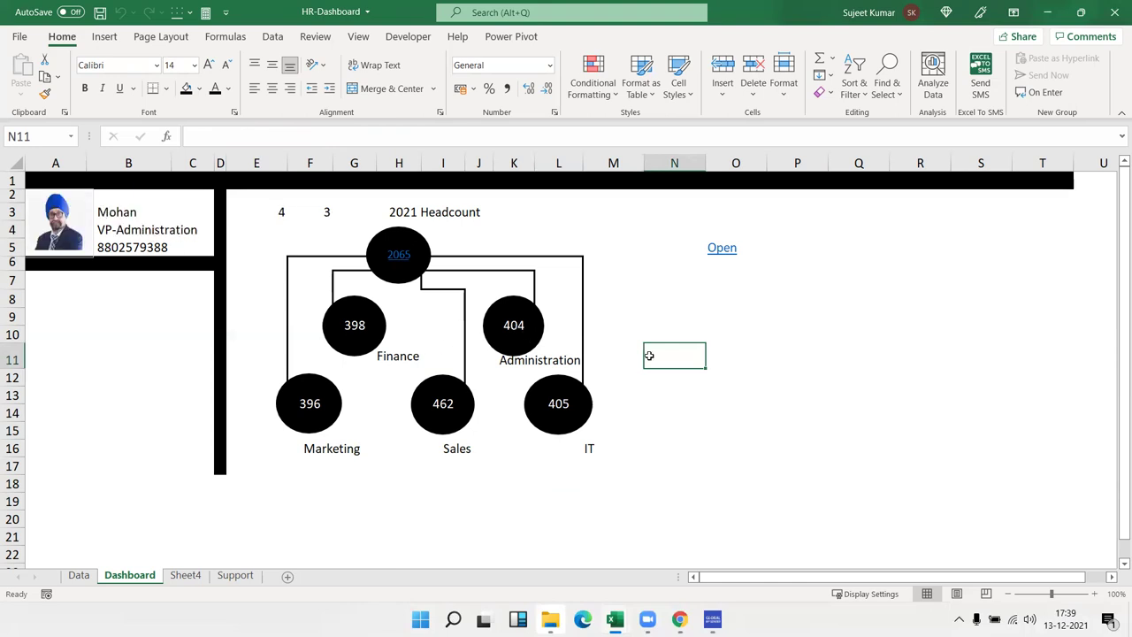
Step: Check the name, title and phone VLOOKUPs in B3:B5, then recalculate to show the CEO
click(144, 213)
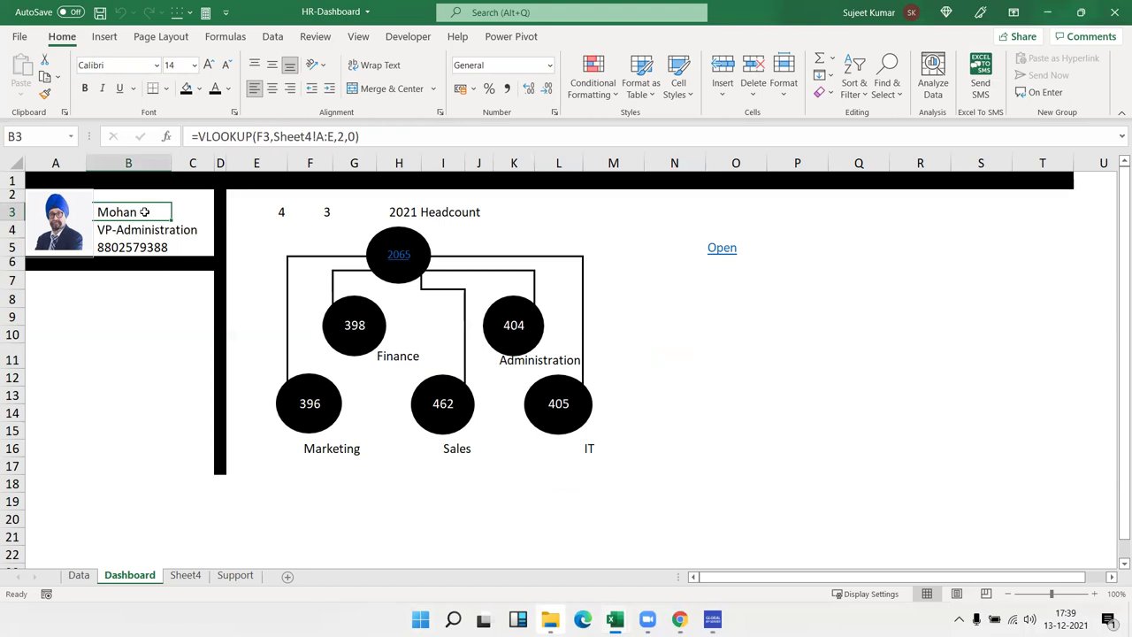
click(150, 227)
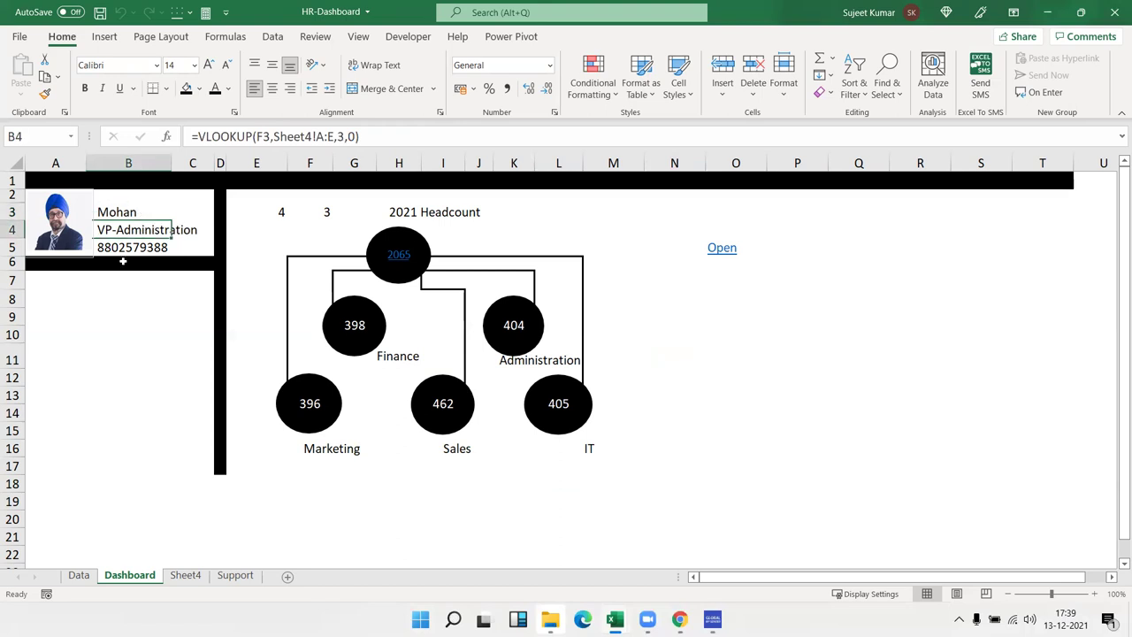
click(126, 249)
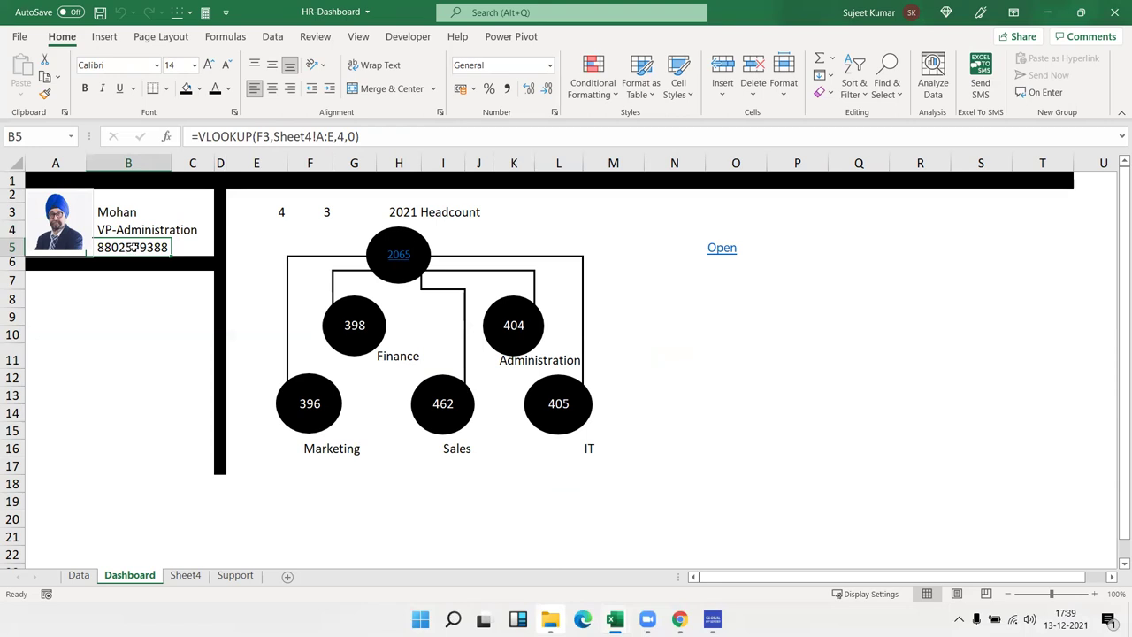
double_click(121, 212)
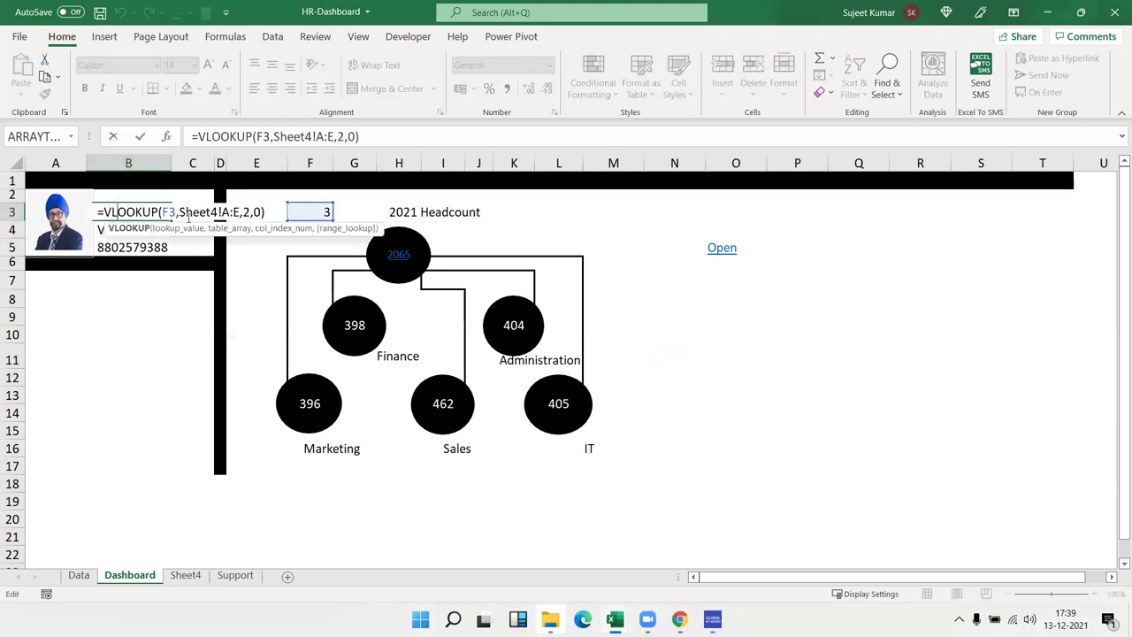
key(Escape)
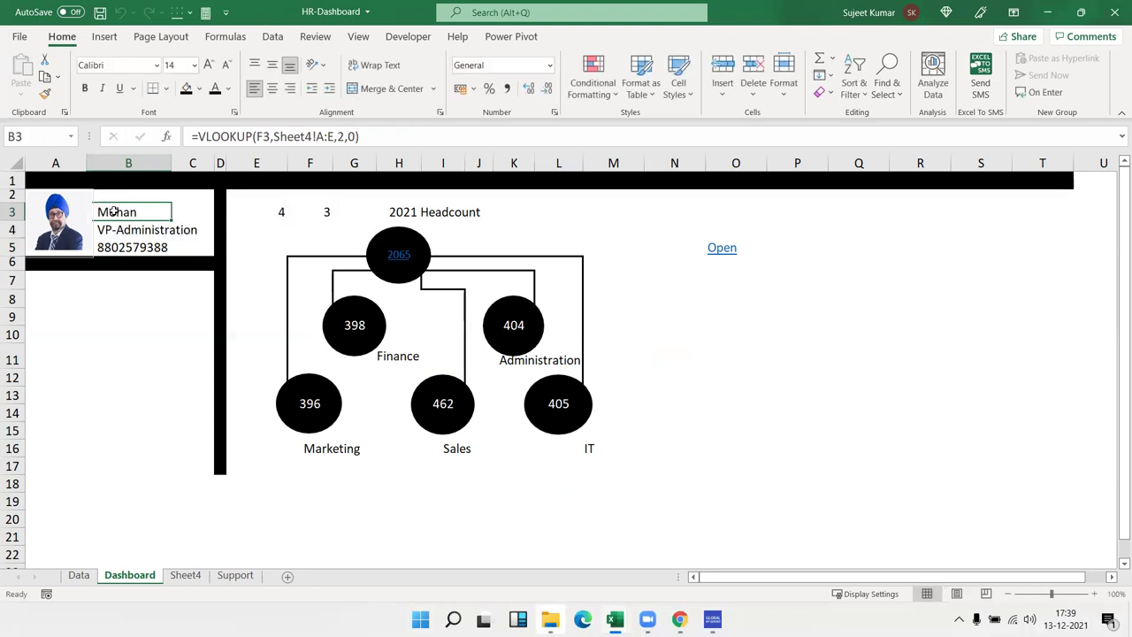
click(609, 347)
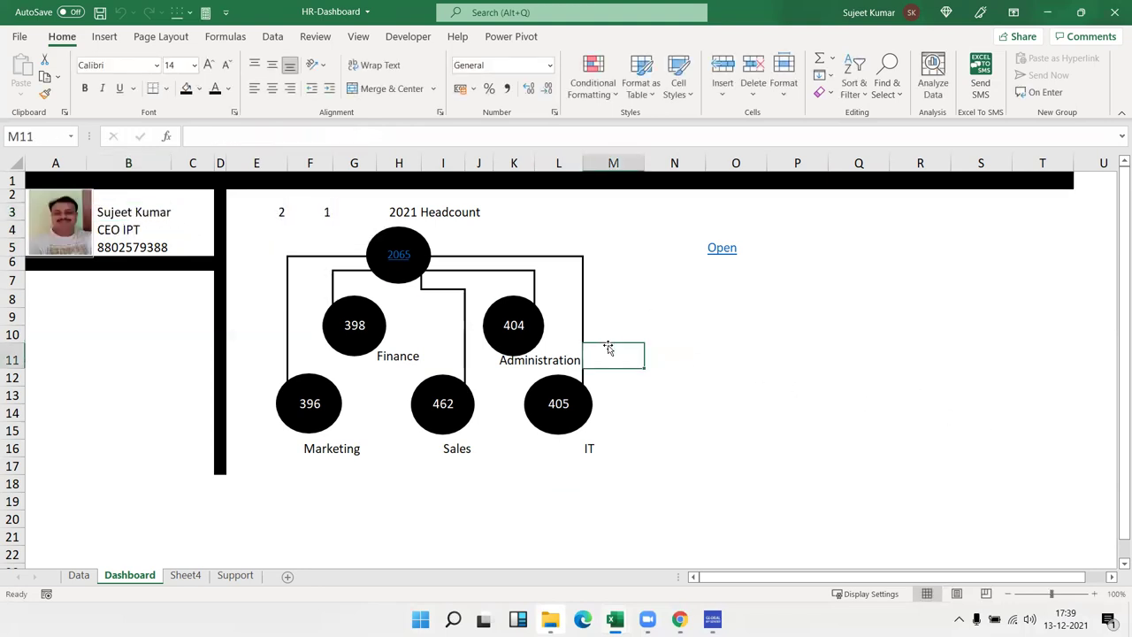
Step: In K9's IFERROR formula, replace Support!B3 with "Admin Team" so the circle shows Admin Team
key(Left)
key(Up)
key(Up)
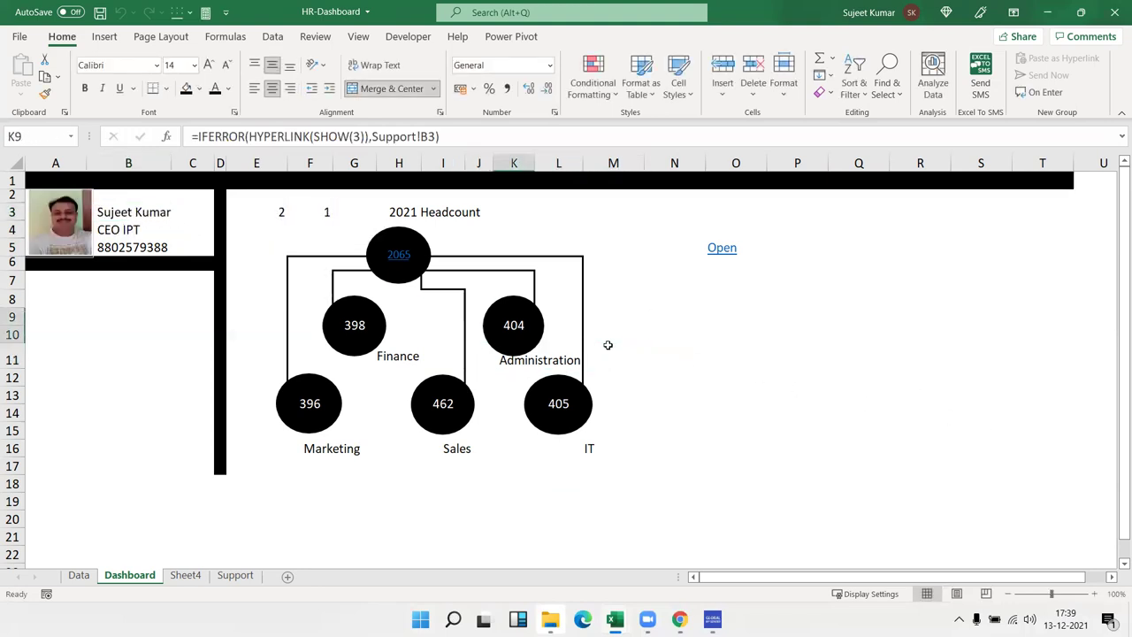
drag(441, 136, 75, 135)
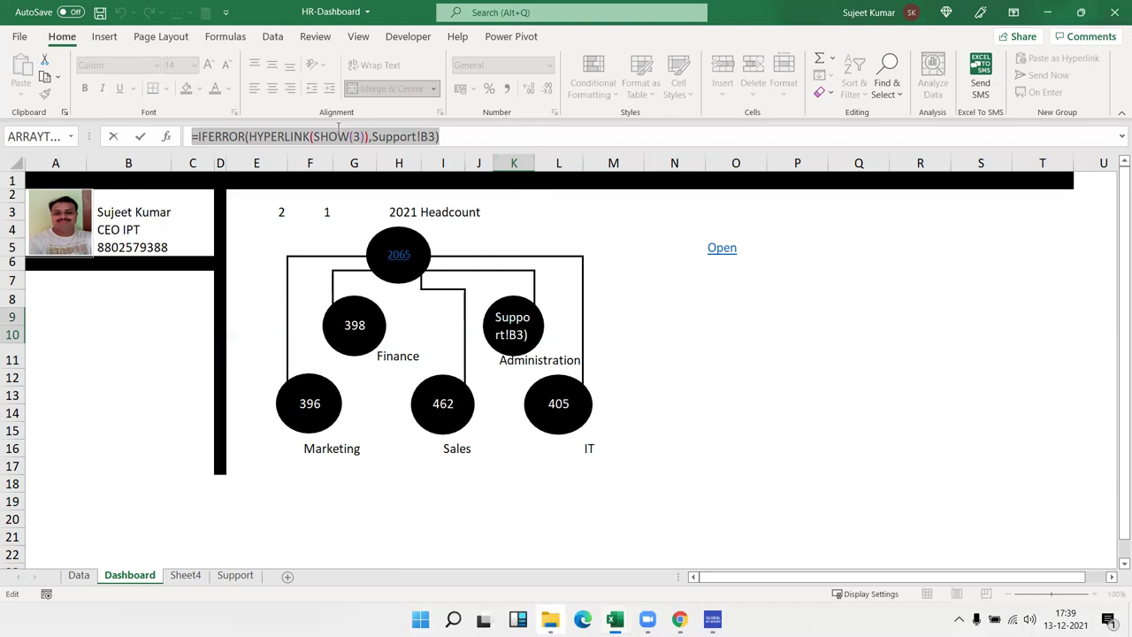
drag(372, 136, 437, 136)
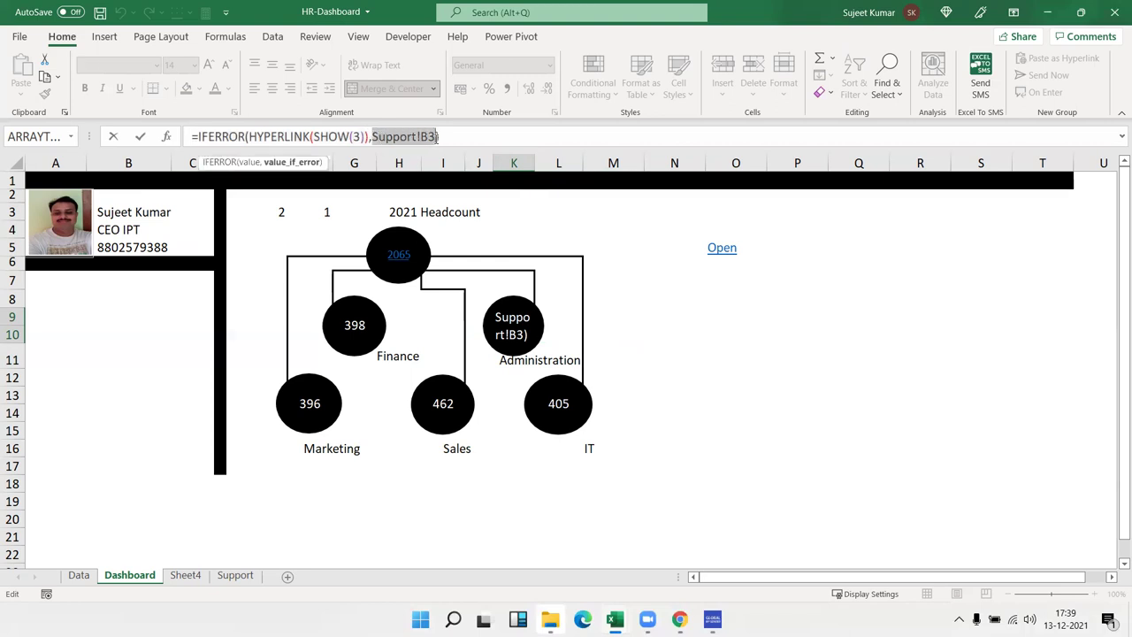
text(")
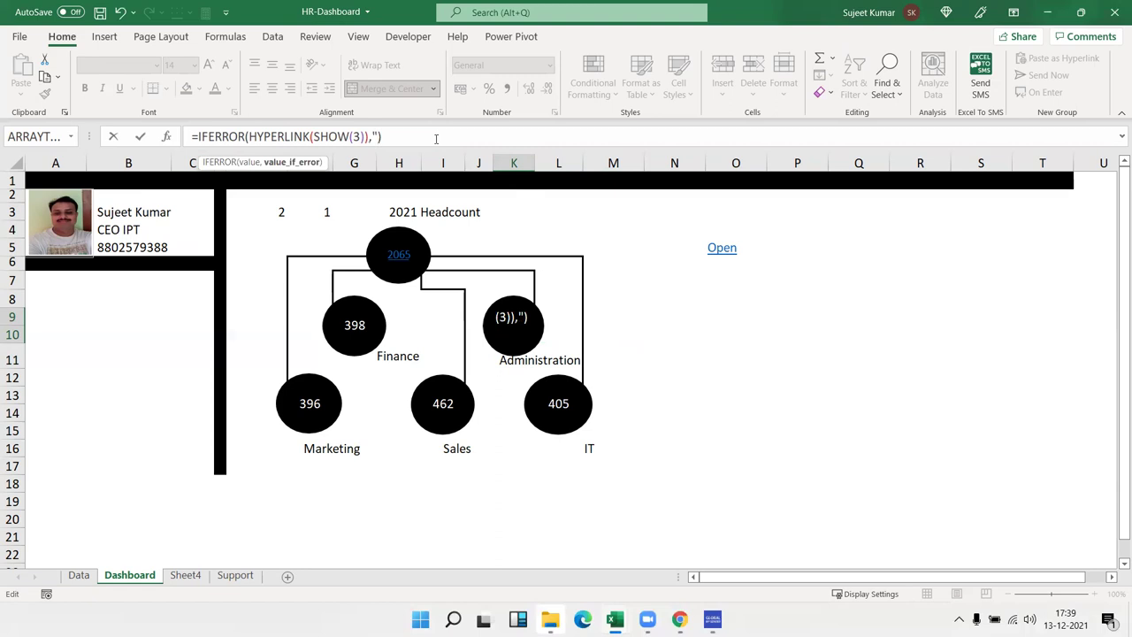
text(Admin Team)
key(Return)
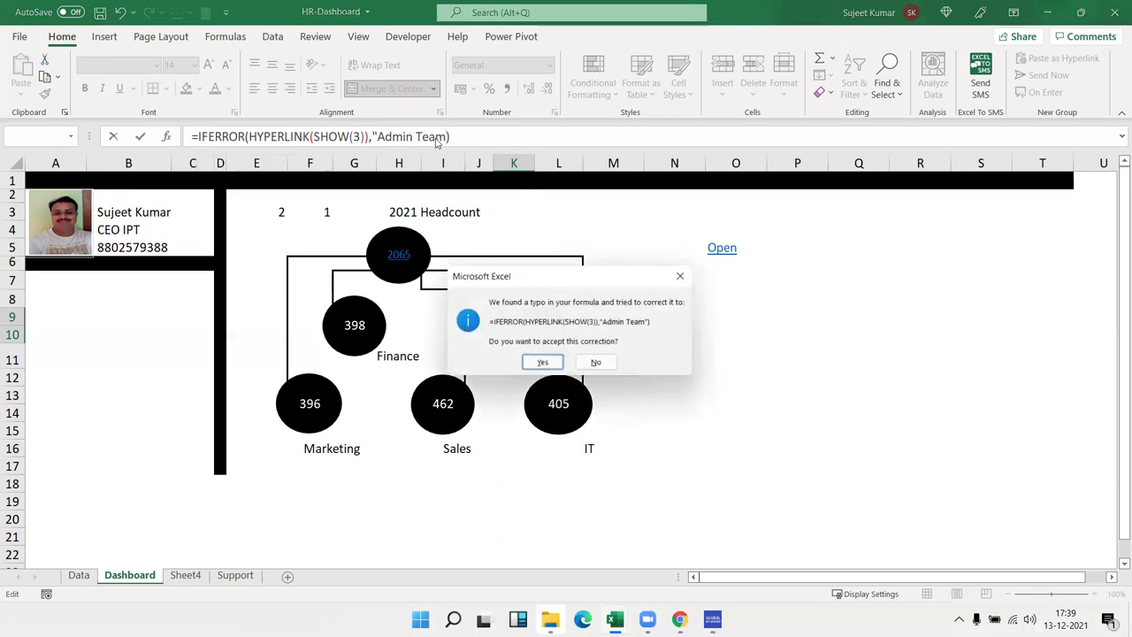
click(599, 367)
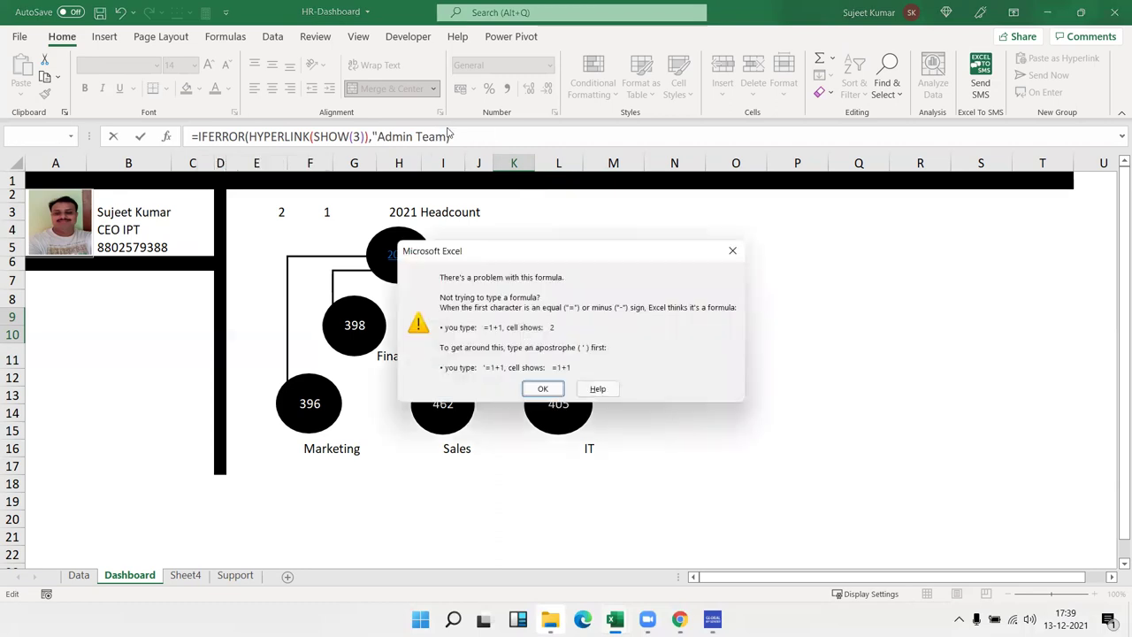
key(Return)
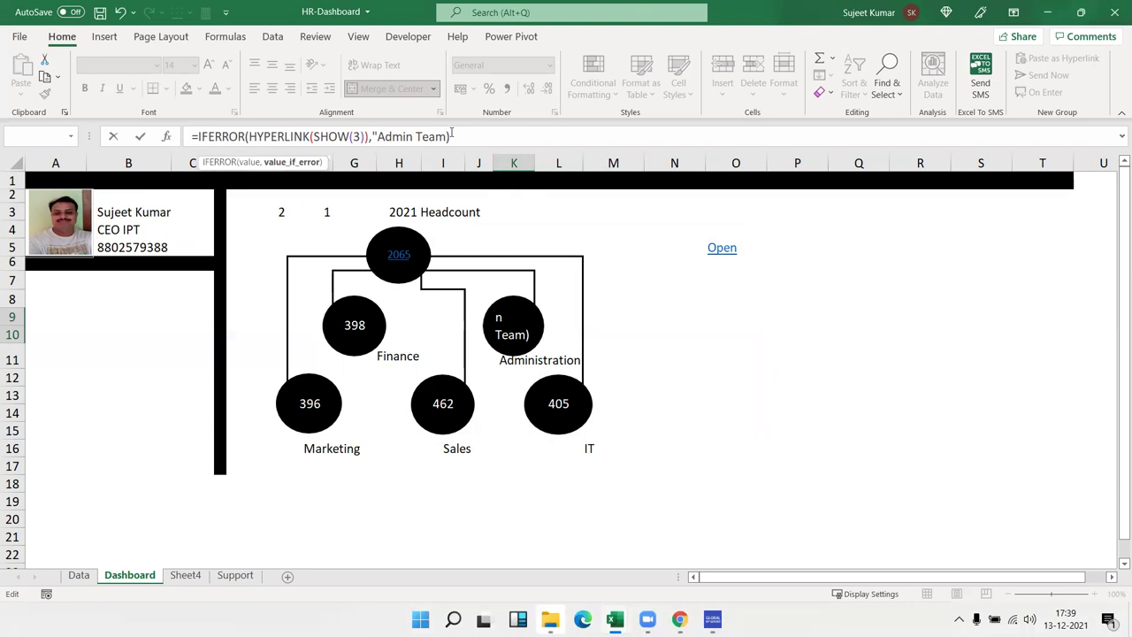
text(")
key(Return)
key(Up)
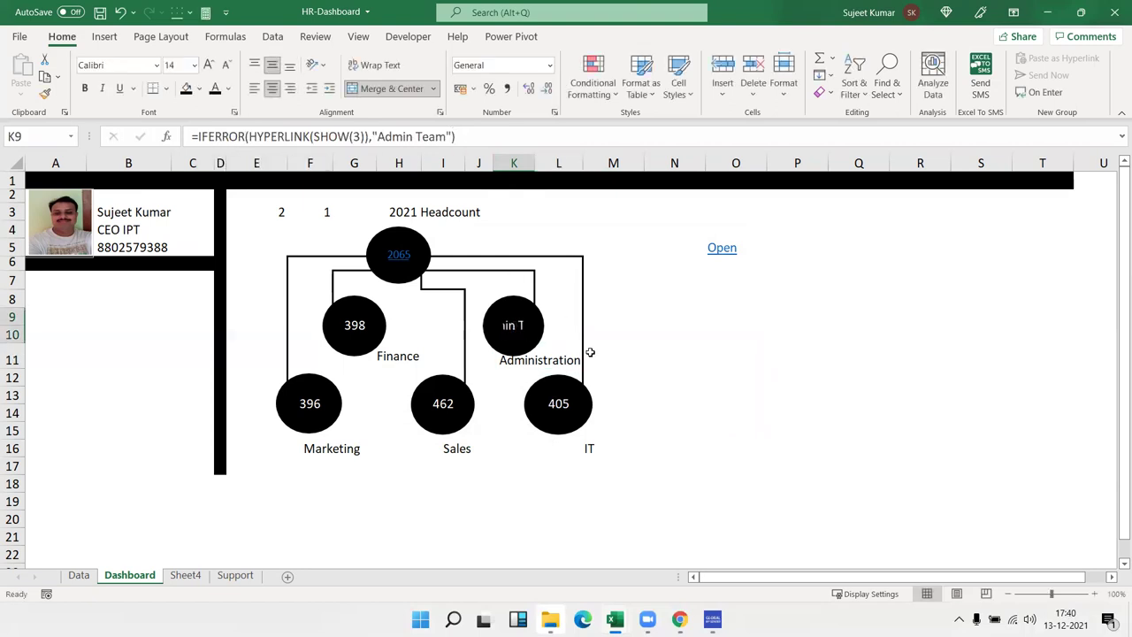
Step: Move the donut circle out to column M
mouse_move(526, 326)
drag(528, 326, 659, 326)
key(Escape)
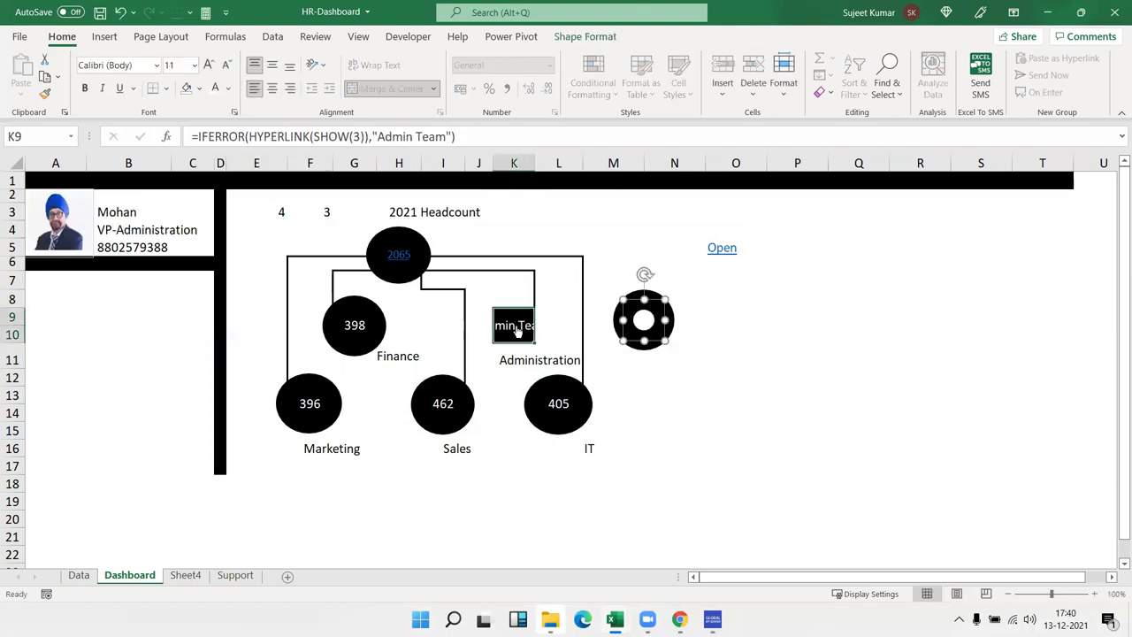
Step: Decrease the Admin Team label's font size three steps so it fits the Administration box
click(228, 69)
click(229, 69)
click(228, 69)
click(228, 69)
click(228, 69)
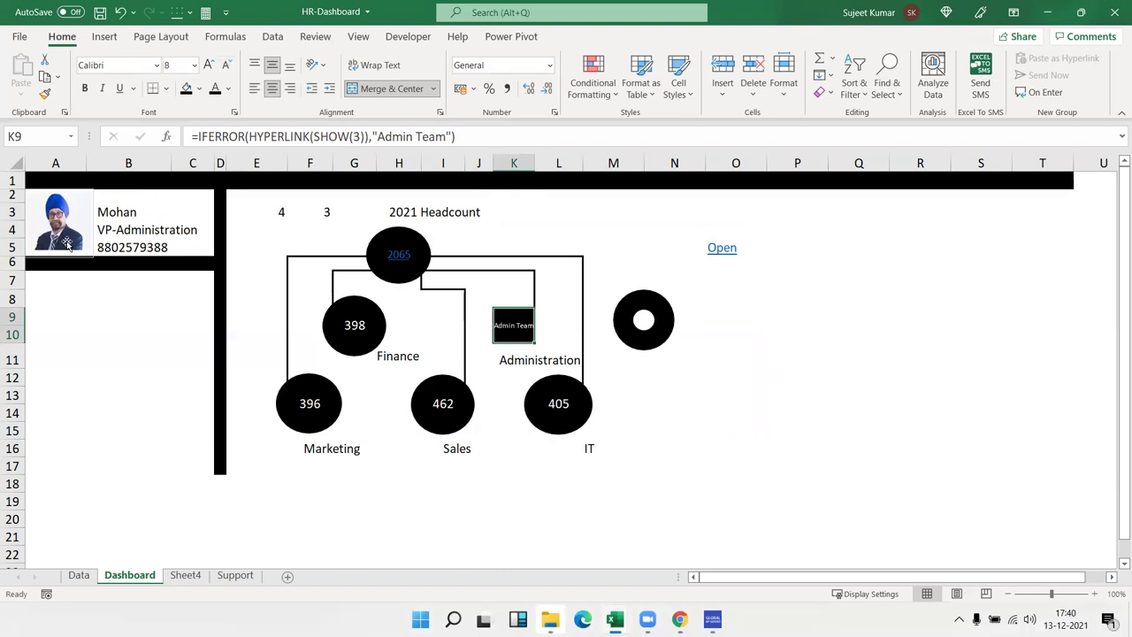
Step: Click the photo to cycle the VP profile card, then shift the donut circle further right
click(66, 244)
click(686, 496)
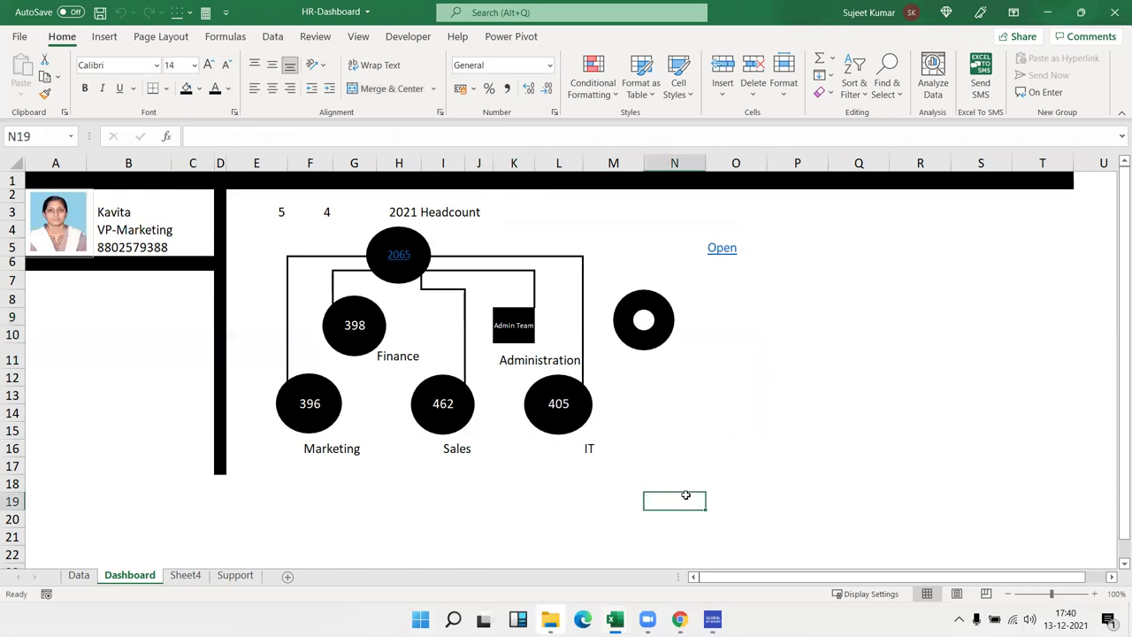
click(661, 398)
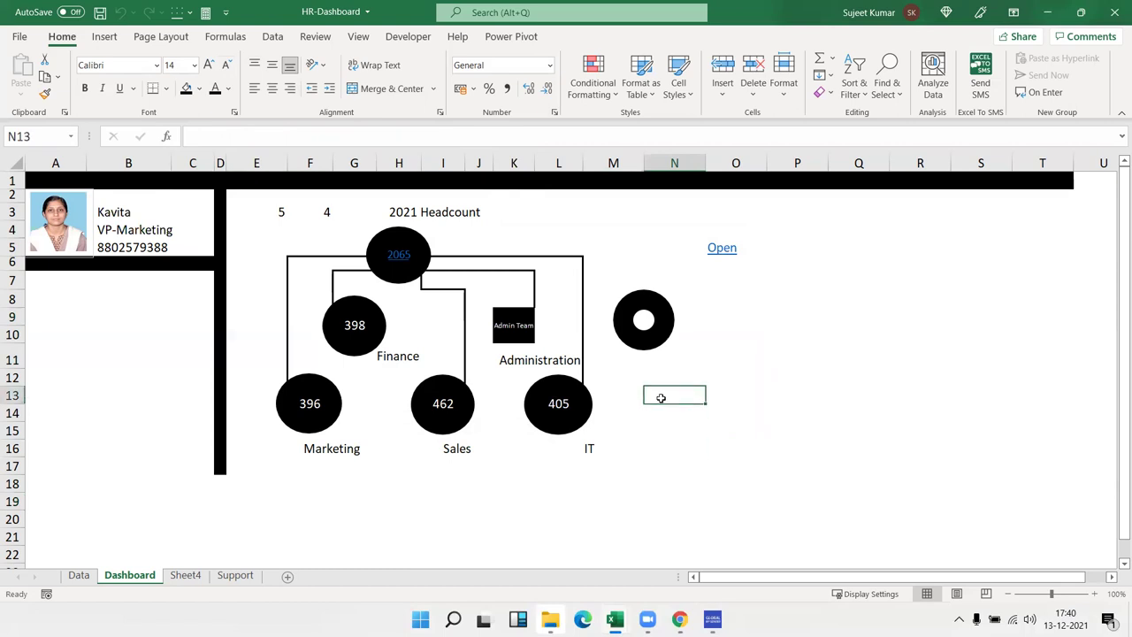
click(660, 398)
click(647, 316)
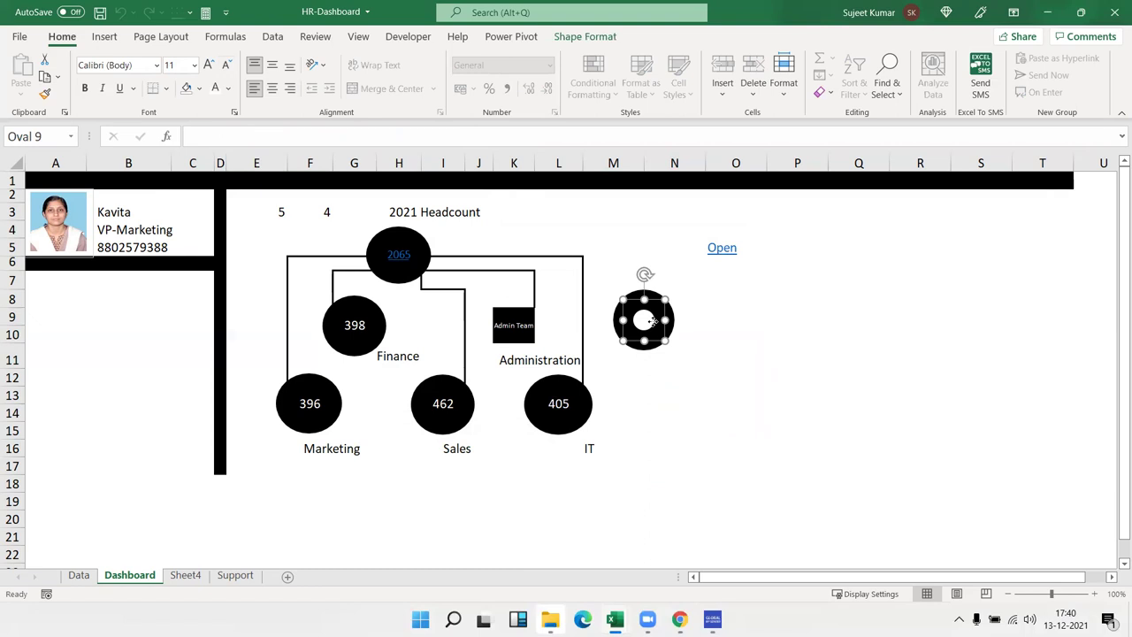
mouse_move(659, 321)
mouse_down()
mouse_move(533, 324)
mouse_move(693, 323)
mouse_up()
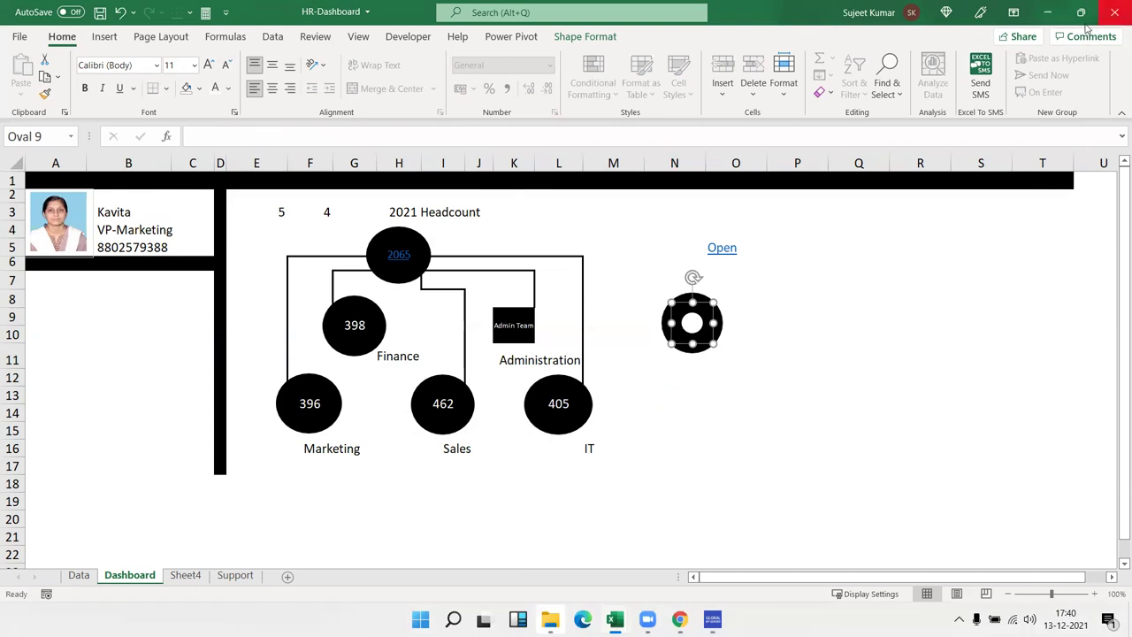
Step: Close HR-Dashboard without saving and reopen it from the recent workbooks list
click(1115, 11)
click(565, 325)
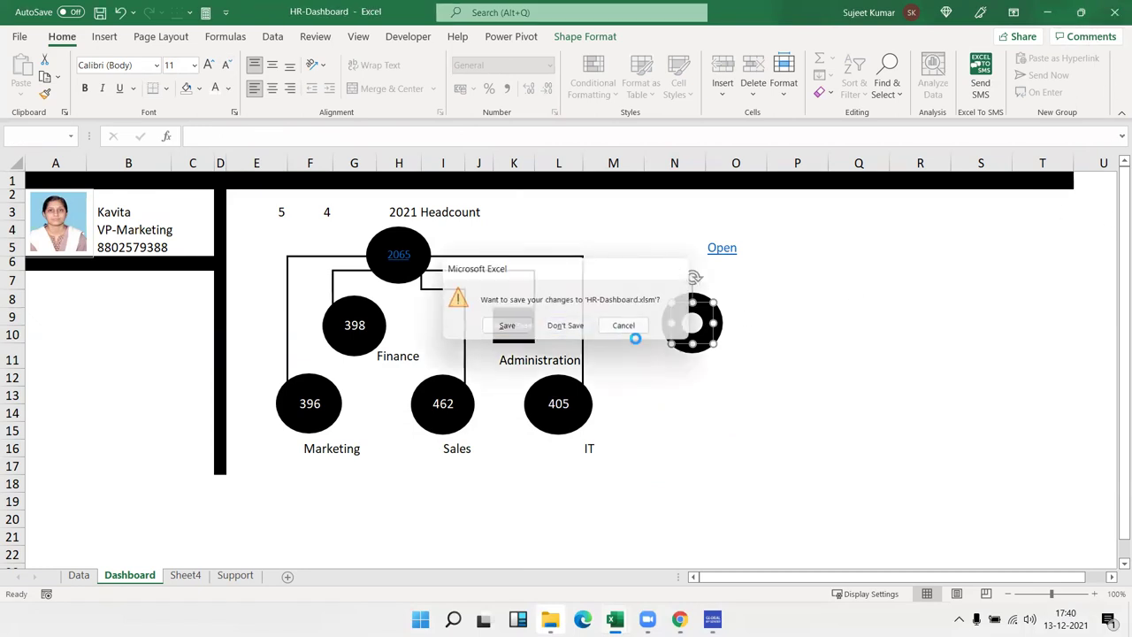
click(20, 42)
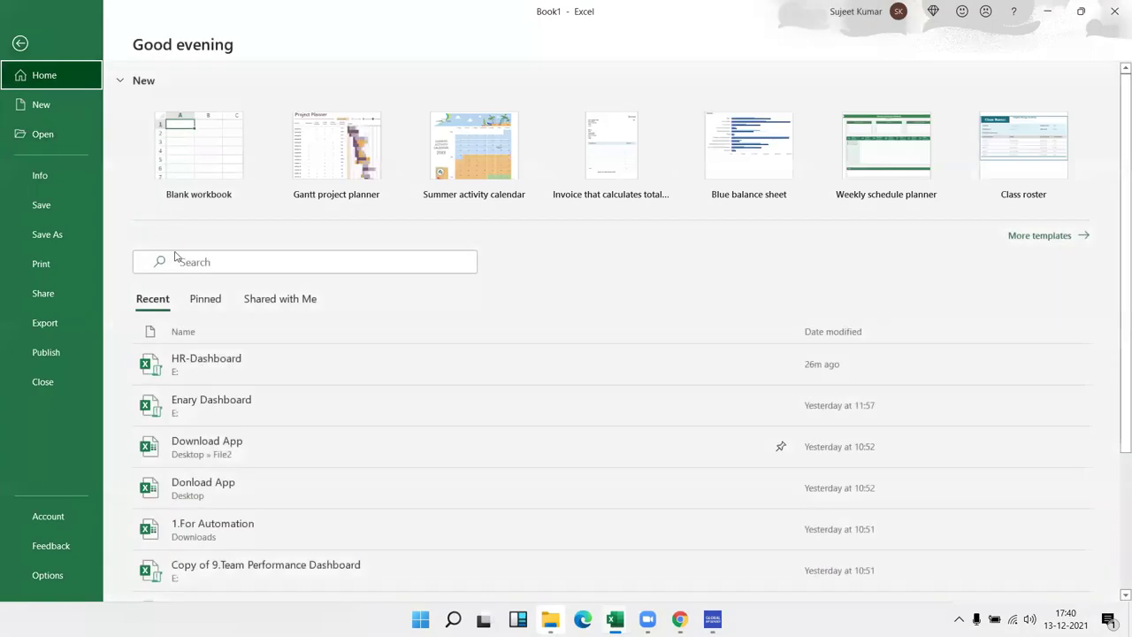
click(227, 360)
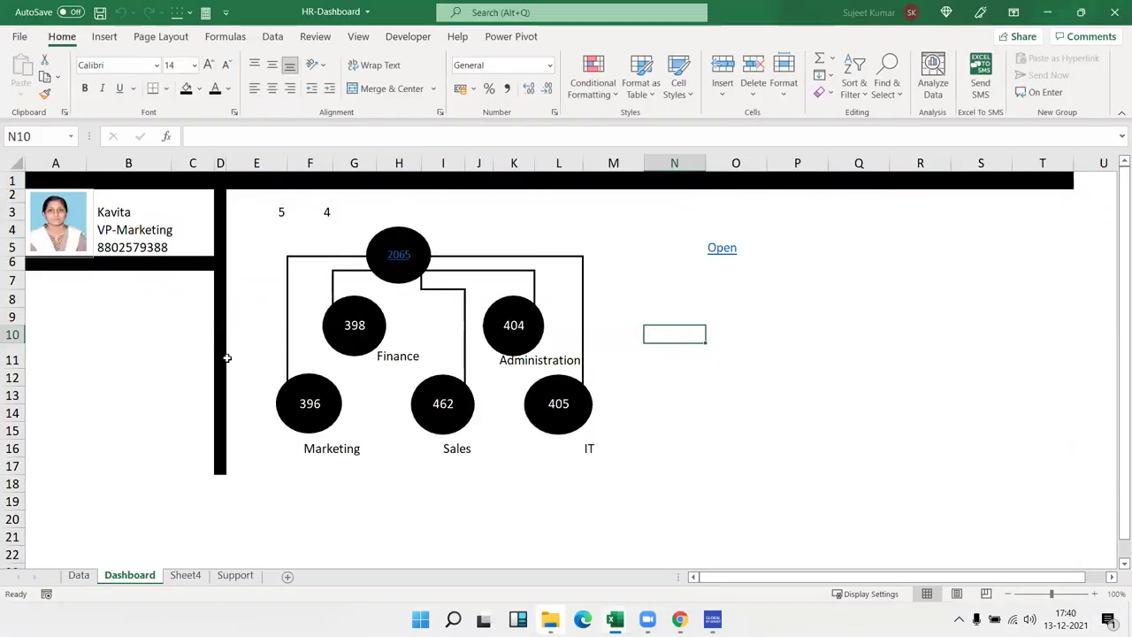
Step: Close HR-Dashboard again, choosing Save to keep the workbook
click(722, 333)
click(1115, 12)
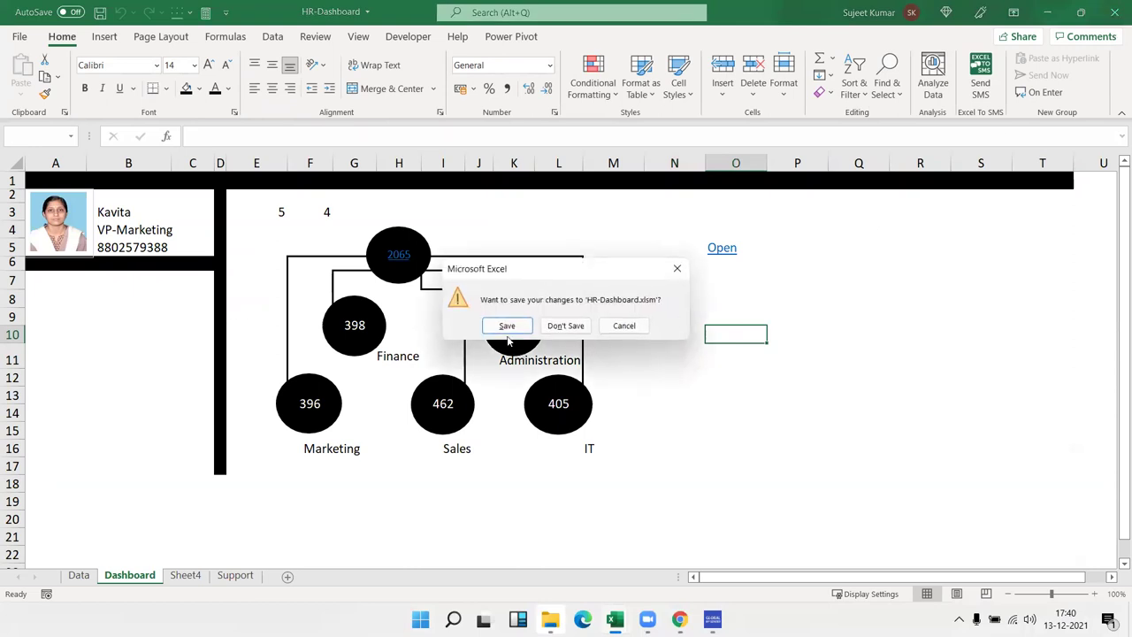
click(507, 325)
Step: Switch to Gmail in Chrome and start a new email addressed to a suggested contact
key(alt+Tab)
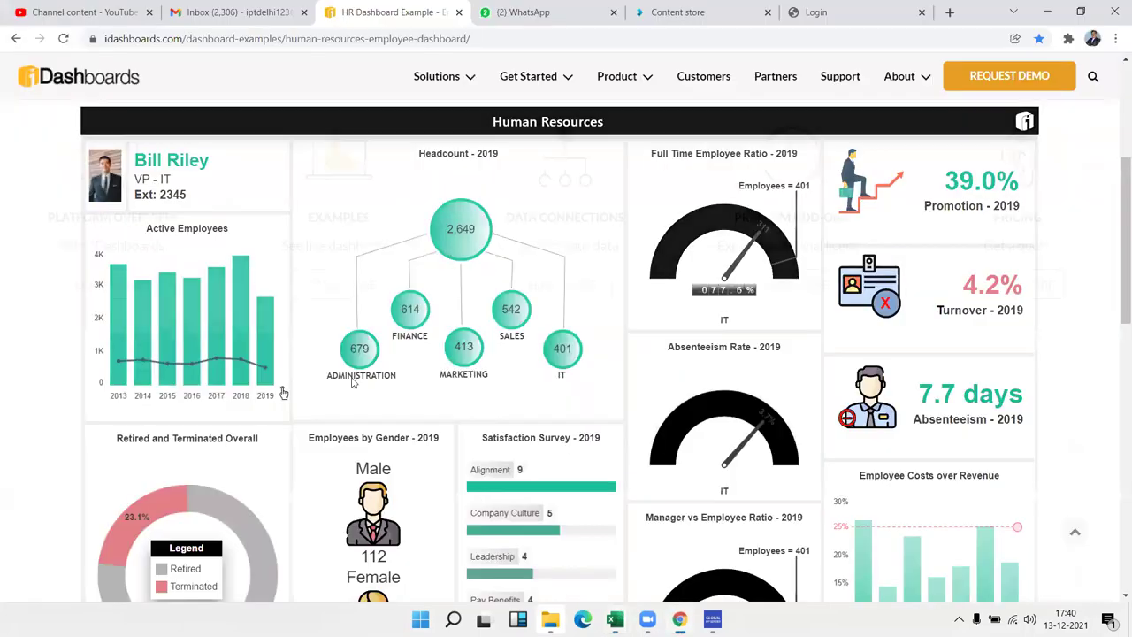
click(223, 13)
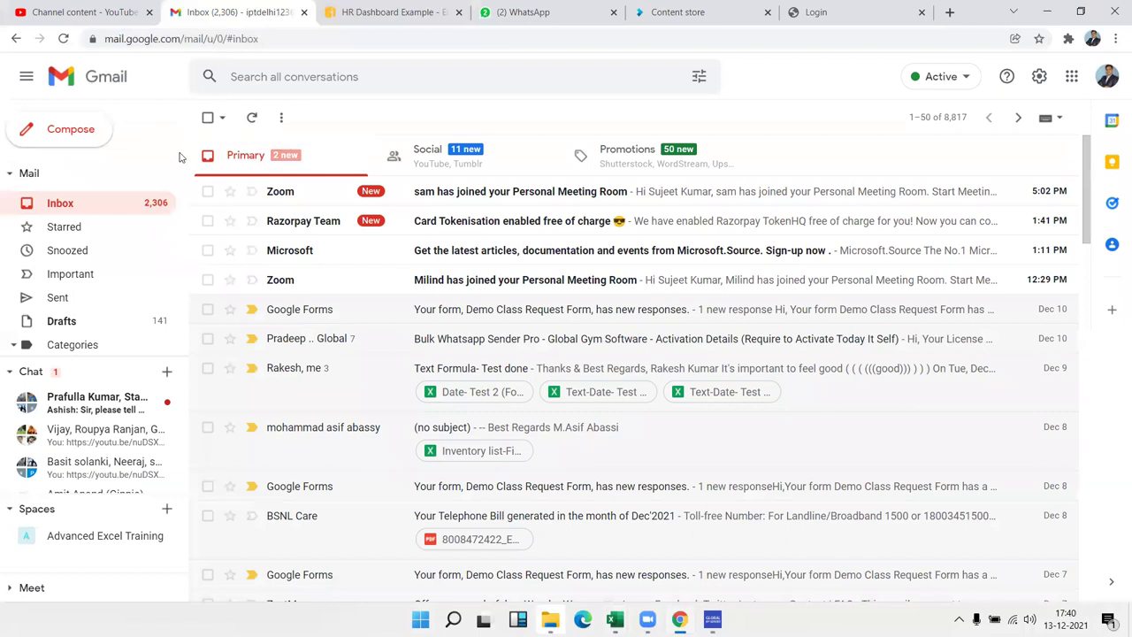
click(67, 128)
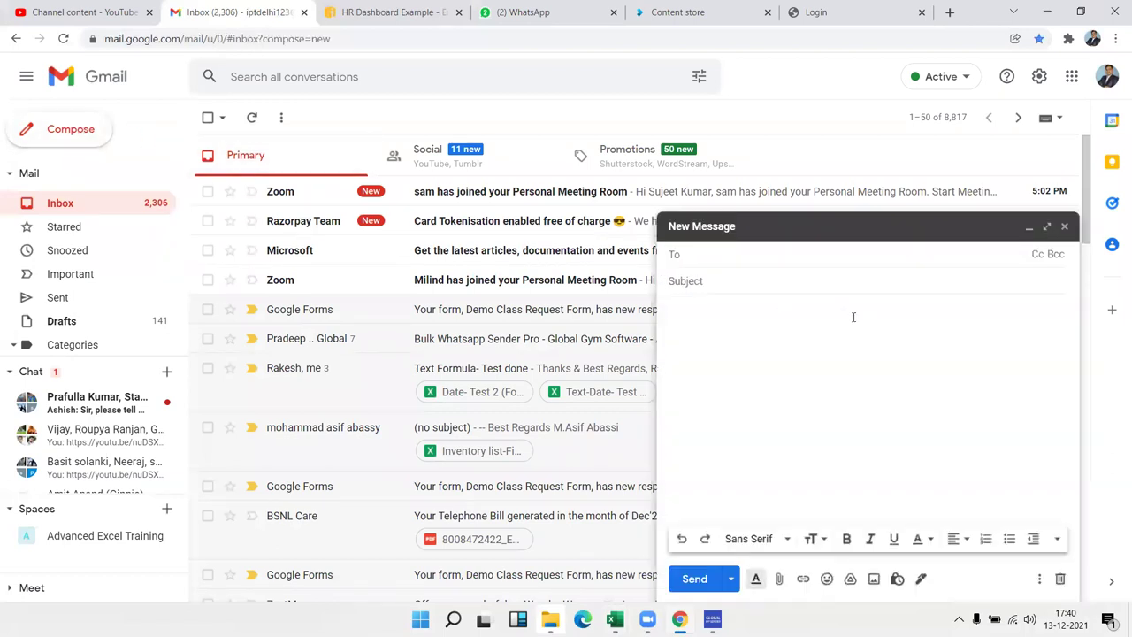
text(sam)
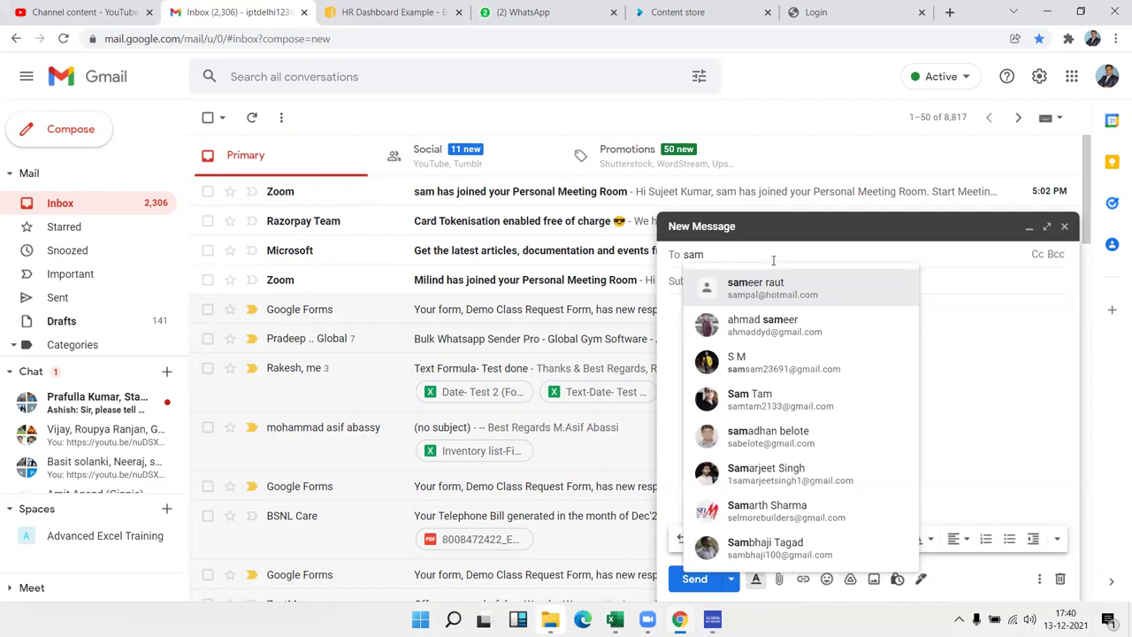
click(738, 276)
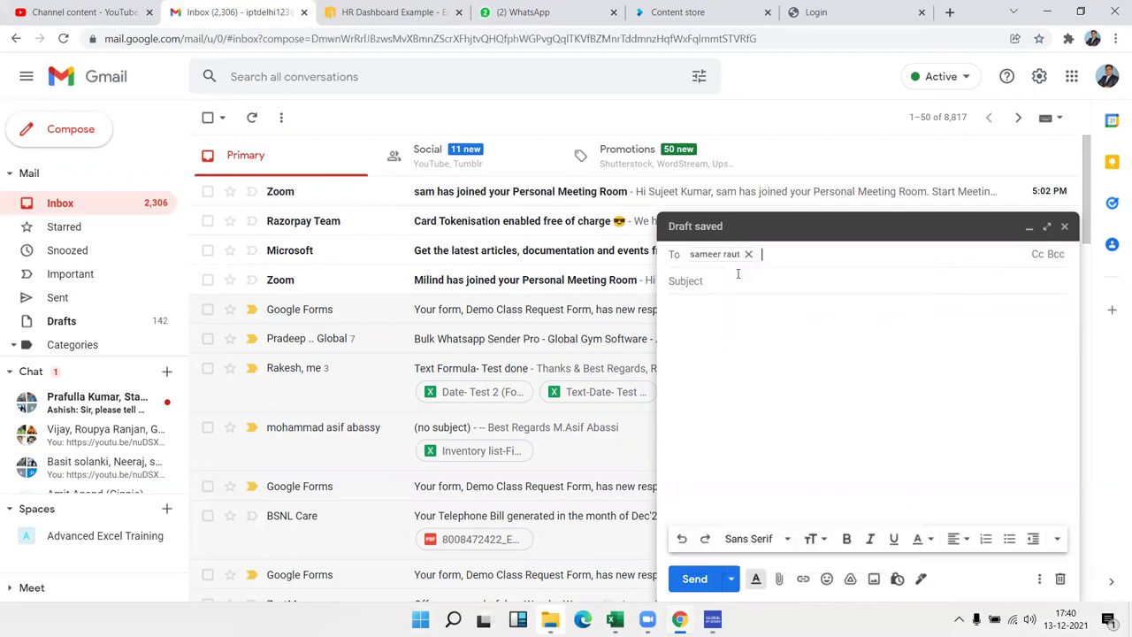
Step: Give the email the subject 'File' and bring up the attach-files picker
double_click(713, 253)
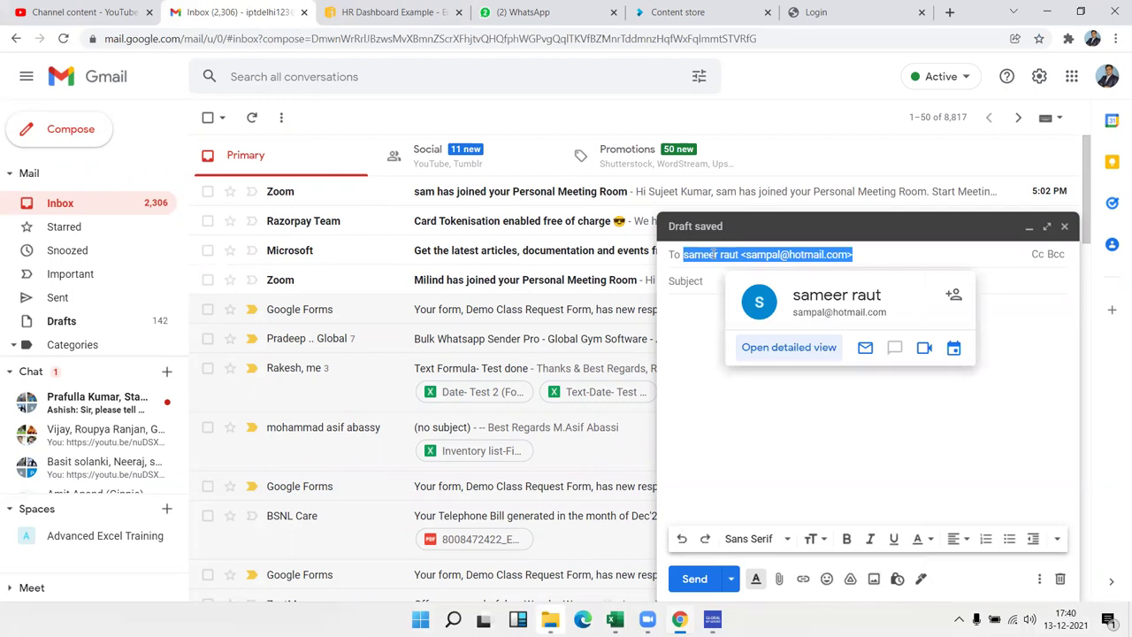
click(697, 282)
text(File)
key(Tab)
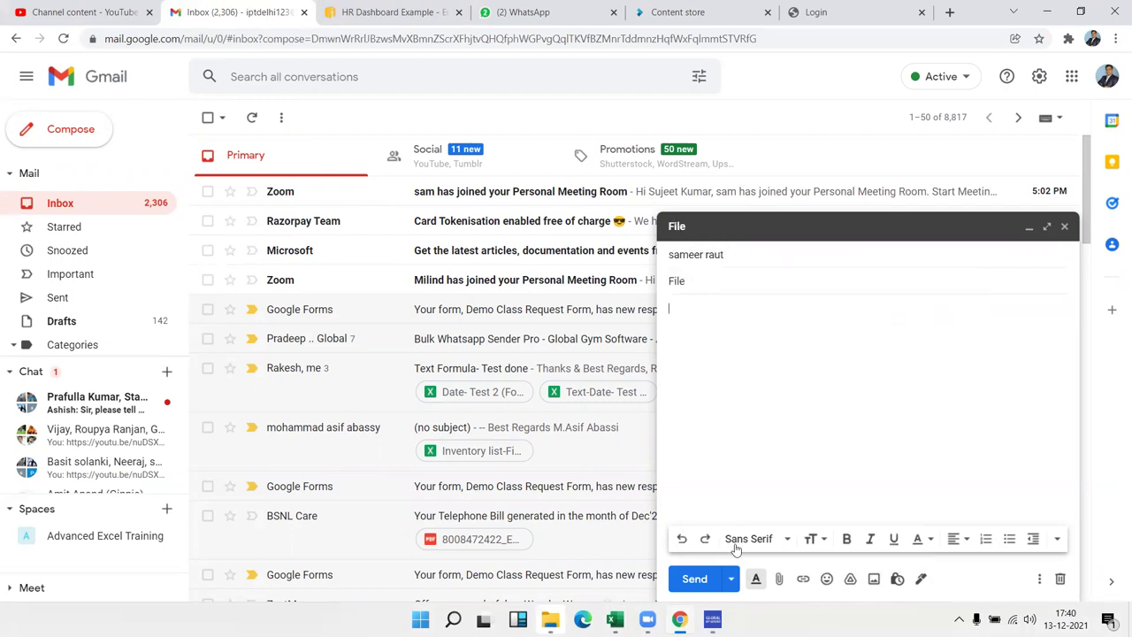
click(756, 578)
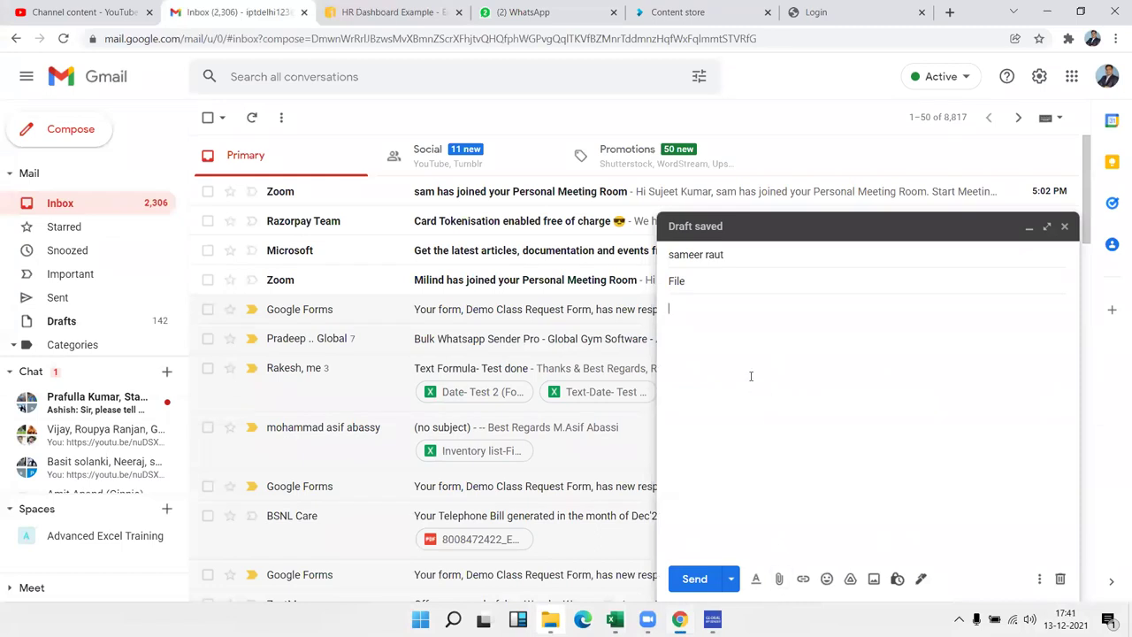
click(780, 579)
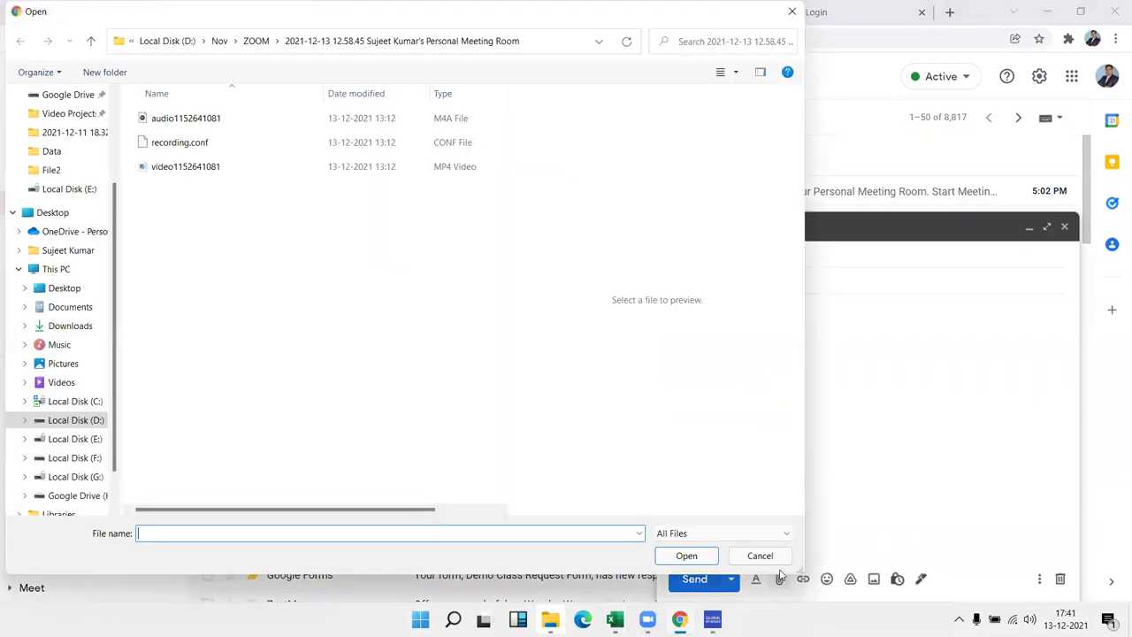